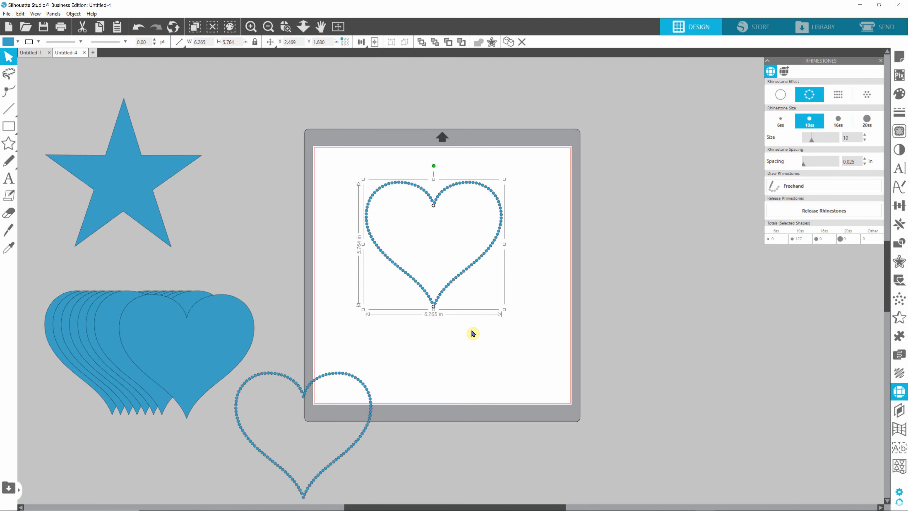
Move the rhinestone heart on the page slightly left and down, to about X 2.300 in, Y 1.965 in.
scroll(454, 256, up, 2)
scroll(454, 257, up, 4)
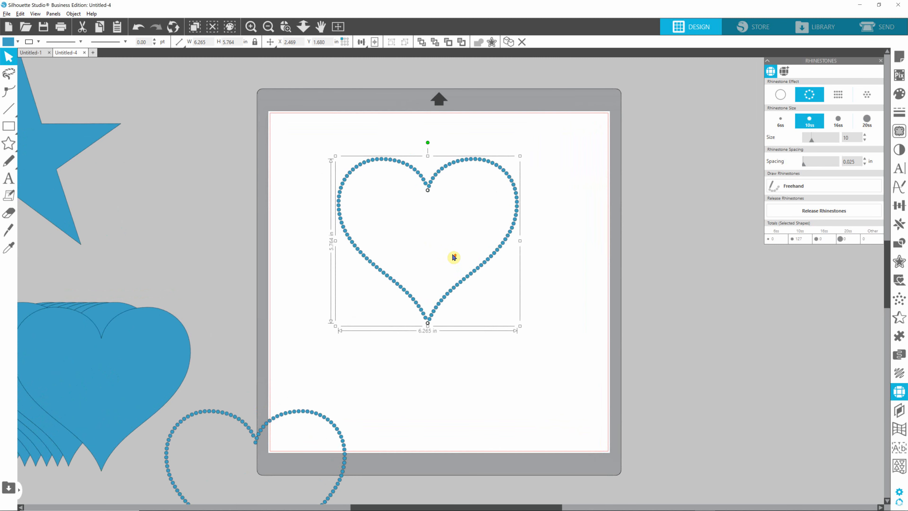
scroll(454, 257, up, 3)
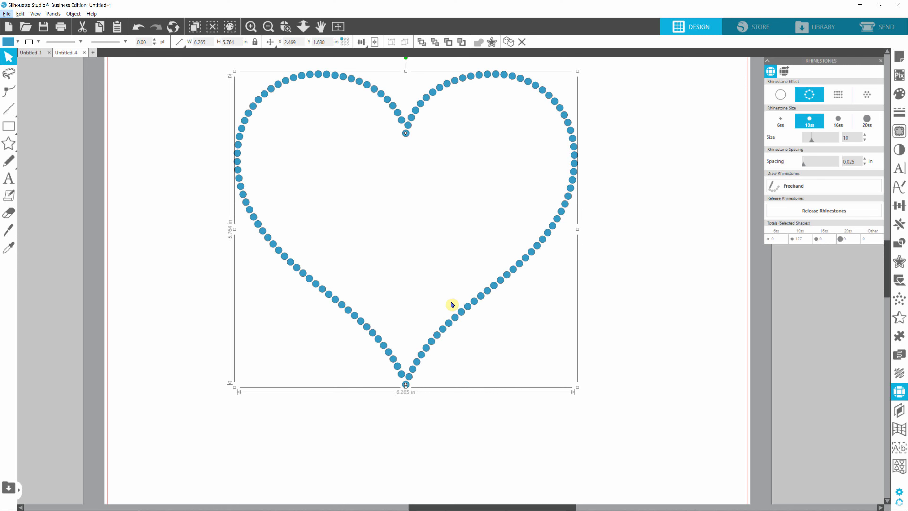
drag(464, 306, 458, 318)
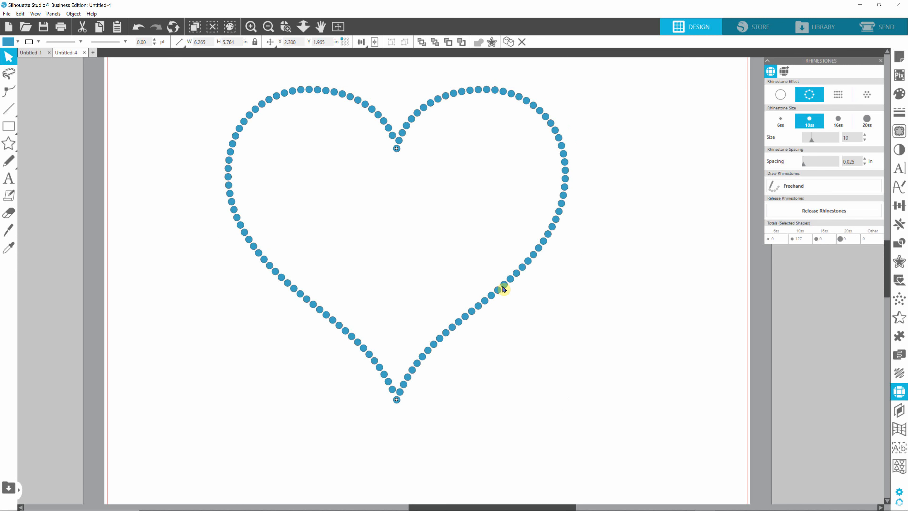
Shift the second rhinestone heart, overlapping the page's lower left corner, slightly up and left, and leave nothing selected.
scroll(446, 308, down, 5)
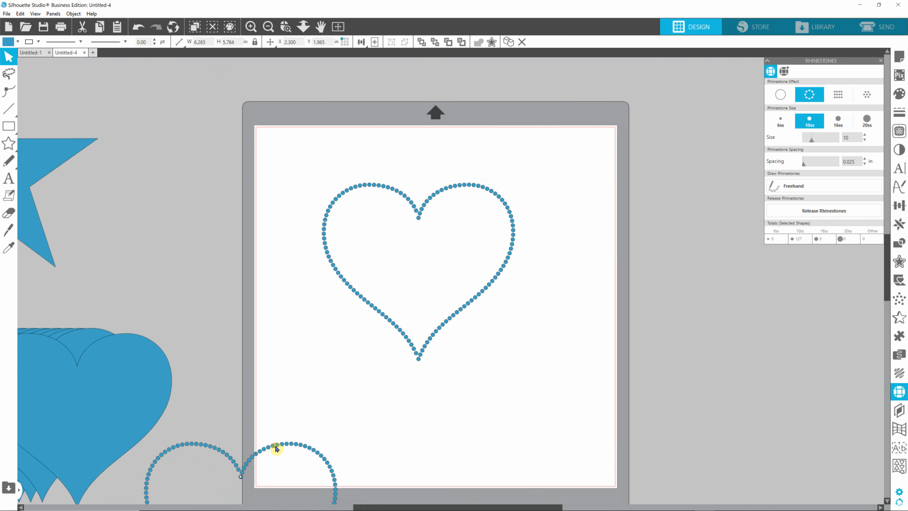
drag(276, 447, 263, 434)
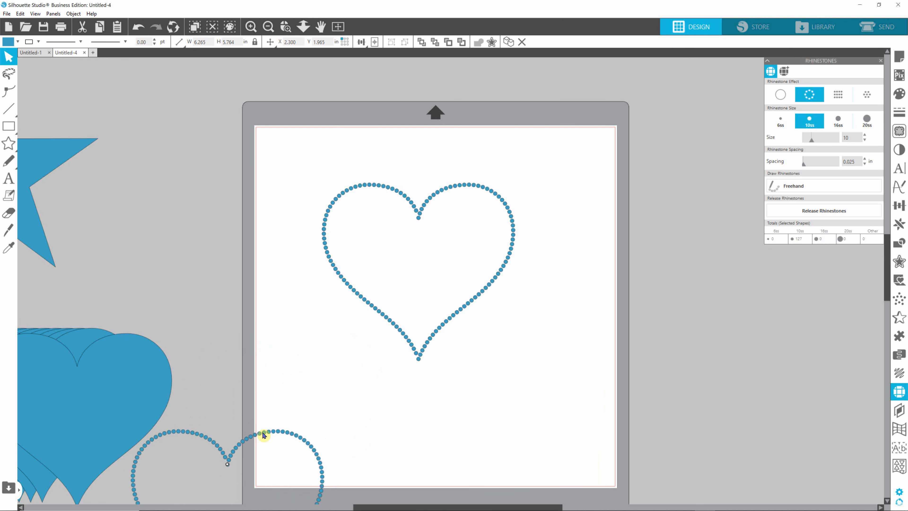
click(447, 271)
Examine the stone spacing along the outline of the rhinestone heart on the page, both close up and as a whole.
scroll(447, 279, up, 3)
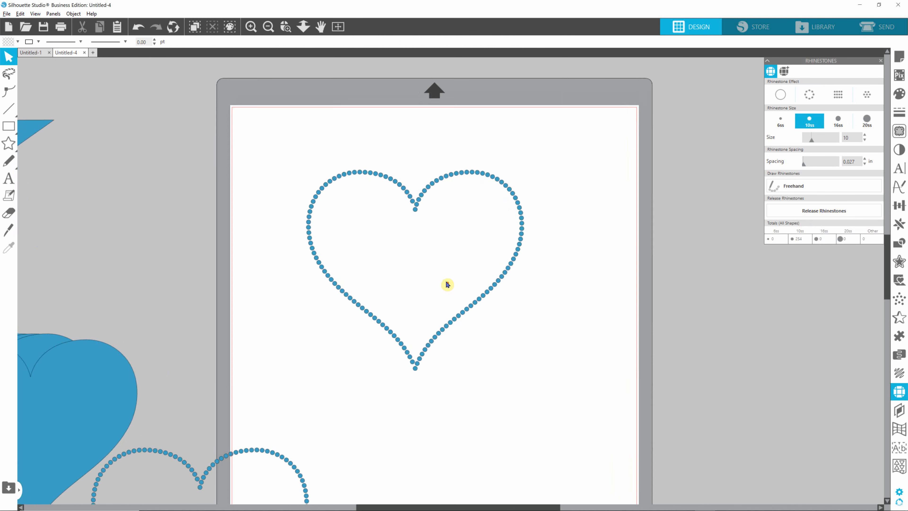
scroll(451, 255, up, 4)
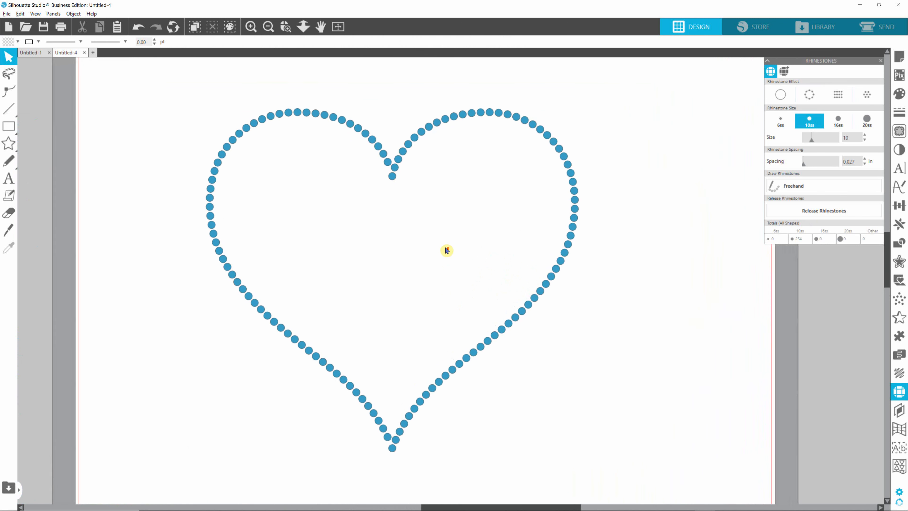
scroll(446, 251, up, 2)
key(alt)
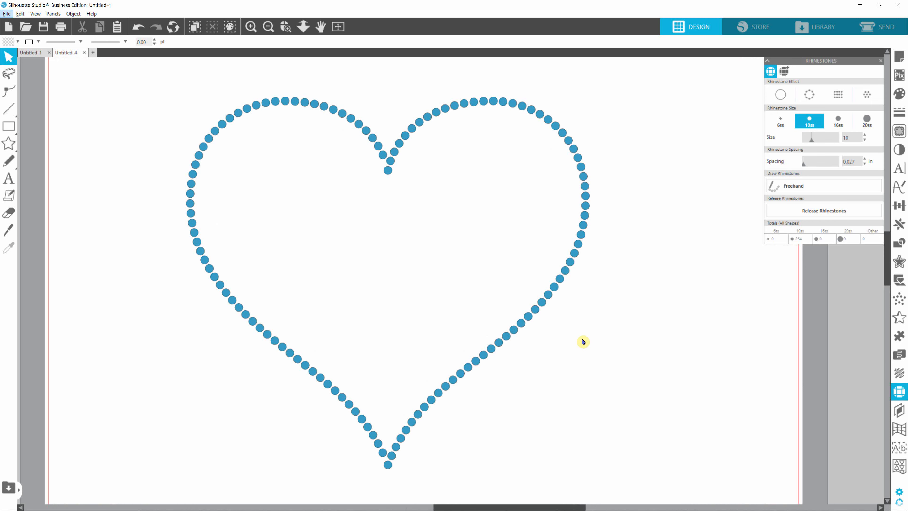
scroll(581, 338, up, 3)
scroll(557, 290, up, 5)
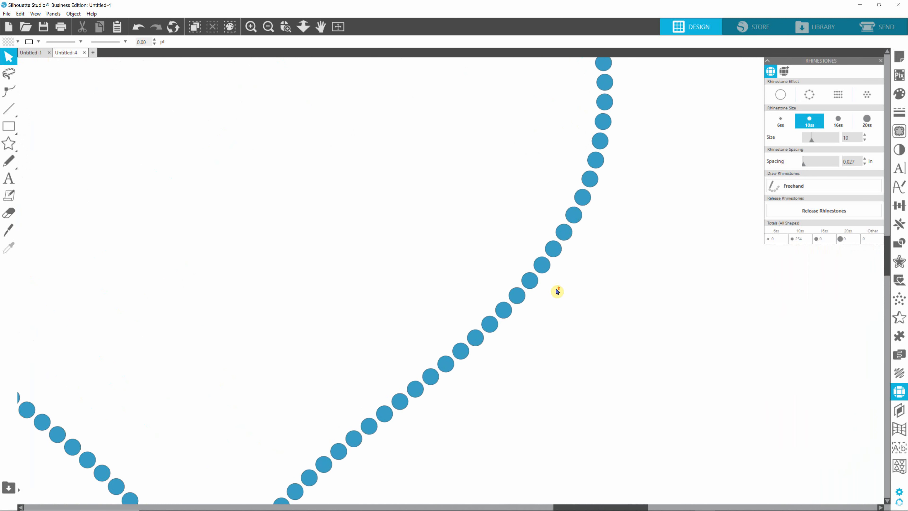
scroll(554, 288, up, 4)
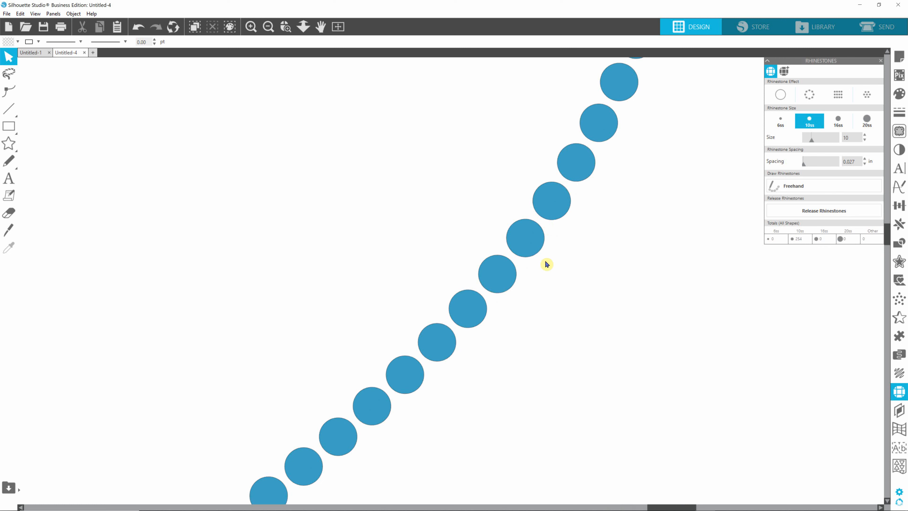
scroll(545, 252, down, 3)
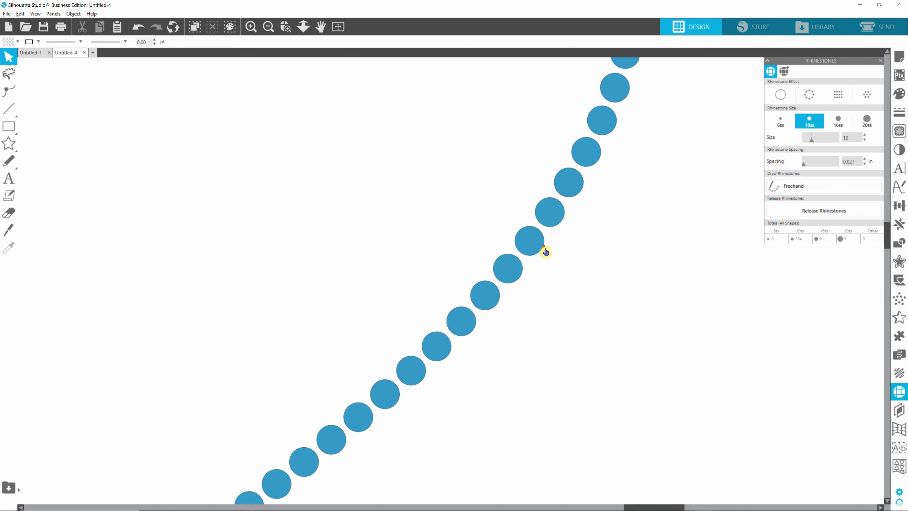
scroll(540, 252, down, 6)
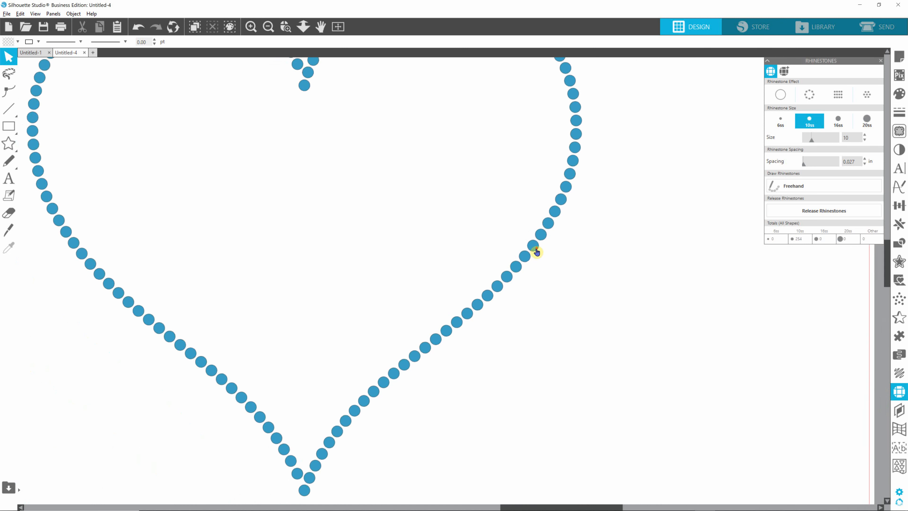
key(alt)
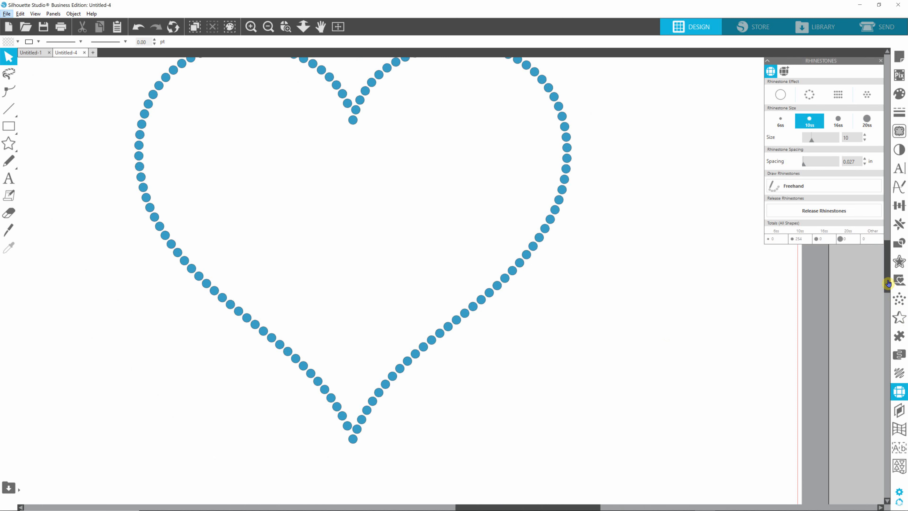
drag(887, 286, 888, 270)
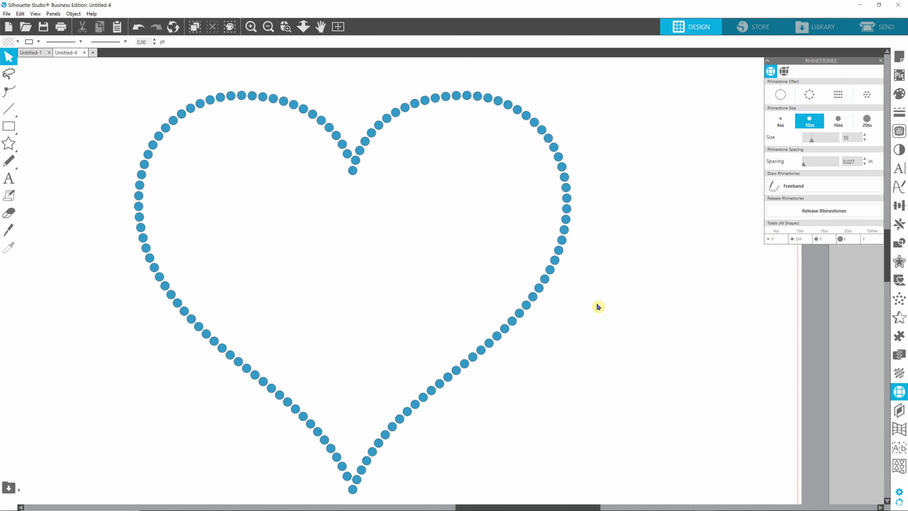
Release the rhinestones of the heart on the page so that each stone becomes a separate object.
click(601, 310)
click(550, 271)
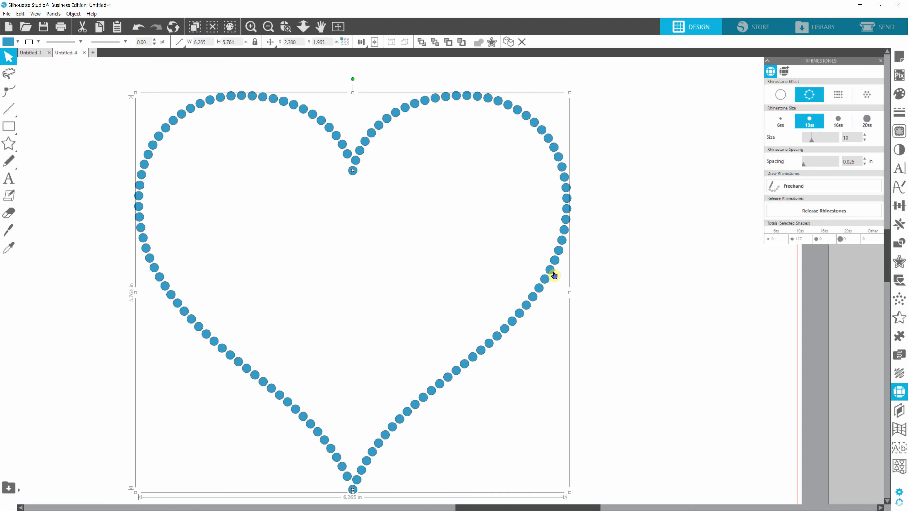
click(814, 212)
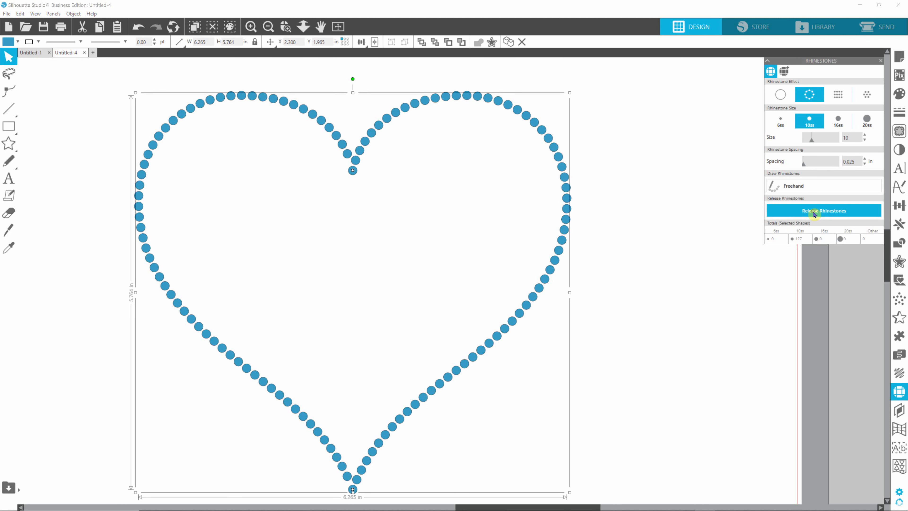
click(679, 336)
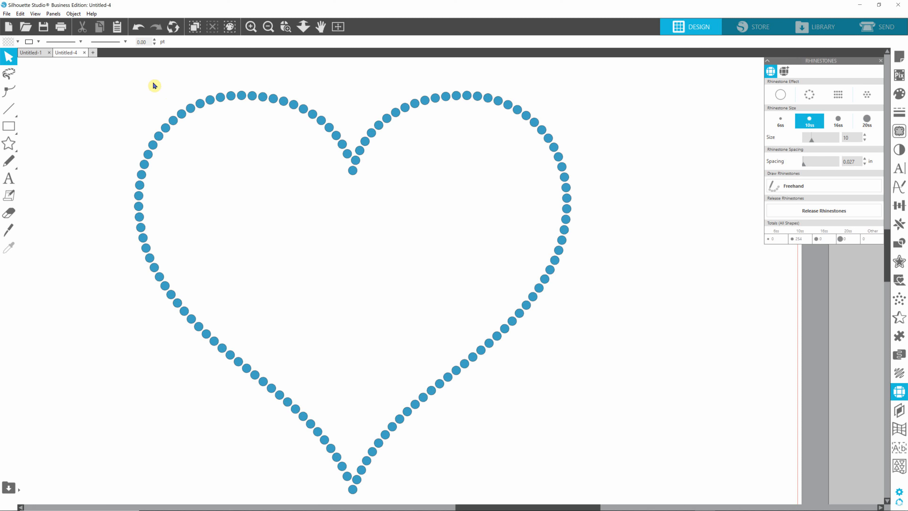
Delete all stones in the heart's left half, keeping the right half with the centre stones at the notch and lower point.
drag(102, 76, 325, 344)
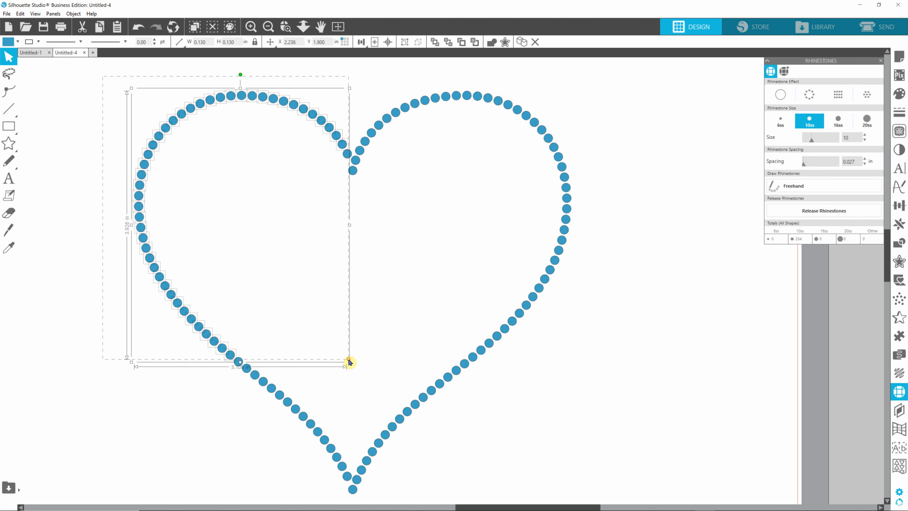
key(Delete)
click(346, 153)
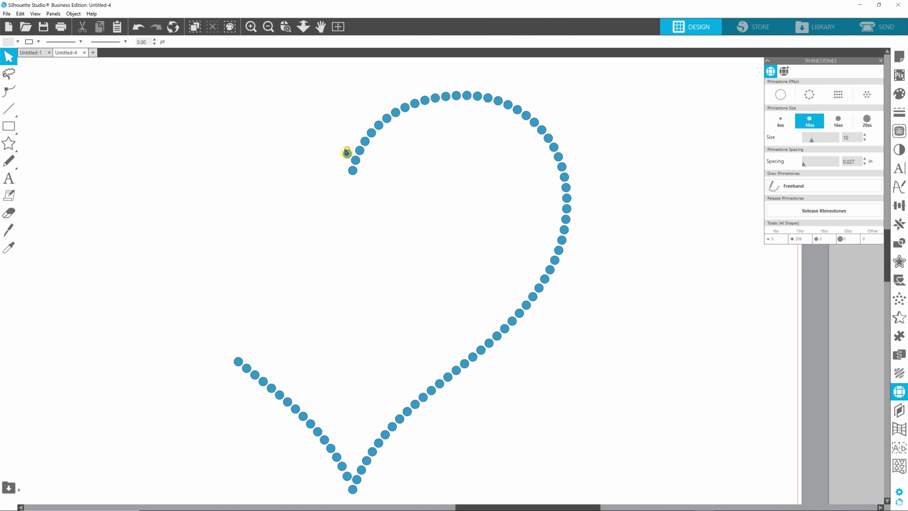
key(Delete)
drag(220, 330, 353, 483)
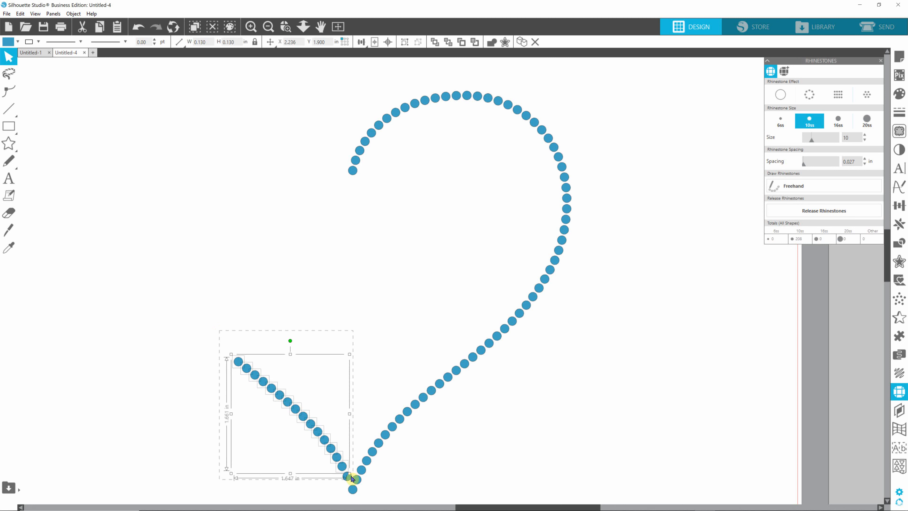
key(Delete)
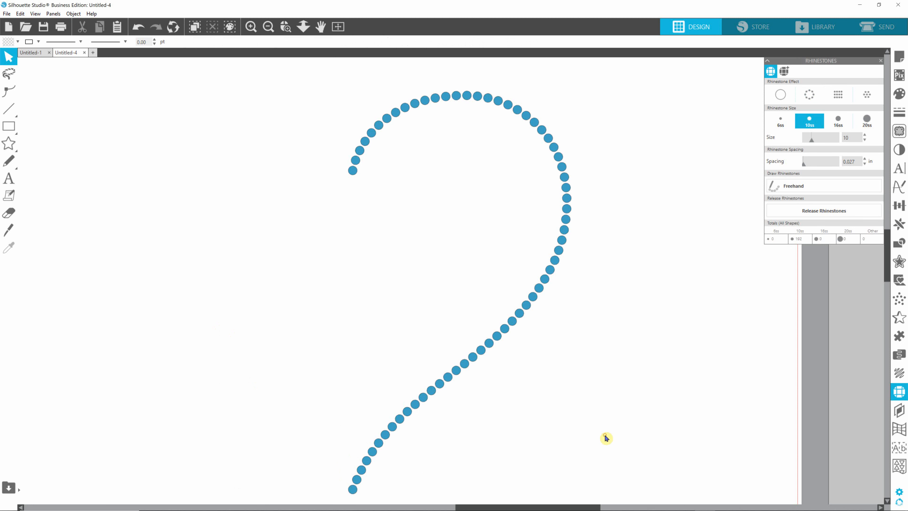
Select all stones of the remaining right half and mirror a copy of them to the left.
scroll(566, 401, down, 2)
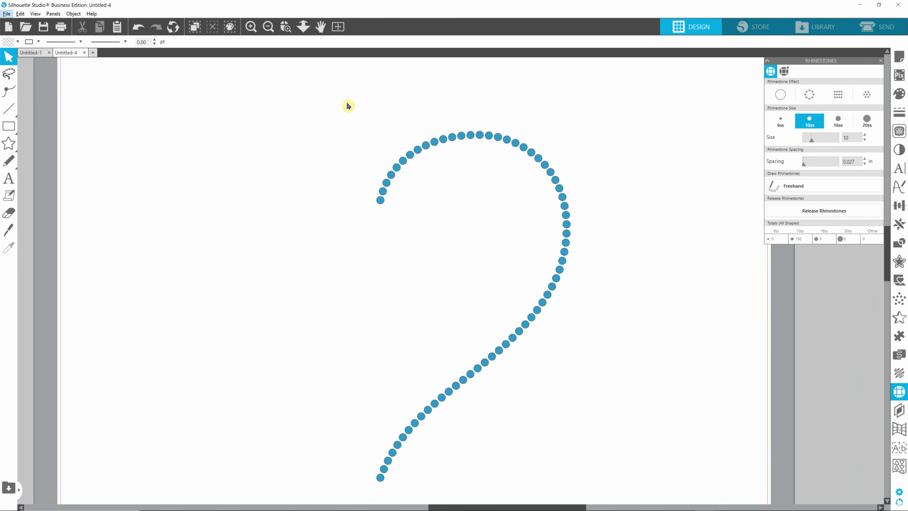
drag(338, 104, 615, 465)
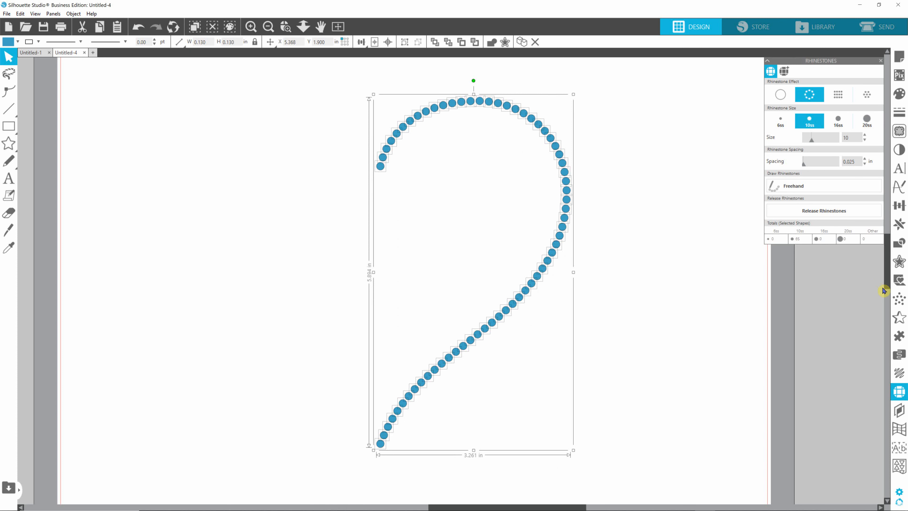
click(904, 229)
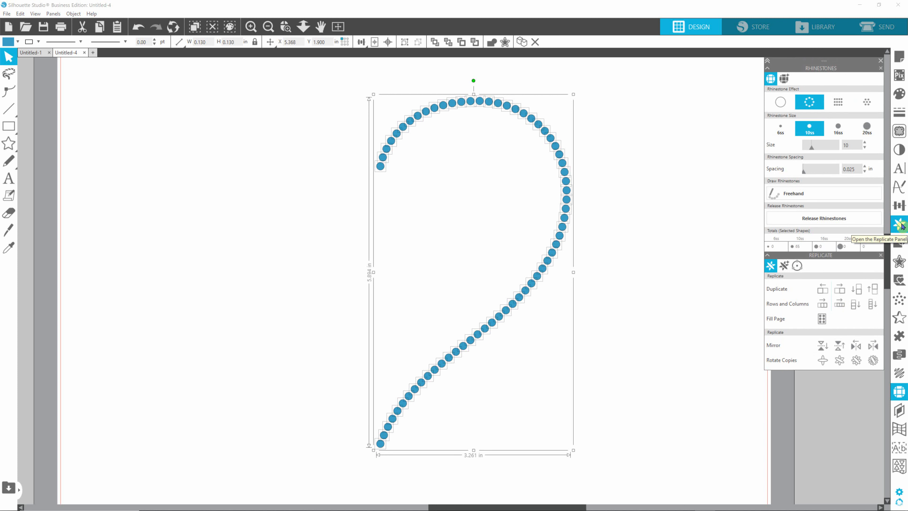
click(856, 346)
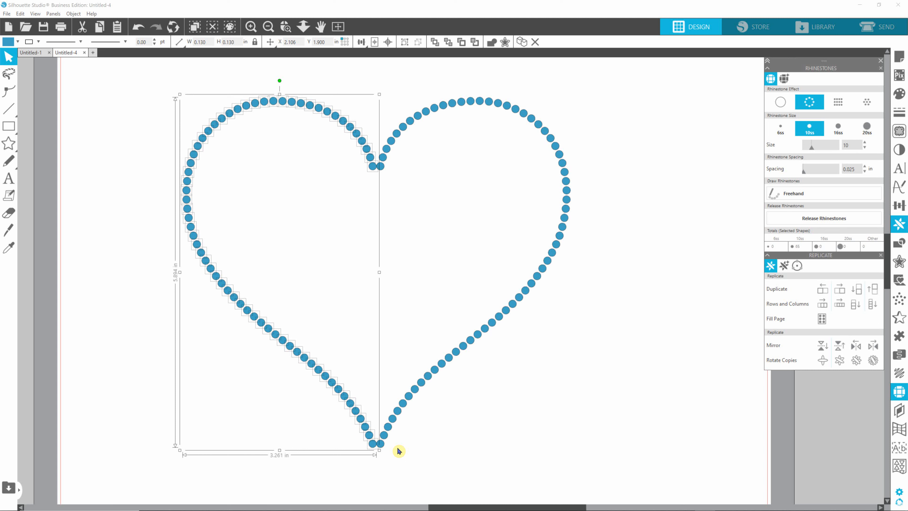
Nudge the mirrored half left to X 2.064 in, separating the stones where the halves meet, and deselect it.
key(Left)
key(Left)
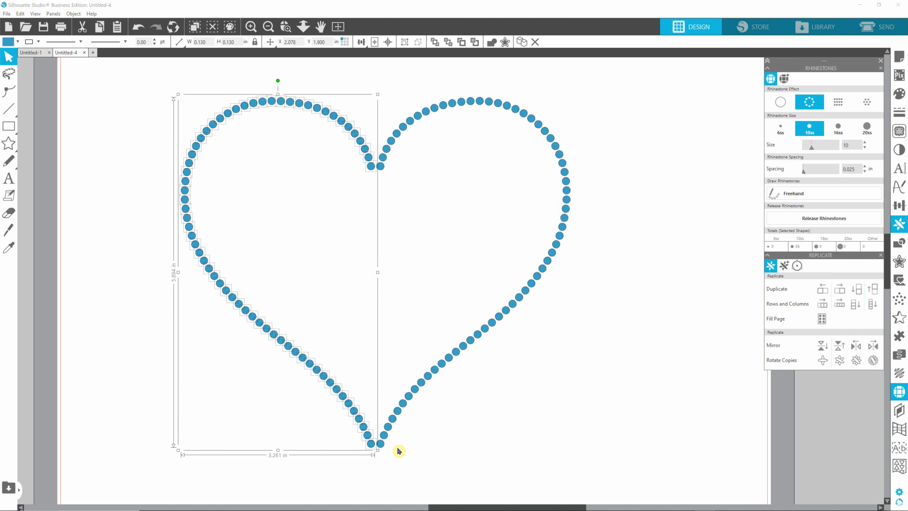
key(Left)
key(Left)
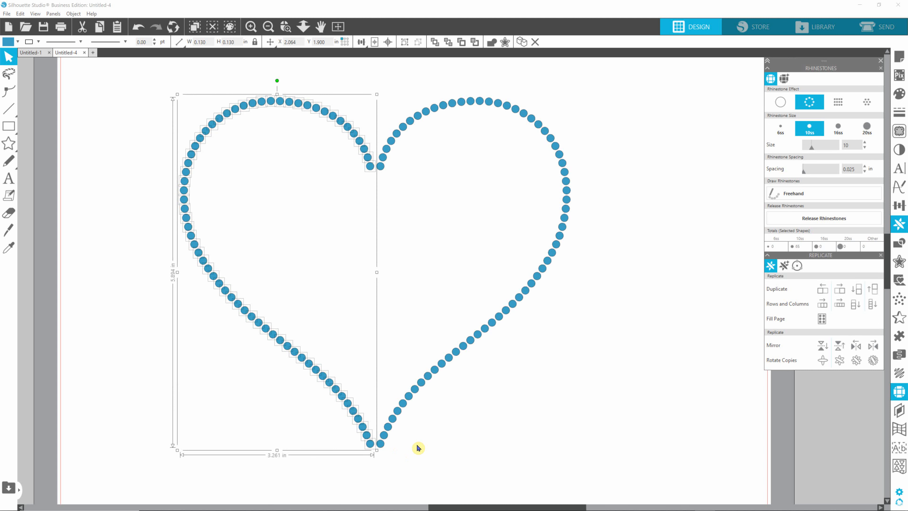
click(455, 456)
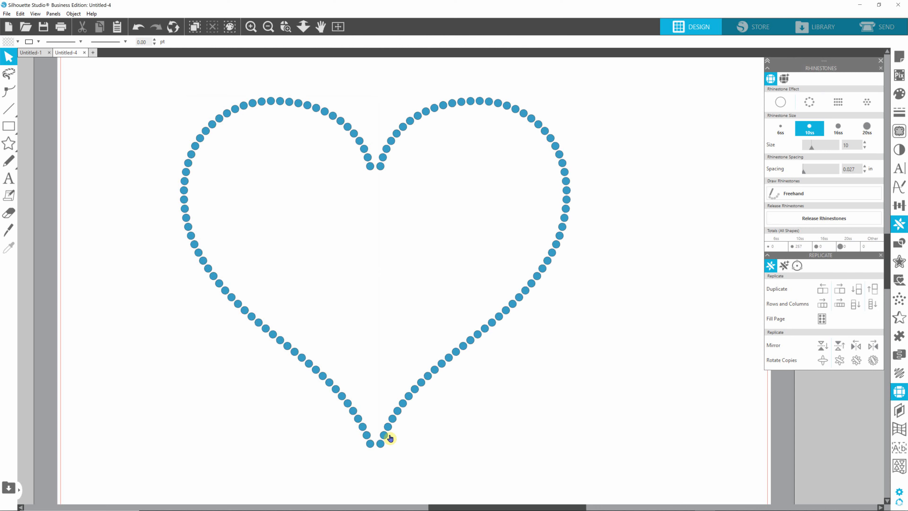
Place a copy of the right half's notch stone centred just below the two notch stones, at about X 5.277 in, Y 3.139 in.
scroll(378, 186, up, 1)
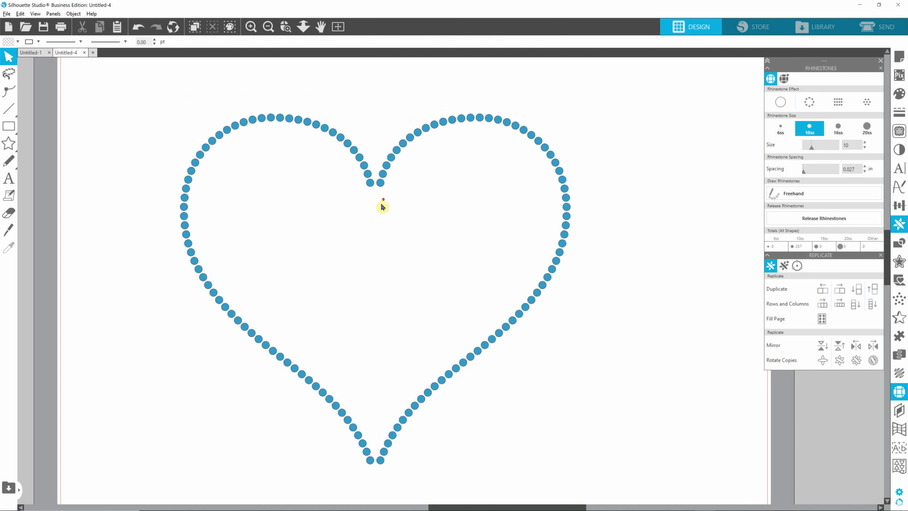
scroll(380, 200, up, 2)
scroll(380, 197, up, 5)
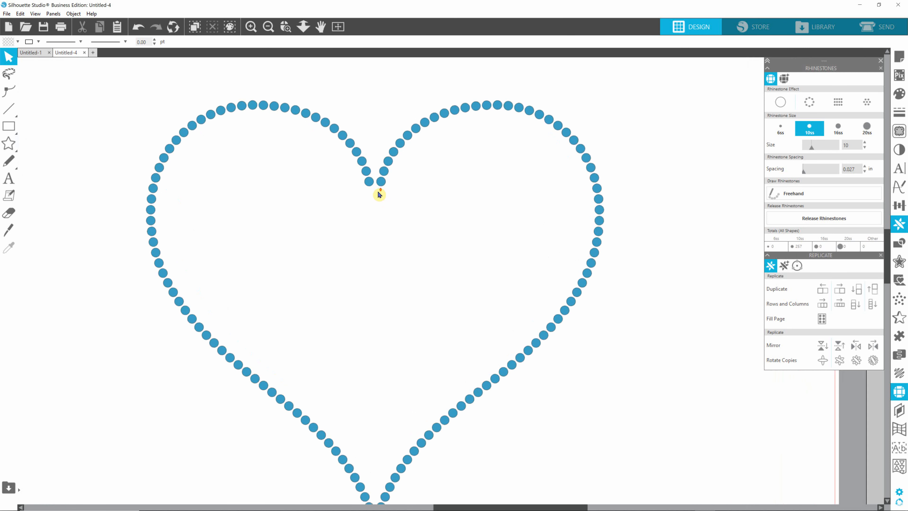
scroll(376, 196, up, 1)
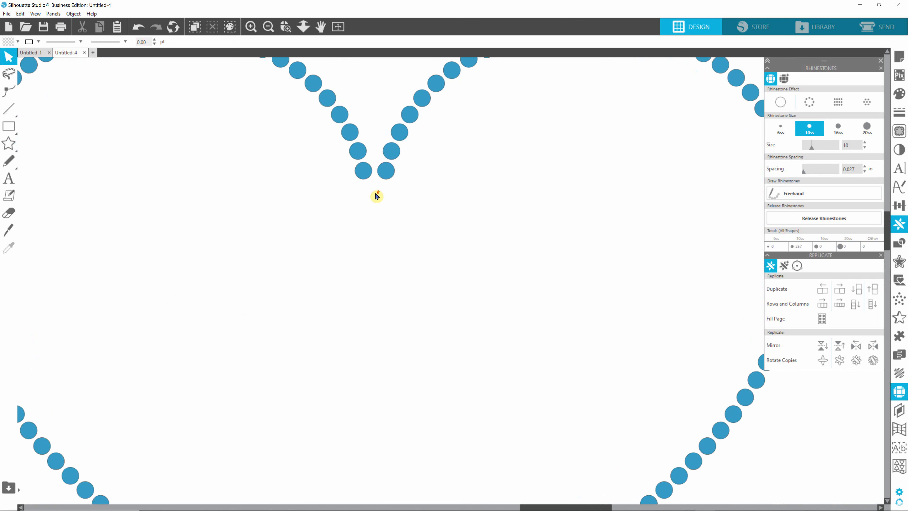
click(390, 174)
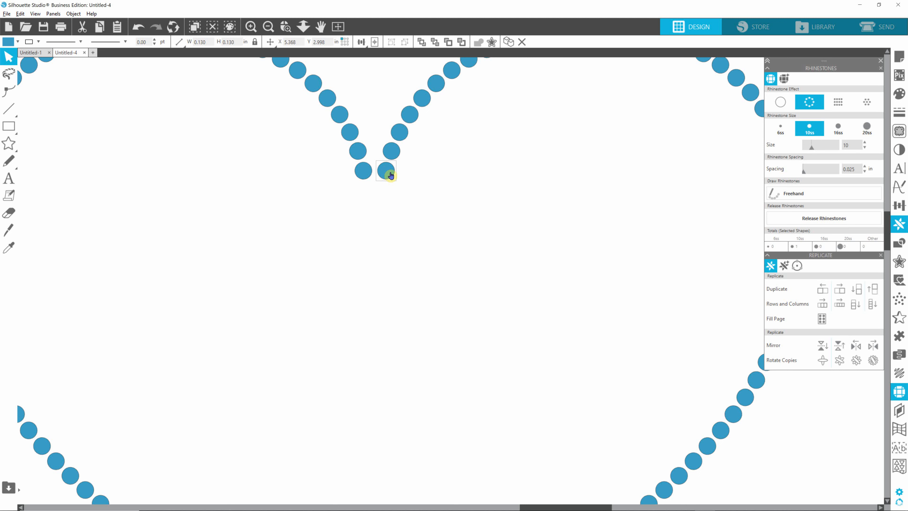
drag(388, 173, 374, 190)
Place a copy of the right half's lower-tip stone centred just below the two tip stones, at about X 5.280 in, Y 7.805 in.
scroll(423, 269, down, 5)
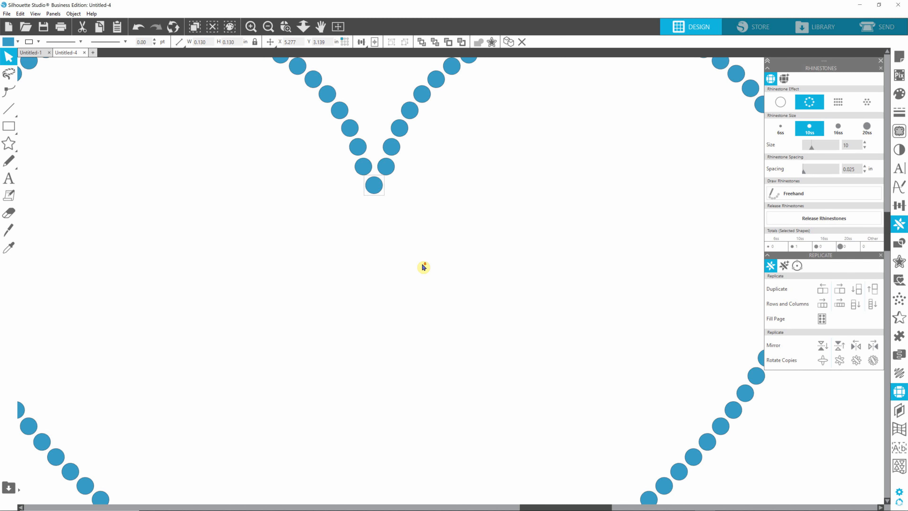
scroll(423, 269, down, 10)
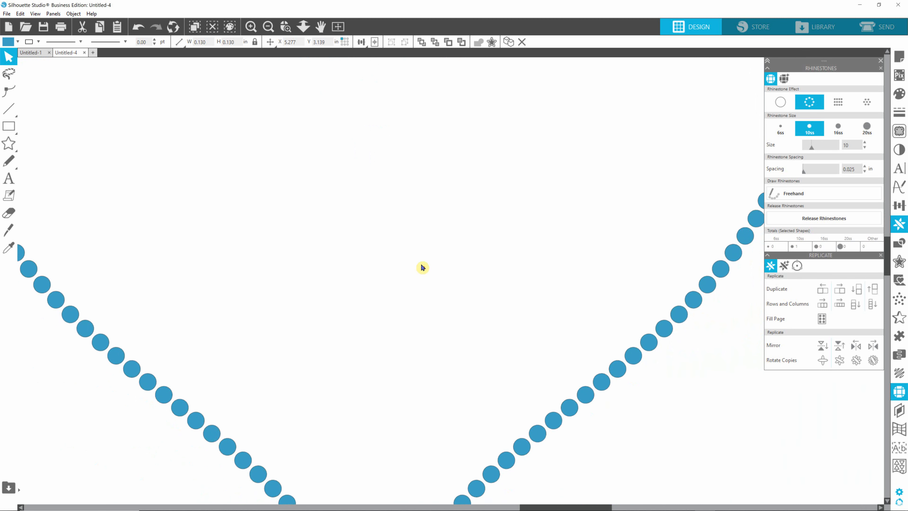
scroll(399, 437, down, 9)
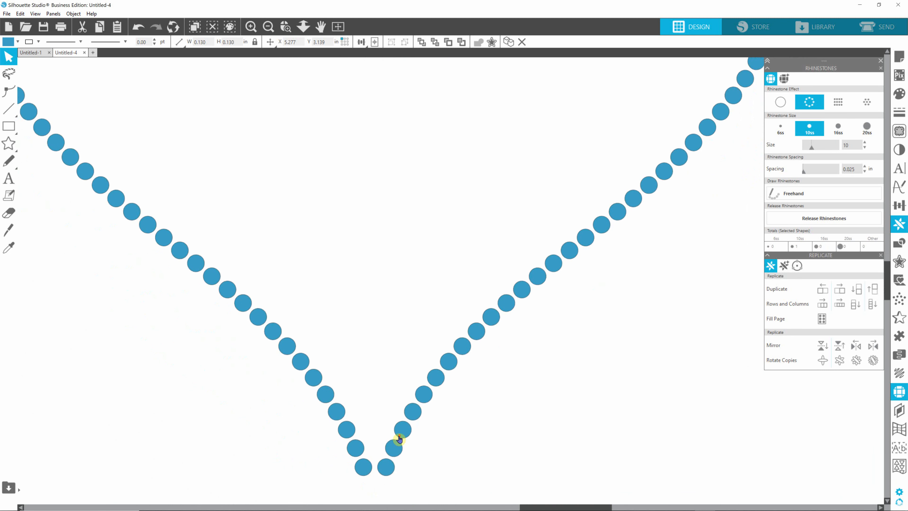
click(390, 423)
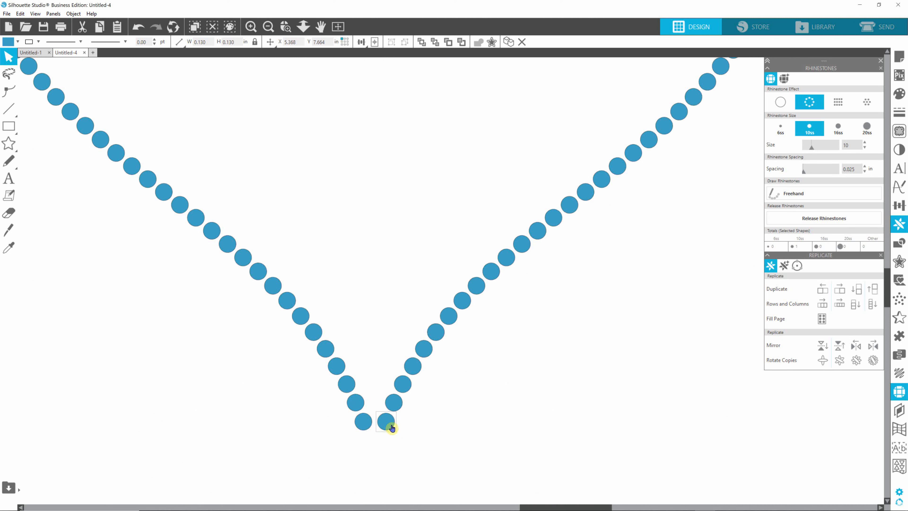
drag(392, 424, 379, 443)
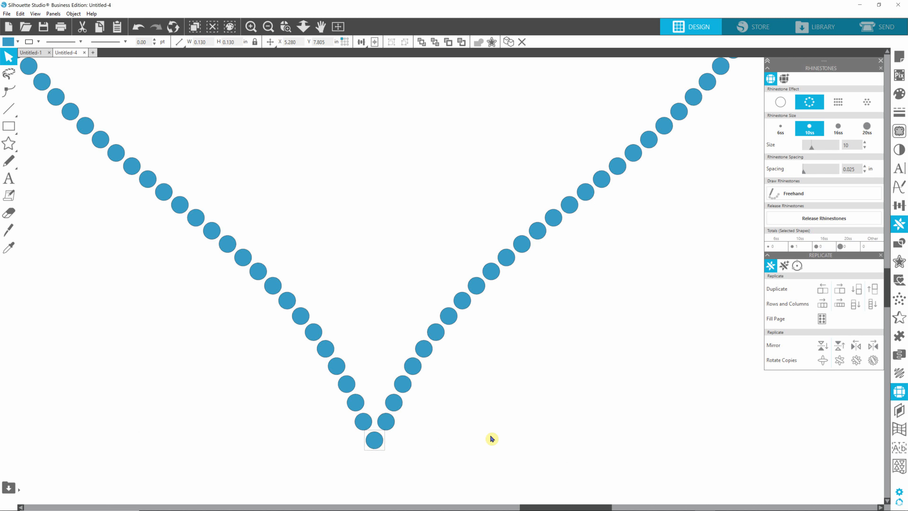
Shift the centre stone at the heart's notch slightly right to about X 5.284 in, Y 3.139 in.
scroll(492, 439, up, 4)
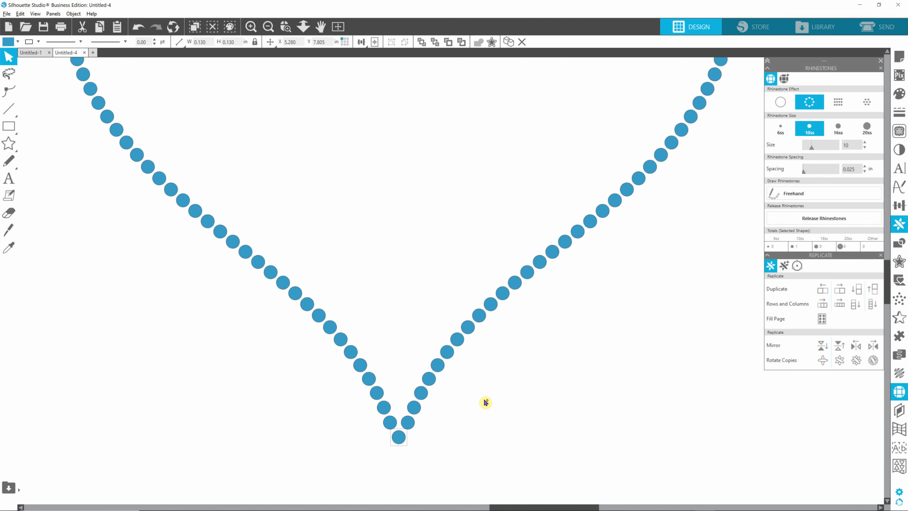
scroll(485, 412, down, 5)
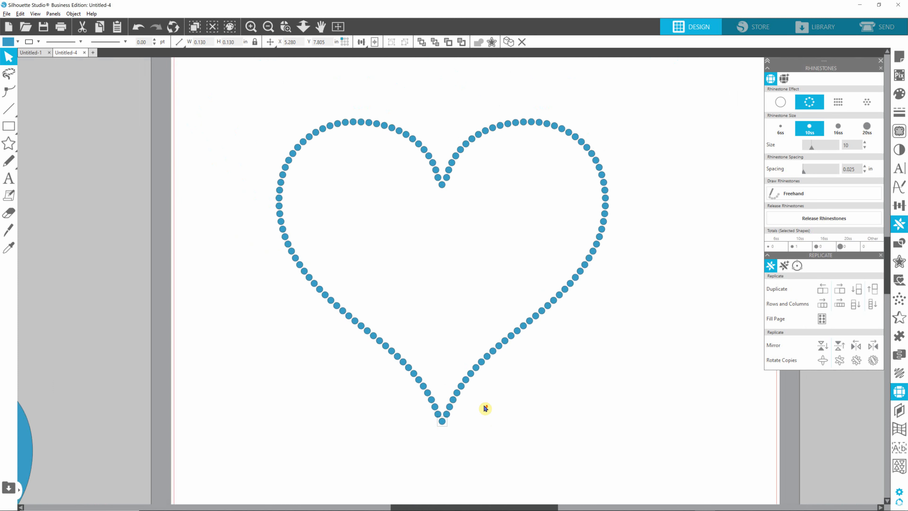
scroll(456, 195, up, 3)
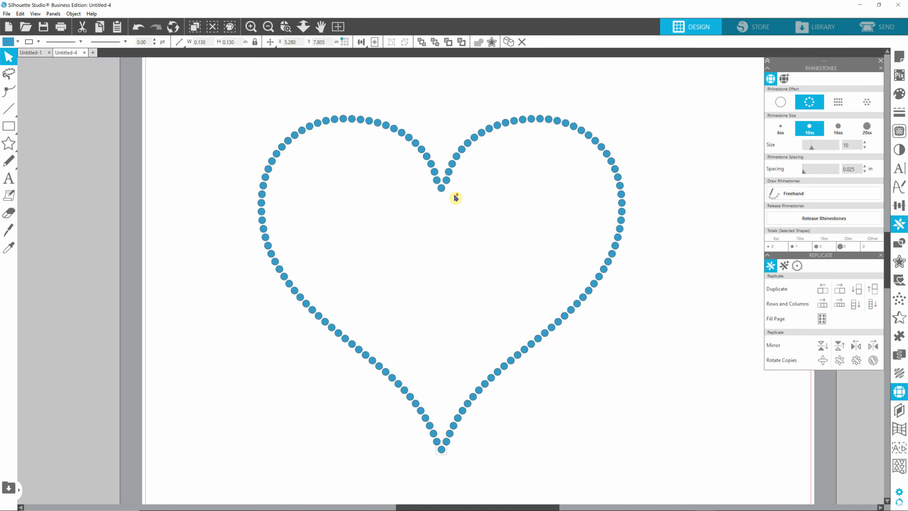
scroll(454, 187, up, 5)
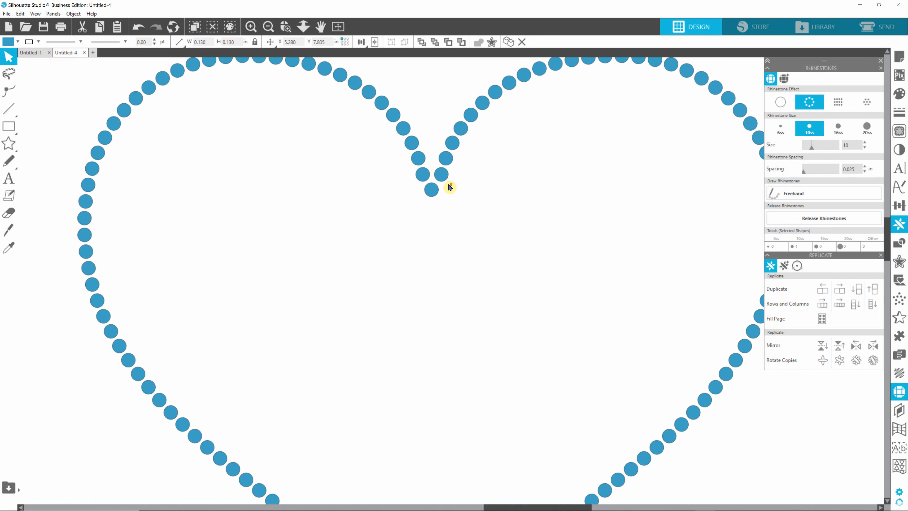
scroll(448, 185, up, 3)
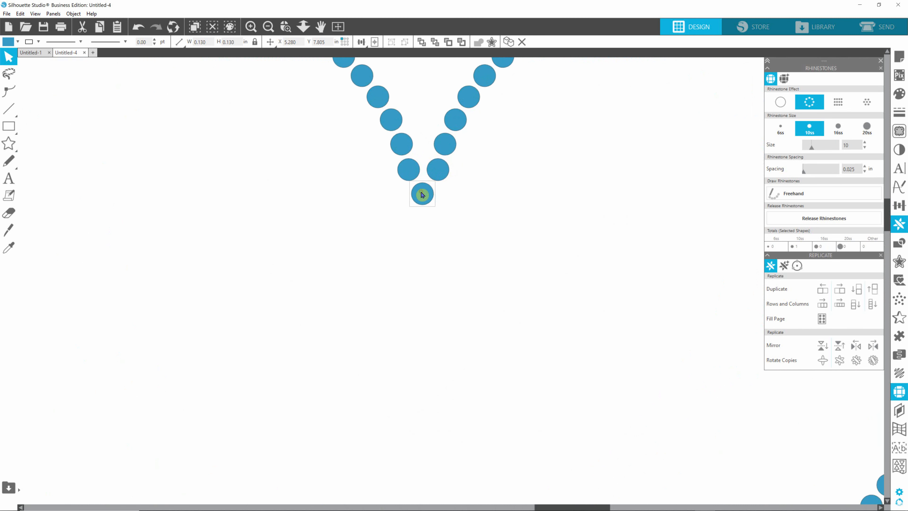
drag(422, 192, 424, 195)
scroll(484, 237, down, 5)
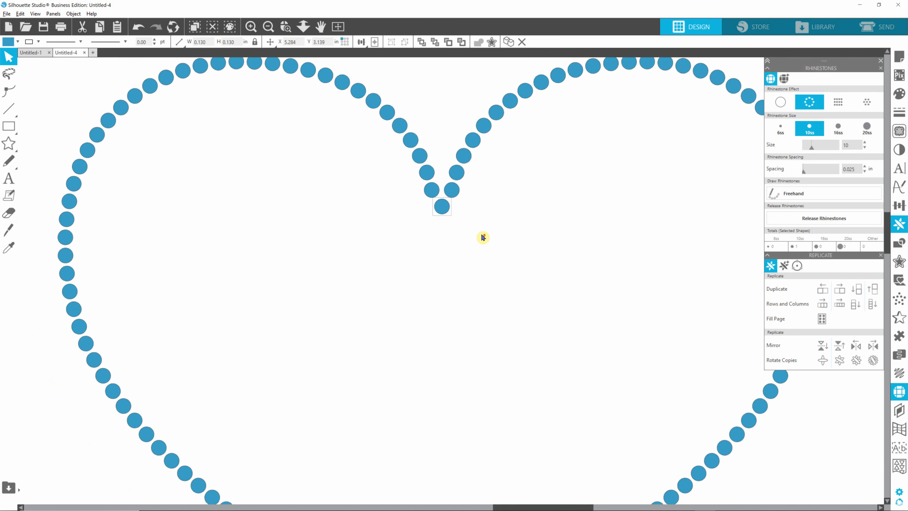
Arrange the hearts side by side, the mirrored one at about X 0.321 in, Y 1.828 in and the unedited one at X 7.710 in, Y 1.736 in.
scroll(480, 235, down, 4)
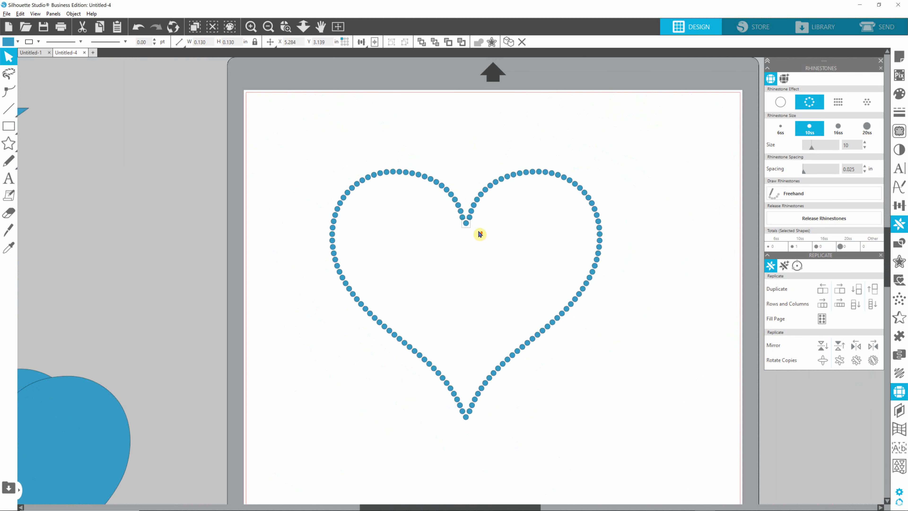
scroll(479, 234, down, 1)
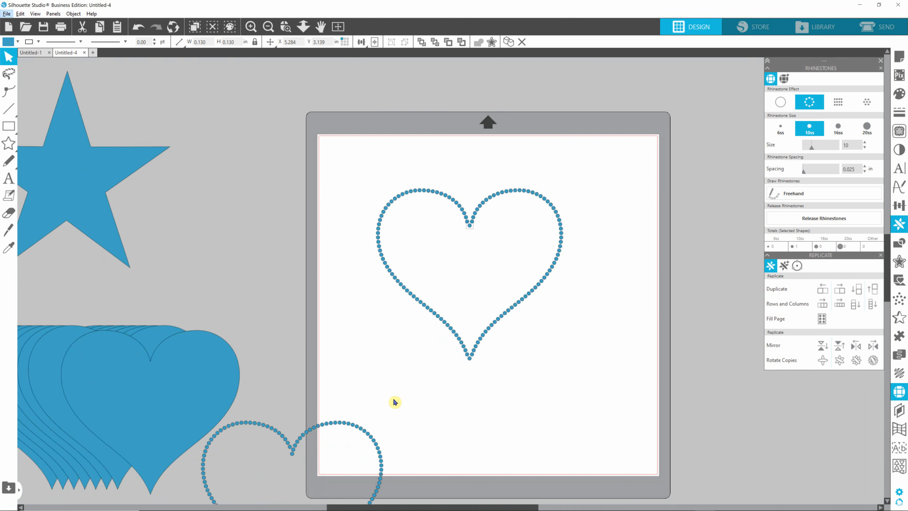
click(376, 445)
drag(375, 445, 750, 226)
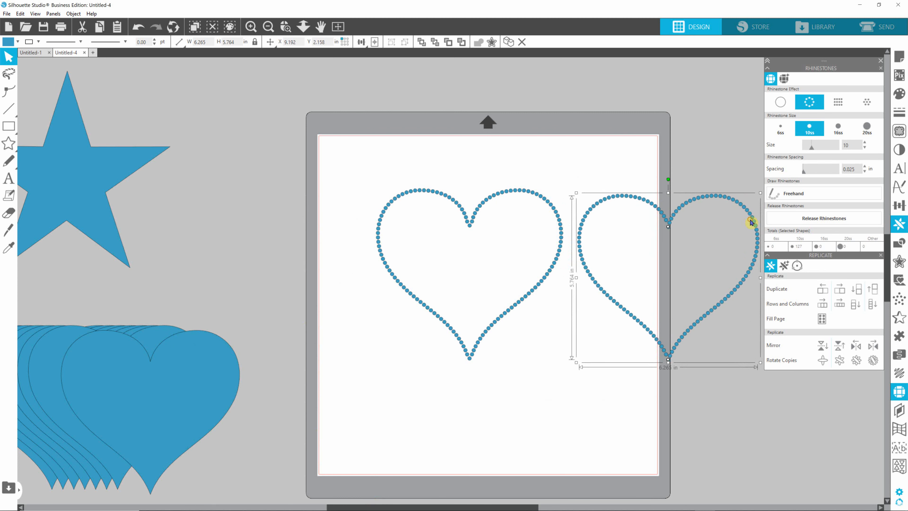
click(363, 179)
drag(363, 179, 574, 391)
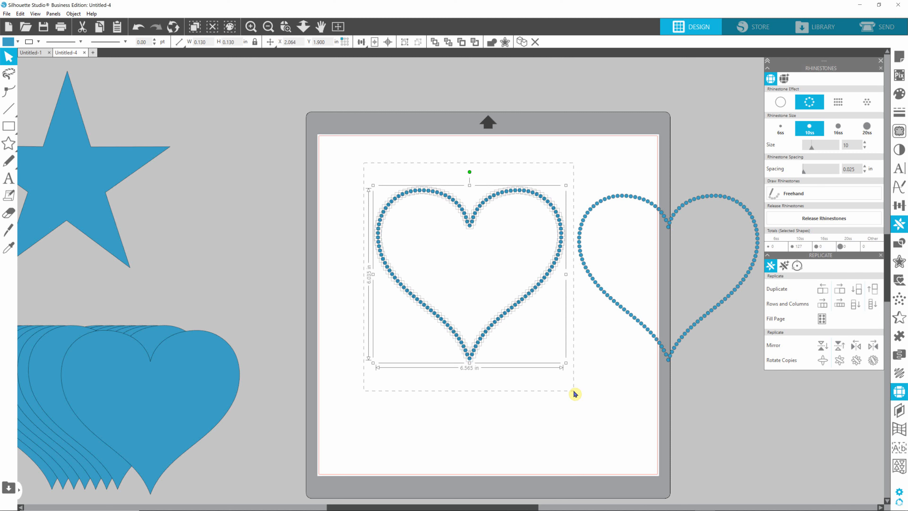
double_click(507, 311)
drag(508, 313, 458, 310)
click(596, 284)
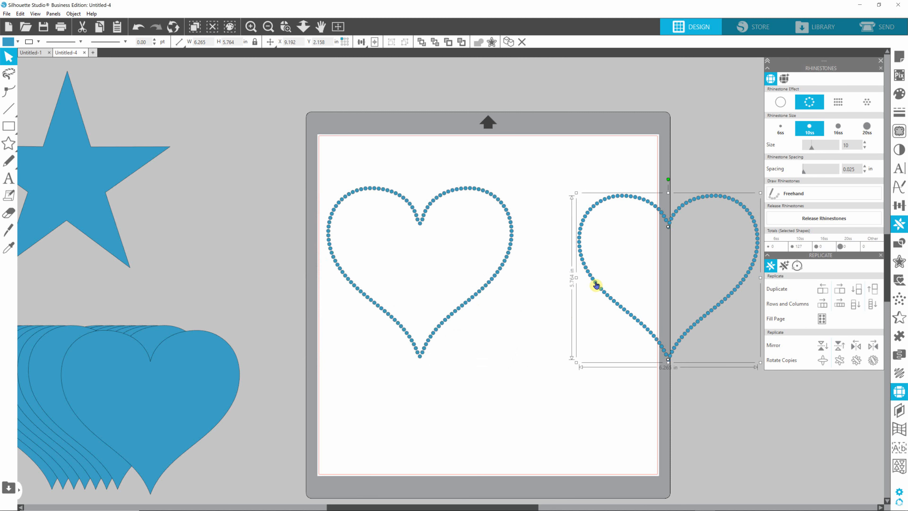
drag(598, 284, 562, 272)
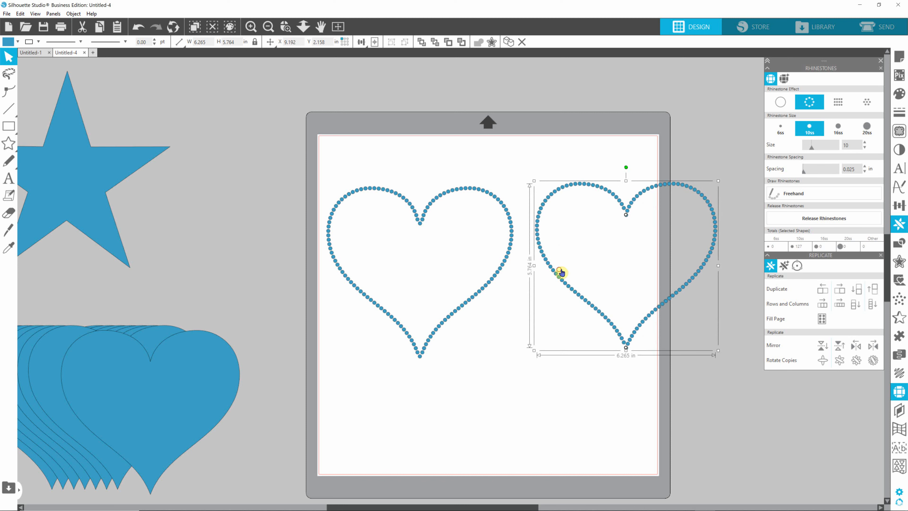
click(628, 355)
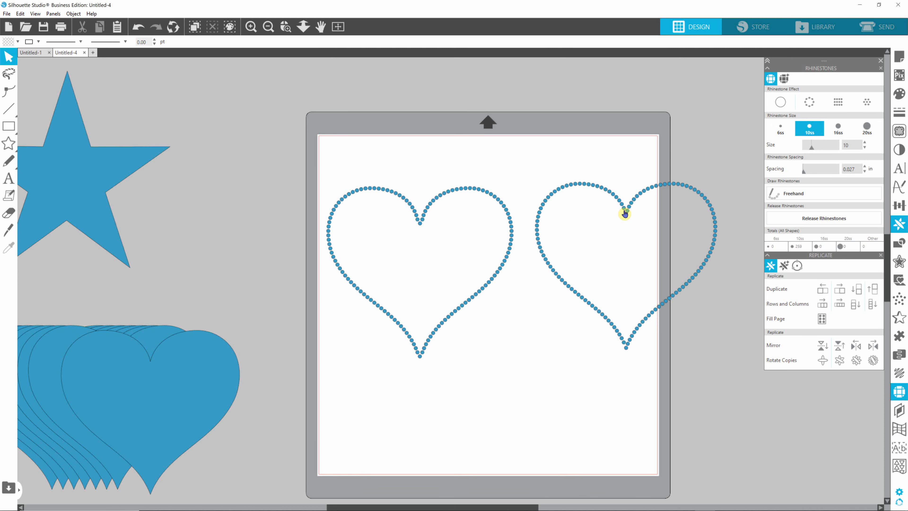
Select all stones of the mirrored heart and move it off the page's upper-left corner, to about X -3.811 in, Y -4.369 in.
scroll(630, 220, up, 5)
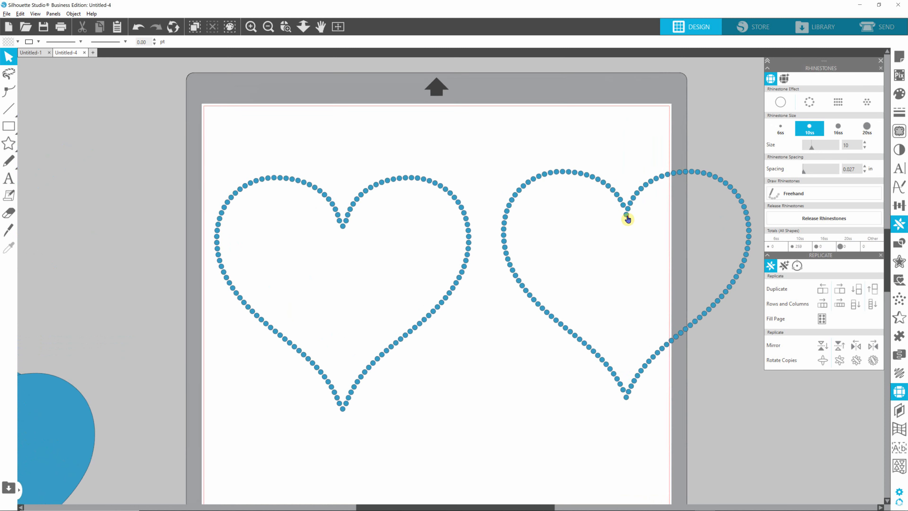
scroll(629, 222, up, 2)
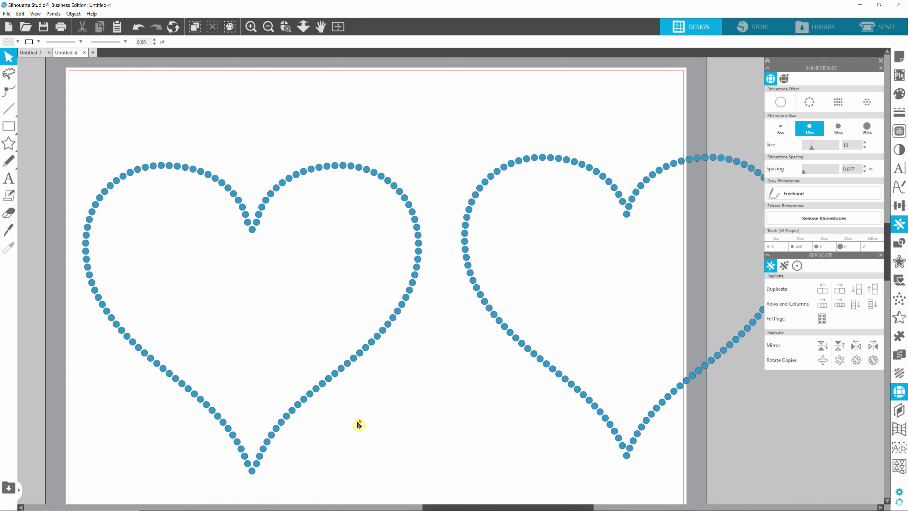
scroll(359, 425, down, 3)
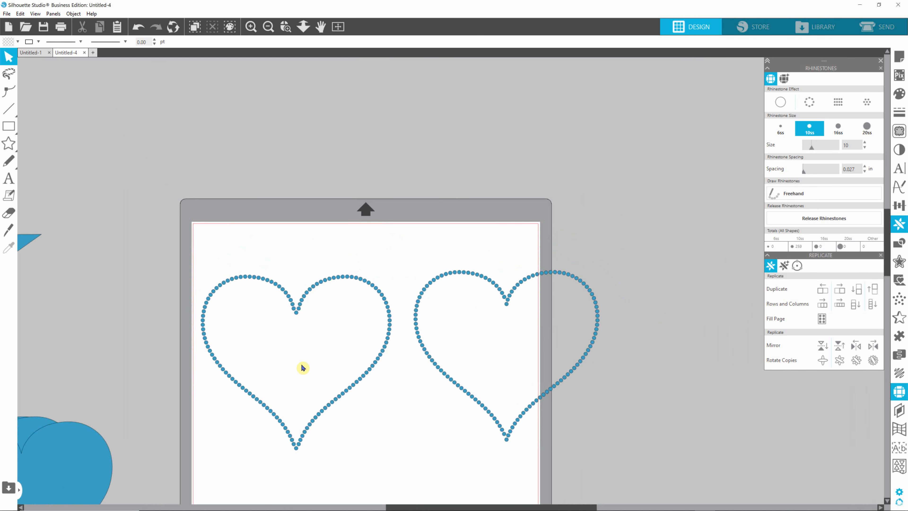
click(435, 362)
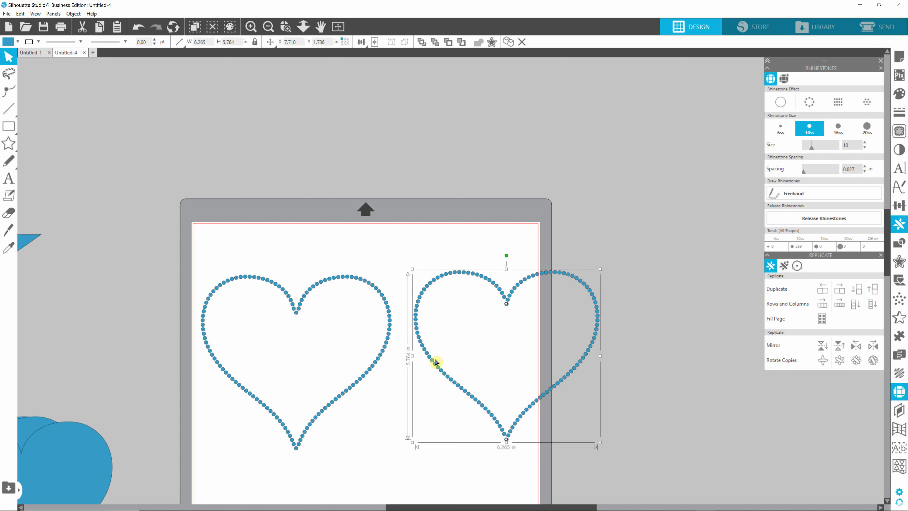
drag(193, 264, 412, 461)
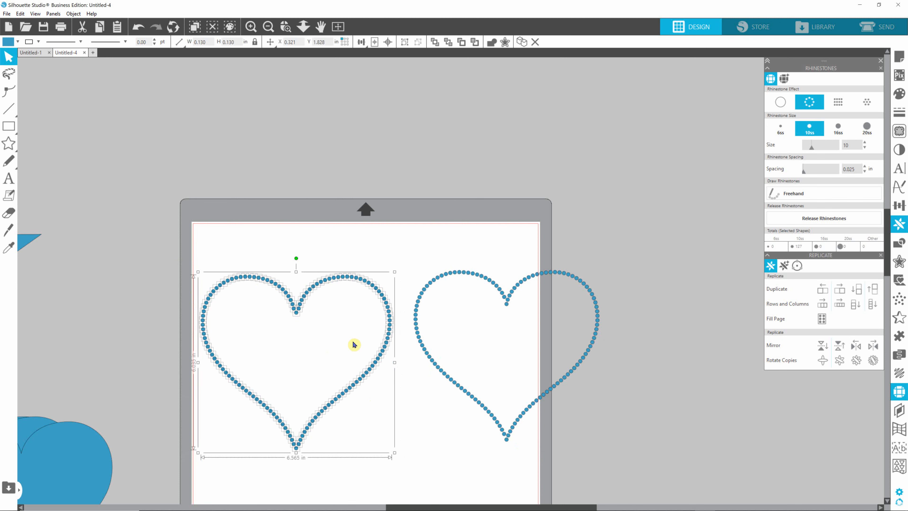
drag(365, 282, 246, 96)
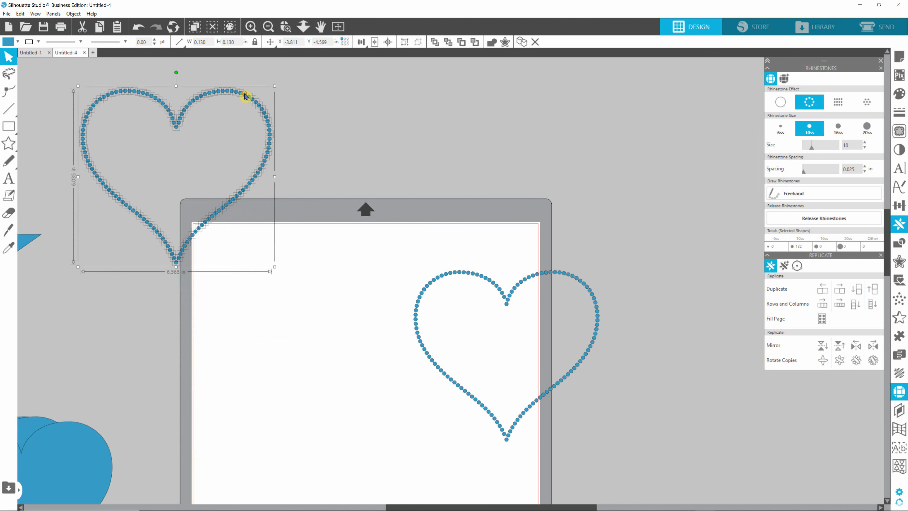
Duplicate the unedited heart, place the copy on the page at about X 2.410 in, Y 0.996 in, and move the original off the page's upper right.
click(514, 302)
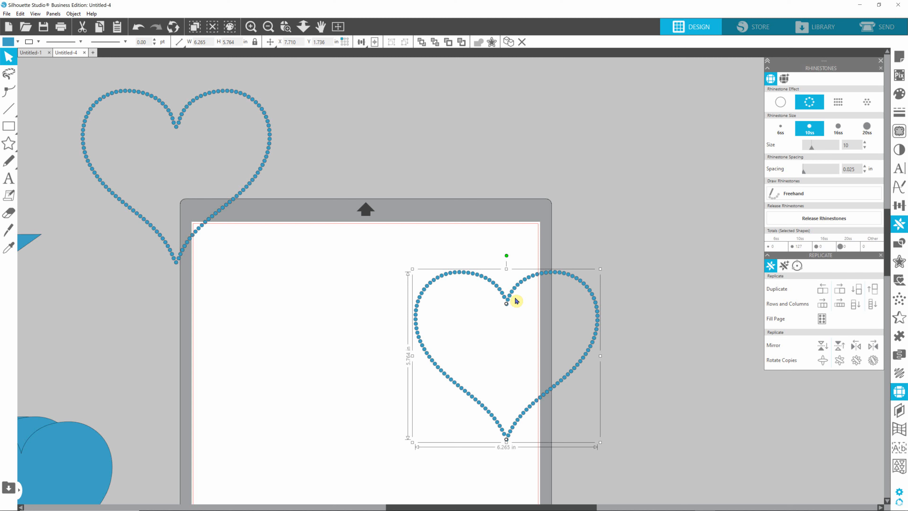
key(ctrl+d)
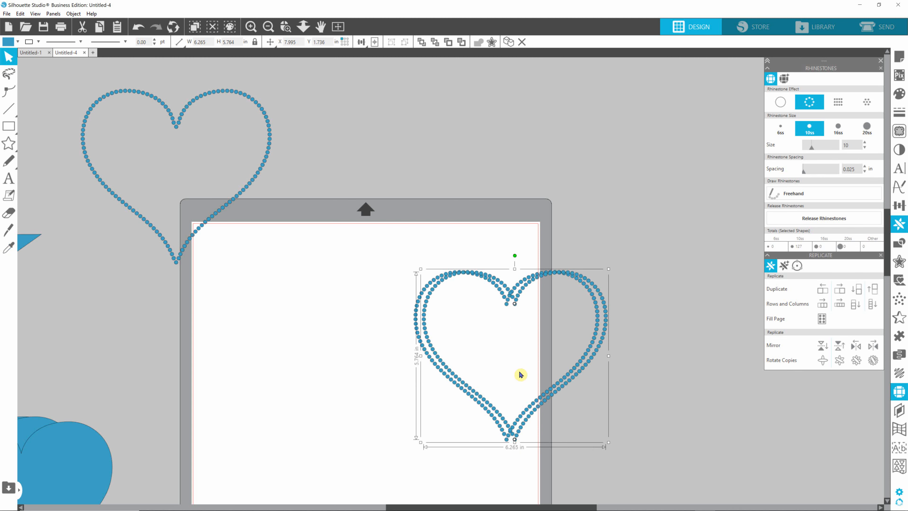
drag(583, 379, 379, 375)
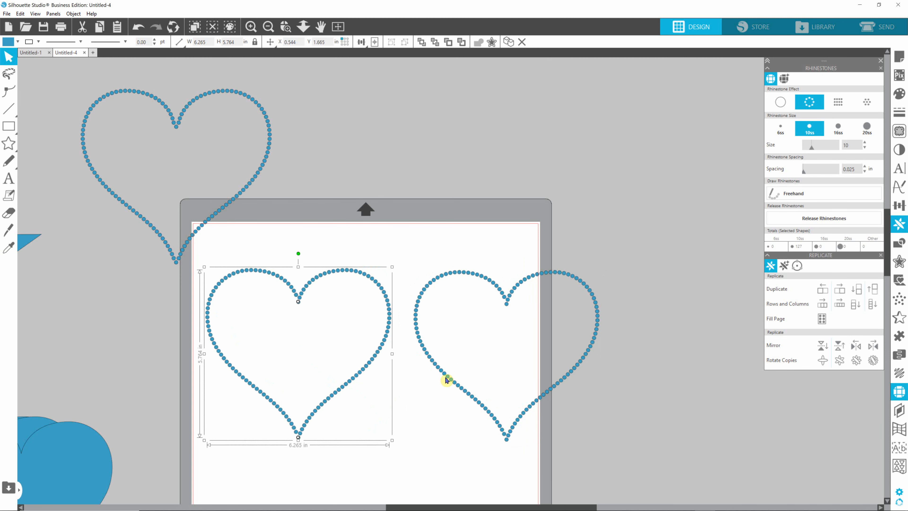
drag(447, 379, 611, 190)
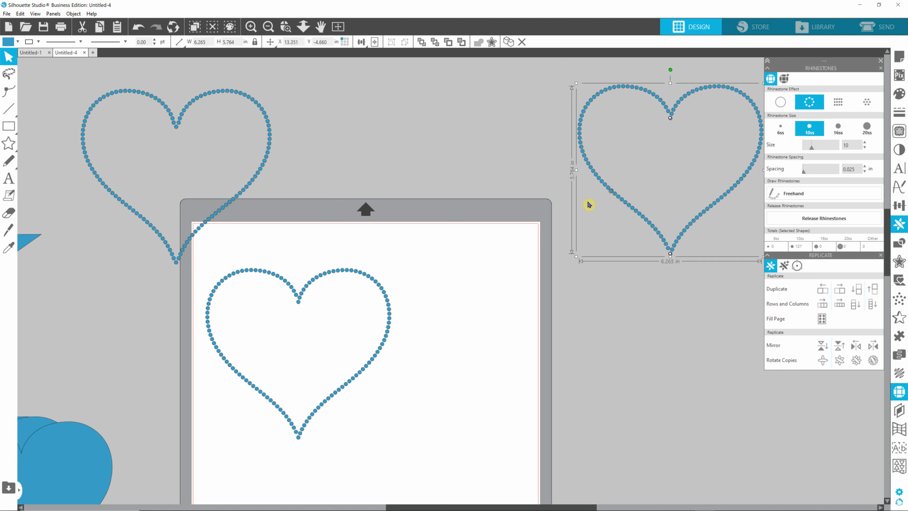
drag(381, 343, 444, 318)
Release the rhinestones of the heart on the page and delete the stones of its left half.
click(821, 218)
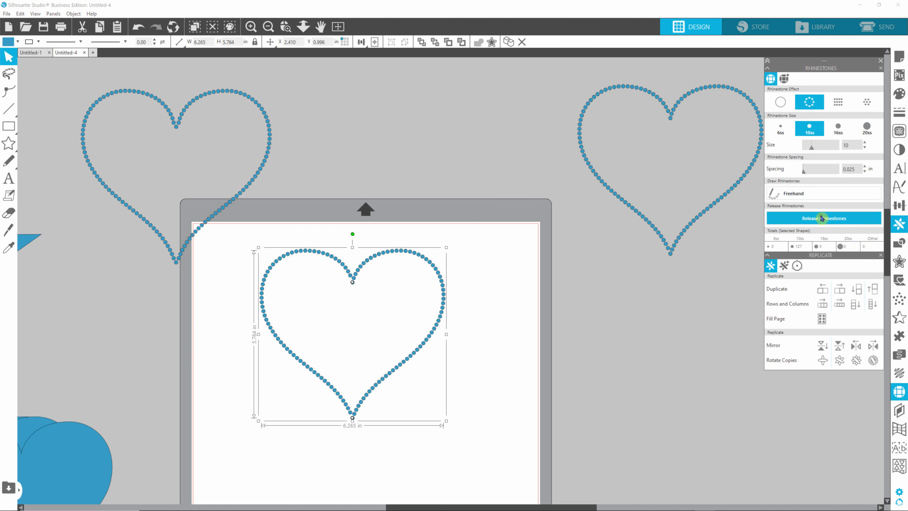
click(512, 372)
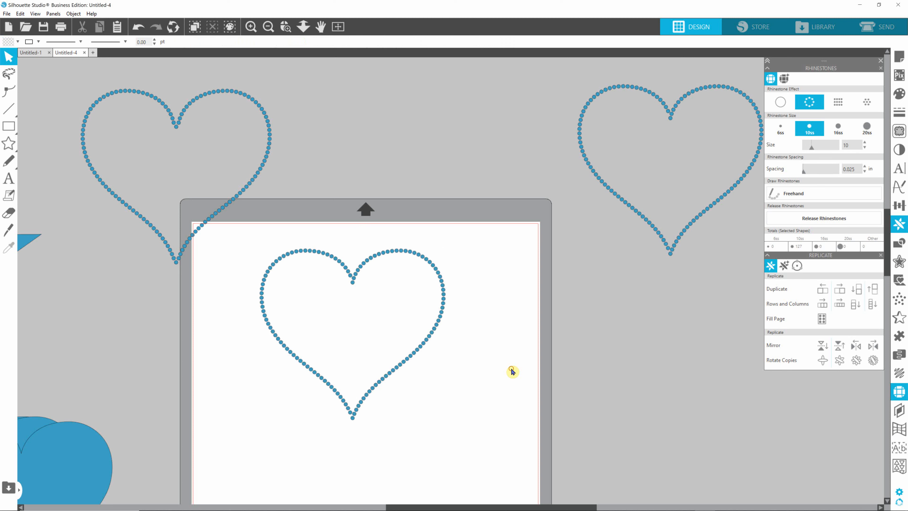
drag(245, 235, 352, 364)
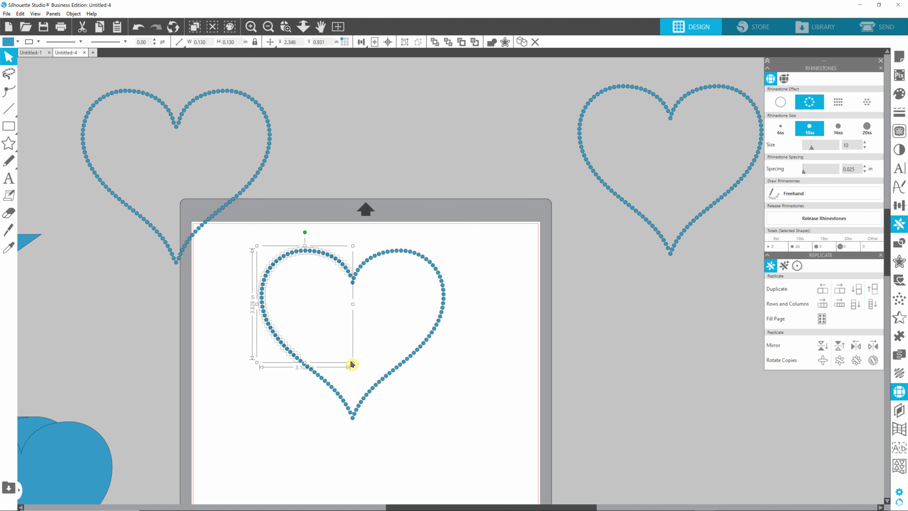
key(Delete)
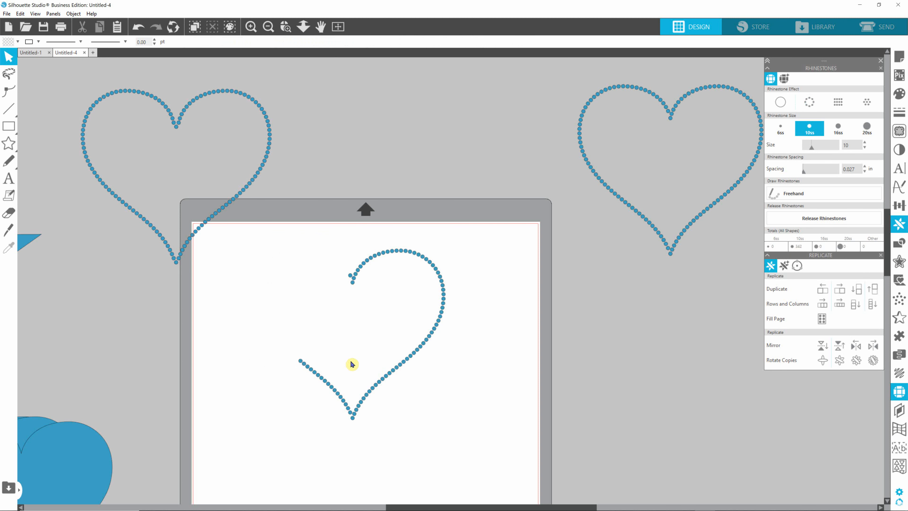
click(350, 277)
key(Delete)
drag(286, 339, 352, 420)
key(Delete)
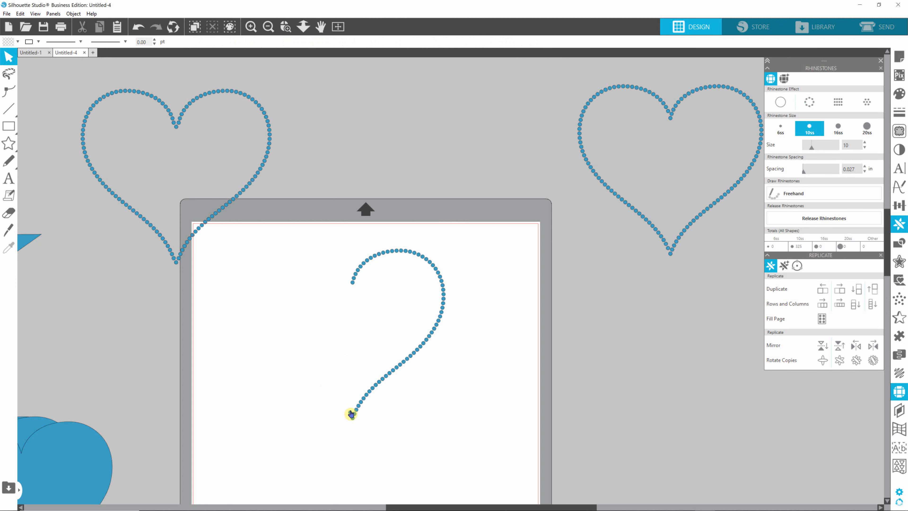
Delete the leftover left-half stone beside the lower point and the centre stone at the notch.
click(351, 415)
key(Delete)
click(353, 289)
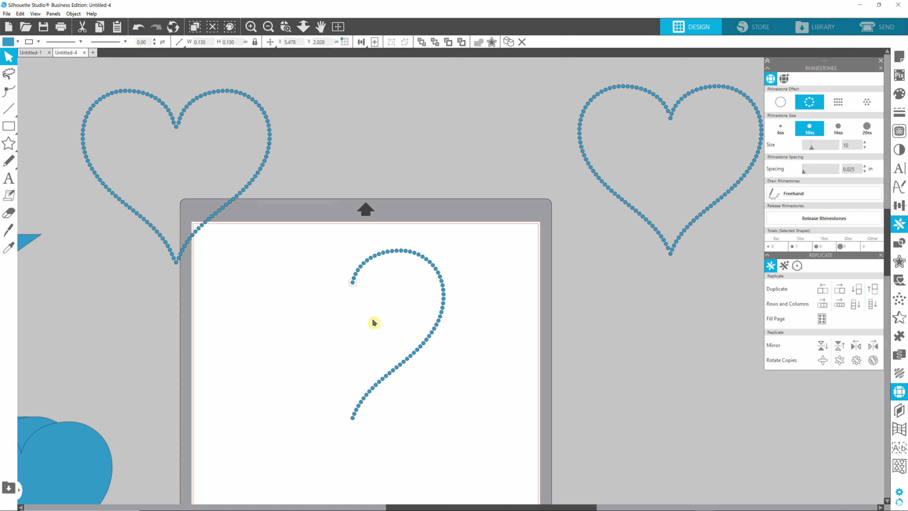
key(Delete)
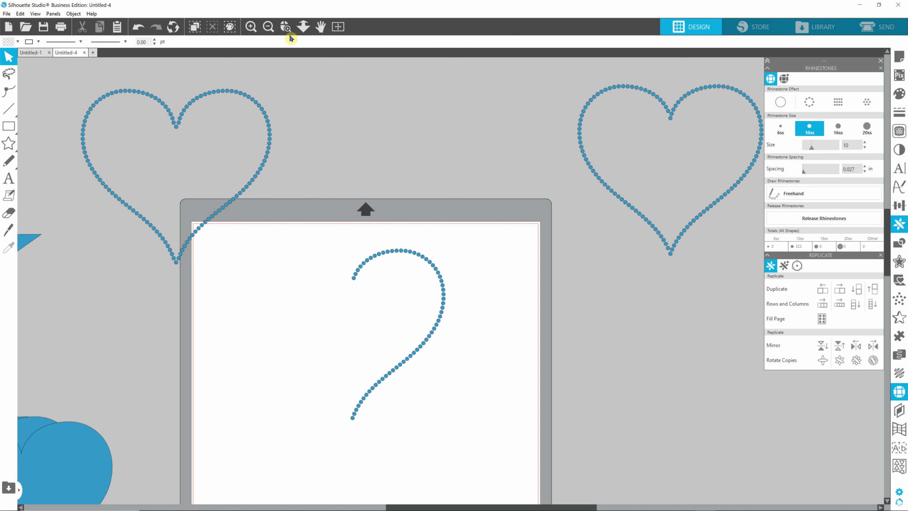
Undo the deletion of the centre stone at the notch, and delete that stone again.
click(138, 27)
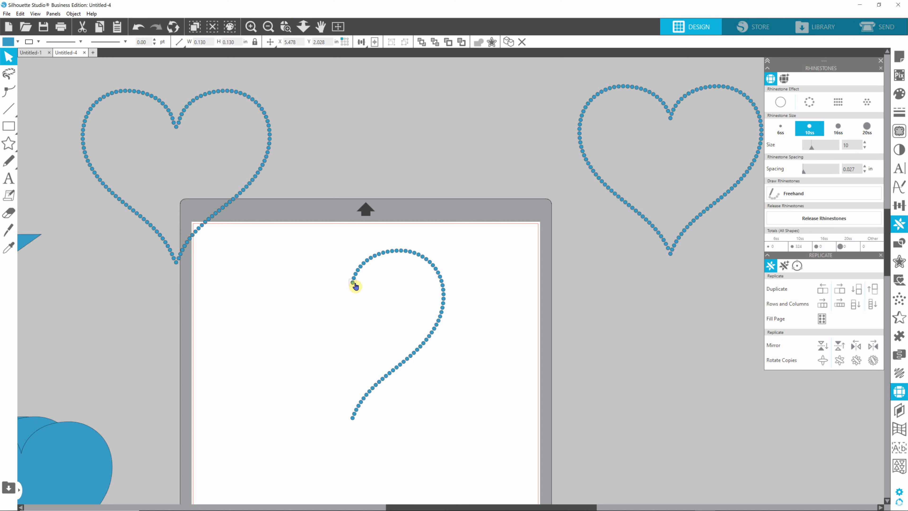
key(Delete)
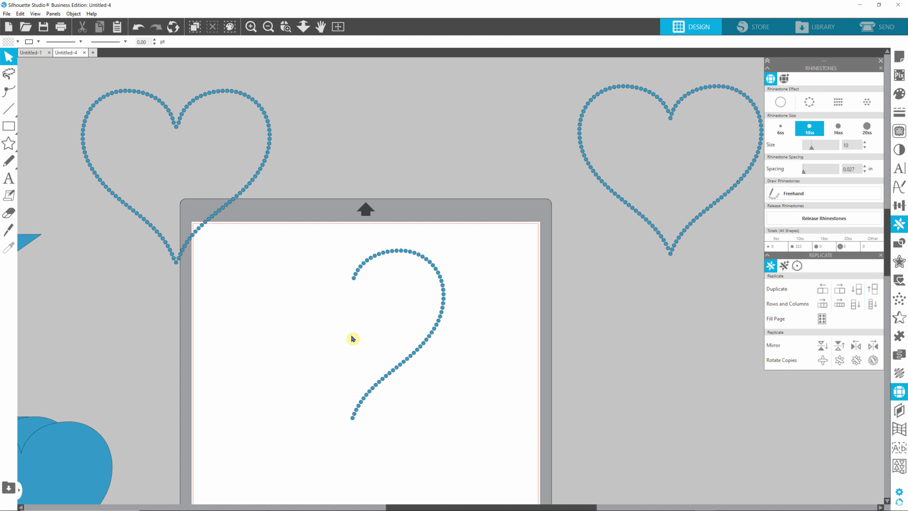
Left-align the end stone at the notch with the end stone at the lower point of the half heart.
click(354, 282)
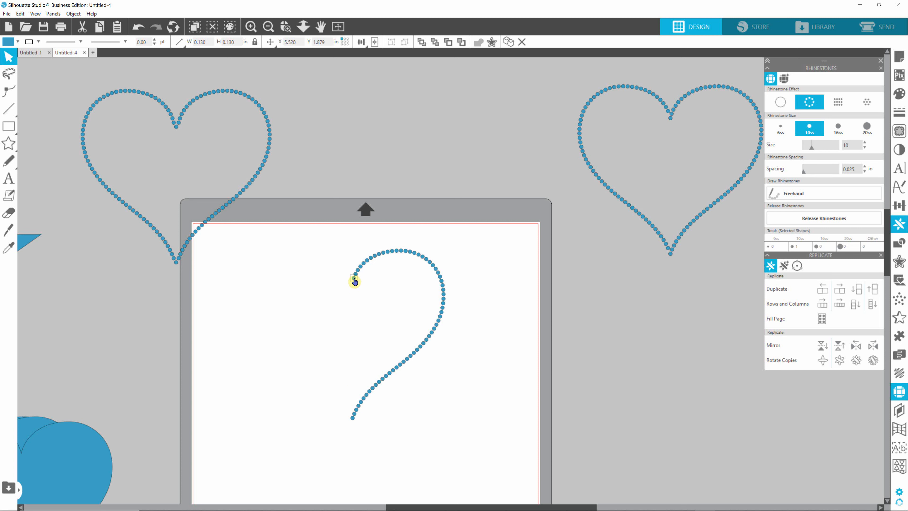
click(353, 419)
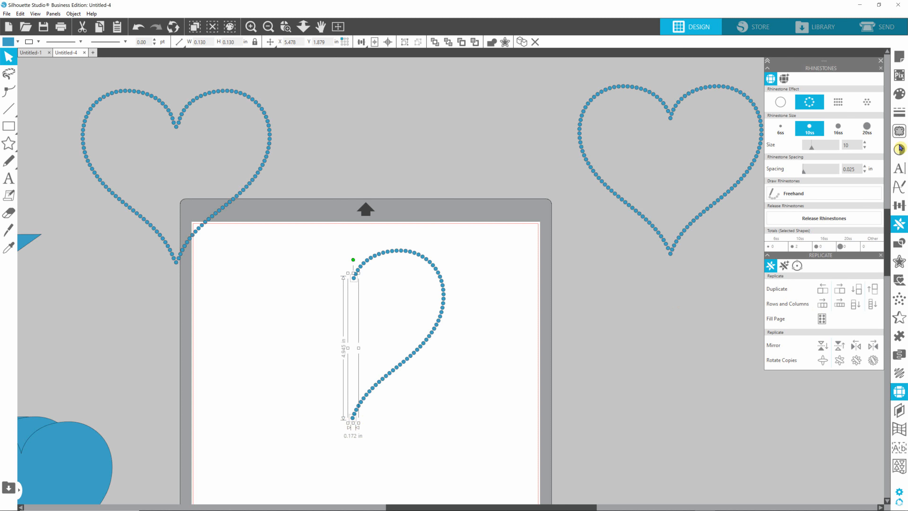
click(900, 206)
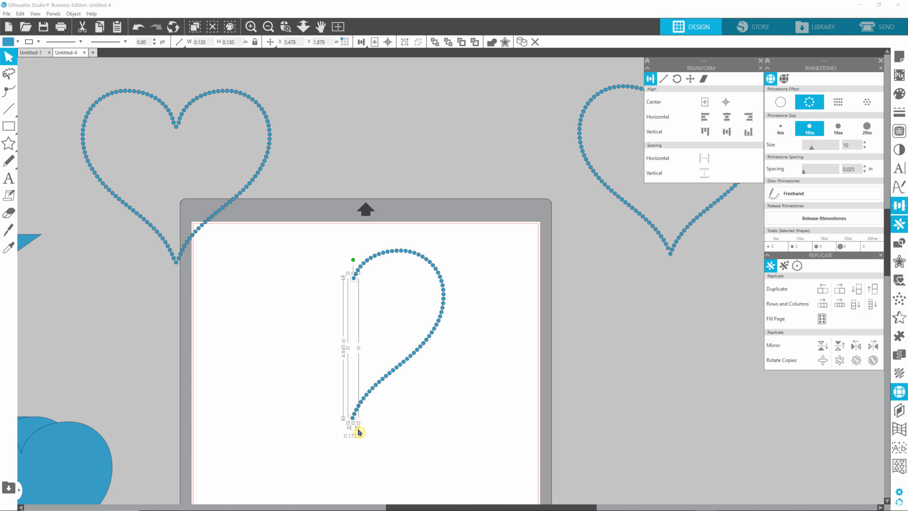
scroll(361, 440, up, 4)
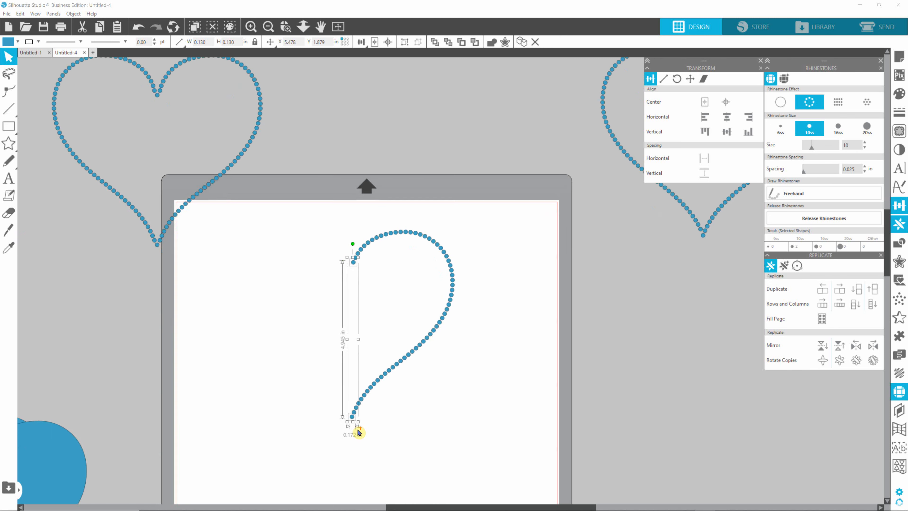
scroll(359, 427, up, 3)
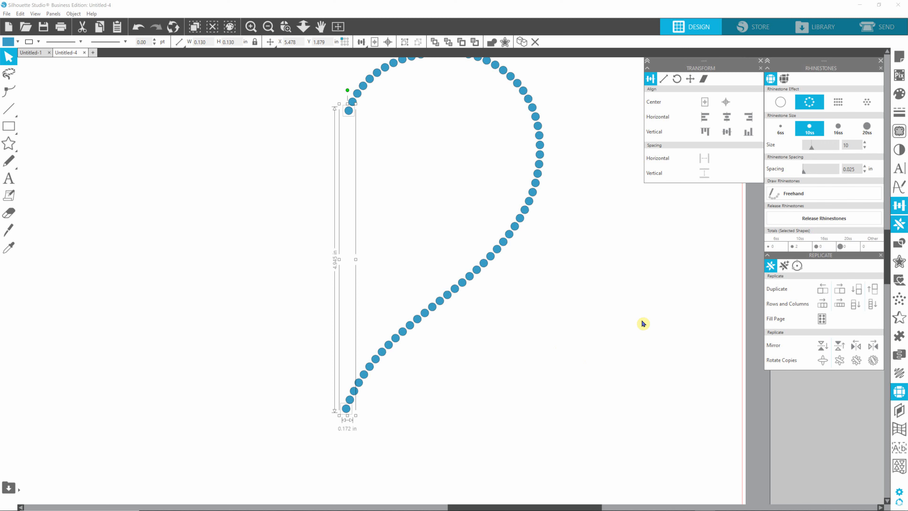
click(706, 120)
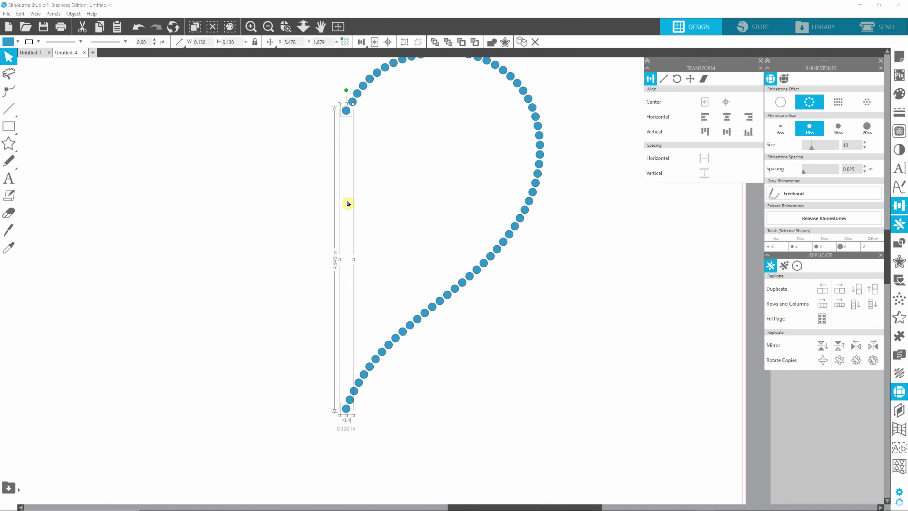
click(395, 122)
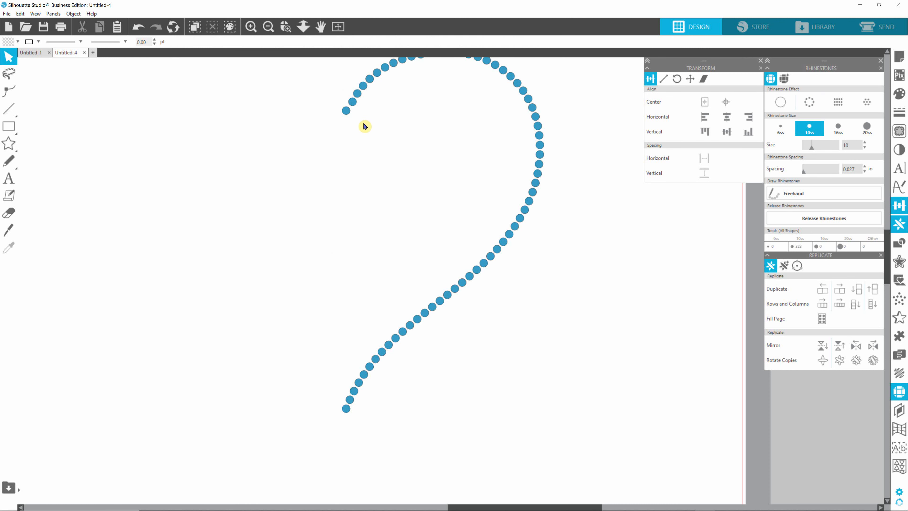
Examine the stones at the upper end of the half heart up close.
scroll(347, 111, up, 3)
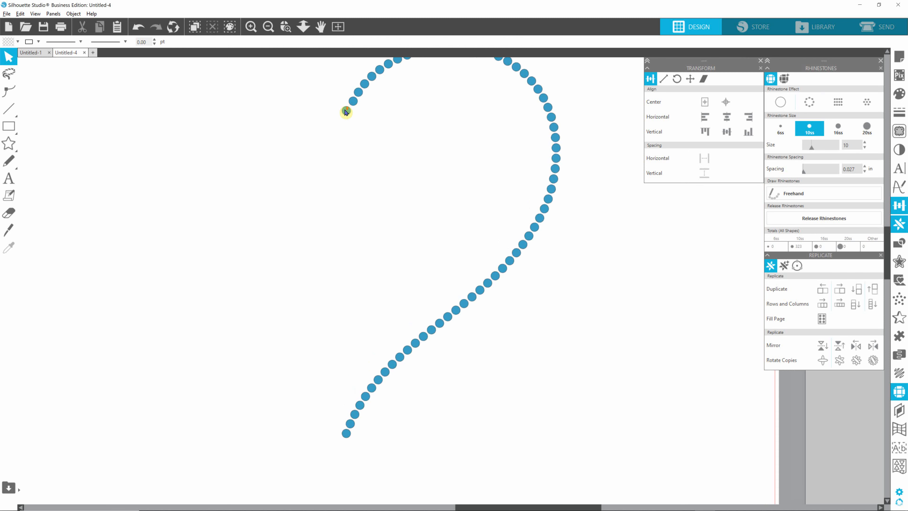
scroll(351, 101, up, 5)
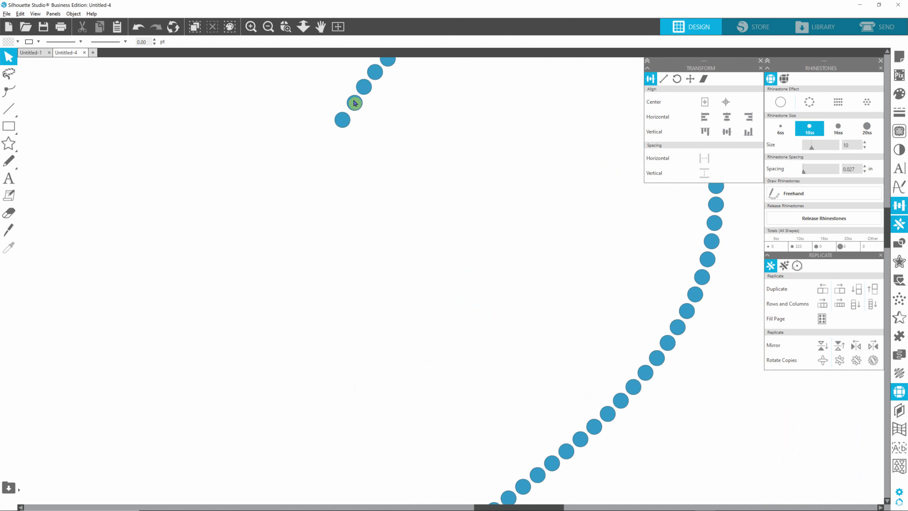
click(355, 103)
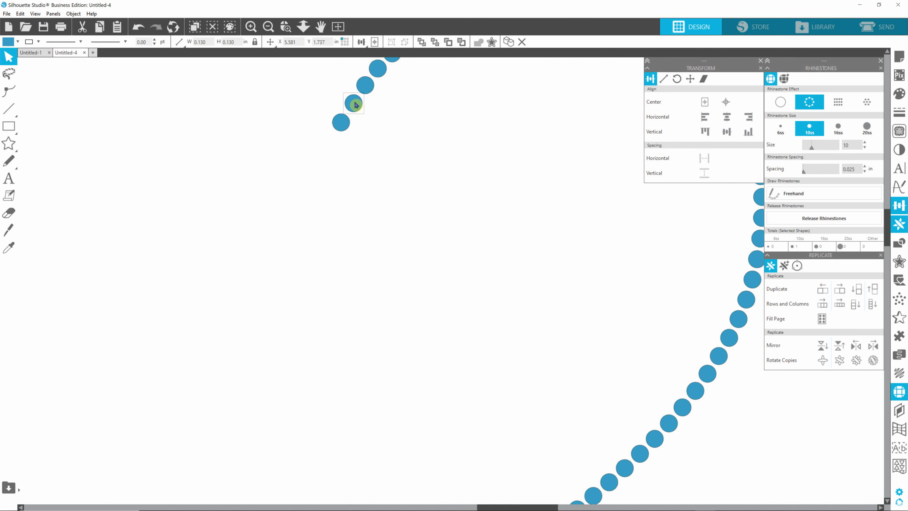
drag(355, 105, 355, 105)
click(410, 142)
scroll(420, 205, down, 1)
scroll(420, 206, down, 5)
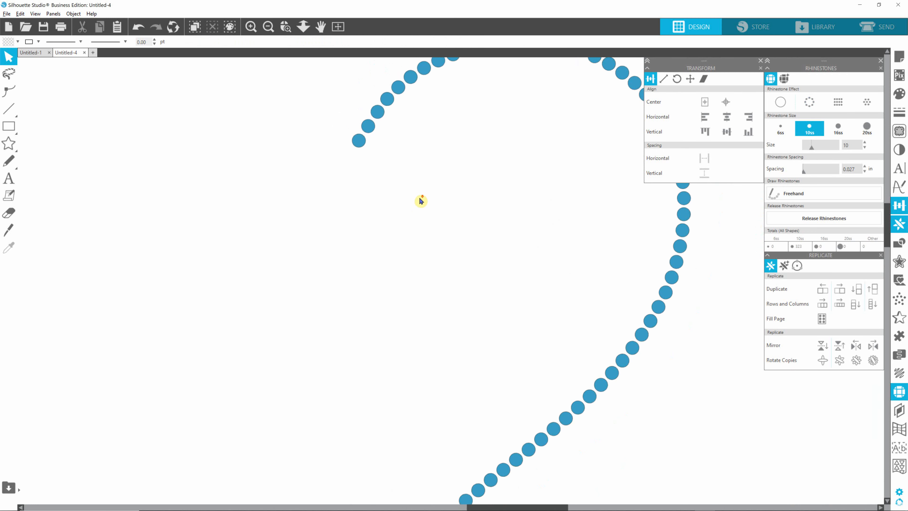
scroll(421, 201, down, 4)
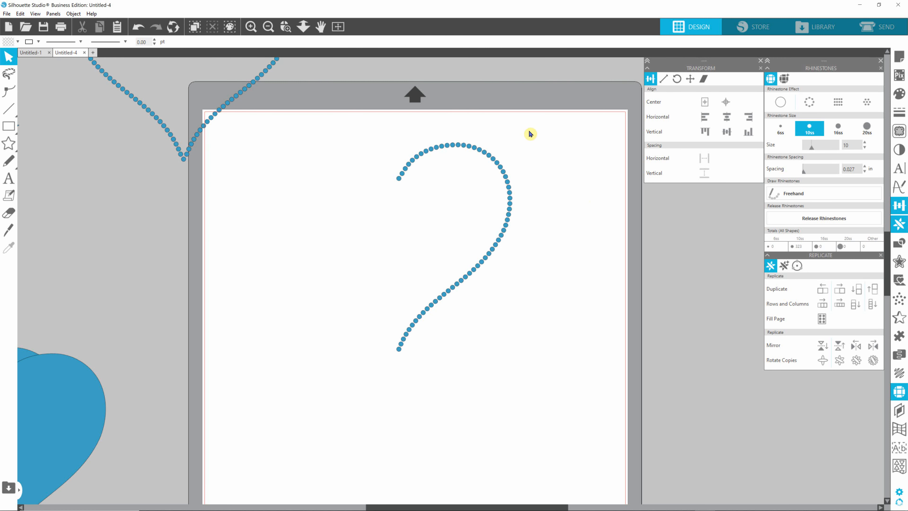
Mirror all stones of the half heart to the left and group the mirrored half.
click(516, 171)
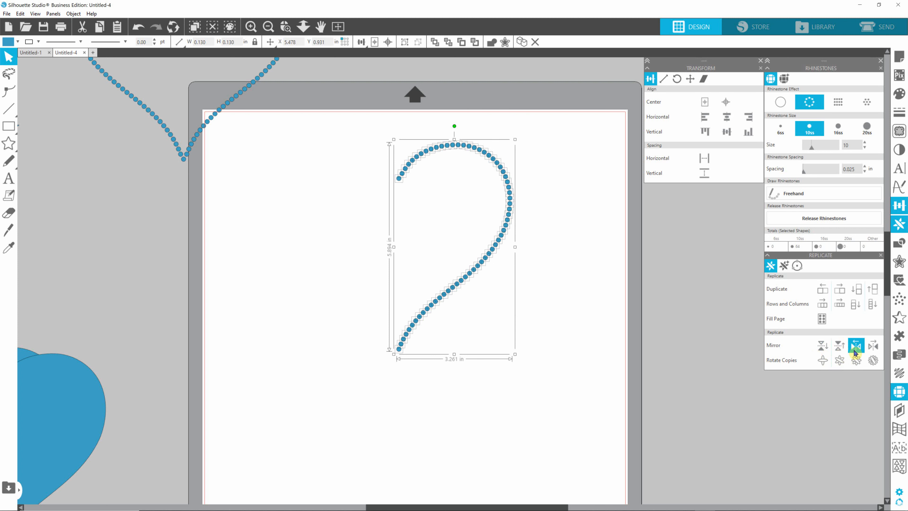
click(853, 351)
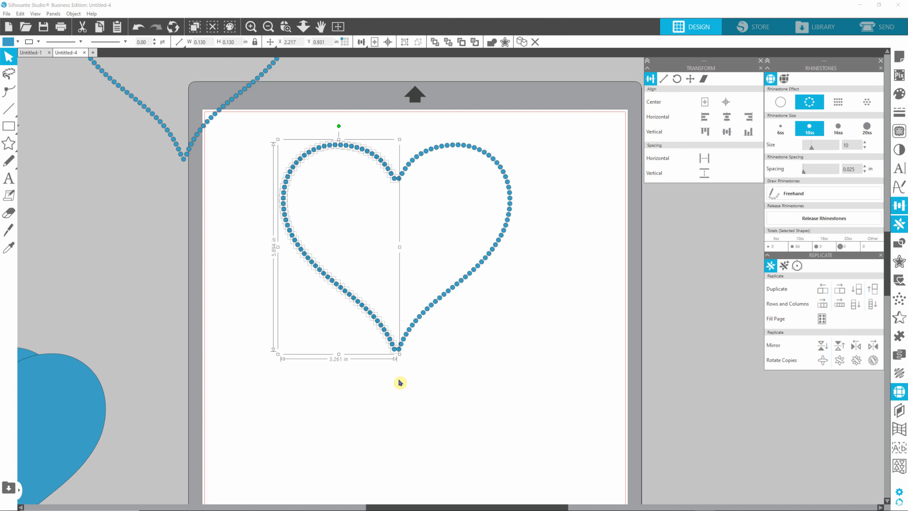
key(i)
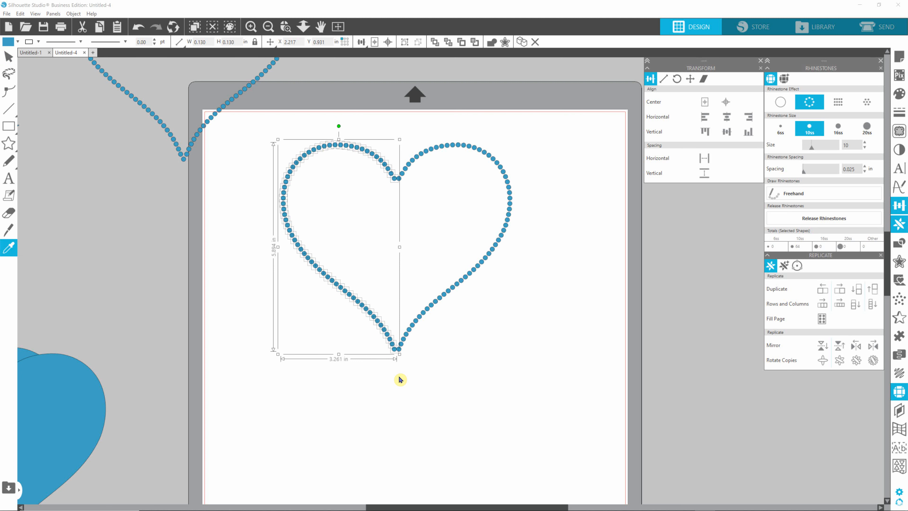
key(Escape)
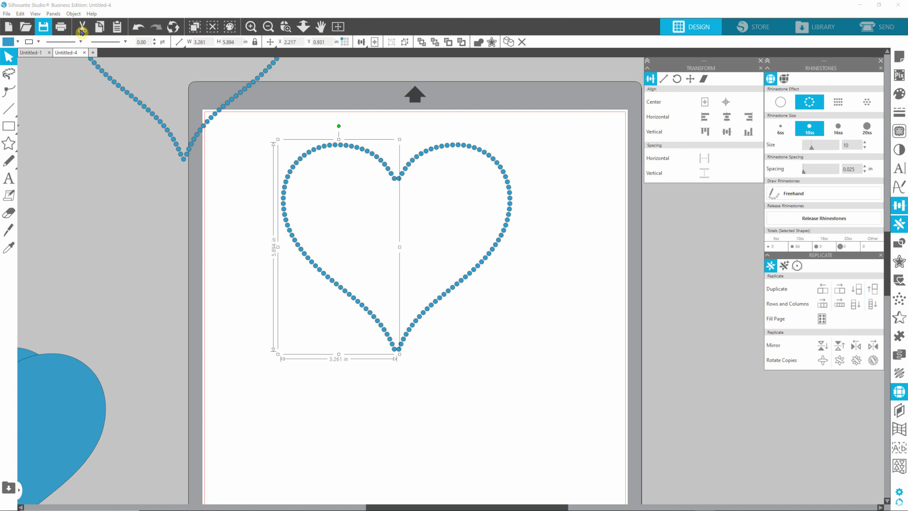
click(73, 15)
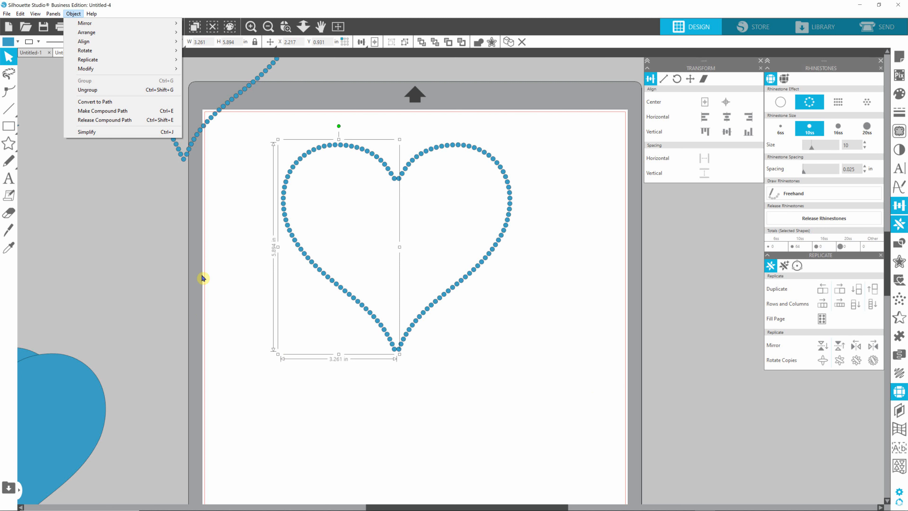
click(219, 264)
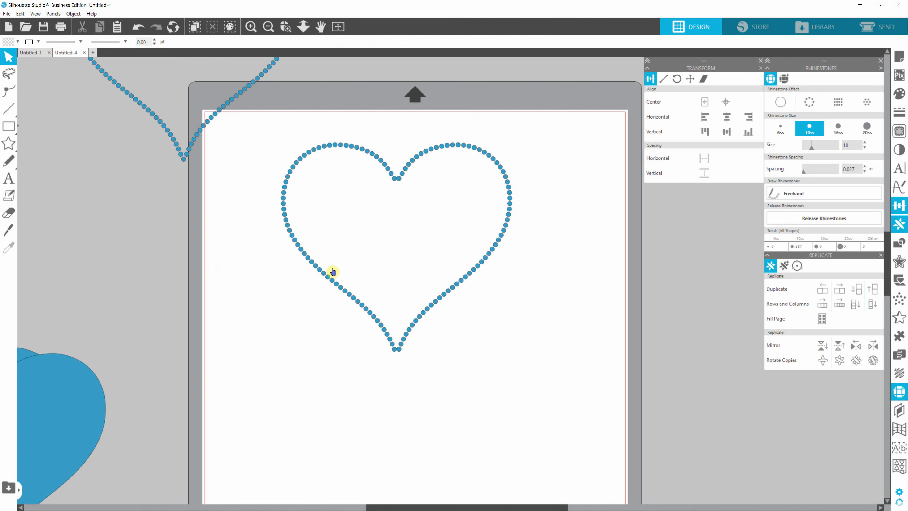
click(329, 281)
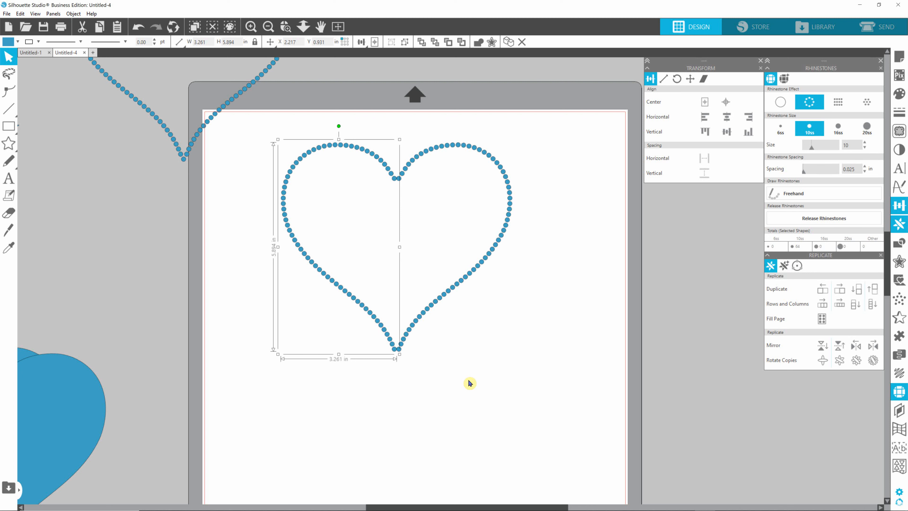
Fill the grouped left half of the heart with orange, F05E2B.
click(899, 94)
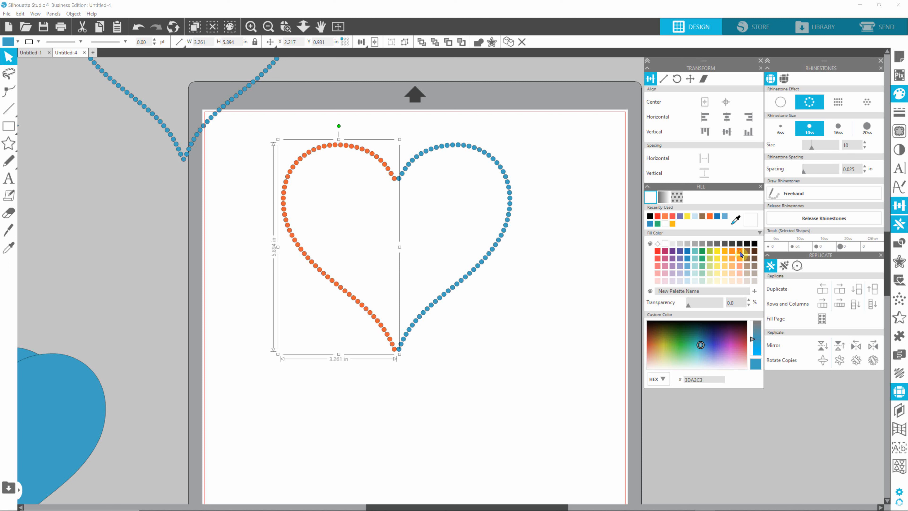
click(739, 252)
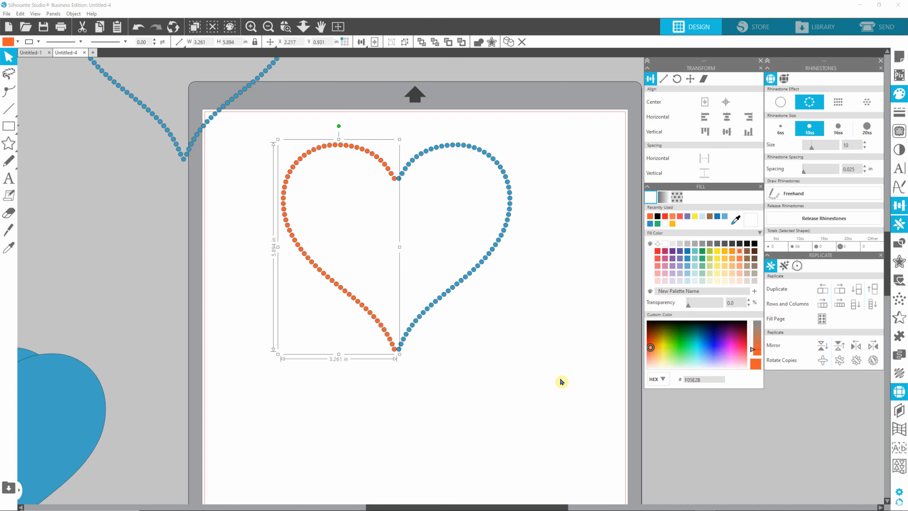
click(537, 395)
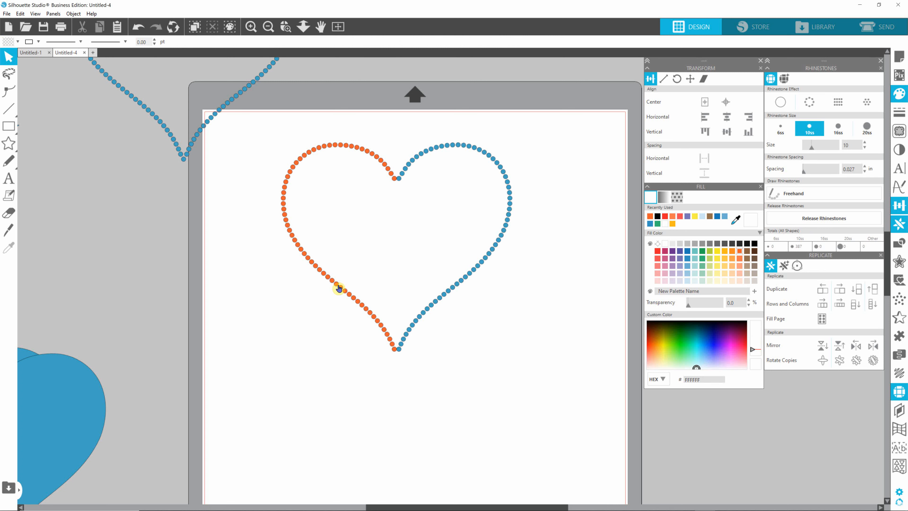
Nudge the orange half right toward the blue half, to X 2.275 in.
click(339, 289)
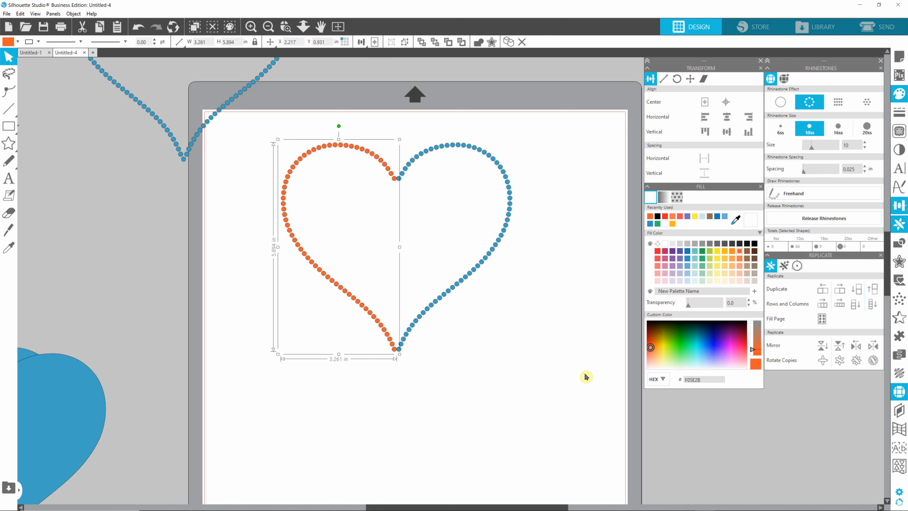
key(Right)
key(Right)
key(Right)
key(Right)
key(Right)
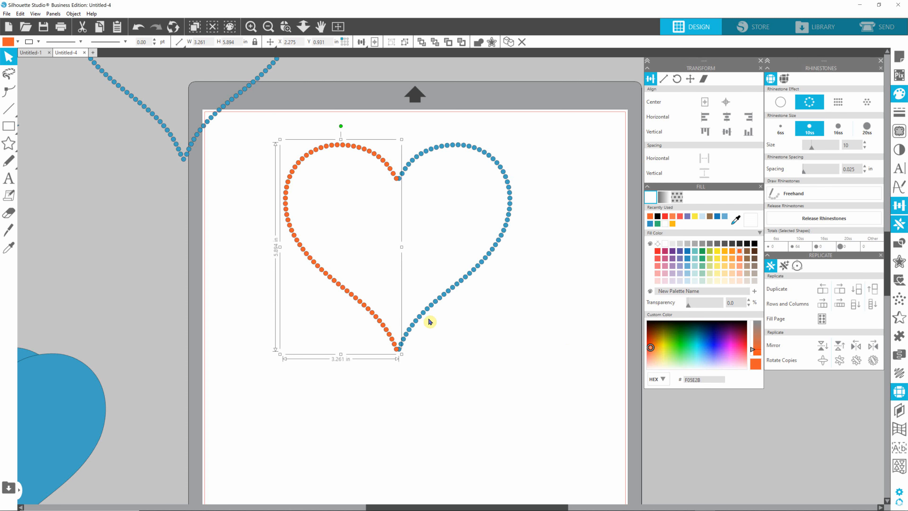
scroll(429, 321, up, 5)
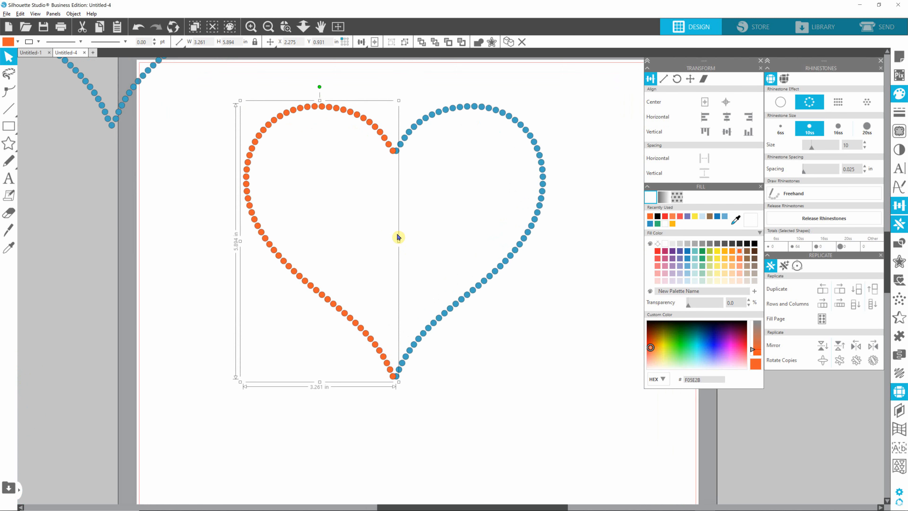
scroll(398, 237, up, 2)
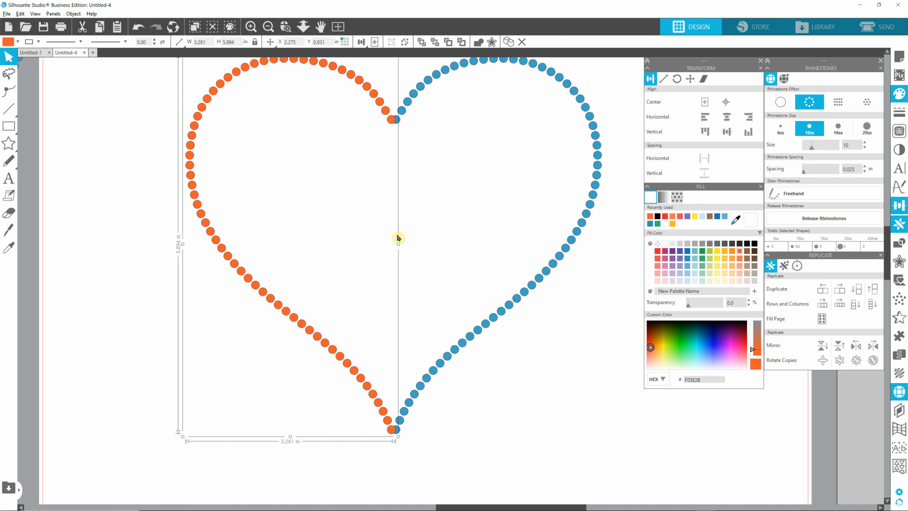
key(alt)
key(Right)
key(Right)
key(Right)
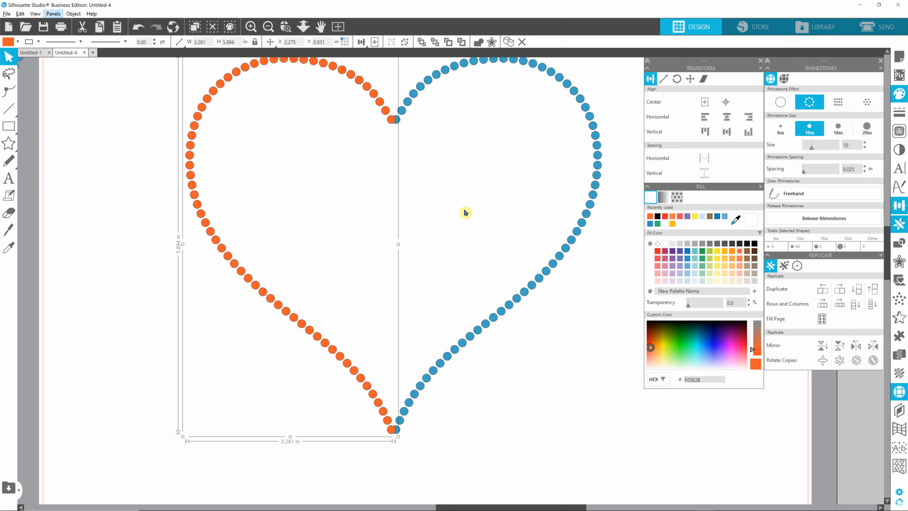
key(Right)
key(Right)
key(Escape)
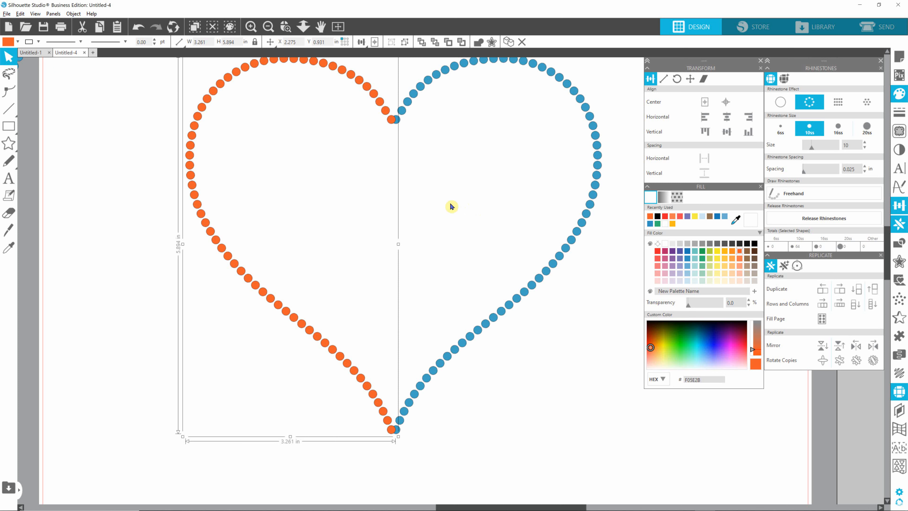
Nudge the orange half right over the blue half's end stones, to X 2.352 in.
click(461, 168)
click(392, 121)
key(Right)
key(Right)
key(Right)
key(Right)
key(Right)
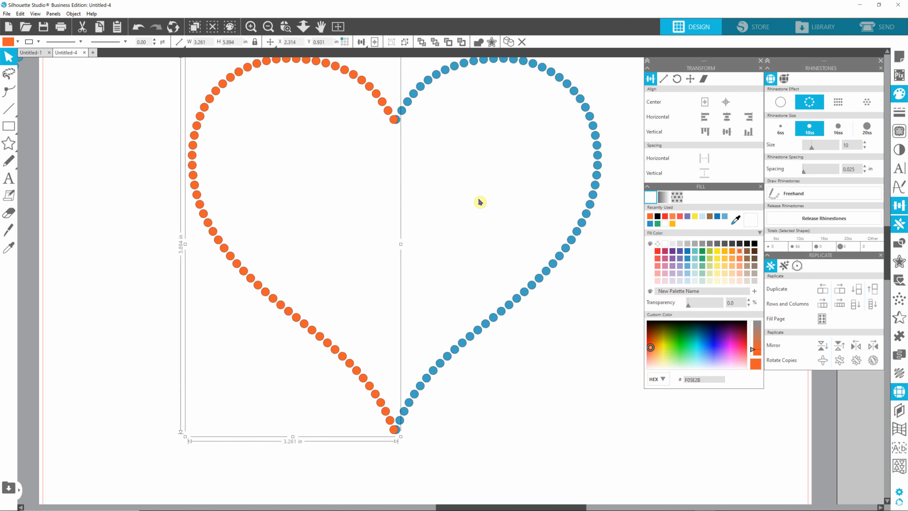
key(Right)
key(Right)
key(Right)
key(Right)
key(Right)
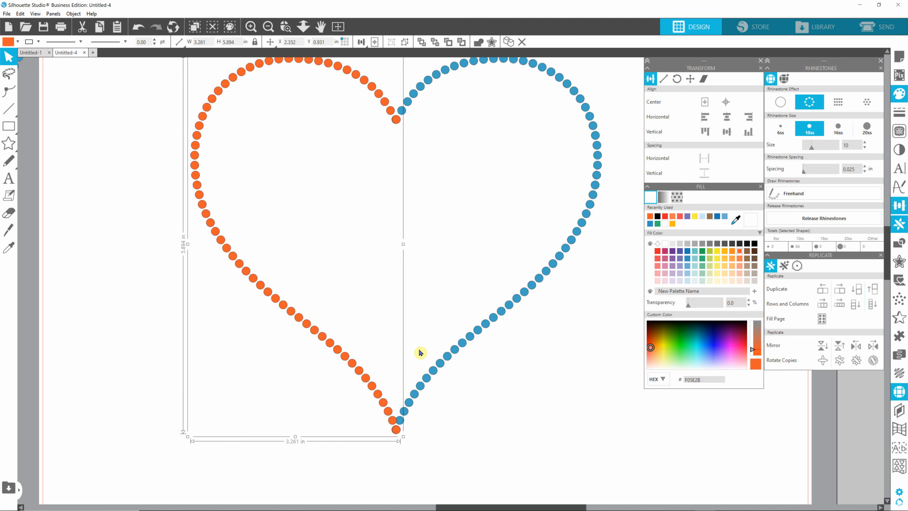
Fine-tune the orange half leftward to X 2.347 in so the two bottom point stones overlap exactly.
scroll(397, 443, up, 2)
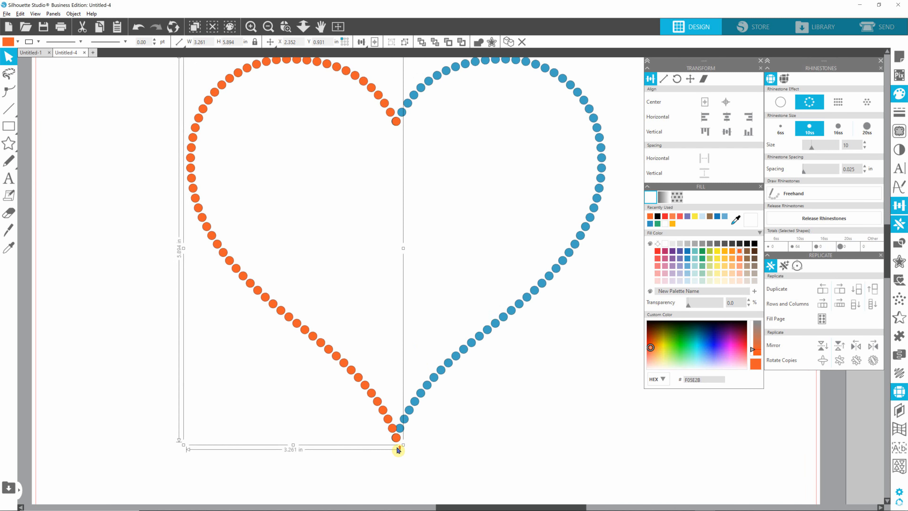
scroll(395, 449, up, 4)
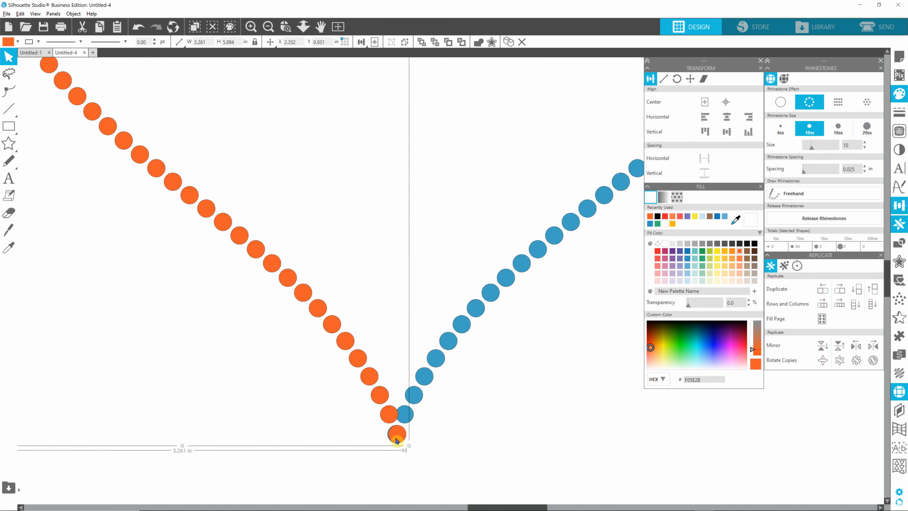
scroll(396, 440, up, 5)
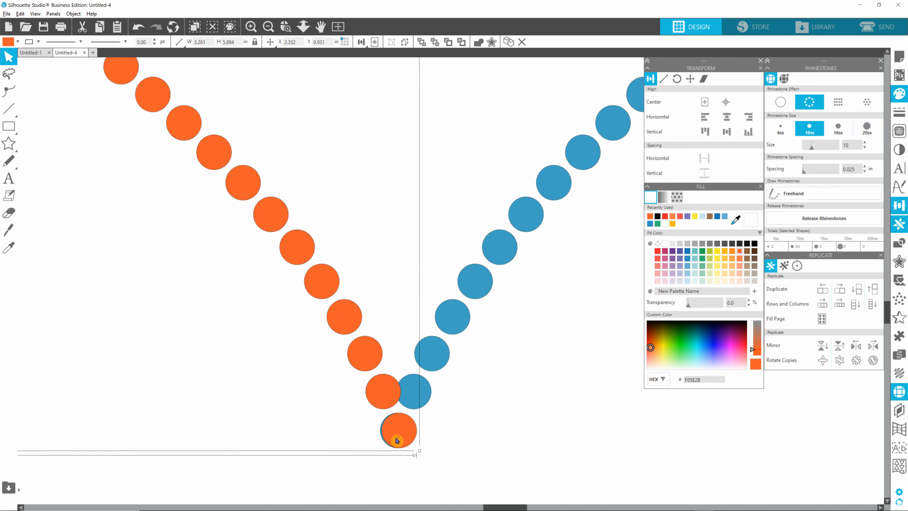
scroll(397, 440, up, 5)
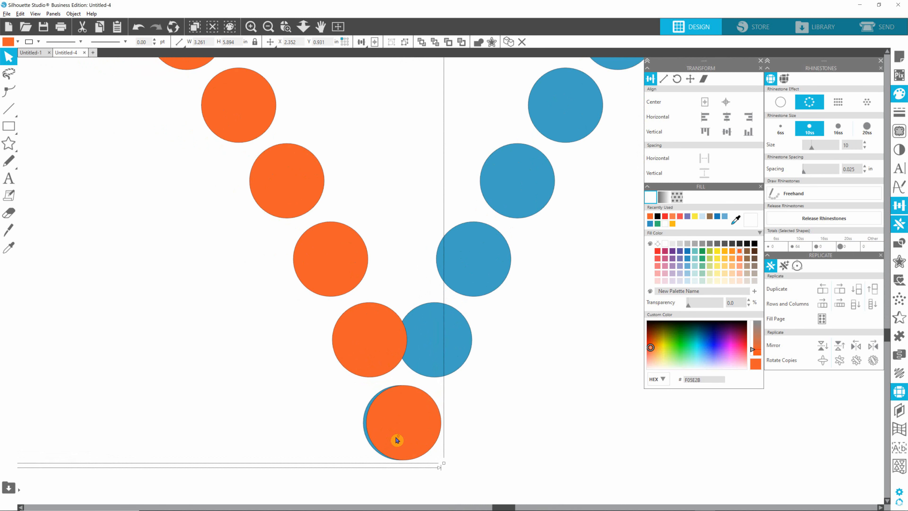
key(Left)
key(Left)
key(Left)
click(465, 435)
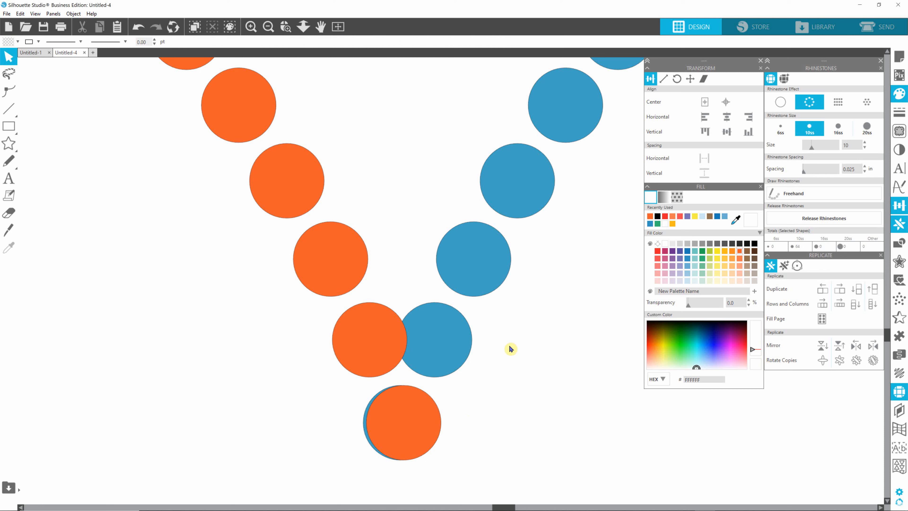
click(391, 350)
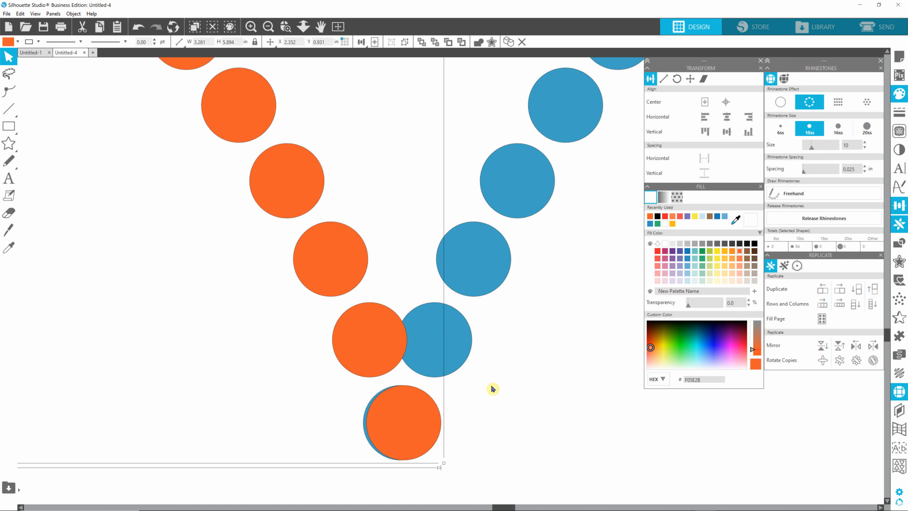
key(Left)
key(Left)
key(Left)
key(Left)
key(Left)
key(Left)
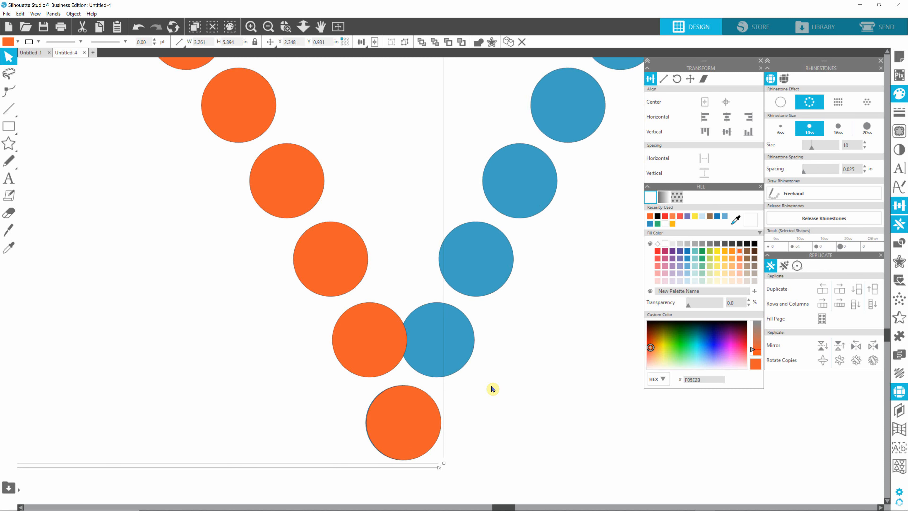
key(Left)
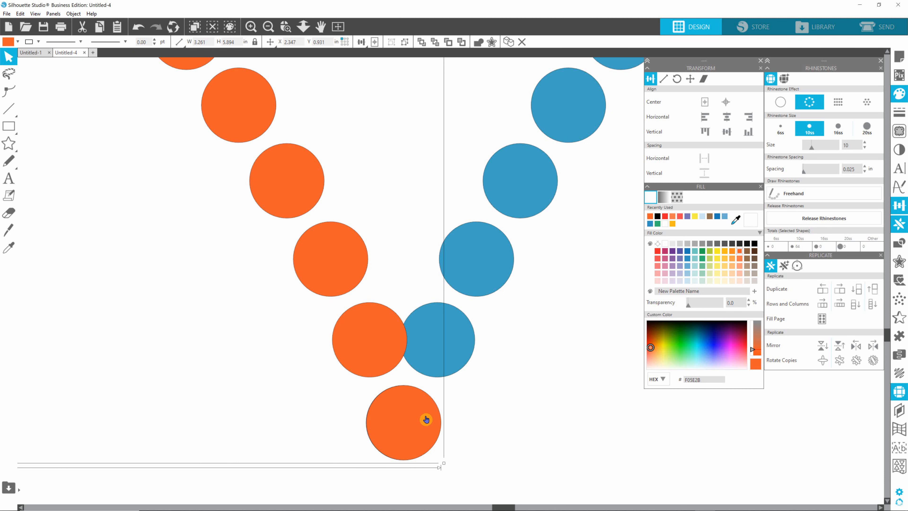
Remove the duplicate stone where the two halves overlap at the heart's upper centre point.
scroll(425, 419, down, 3)
scroll(421, 408, down, 5)
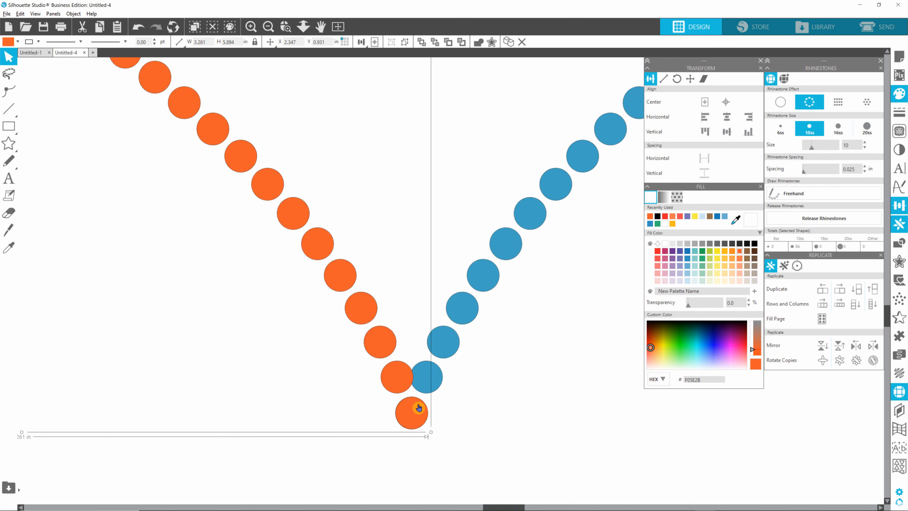
scroll(417, 409, down, 10)
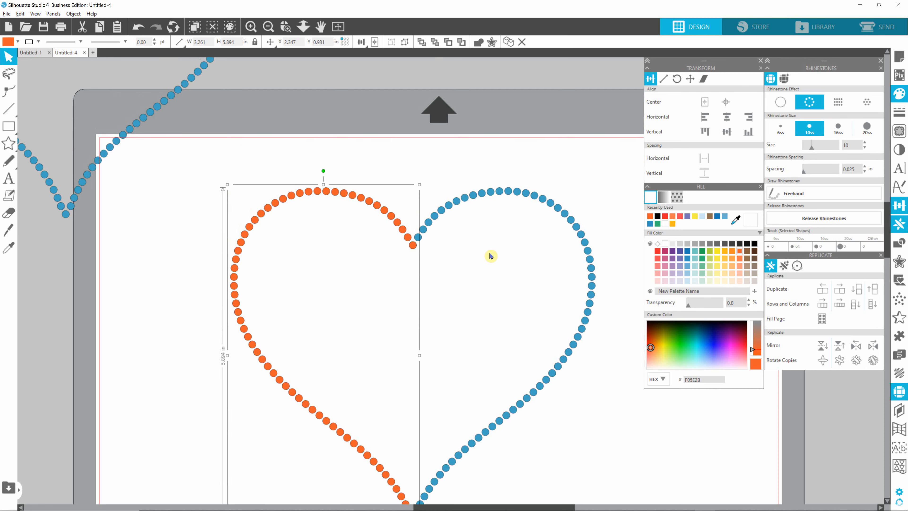
scroll(414, 243, up, 3)
scroll(417, 243, up, 3)
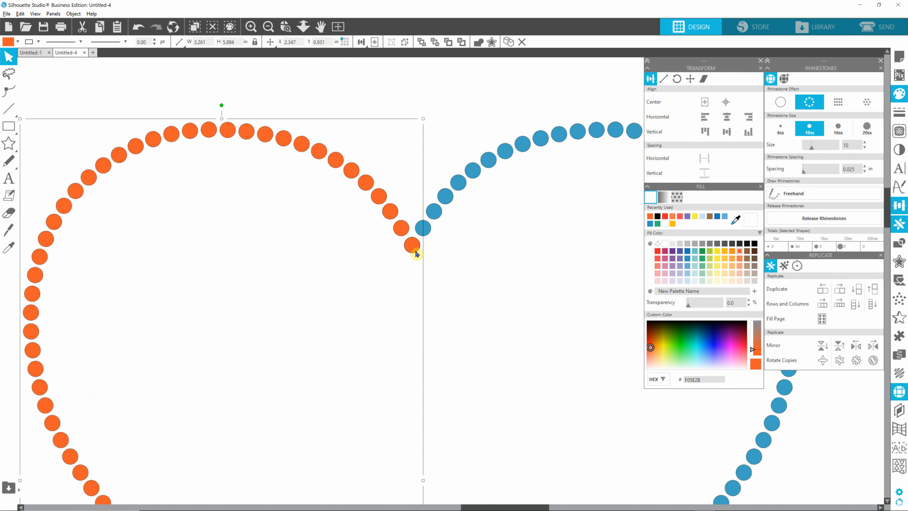
click(464, 269)
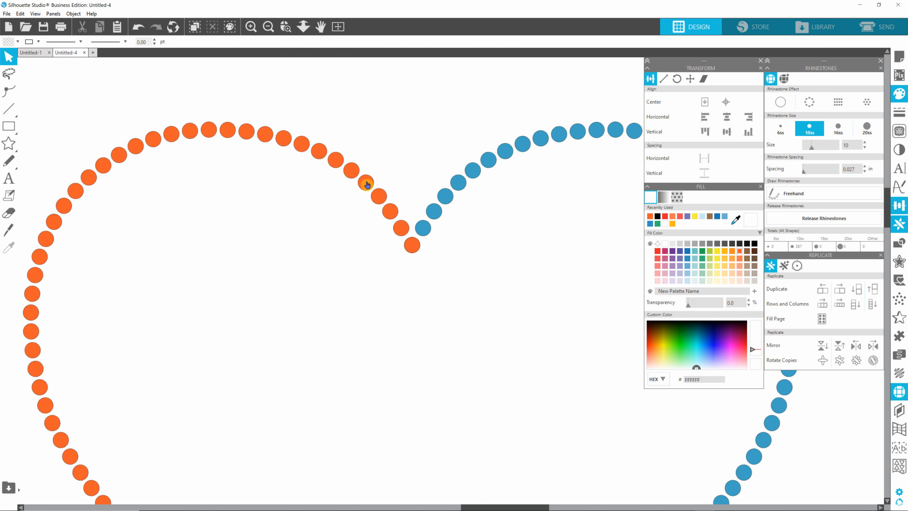
click(367, 185)
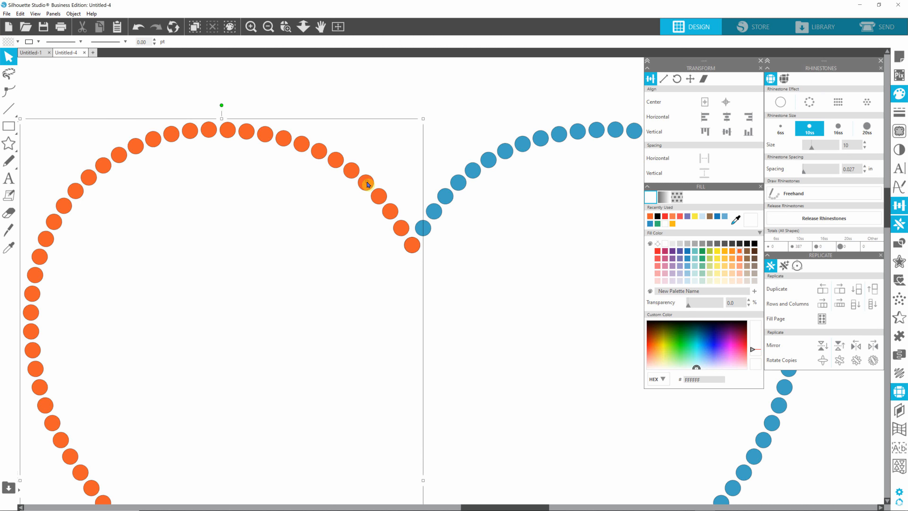
click(449, 197)
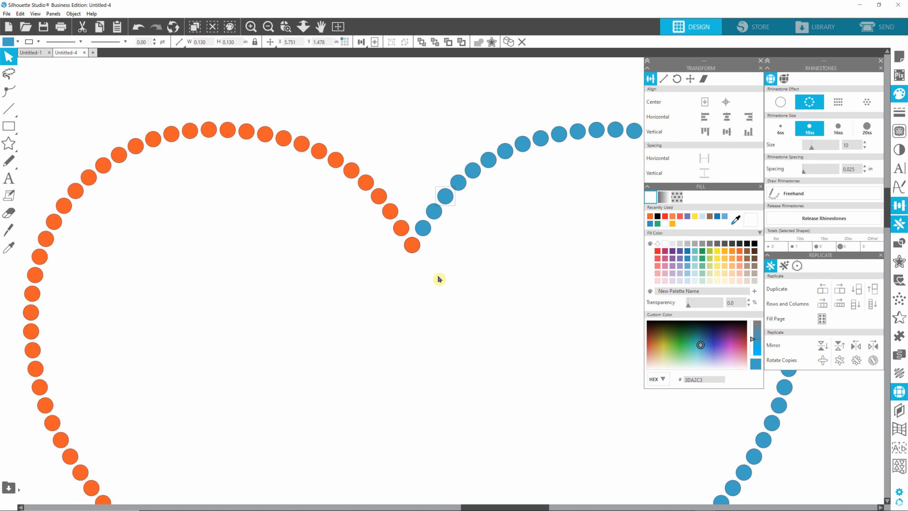
drag(399, 273, 427, 236)
click(462, 334)
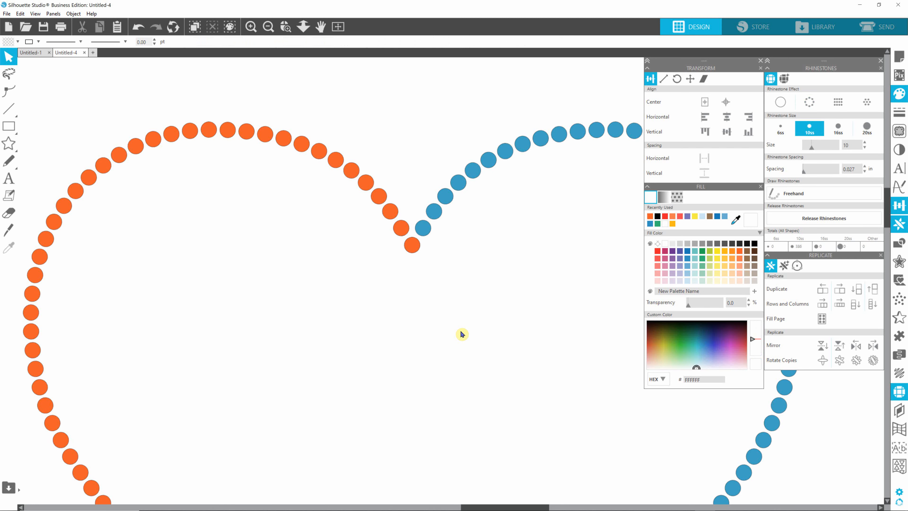
Remove the duplicate stone where the two halves overlap at the heart's bottom point.
scroll(492, 390, down, 5)
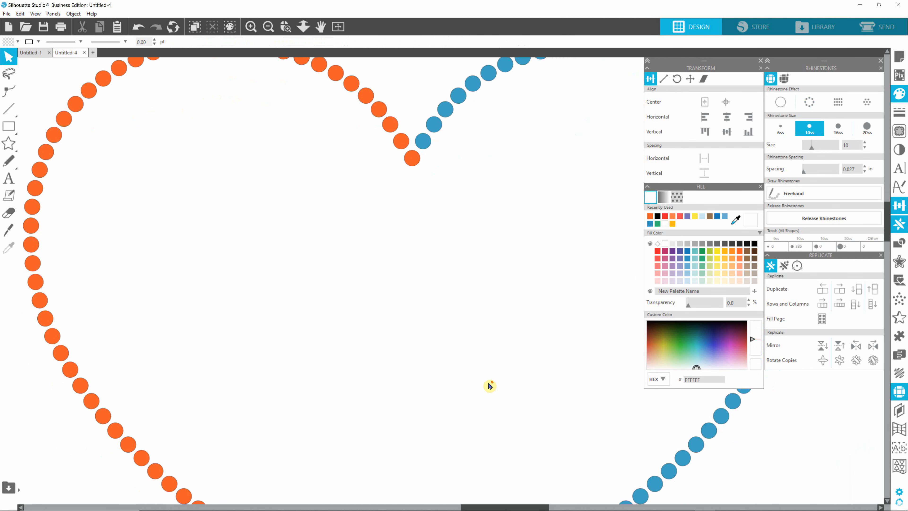
scroll(487, 388, down, 15)
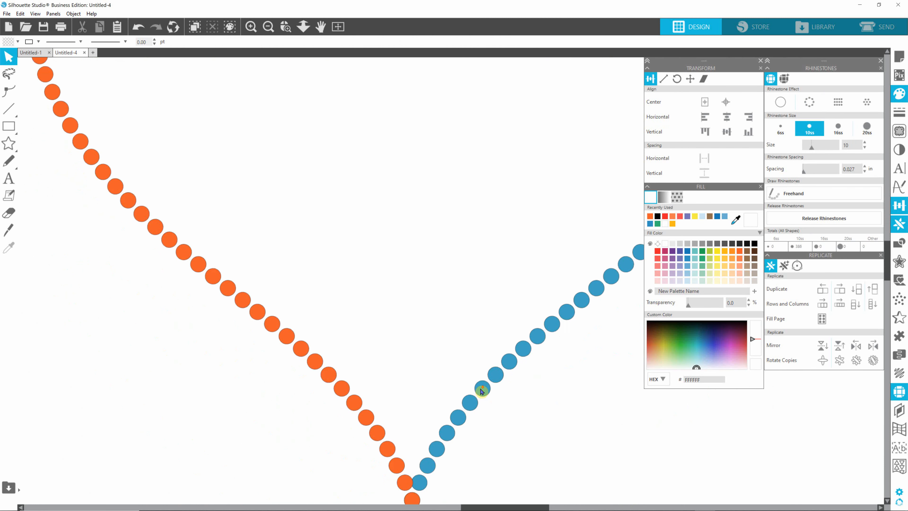
scroll(480, 392, down, 2)
drag(395, 464, 427, 422)
click(428, 423)
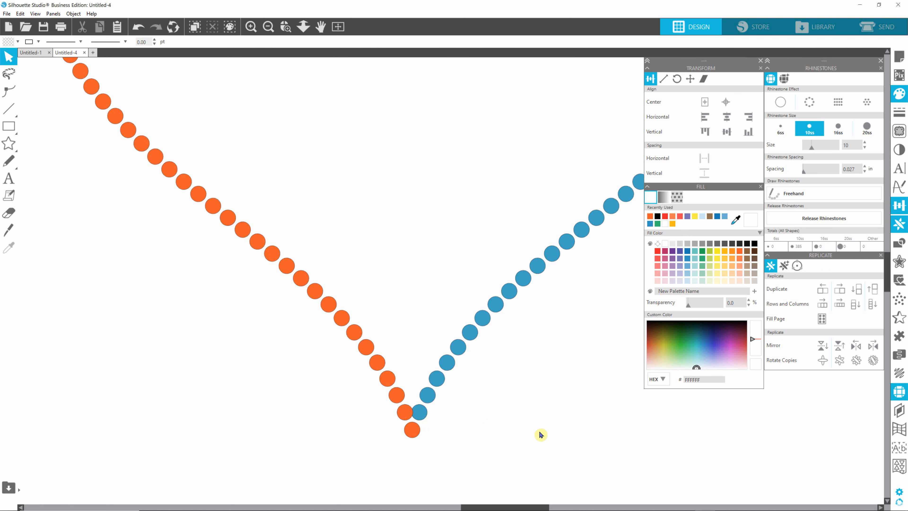
Examine up close how the orange and blue stones just above the heart's bottom point meet.
scroll(527, 422, down, 2)
key(alt)
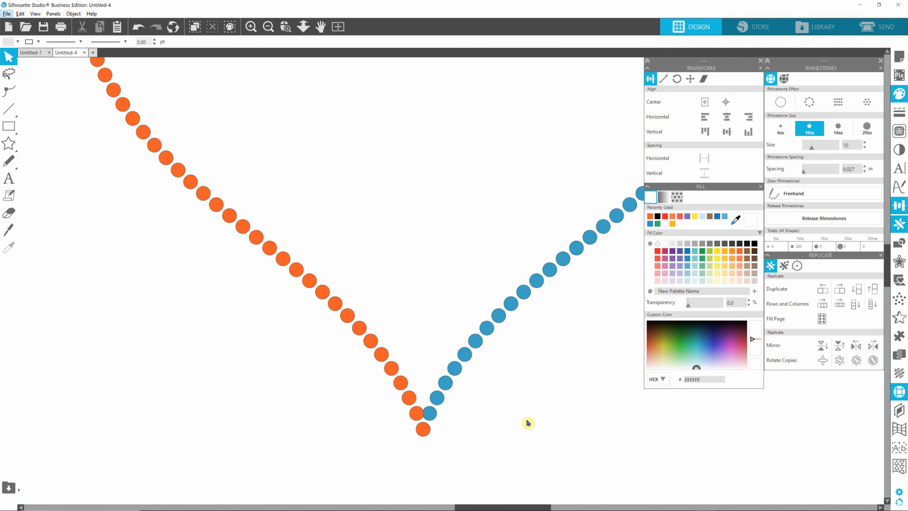
scroll(439, 425, up, 2)
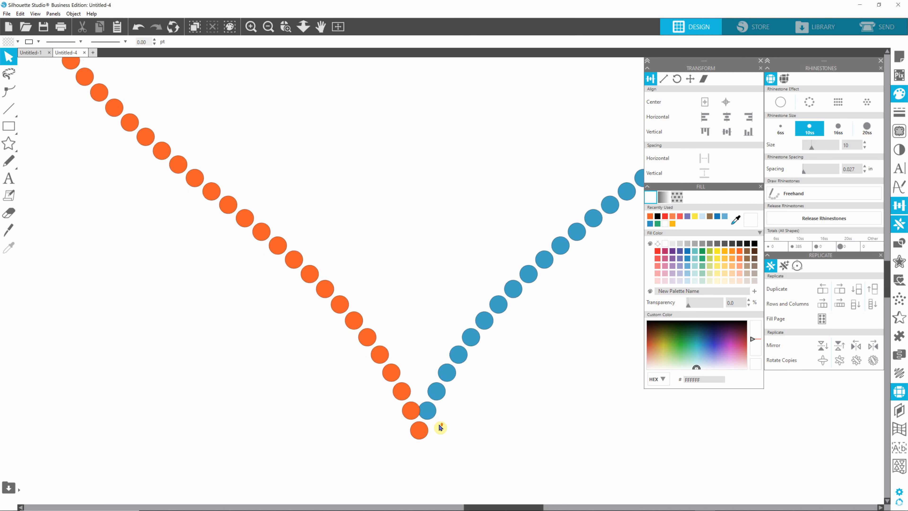
scroll(439, 424, up, 4)
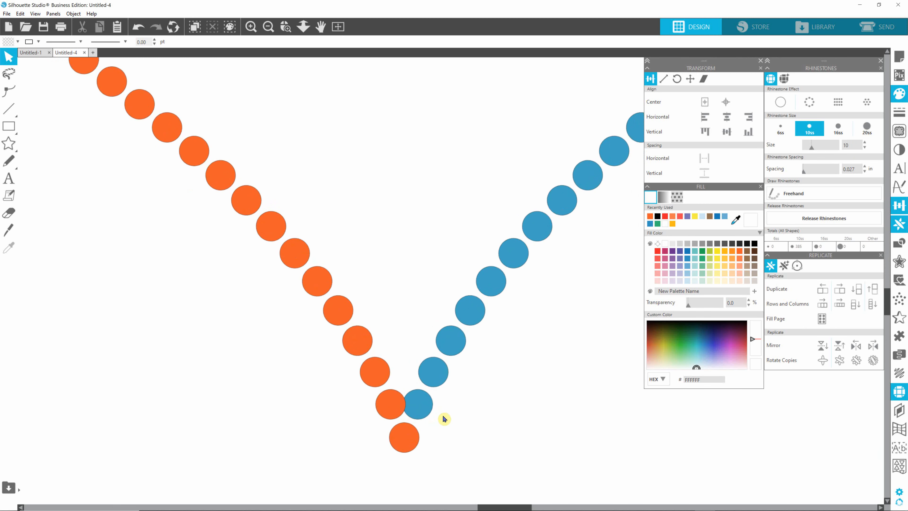
scroll(443, 418, up, 4)
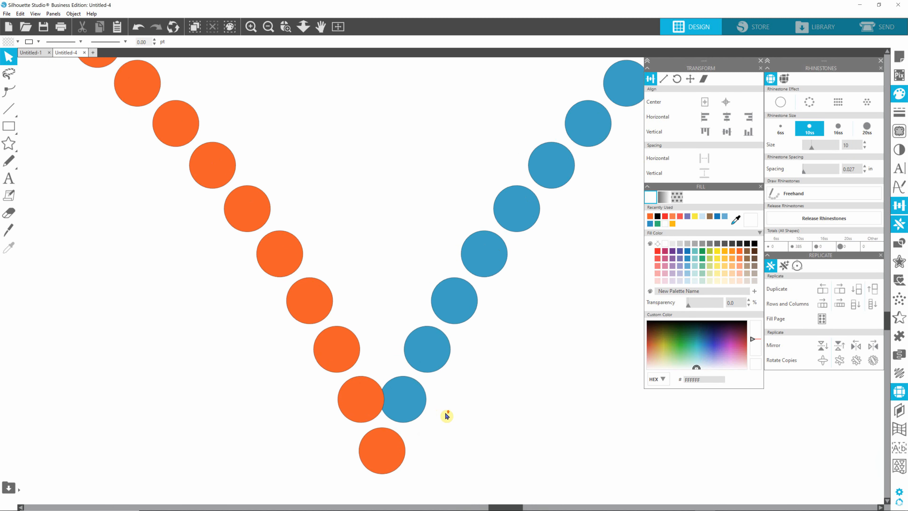
scroll(447, 415, up, 3)
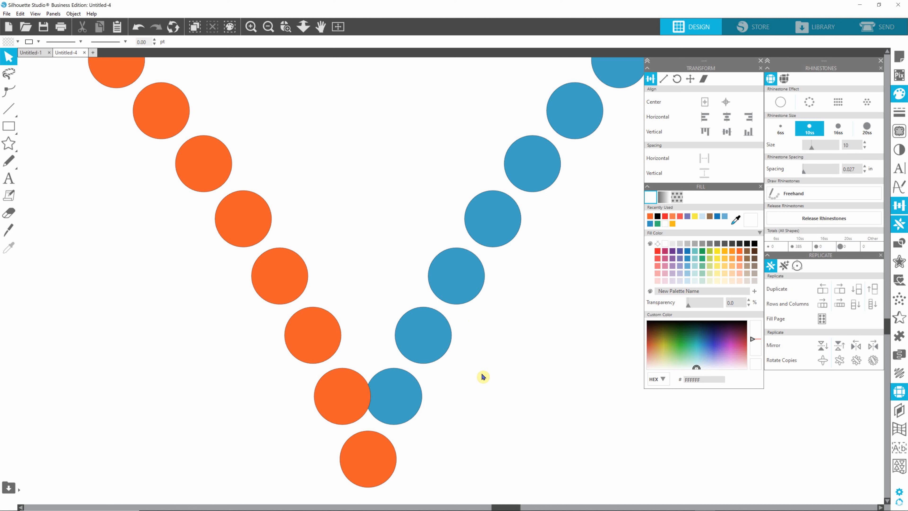
click(506, 443)
Draw a small circle about 0.085 in wide in the empty area beside the orange stones and select it.
mouse_move(9, 126)
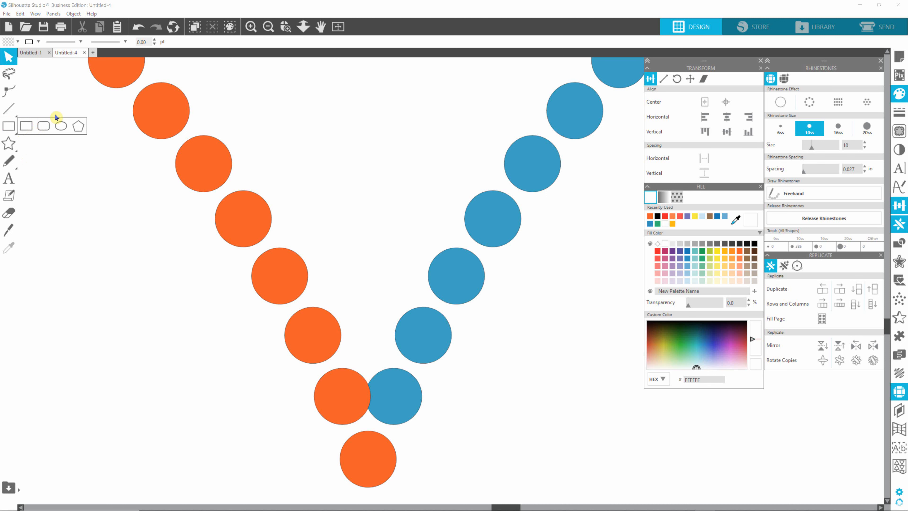
mouse_move(11, 152)
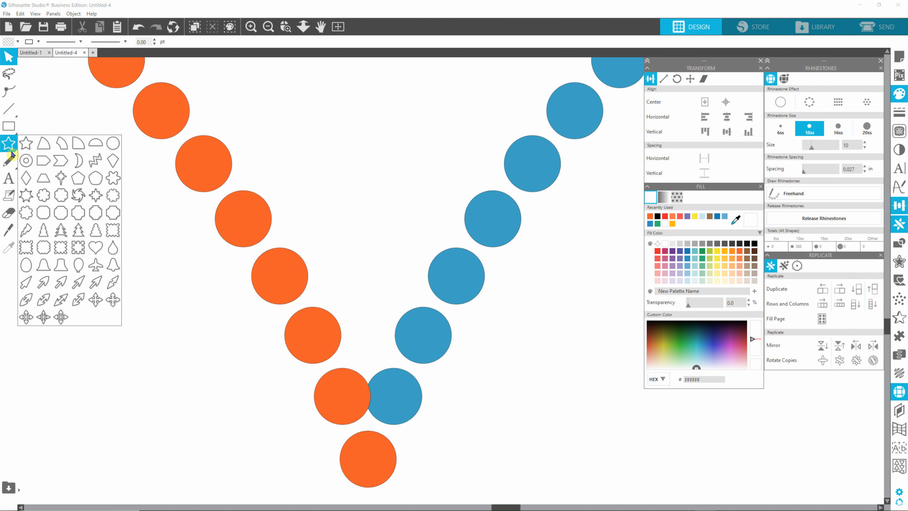
click(113, 144)
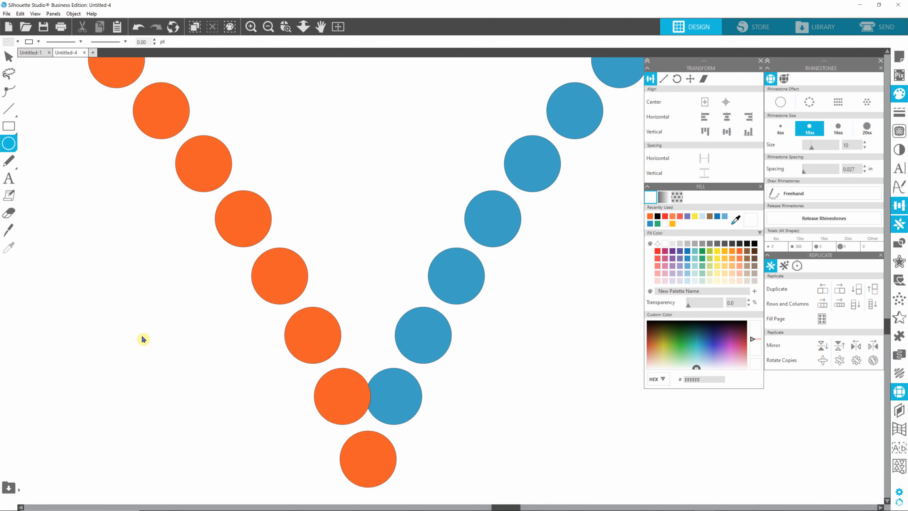
drag(140, 307, 146, 324)
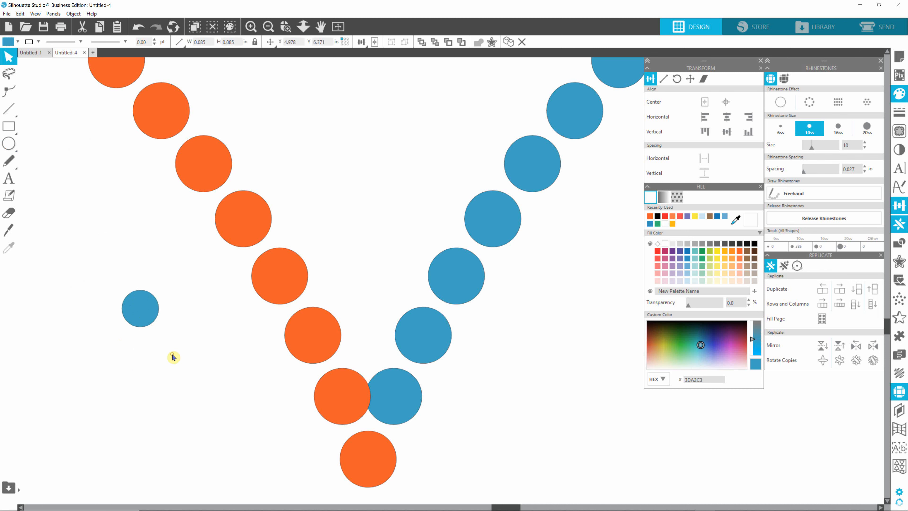
click(145, 313)
Change the unit of measurement in the preferences to Millimeters.
click(82, 25)
click(899, 491)
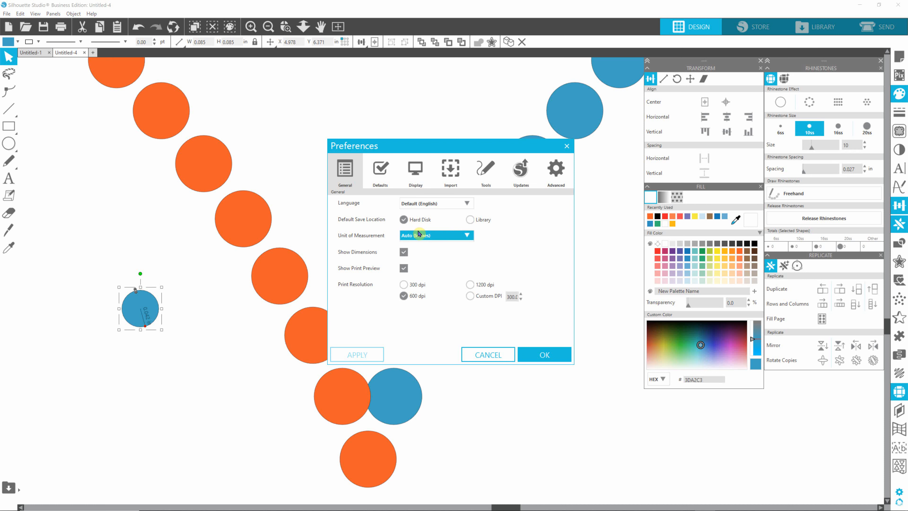
click(465, 236)
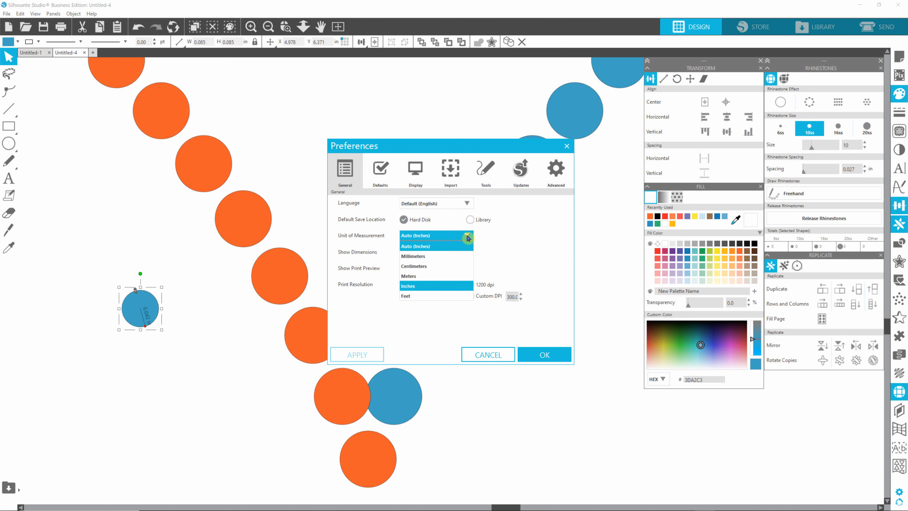
click(422, 257)
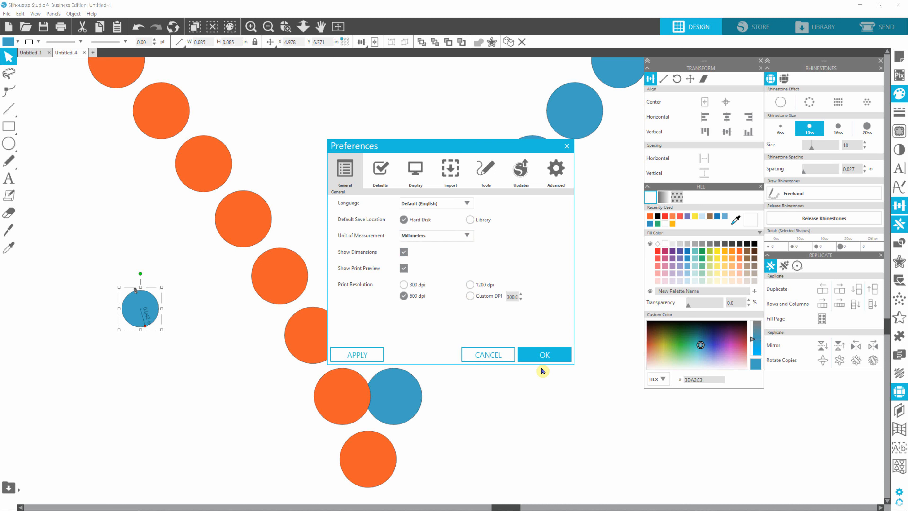
click(550, 354)
Resize the drawn circle to 3 mm wide and select a blue heart stone to compare its size.
click(146, 309)
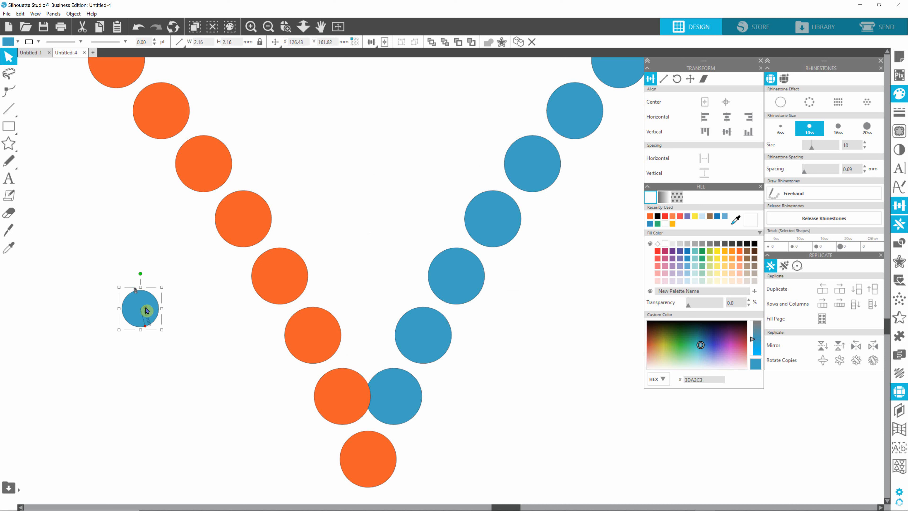
click(199, 42)
text(3)
key(Return)
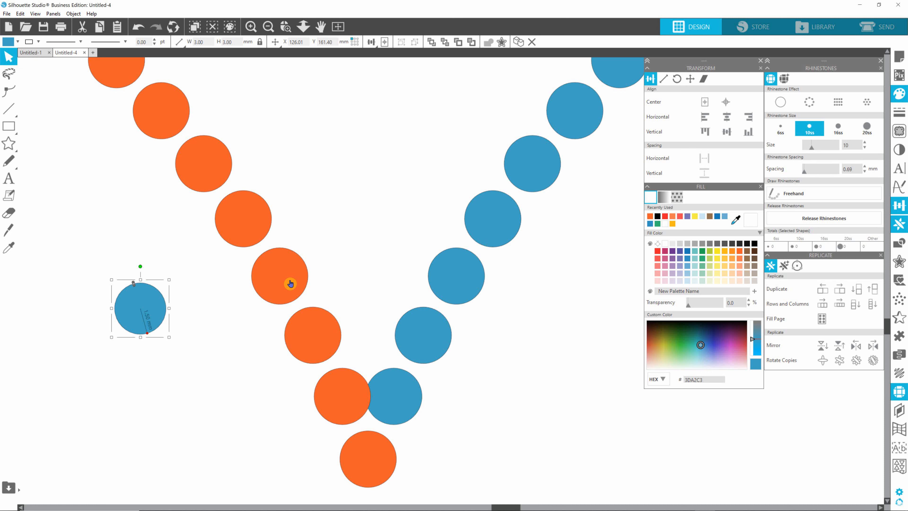
click(463, 286)
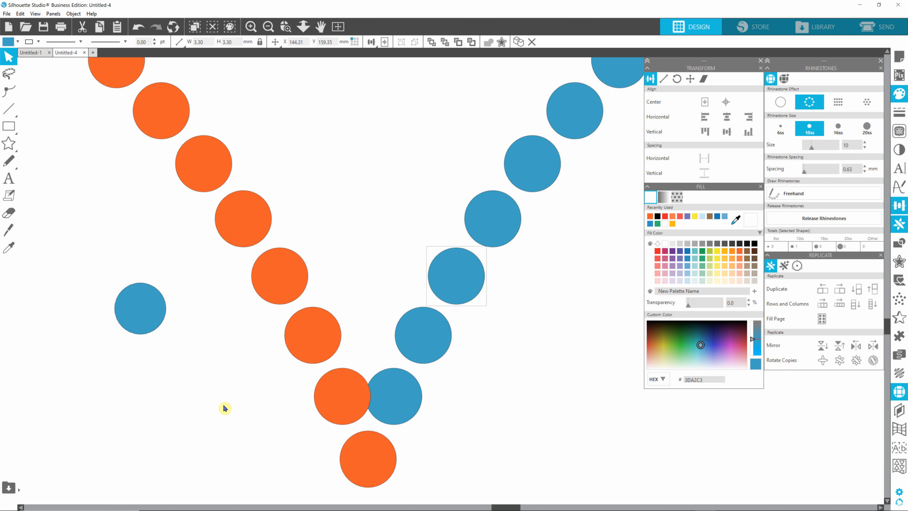
Lay the 3 mm circle over an orange heart stone to compare their sizes, and return it to the empty area.
click(197, 344)
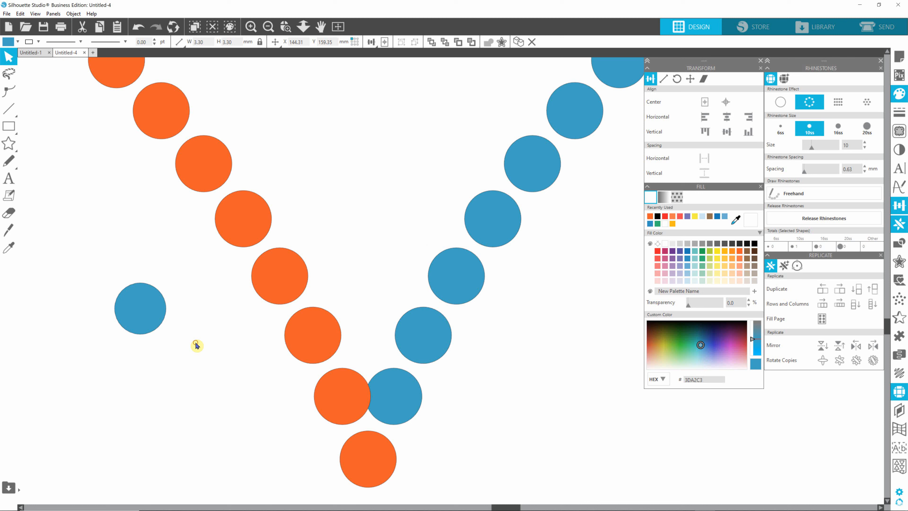
click(143, 321)
drag(195, 308, 286, 268)
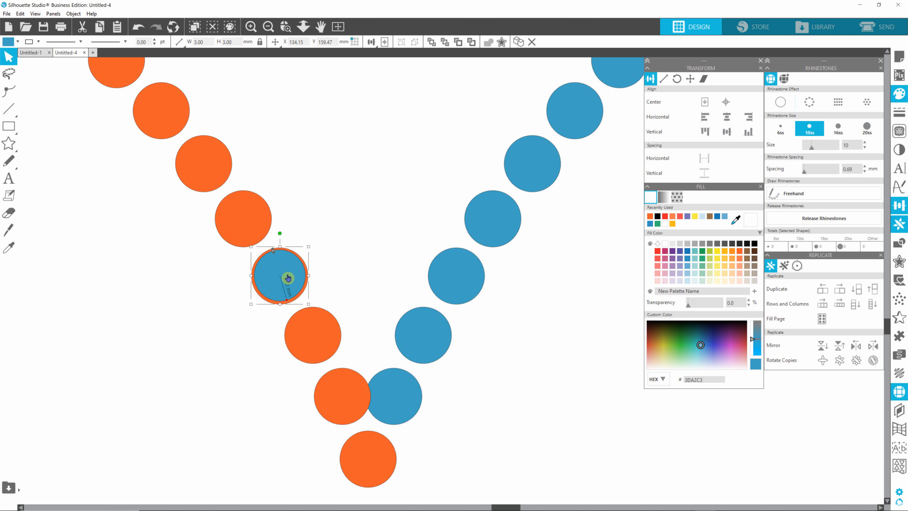
drag(286, 265, 182, 330)
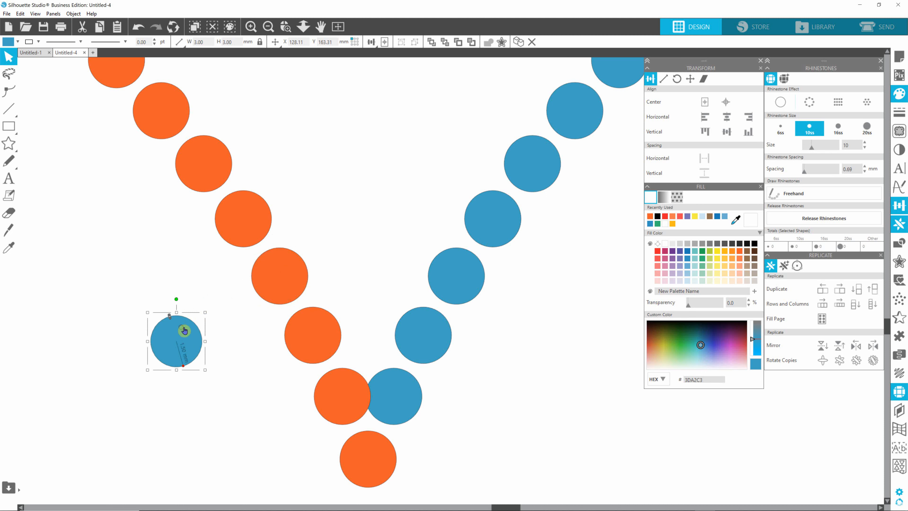
Cover the two touching stones above the heart's bottom point with green-filled 3 mm circles for comparison, and move the circles aside.
click(703, 261)
drag(176, 330, 397, 390)
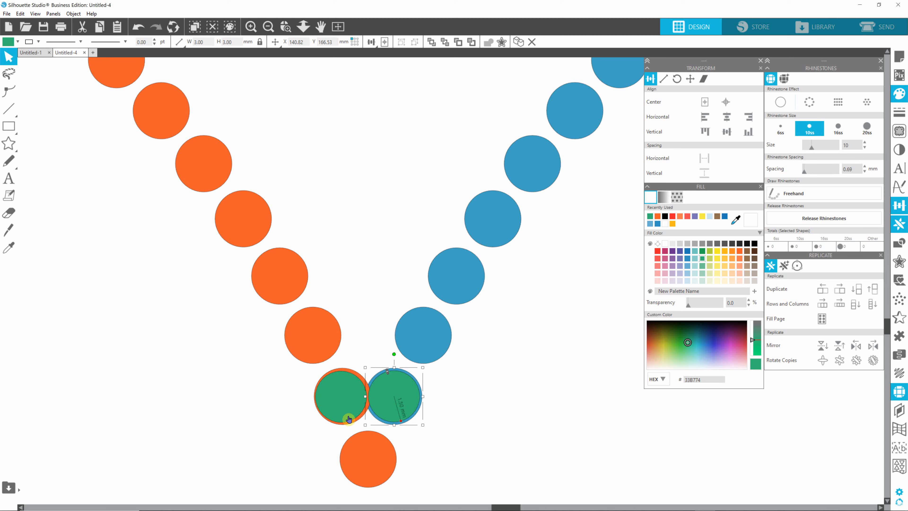
click(345, 406)
drag(334, 395, 156, 388)
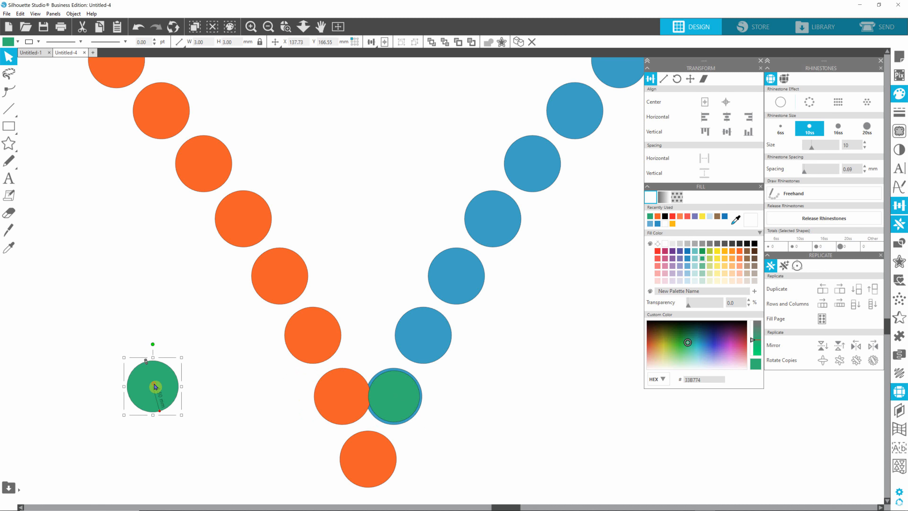
click(411, 408)
drag(404, 397, 102, 304)
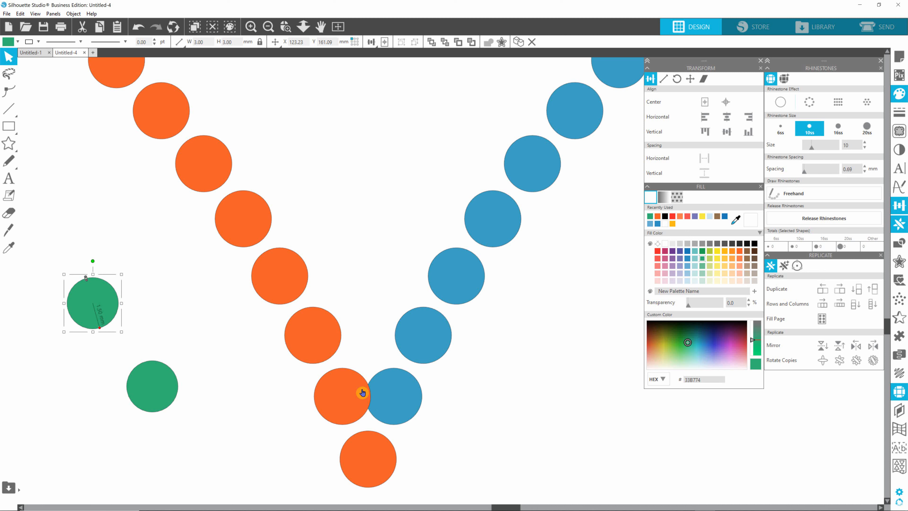
Ungroup the orange half of the heart into individual stones and clear the selection.
click(337, 399)
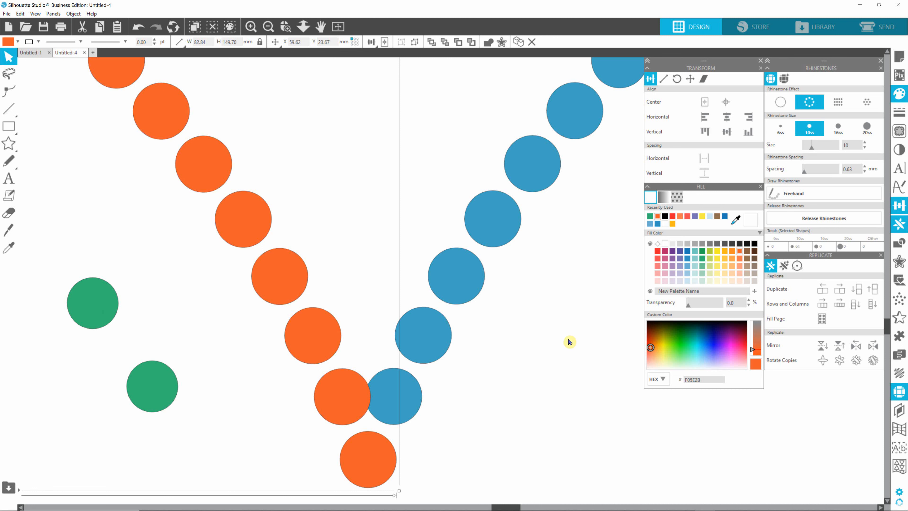
key(i)
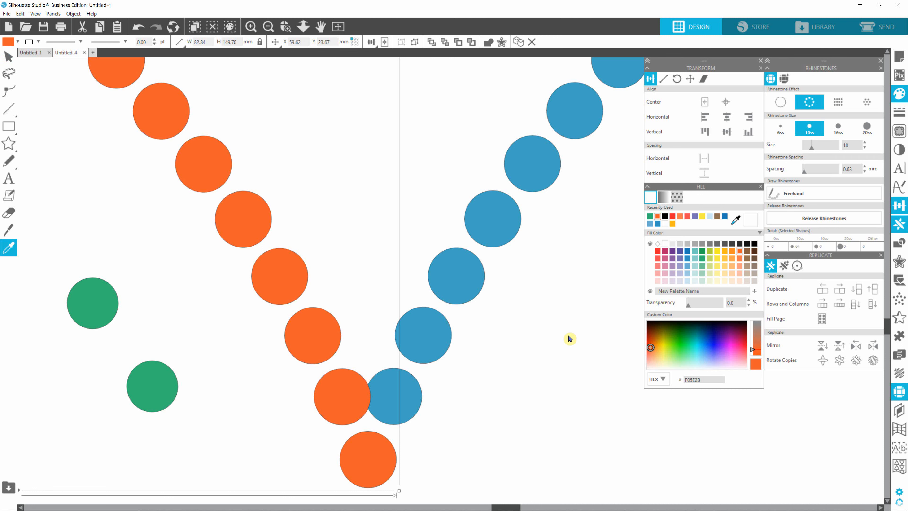
key(ctrl+shift+g)
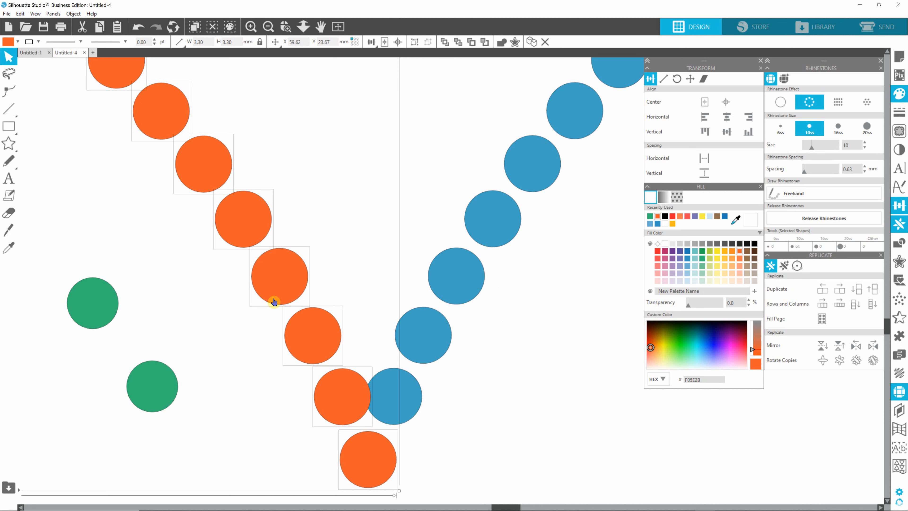
click(537, 415)
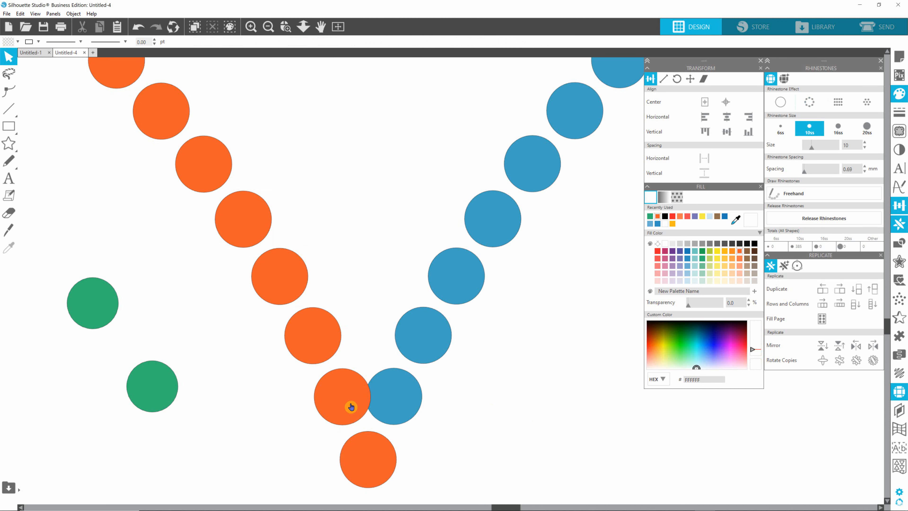
Nudge the lowest orange and blue stones above the heart's bottom point outward so they no longer touch and stay evenly spaced.
drag(351, 405, 339, 399)
click(398, 403)
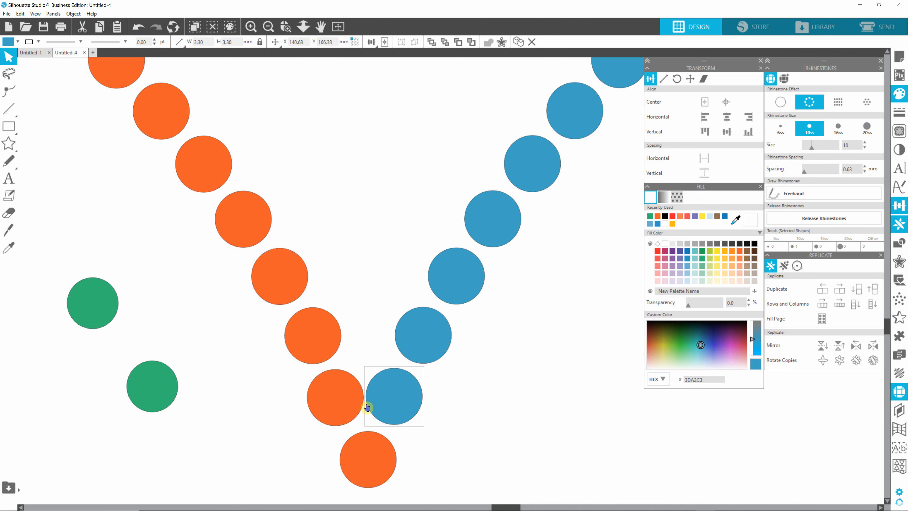
drag(341, 398, 345, 396)
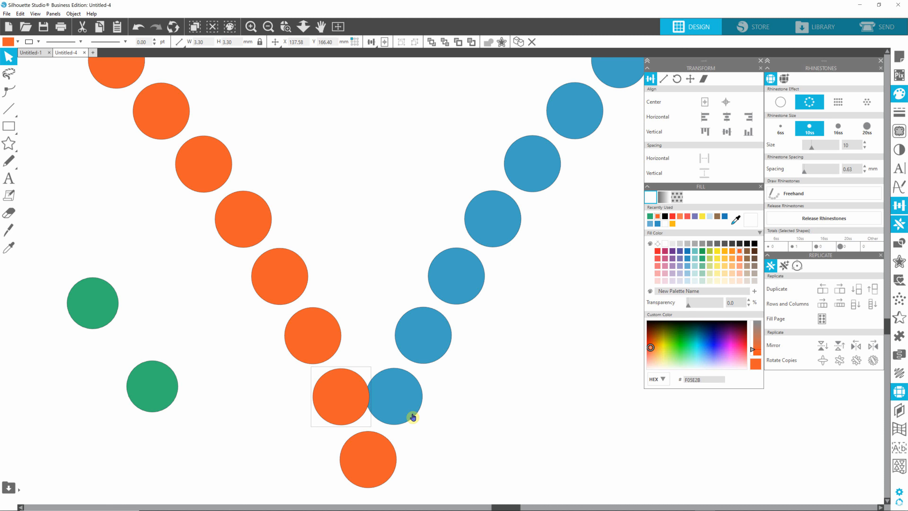
click(404, 403)
drag(400, 397, 464, 279)
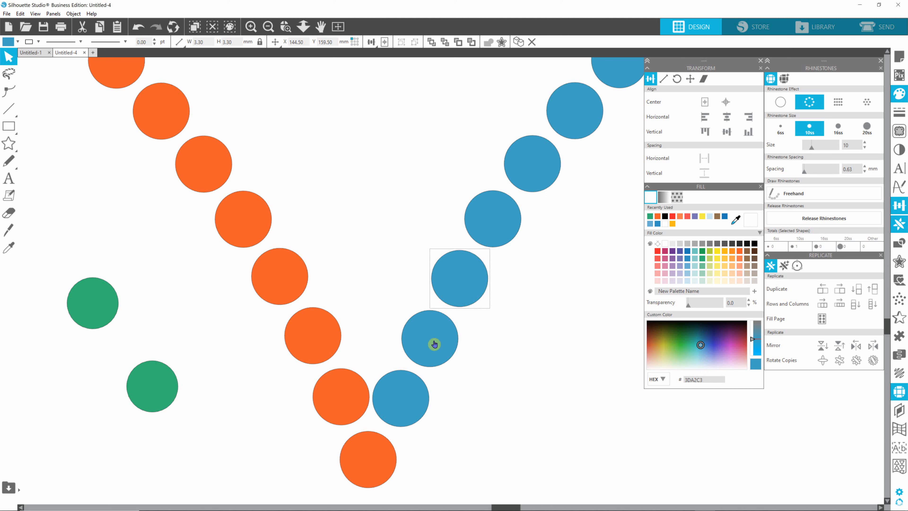
click(340, 397)
drag(340, 397, 277, 278)
Delete the two green comparison circles beside the heart's bottom point.
scroll(500, 420, down, 5)
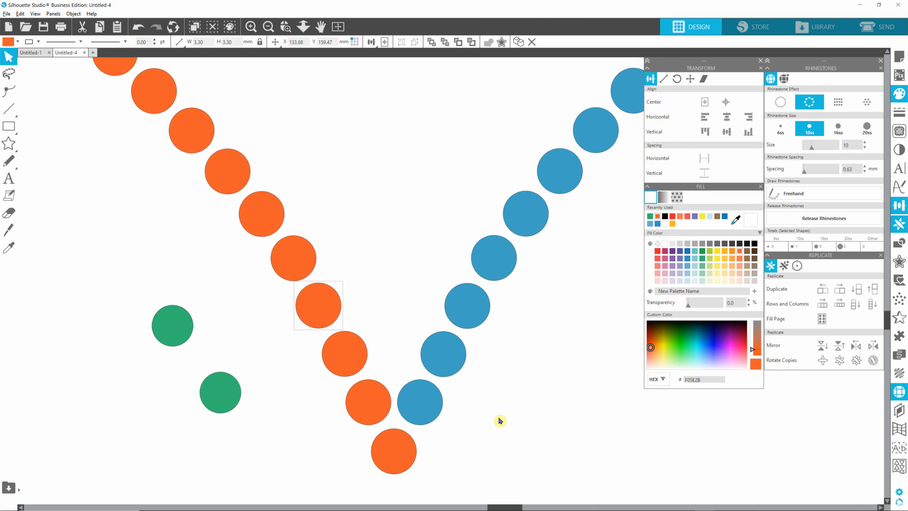
scroll(496, 418, down, 6)
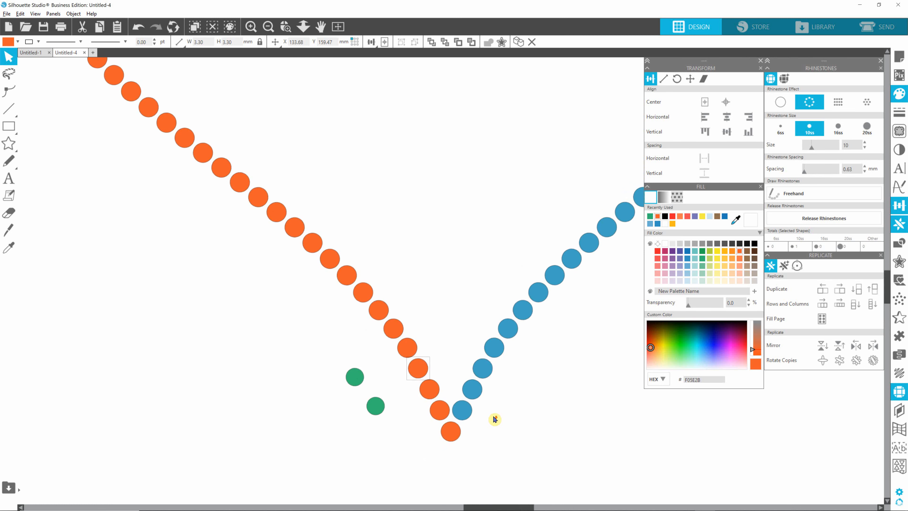
scroll(493, 422, down, 4)
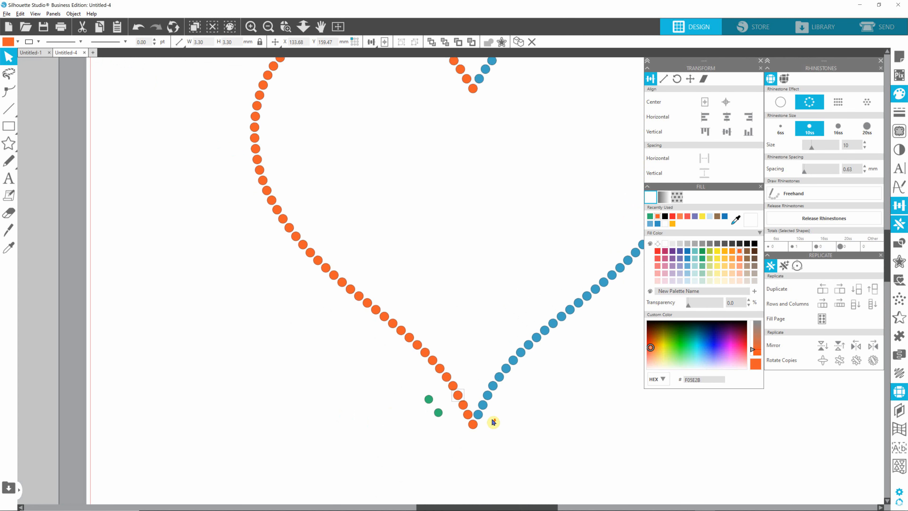
drag(416, 437, 449, 401)
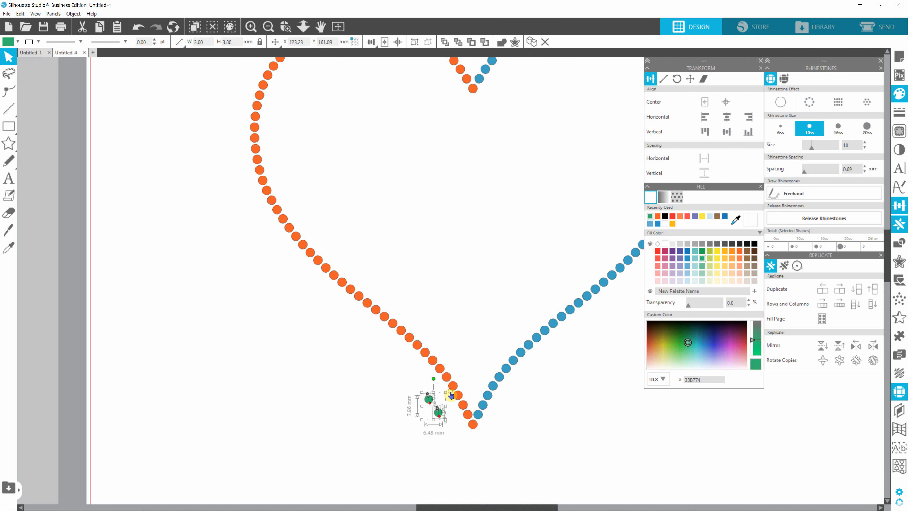
key(Delete)
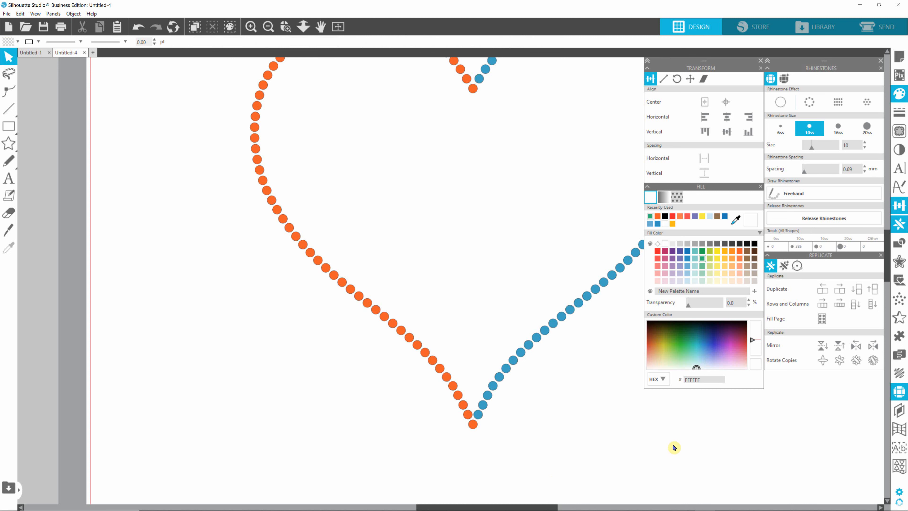
Change the unit of measurement in the preferences to Auto (Inches).
click(899, 492)
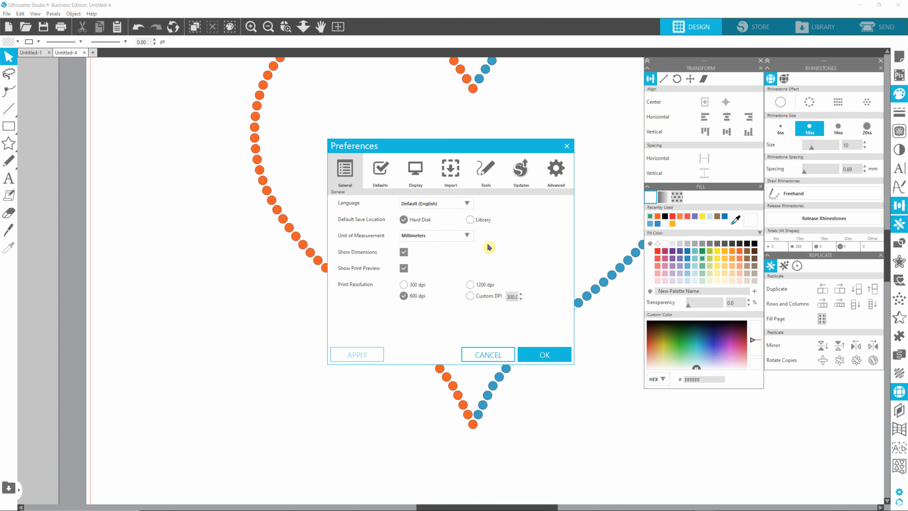
click(460, 237)
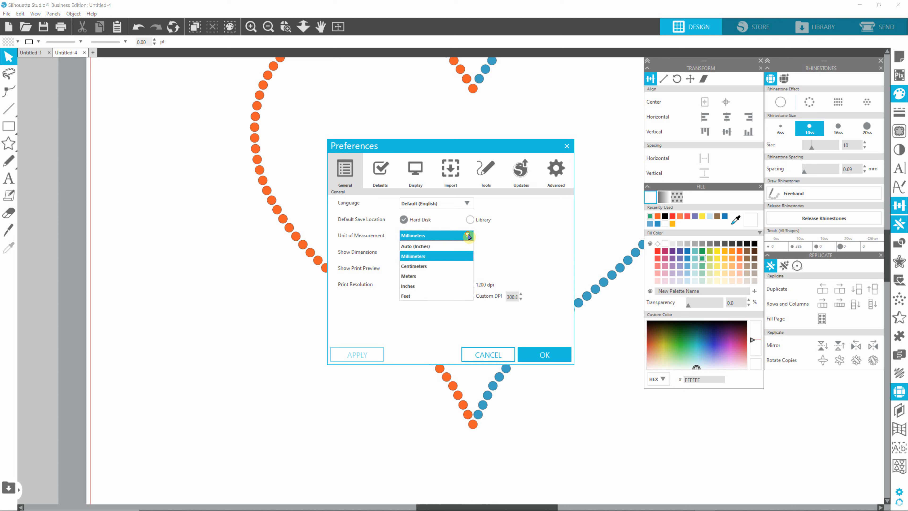
click(423, 246)
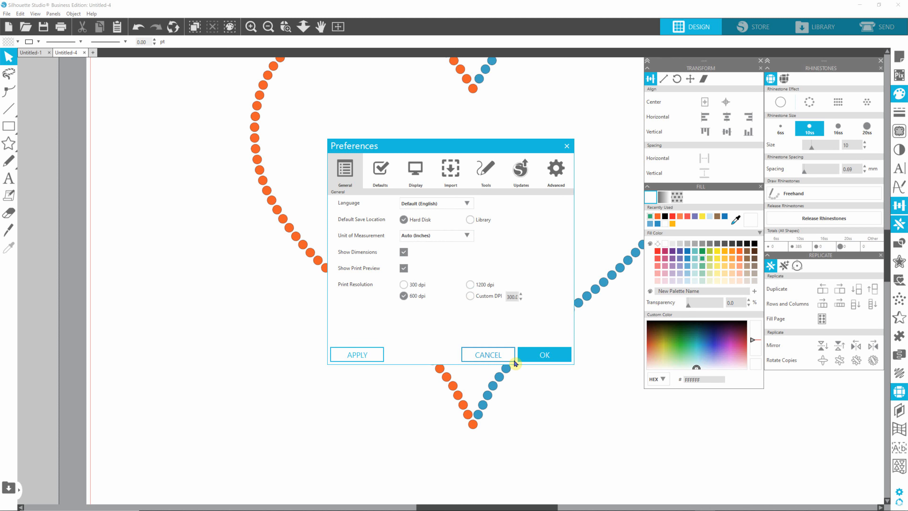
click(538, 359)
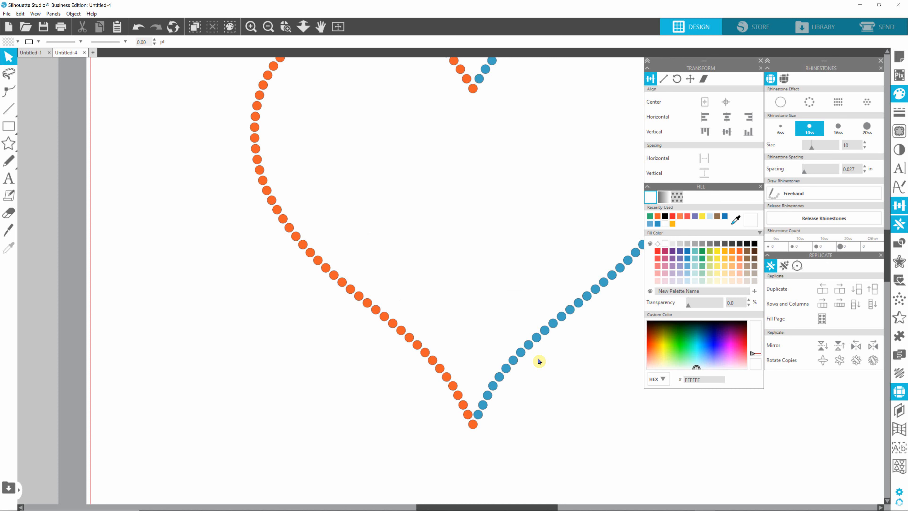
Select all the orange and blue stones of the heart and fill them with purple.
drag(539, 507, 562, 508)
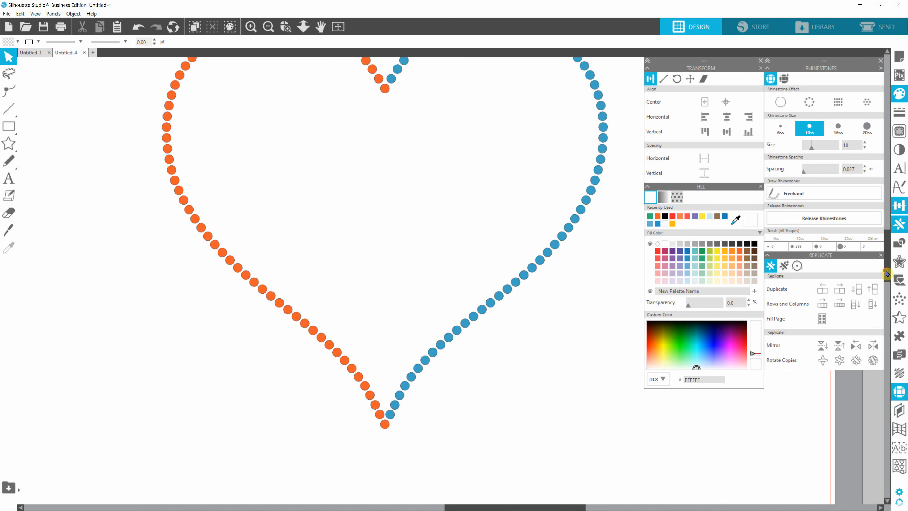
drag(888, 276, 888, 266)
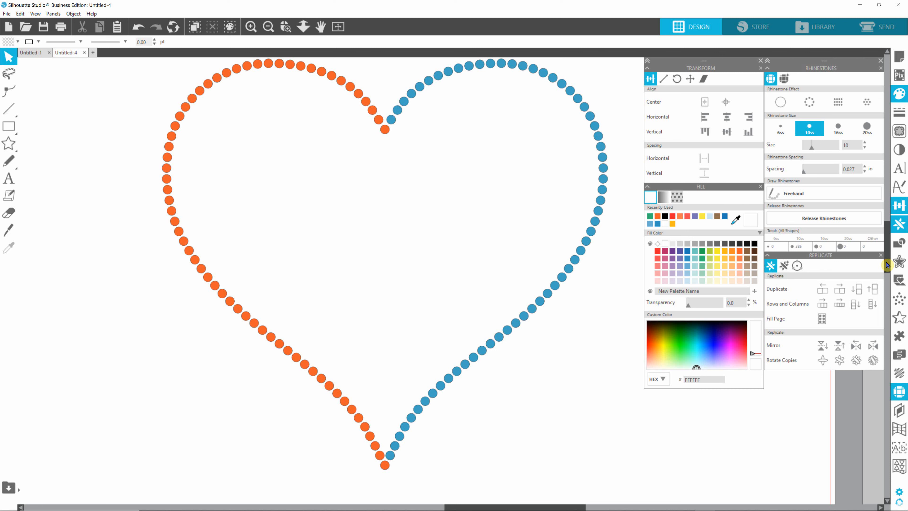
drag(888, 261, 887, 256)
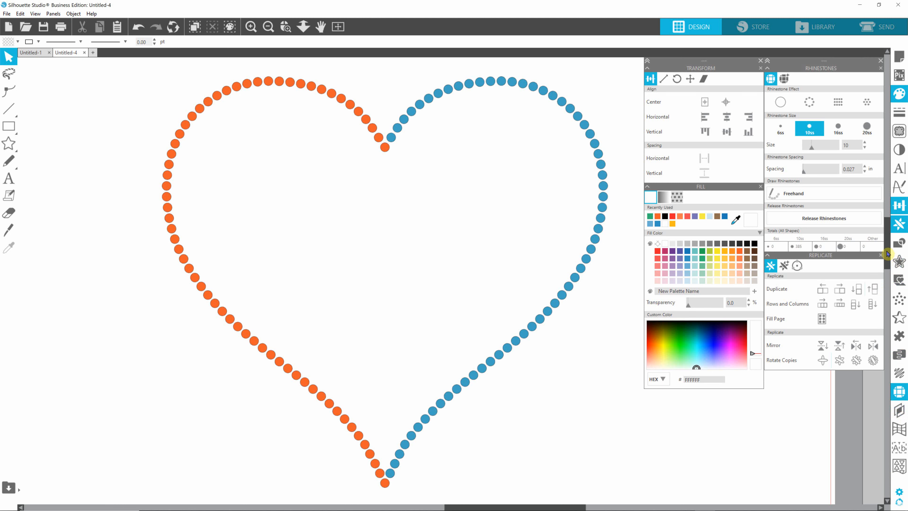
scroll(887, 253, down, 1)
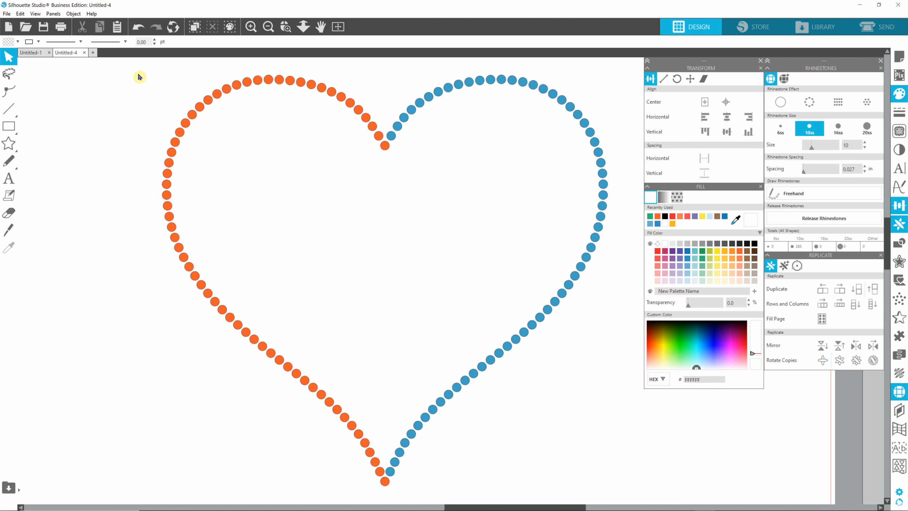
drag(101, 64, 487, 202)
drag(513, 231, 626, 499)
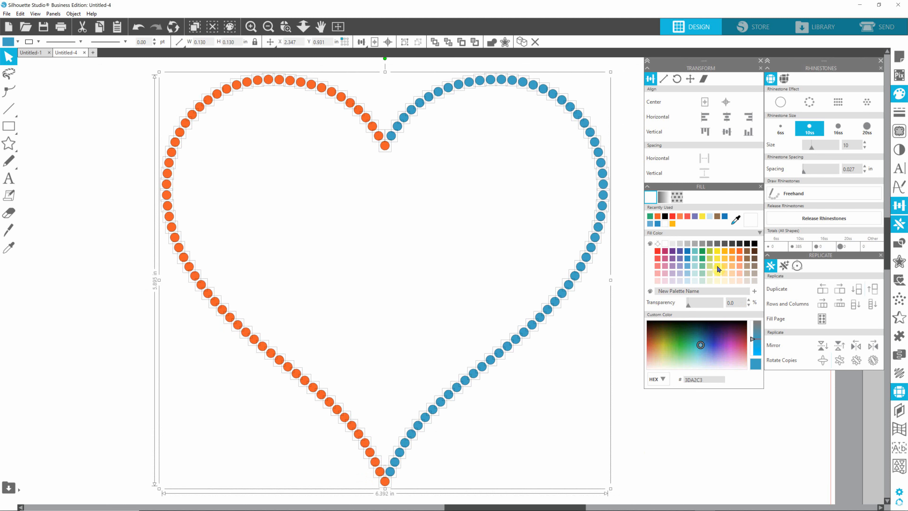
click(672, 260)
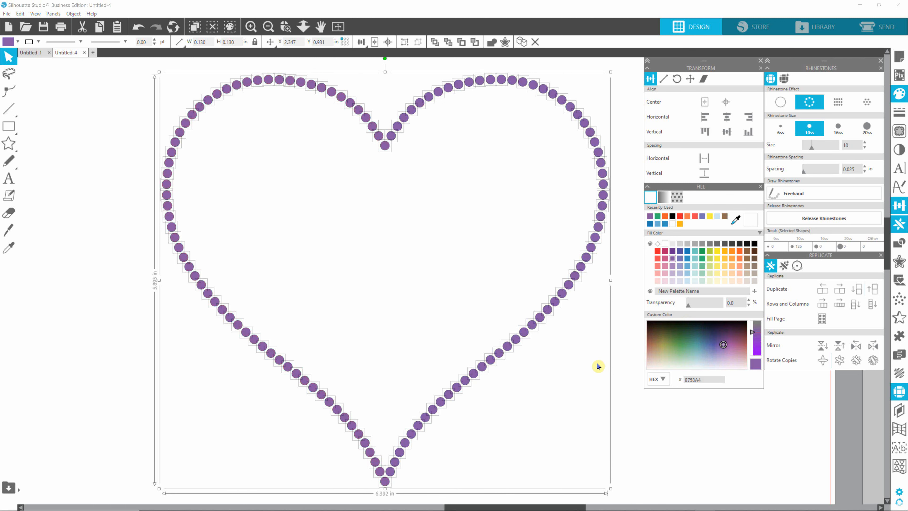
Group the purple heart's stones into one object and move the heart slightly lower on the page.
scroll(597, 364, down, 5)
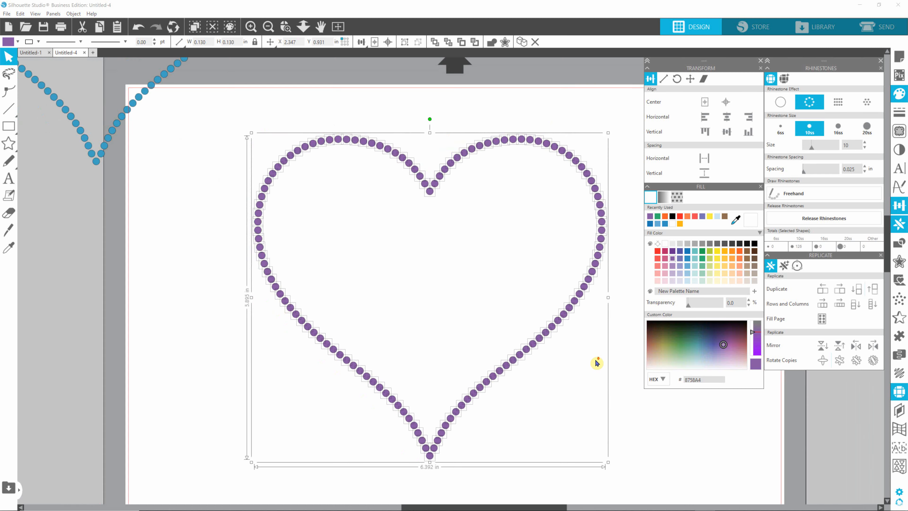
scroll(597, 363, down, 4)
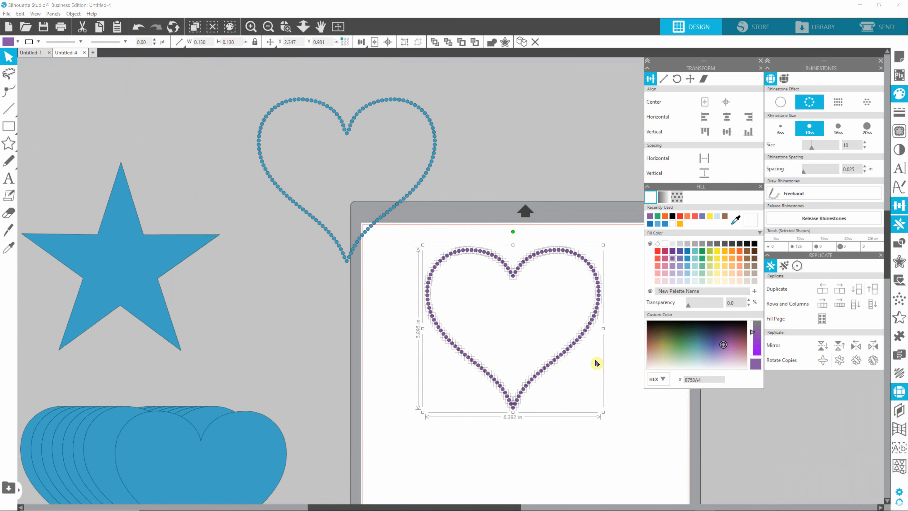
scroll(582, 353, down, 2)
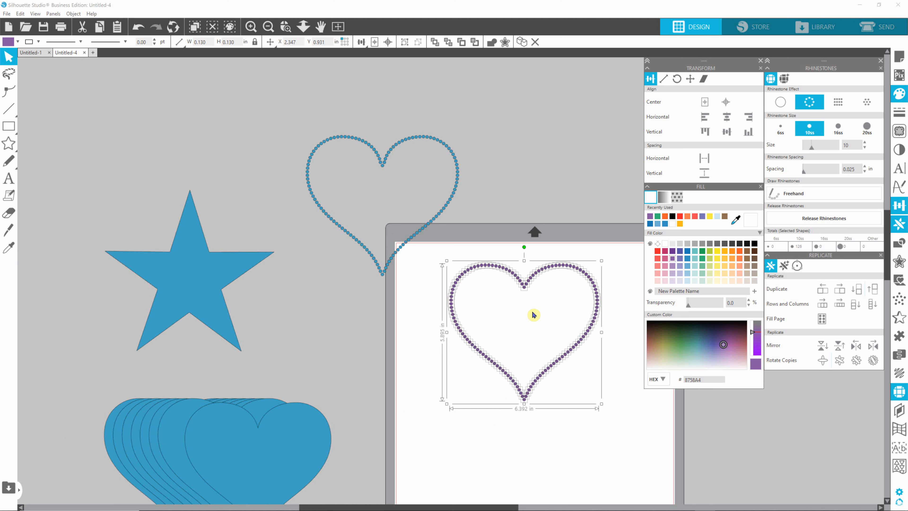
key(i)
key(v)
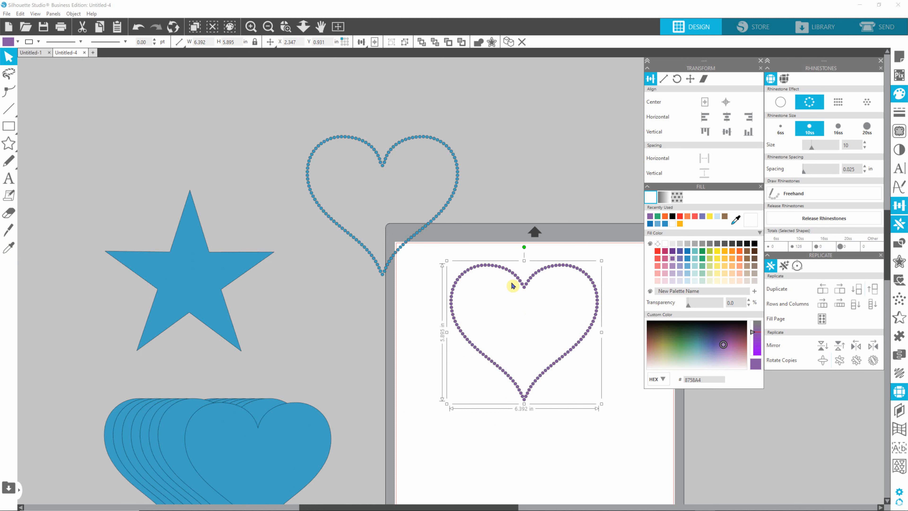
drag(518, 285, 517, 326)
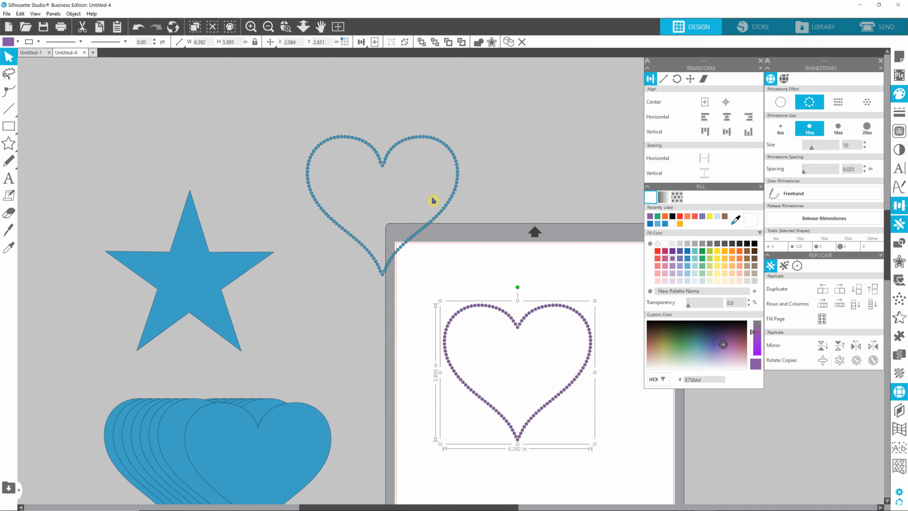
Select all stones of the blue outline heart, move them closer to the purple heart, and select the purple heart for comparison.
click(442, 214)
drag(290, 111, 471, 291)
drag(446, 214, 474, 231)
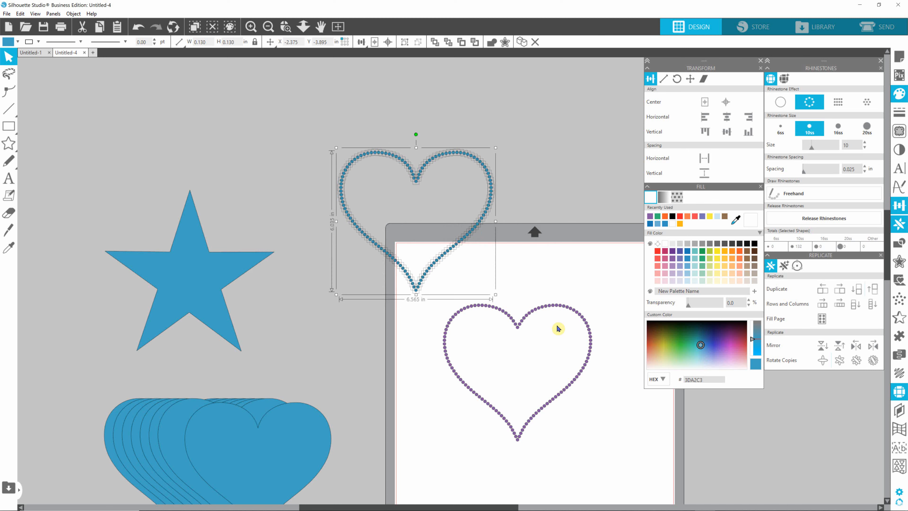
click(543, 314)
click(543, 307)
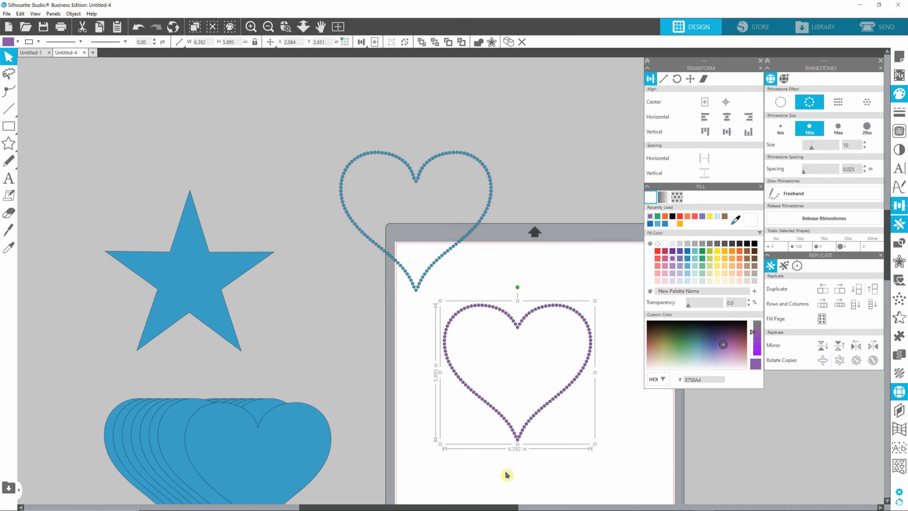
Move the purple rhinestone heart above the page and reposition all stones of the left blue outline heart beside it.
drag(492, 508, 619, 508)
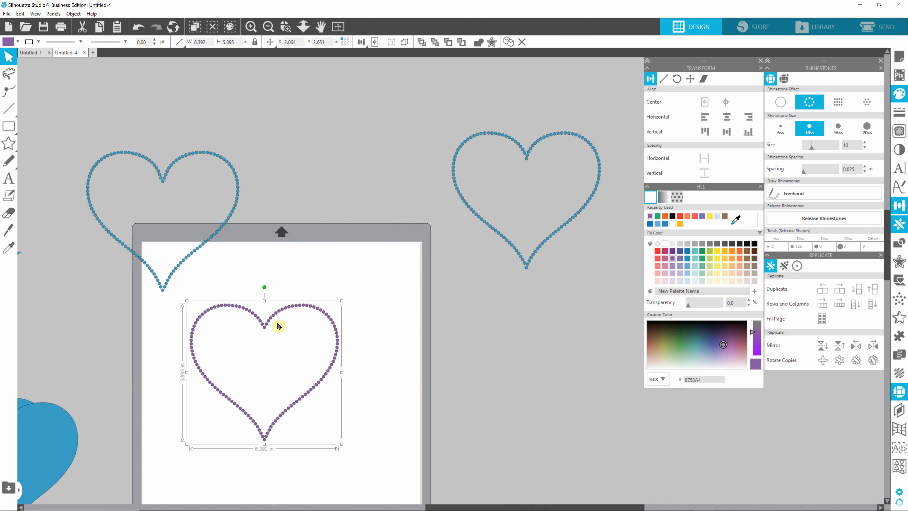
drag(270, 325, 365, 150)
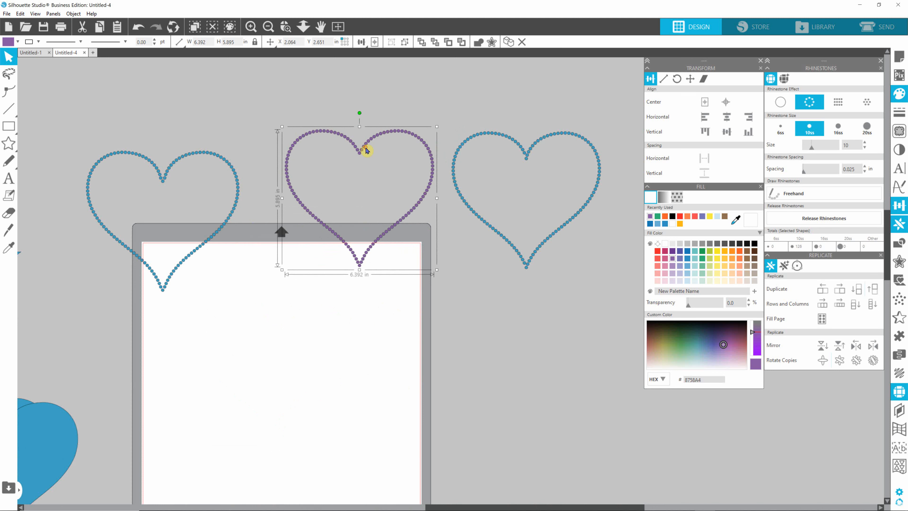
drag(57, 144, 243, 301)
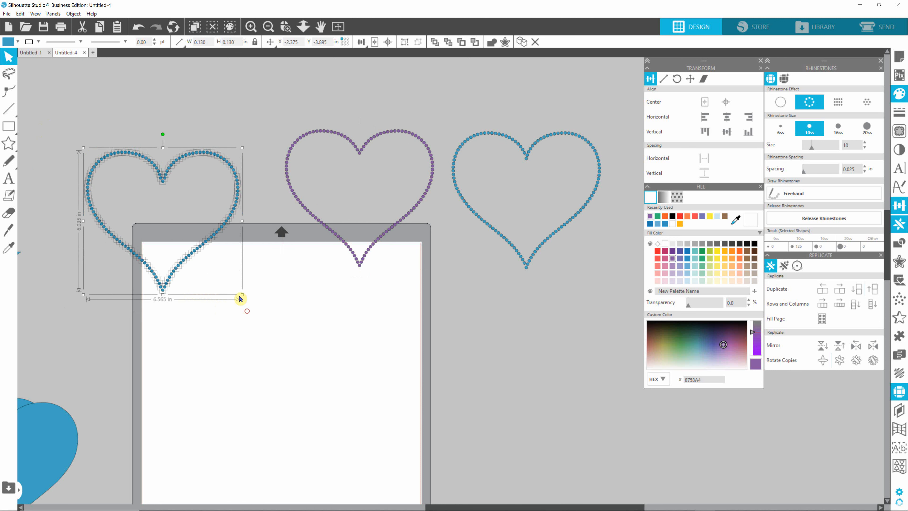
drag(164, 177, 180, 148)
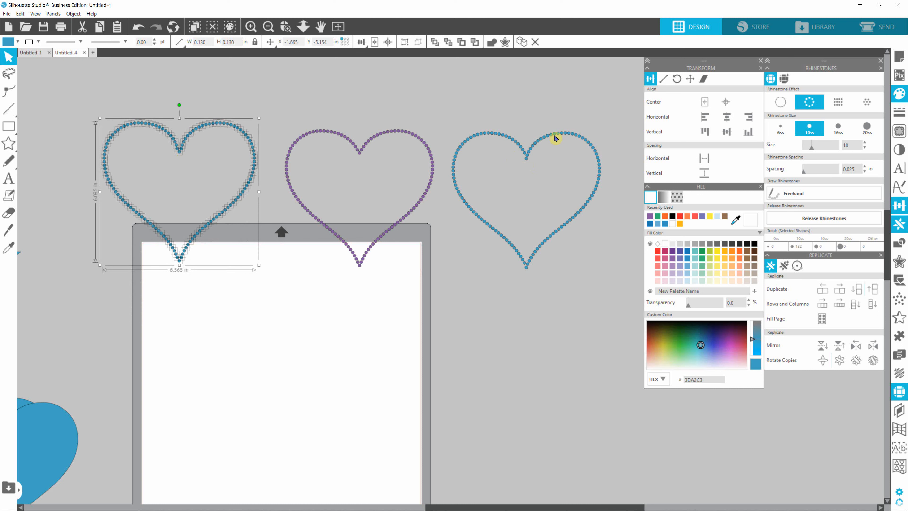
Adjust the rightmost blue rhinestone outline heart until it sits roughly level with the purple heart.
mouse_move(528, 156)
mouse_down()
mouse_move(543, 146)
mouse_move(531, 158)
mouse_up()
click(533, 179)
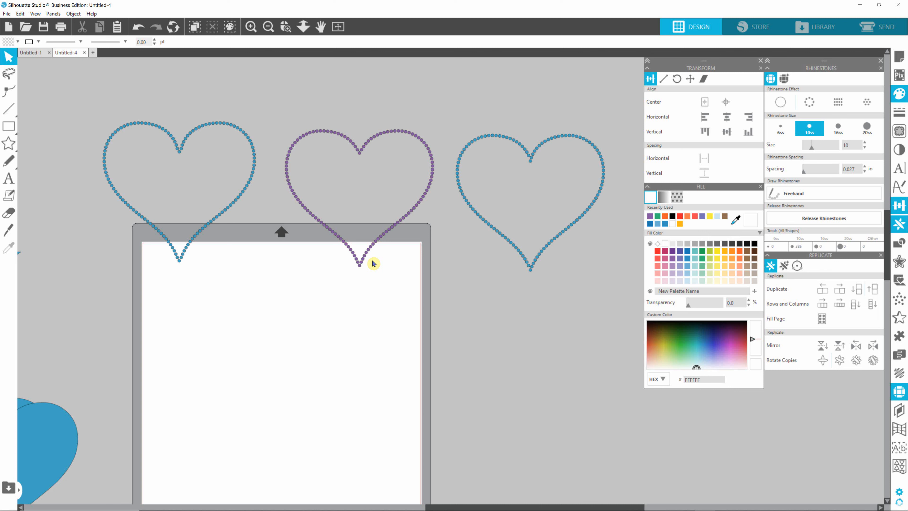
mouse_move(513, 246)
mouse_down()
mouse_move(556, 191)
mouse_move(520, 230)
mouse_up()
click(504, 237)
mouse_move(376, 506)
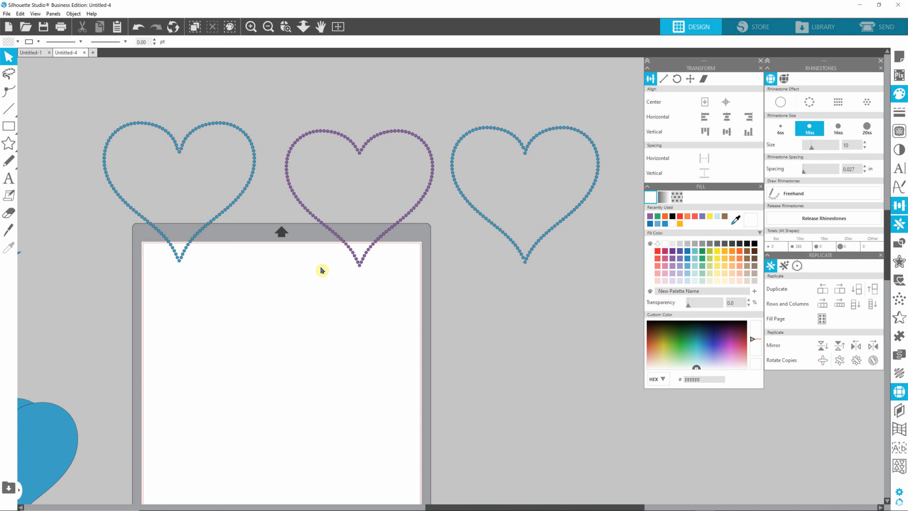
Move the two blue and one purple outline hearts higher so that all three stand in a row clear of the page.
click(229, 205)
drag(229, 205, 213, 161)
click(313, 214)
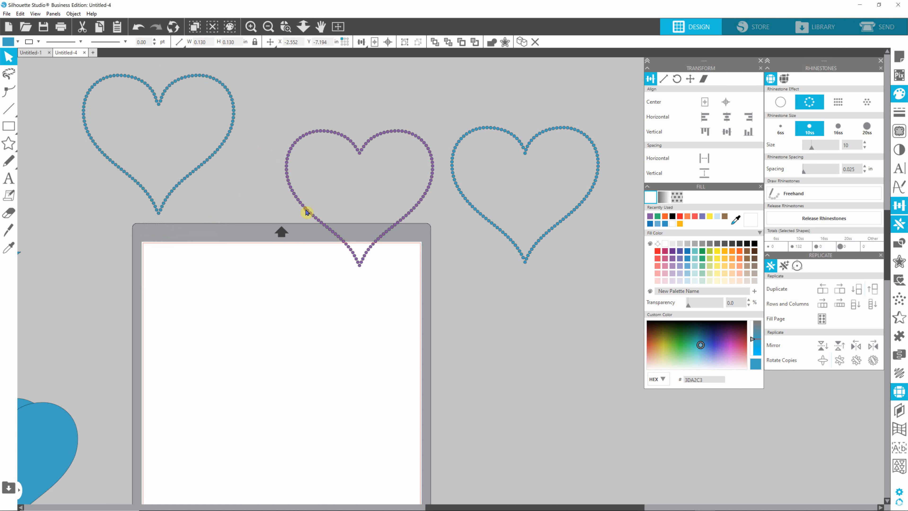
drag(312, 215, 283, 165)
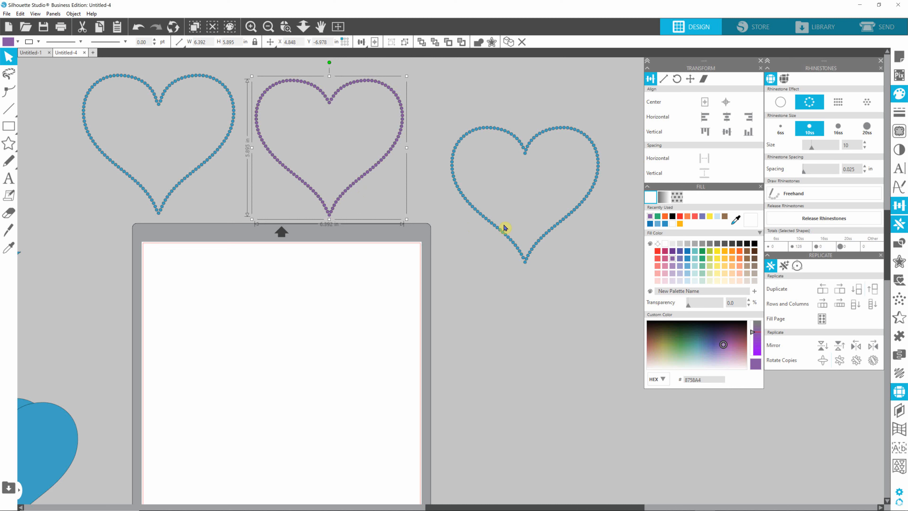
click(491, 222)
drag(492, 226, 474, 181)
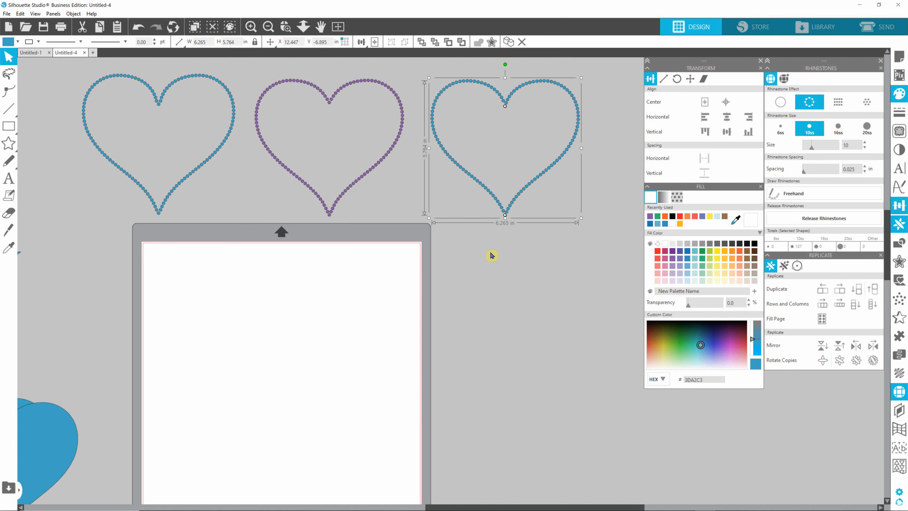
Place one solid blue heart from the stack of copies onto the upper middle of the page.
scroll(324, 355, down, 2)
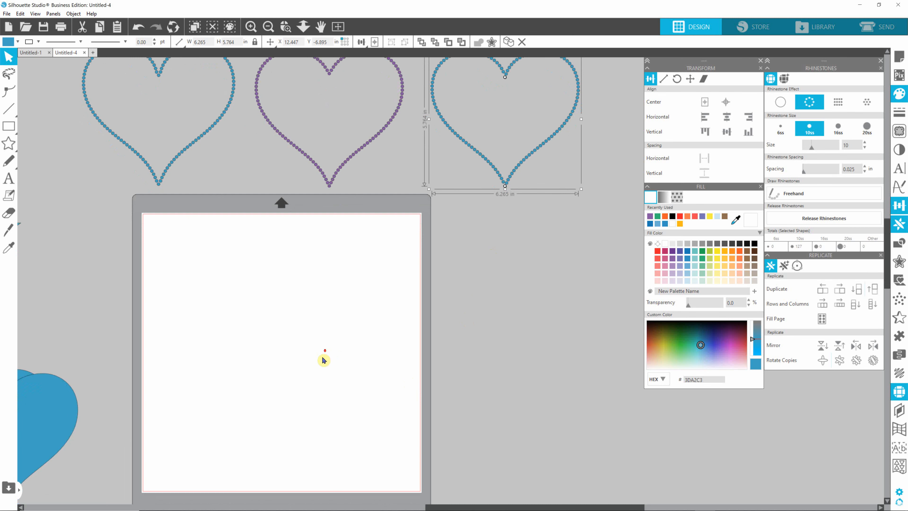
drag(461, 508, 381, 508)
click(180, 424)
drag(189, 430, 450, 309)
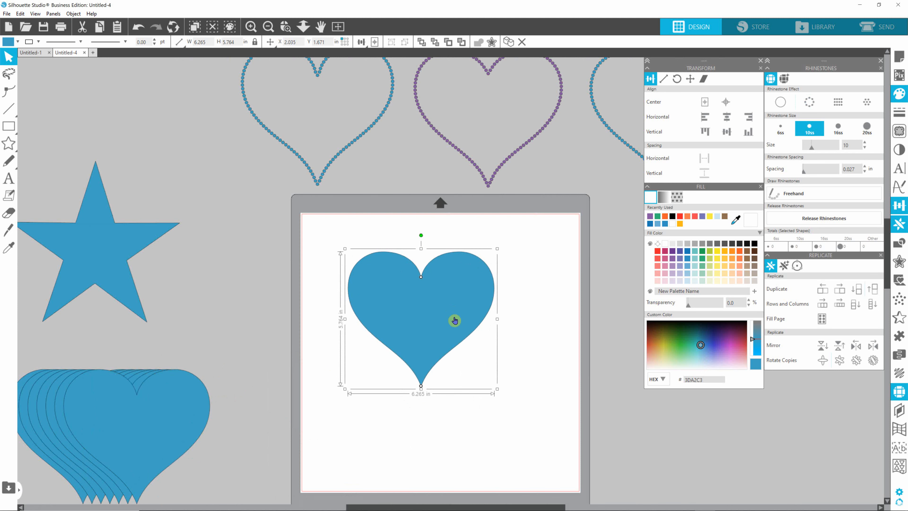
Move the purple heart slightly lower and apply a Linear Fill of 10ss rhinestones with 0.025 in spacing to the solid heart on the page.
click(863, 104)
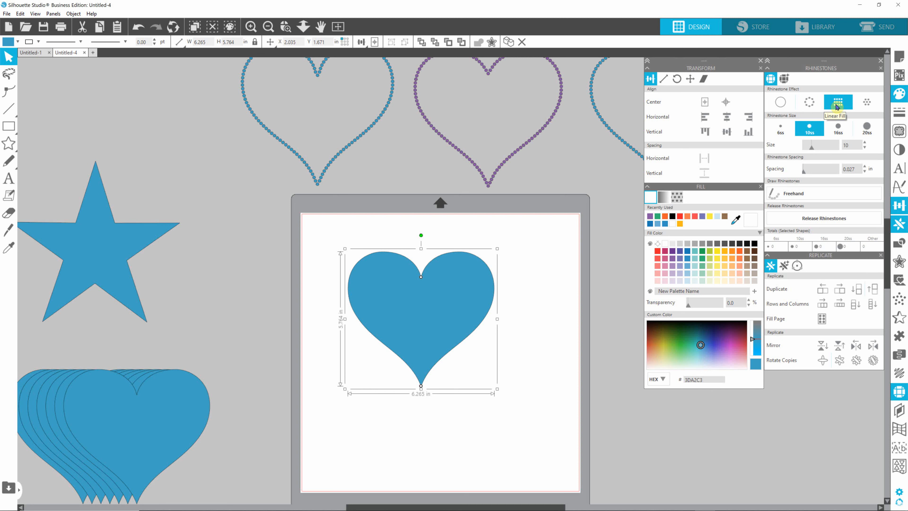
click(843, 103)
click(513, 157)
drag(513, 157, 516, 182)
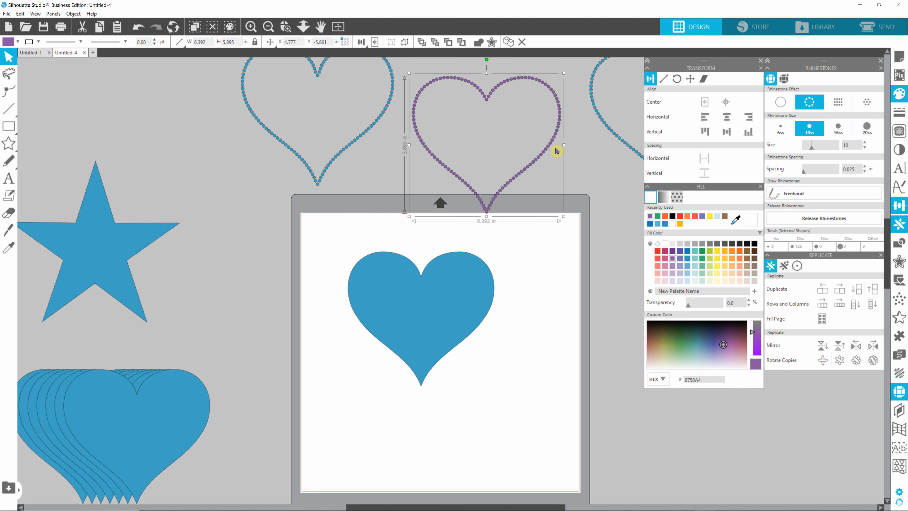
click(456, 325)
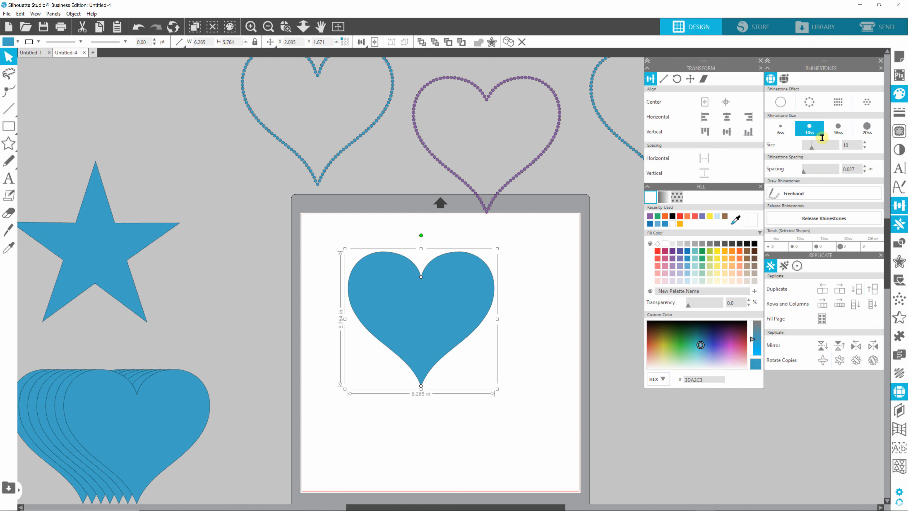
click(865, 197)
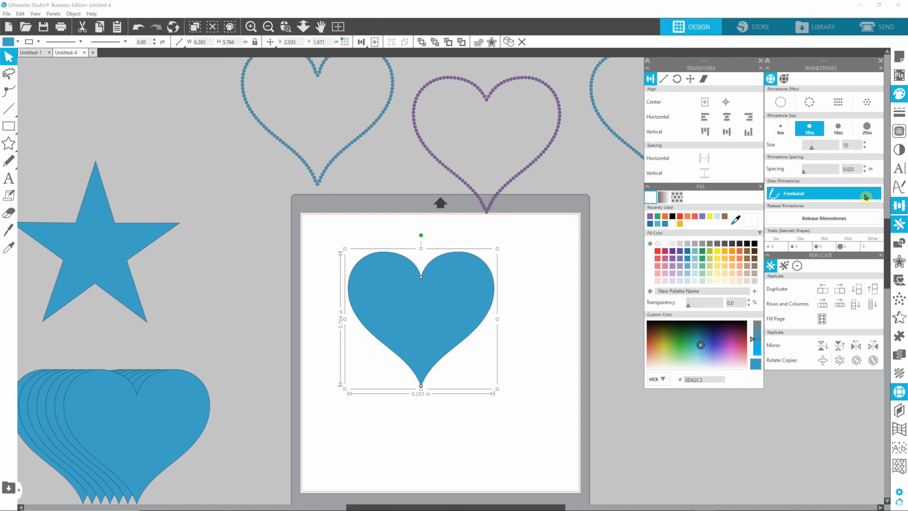
click(839, 104)
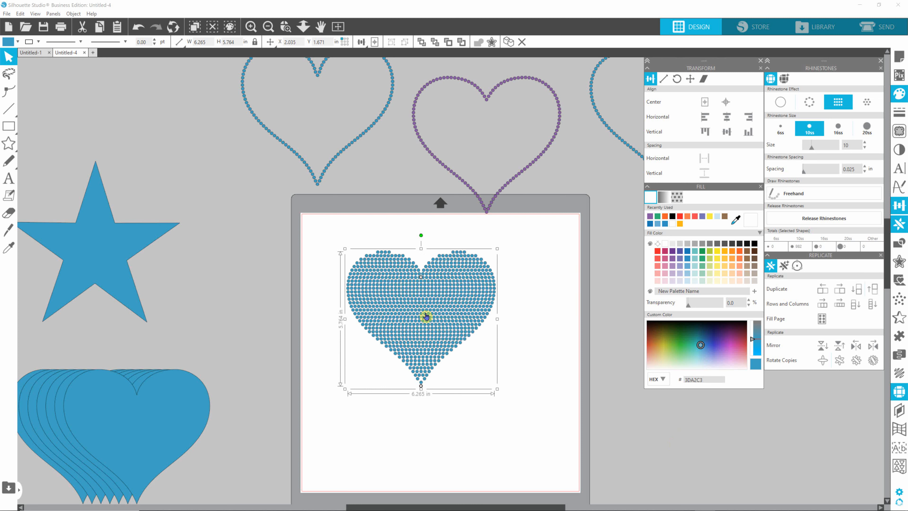
Shift the rhinestone-filled heart toward the page's left edge and place another solid heart from the stack to its right.
drag(428, 318, 389, 318)
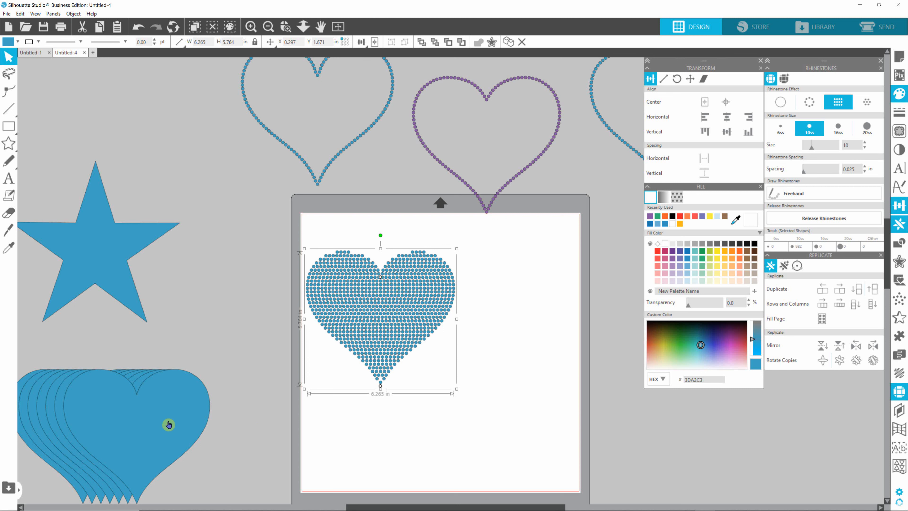
click(195, 415)
drag(195, 415, 608, 331)
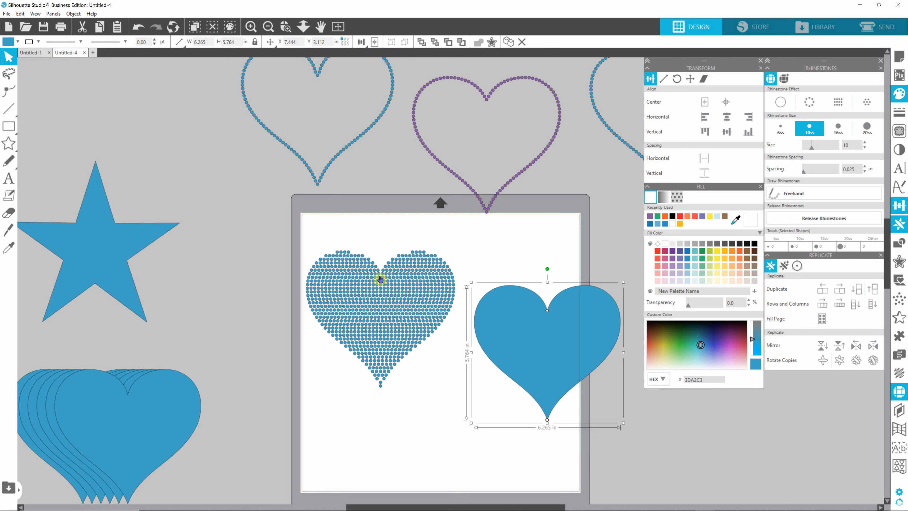
Move the rhinestone-filled heart off the page to above the star, and the rightmost blue outline heart to its left.
scroll(381, 282, up, 3)
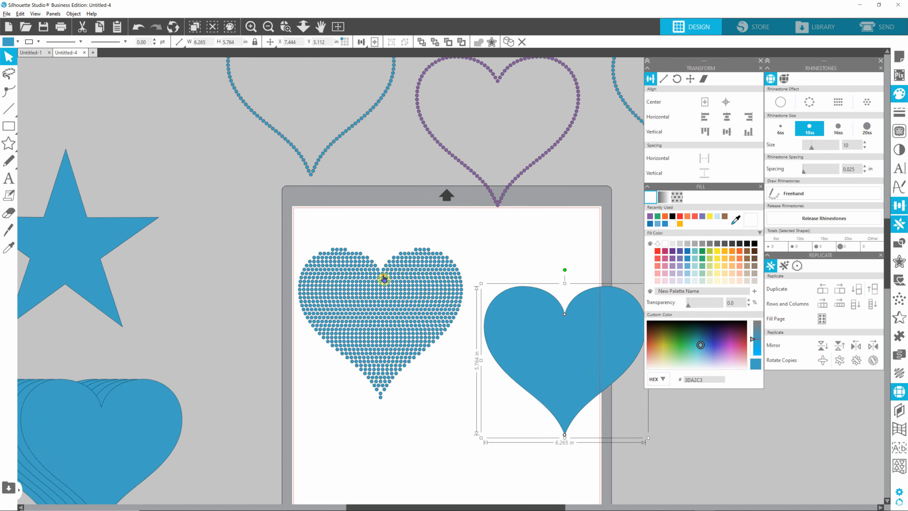
scroll(385, 278, up, 3)
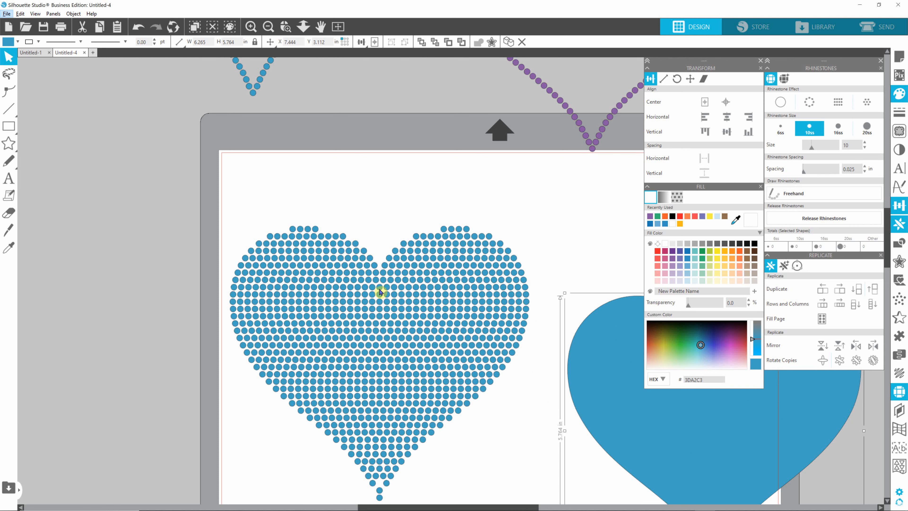
click(395, 351)
drag(395, 351, 378, 317)
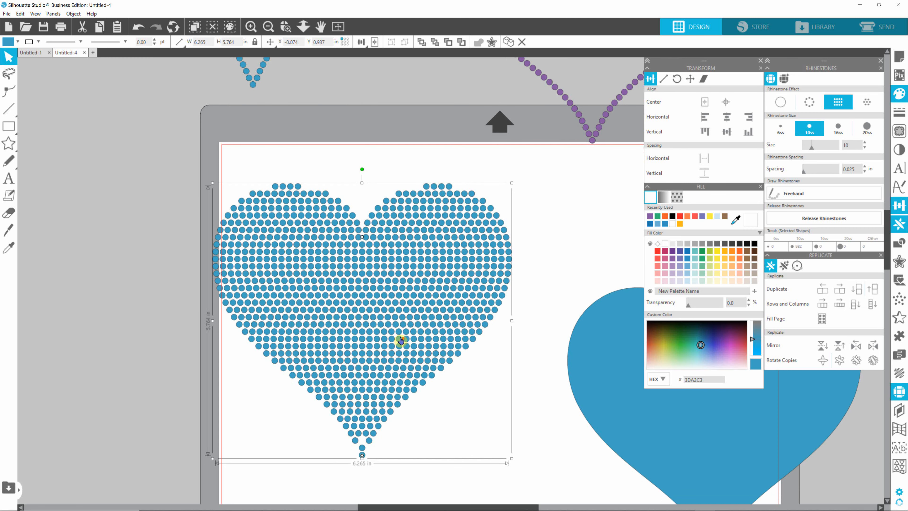
scroll(401, 341, down, 3)
scroll(403, 341, down, 4)
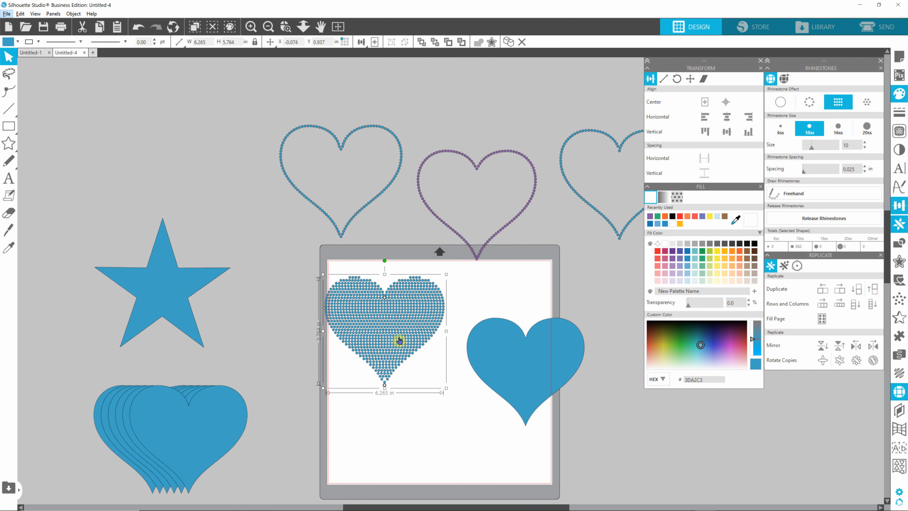
drag(402, 342, 200, 161)
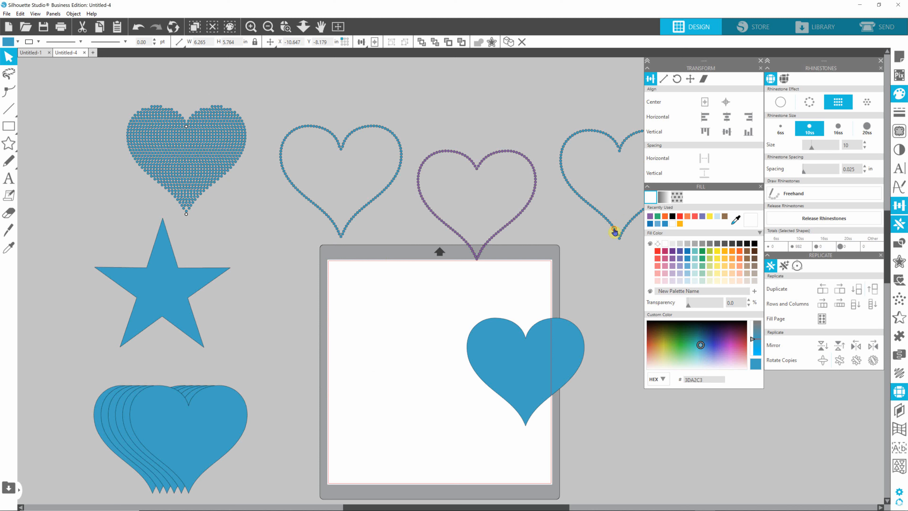
drag(613, 228, 50, 207)
click(375, 198)
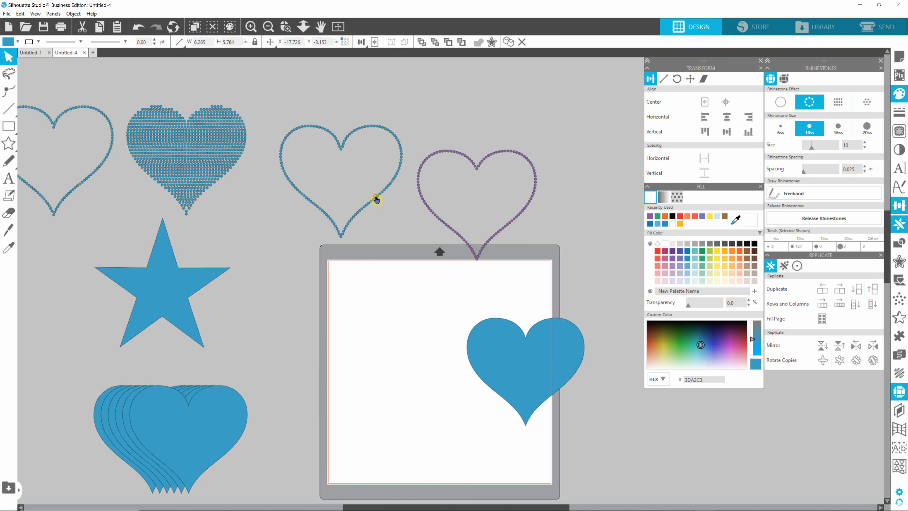
Group all stones of the remaining ungrouped blue outline heart and fill the group with red.
drag(270, 100, 415, 256)
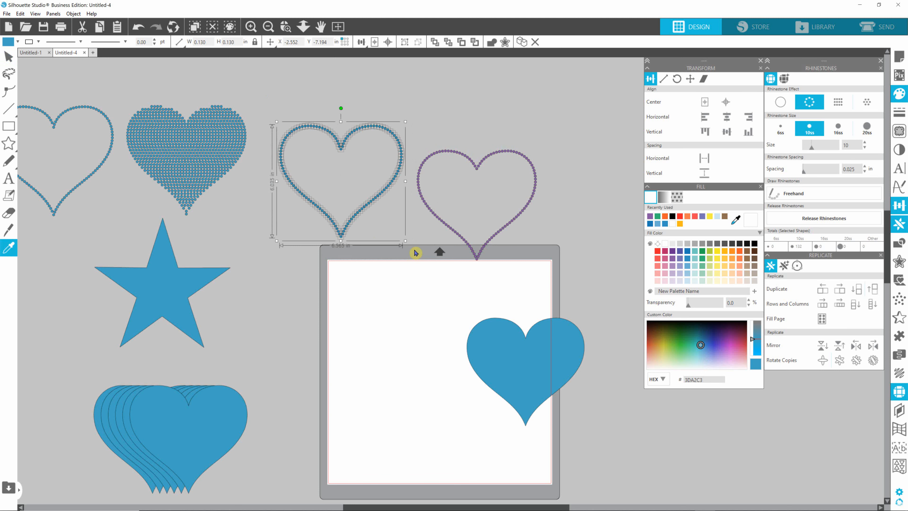
click(443, 132)
click(401, 146)
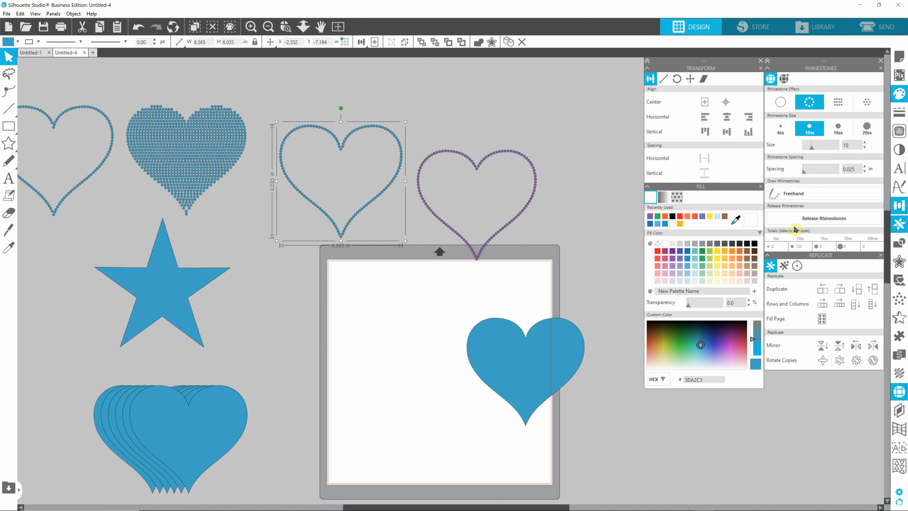
click(659, 257)
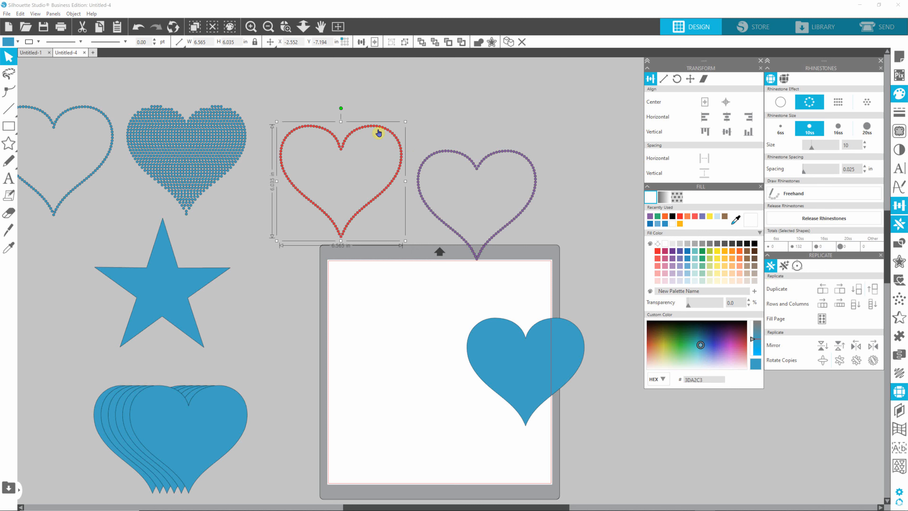
Arrange the purple and red outline hearts side by side above the page and move the solid heart to the page's upper middle.
drag(377, 130, 564, 115)
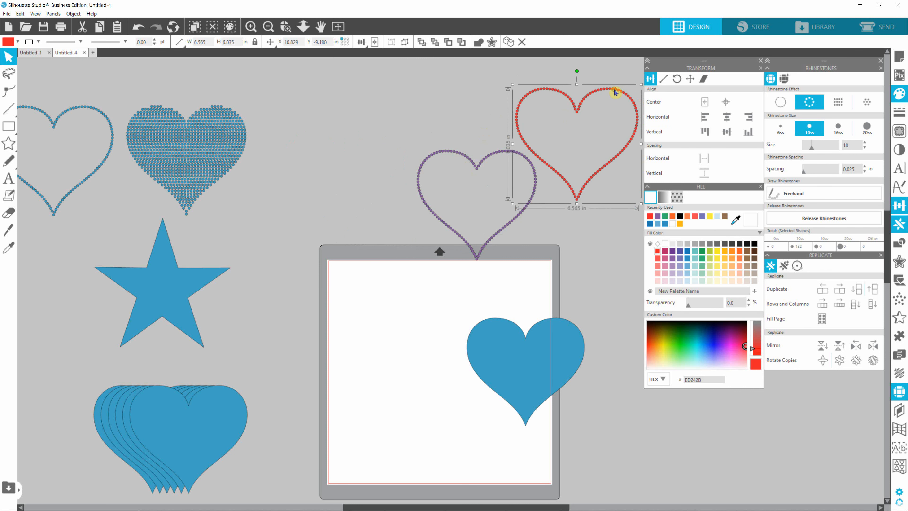
click(491, 162)
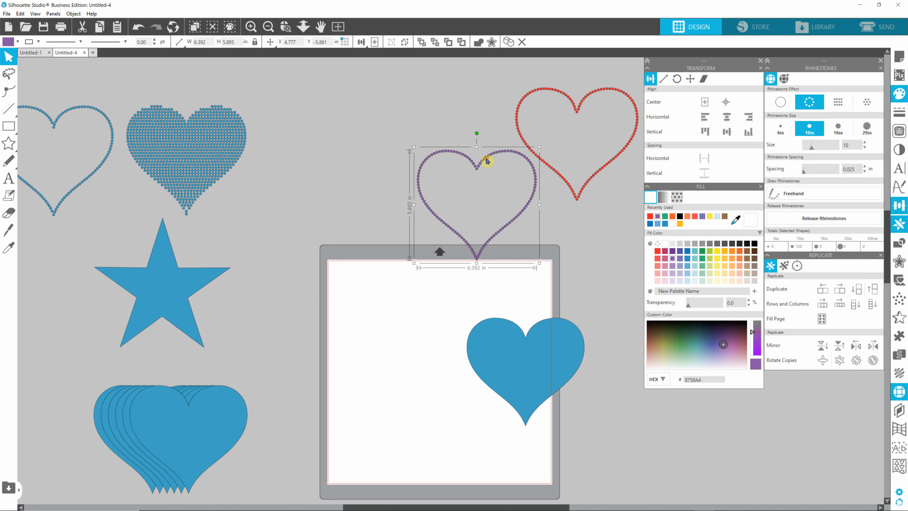
drag(491, 162, 456, 99)
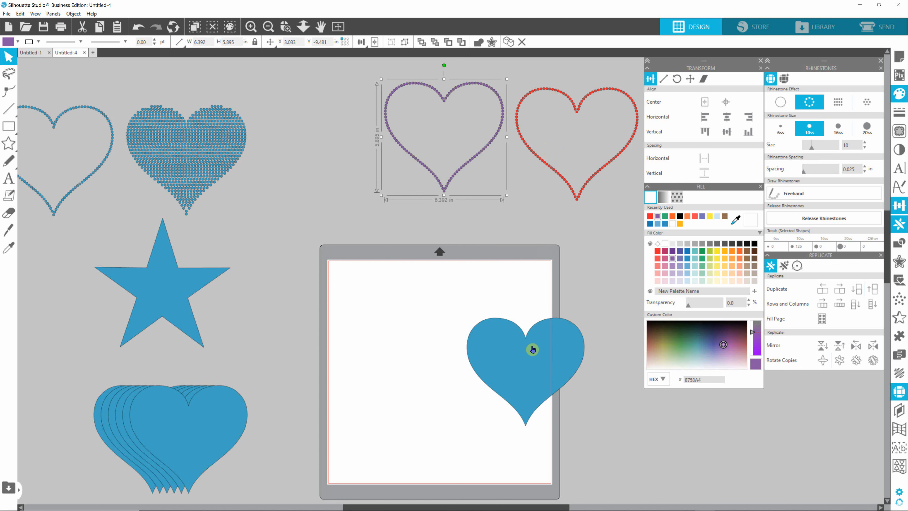
click(531, 400)
drag(537, 369, 450, 340)
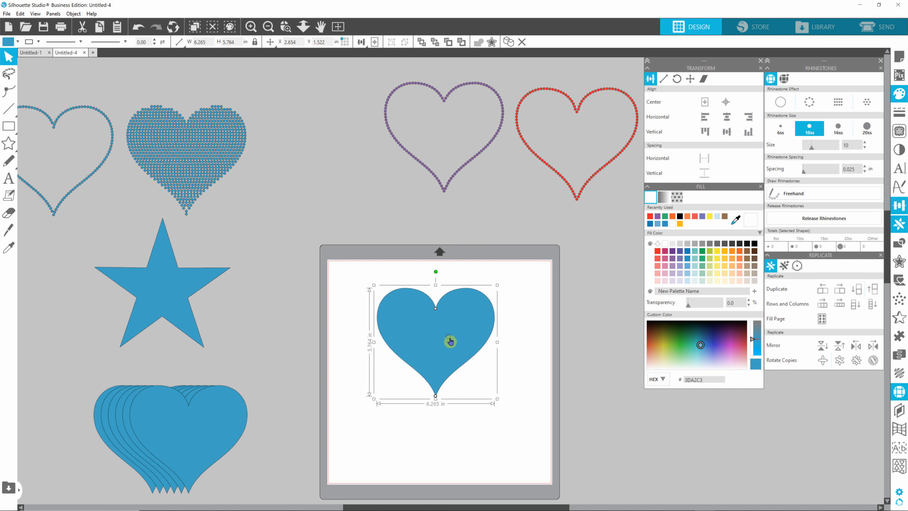
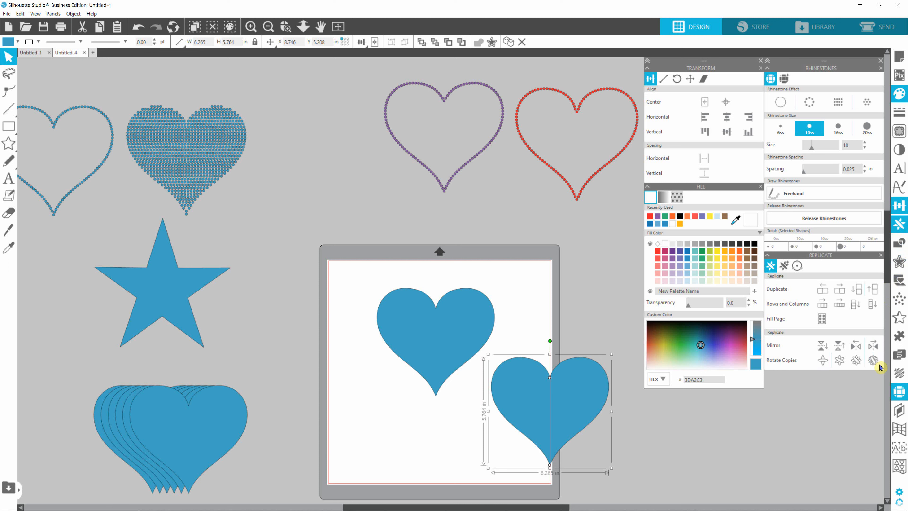
Open the Offset options and move the two solid hearts up, one over the page's upper-left corner and one over its right edge.
click(901, 264)
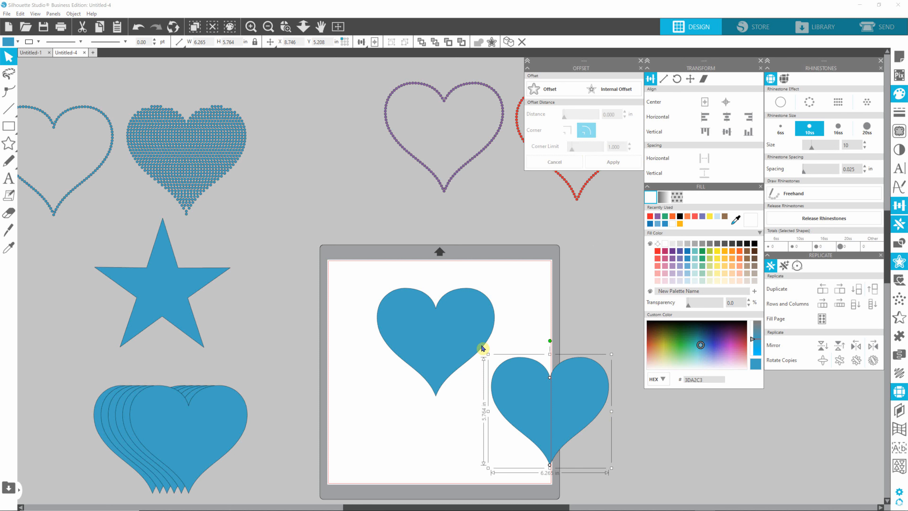
drag(454, 325, 358, 242)
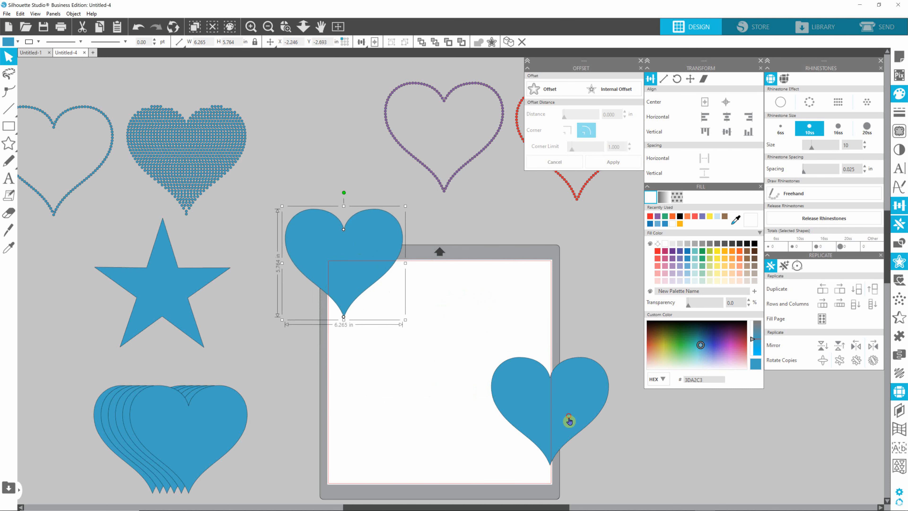
drag(571, 417, 533, 304)
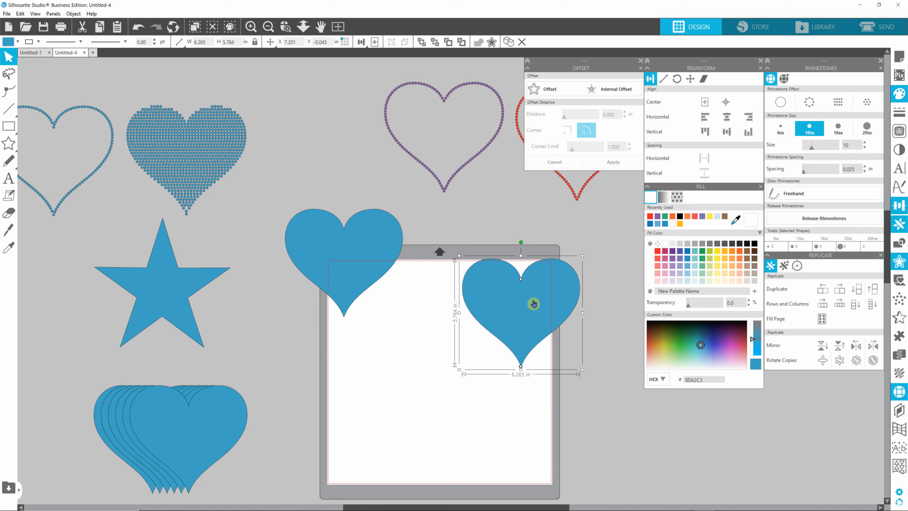
Build concentric internal offsets 0.155 in apart with sharp corners inside the heart at the page's right edge, continuing to its middle.
click(602, 92)
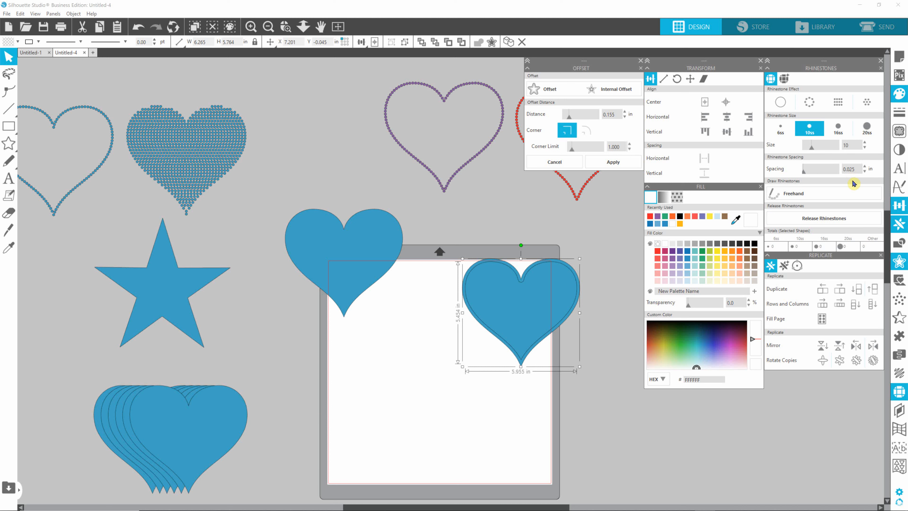
click(614, 119)
click(567, 133)
click(605, 93)
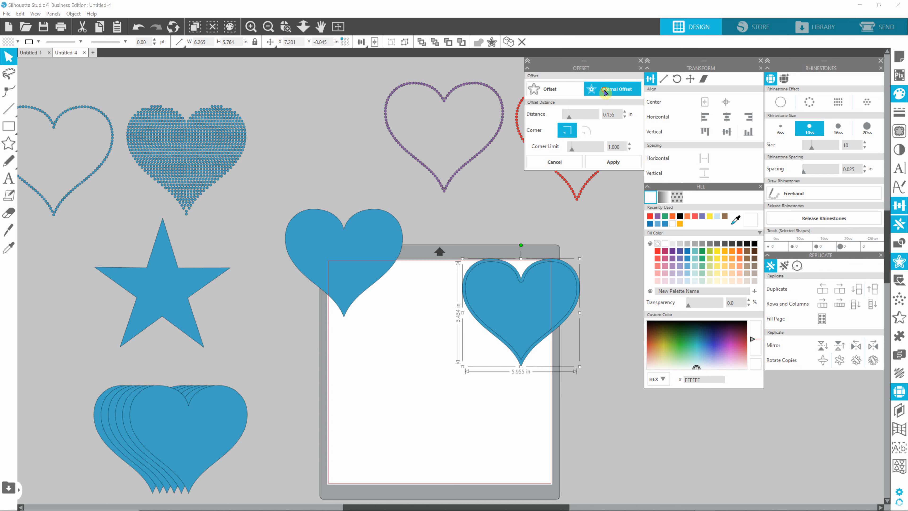
click(592, 161)
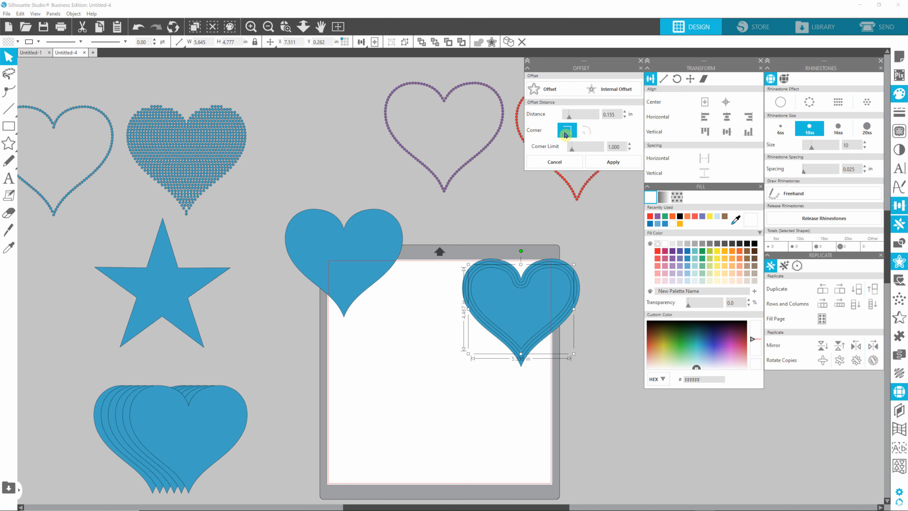
click(610, 162)
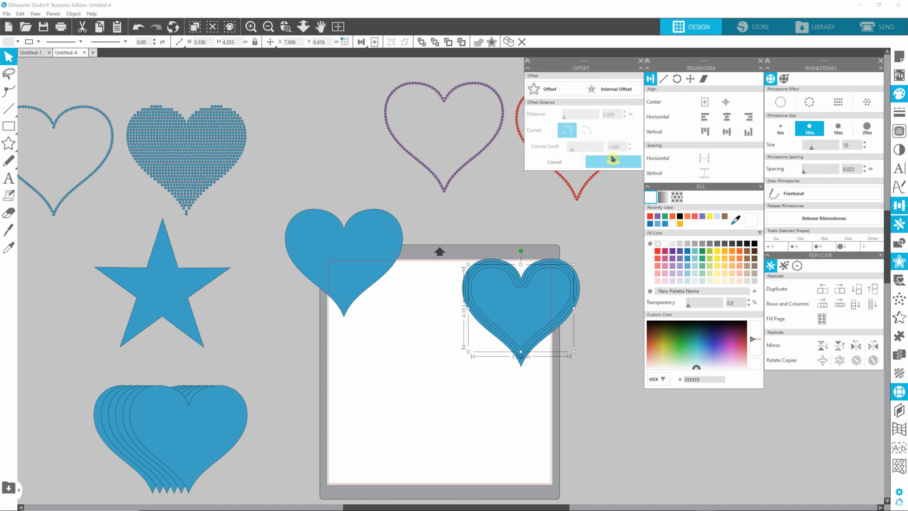
click(621, 93)
click(621, 94)
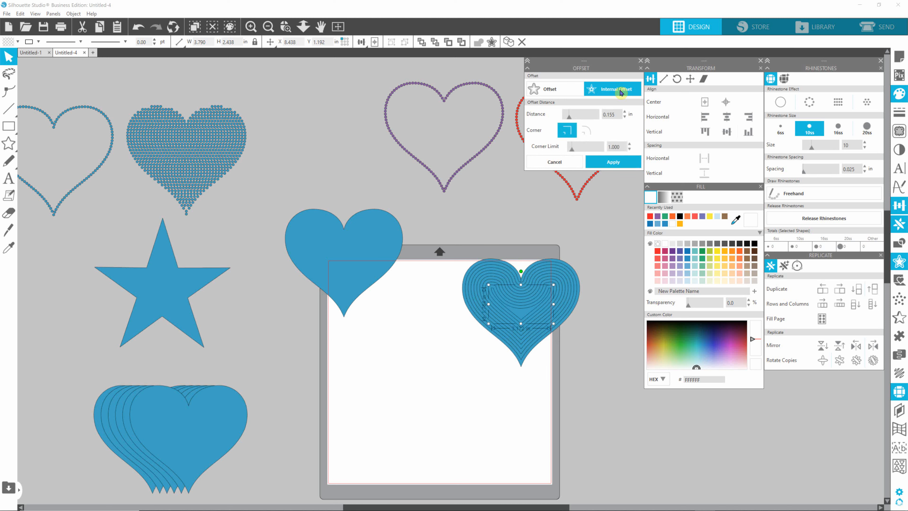
click(613, 162)
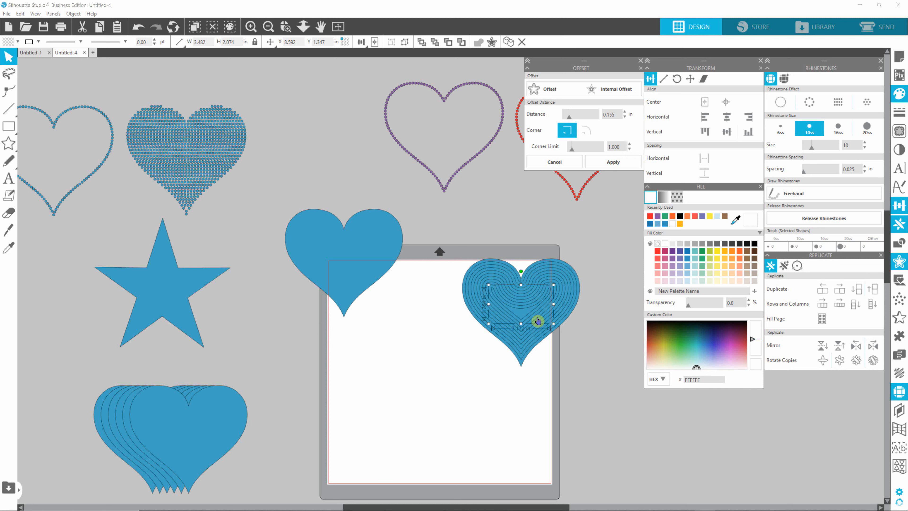
click(601, 309)
Move the plain solid heart level with the offset heart on the page and apply the radial rhinestone fill with 10ss stones.
drag(340, 245, 358, 304)
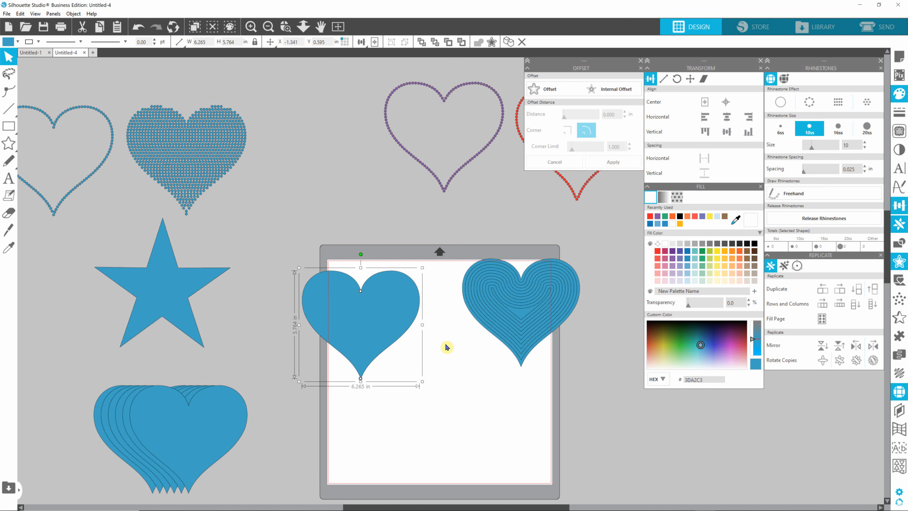
drag(370, 318, 393, 304)
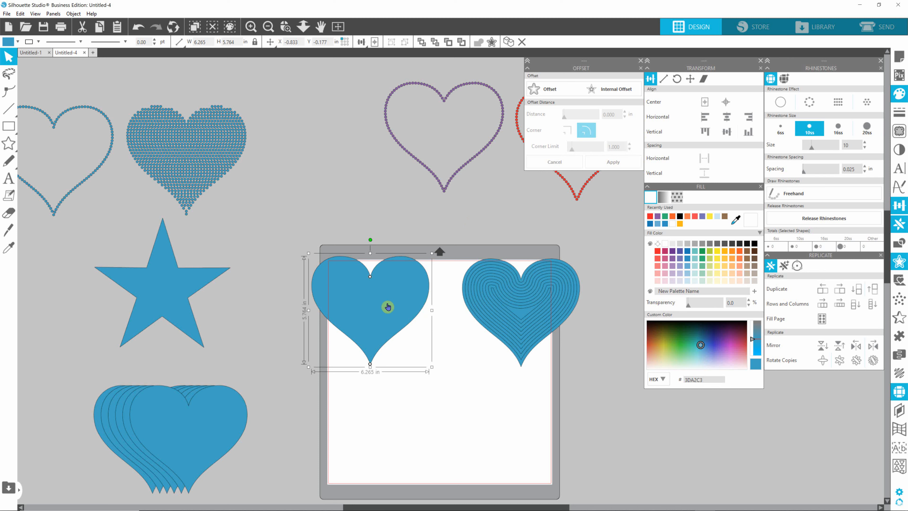
click(487, 227)
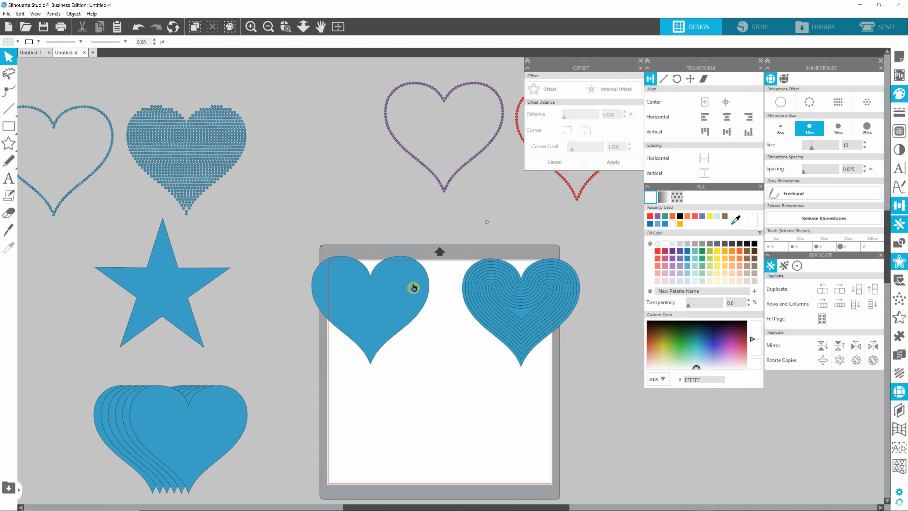
click(405, 293)
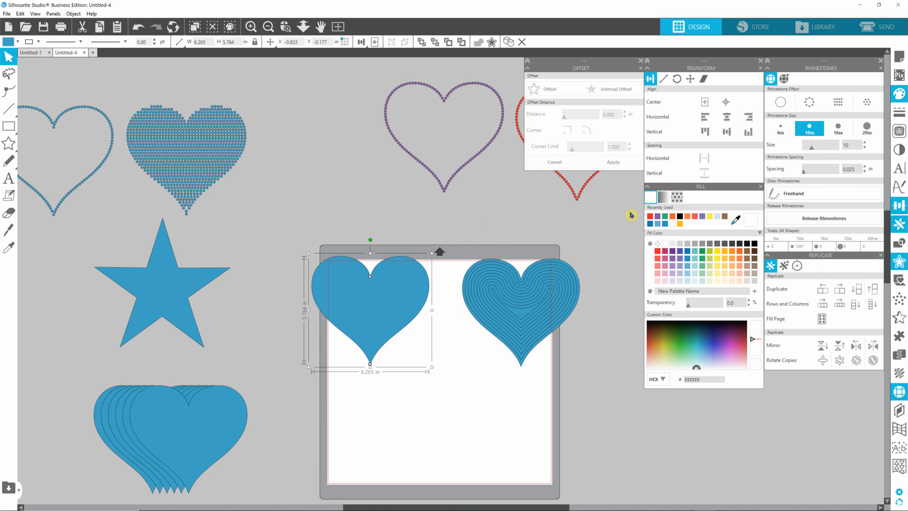
click(868, 107)
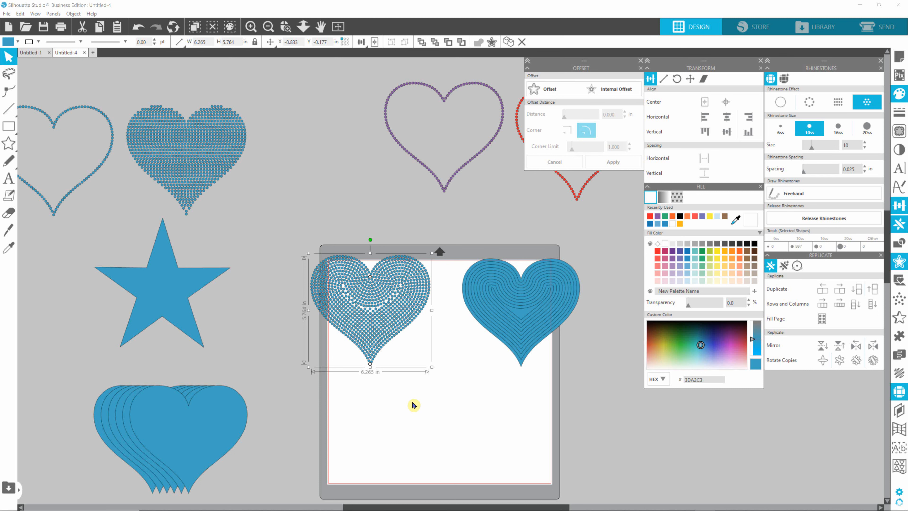
double_click(392, 333)
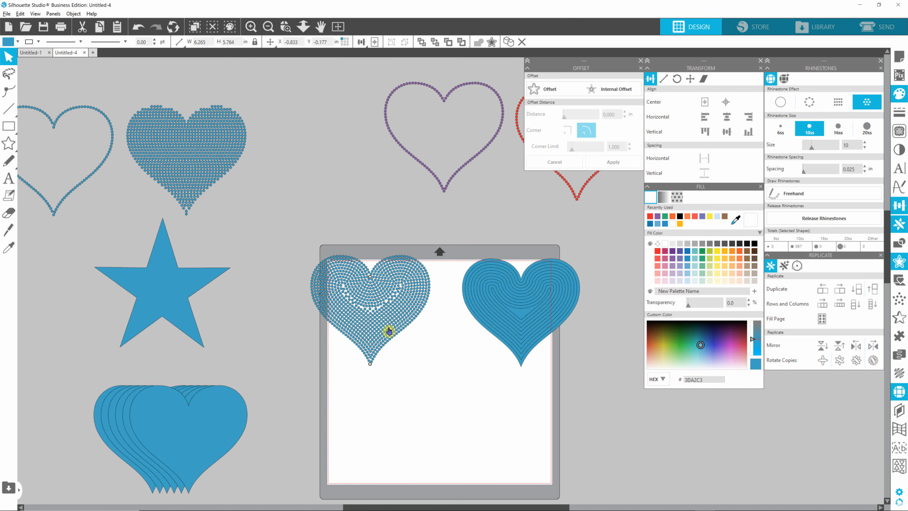
Select the whole stack of concentric offset hearts and apply the rhinestone edge effect with 10ss stones to every outline.
scroll(389, 331, up, 2)
scroll(386, 329, up, 2)
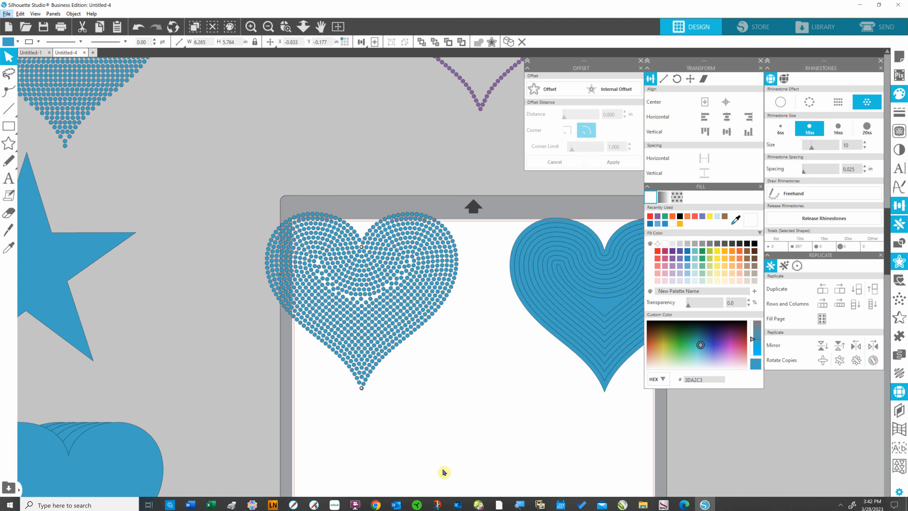
drag(439, 506, 507, 506)
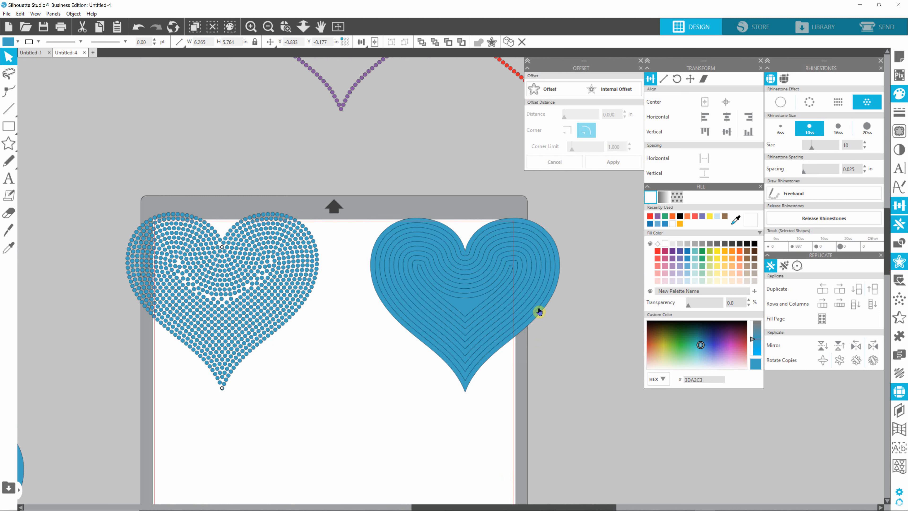
drag(594, 203, 367, 412)
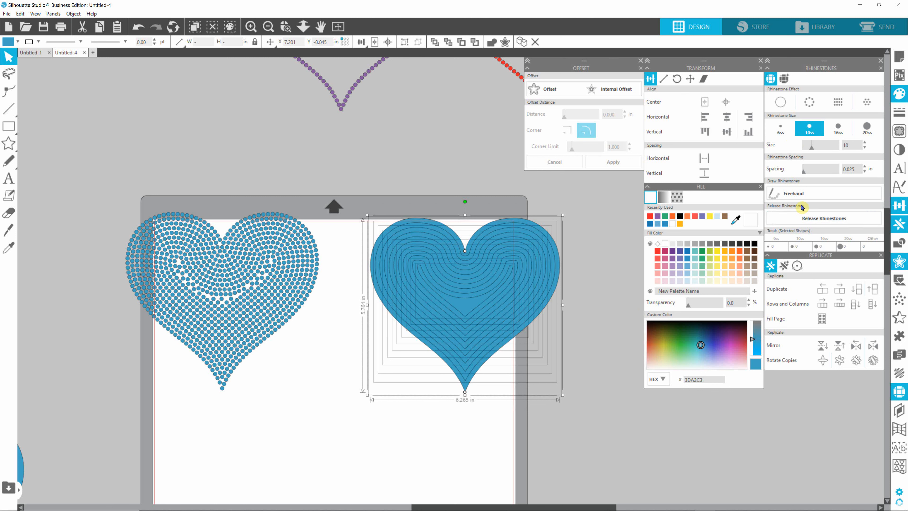
click(808, 104)
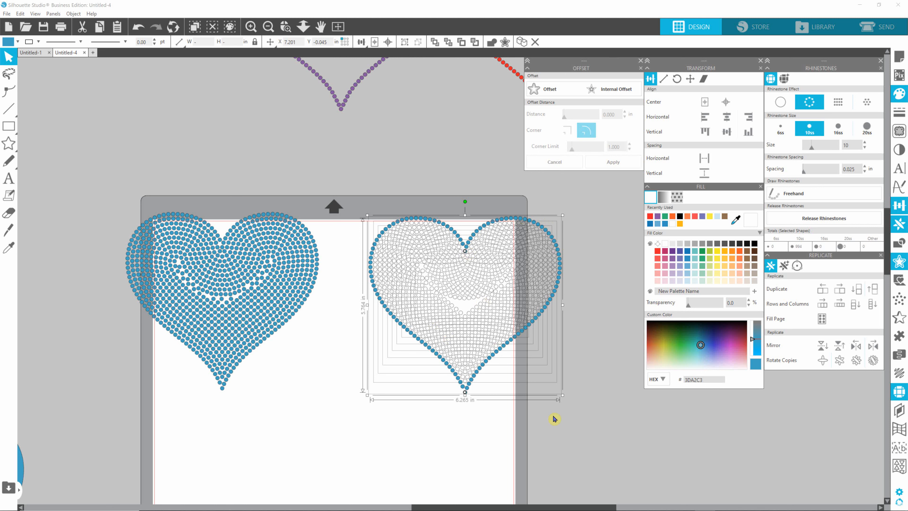
click(589, 407)
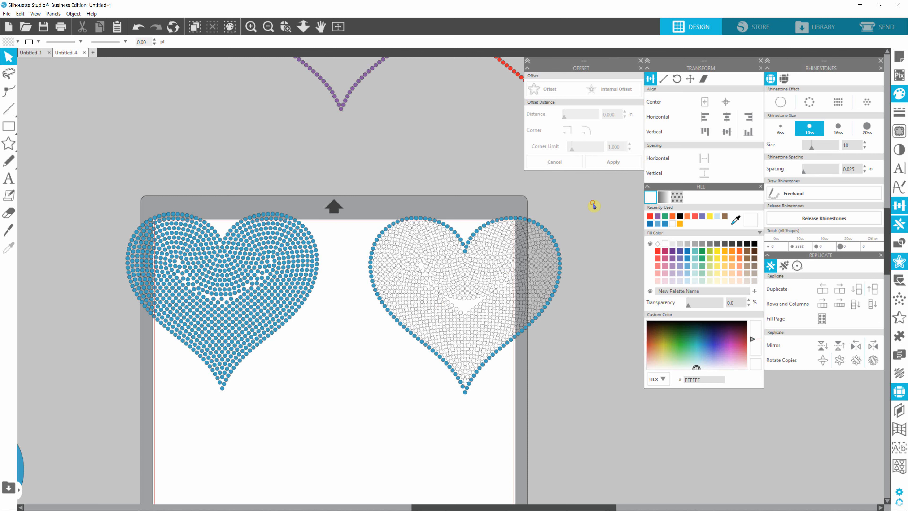
Fill all stones of the offset heart with red and move it closer to the blue radial-filled heart.
click(402, 379)
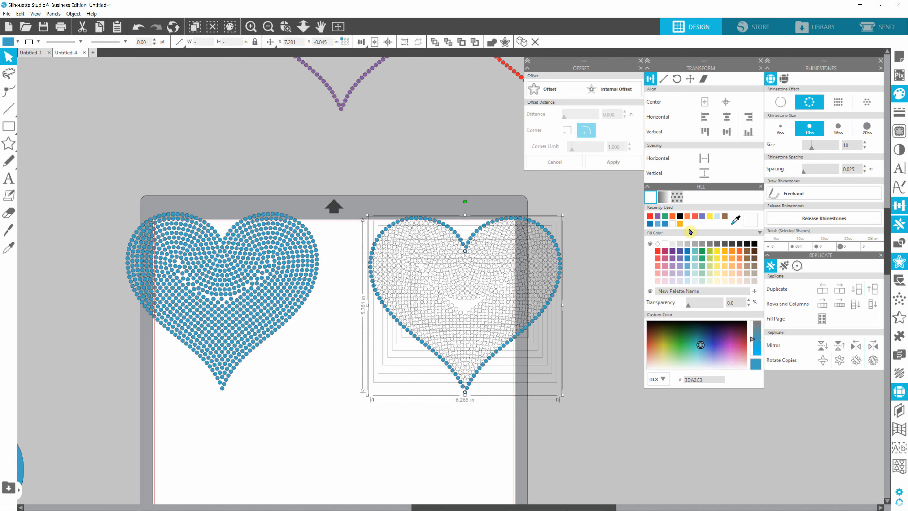
click(657, 251)
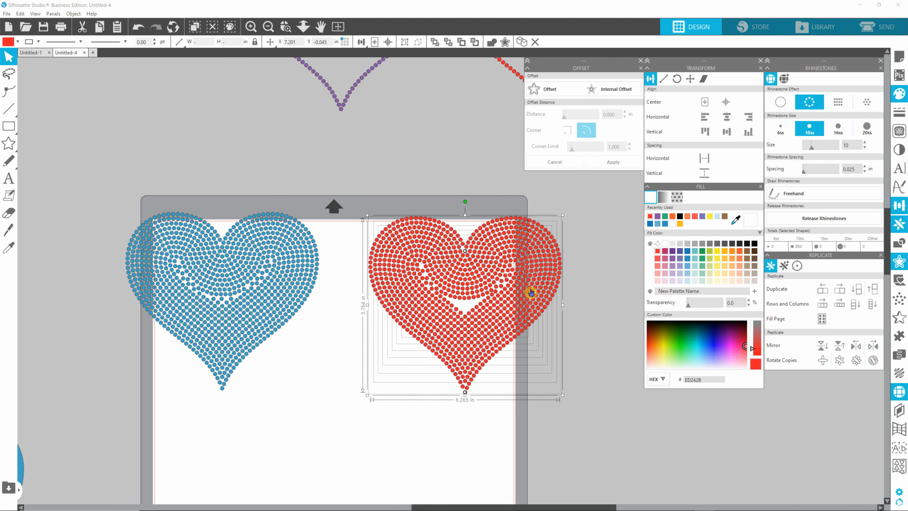
drag(531, 292, 510, 287)
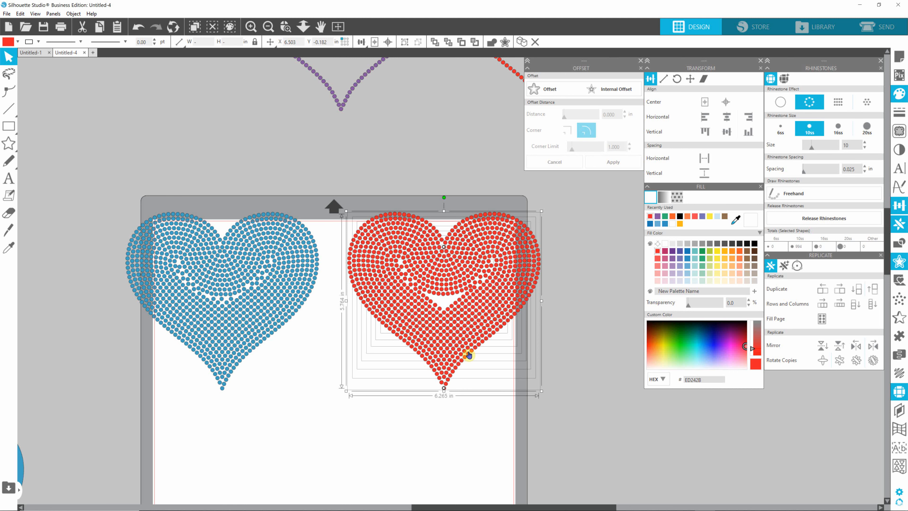
click(446, 418)
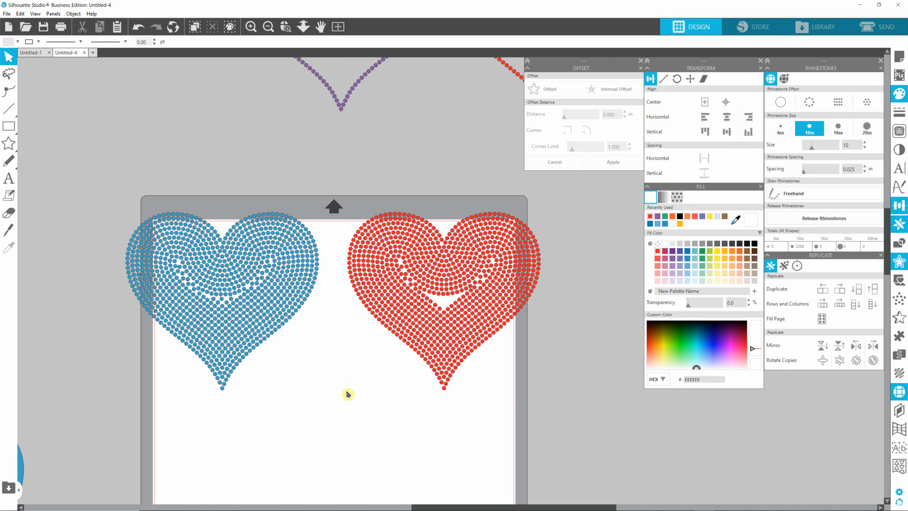
Select all layers of the red rhinestone heart and delete them.
click(426, 319)
drag(337, 190, 540, 415)
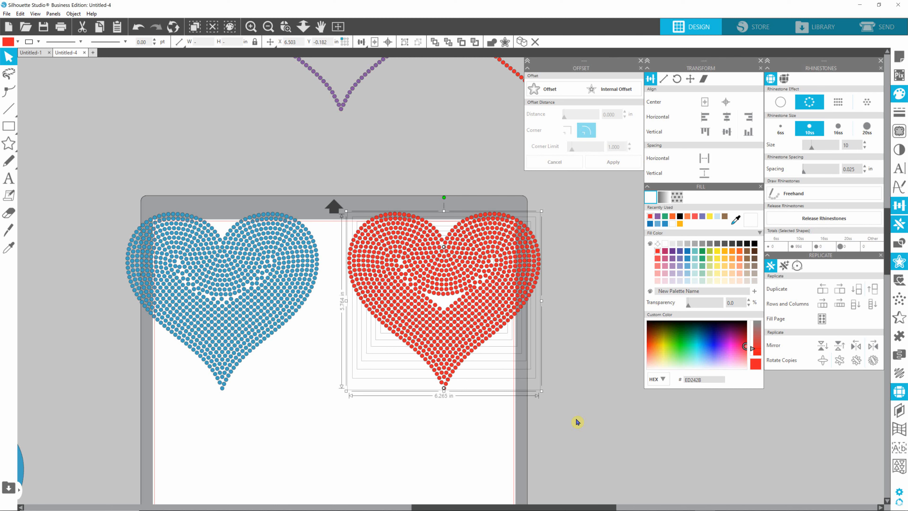
key(Delete)
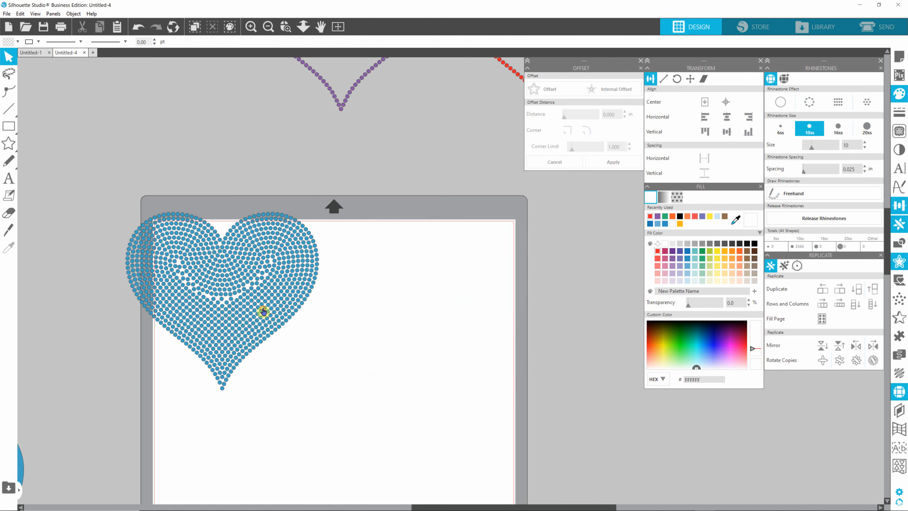
Move the blue radial-filled heart to the page's middle and set its rhinestone spacing to 0.027 in.
click(264, 315)
drag(264, 315, 418, 350)
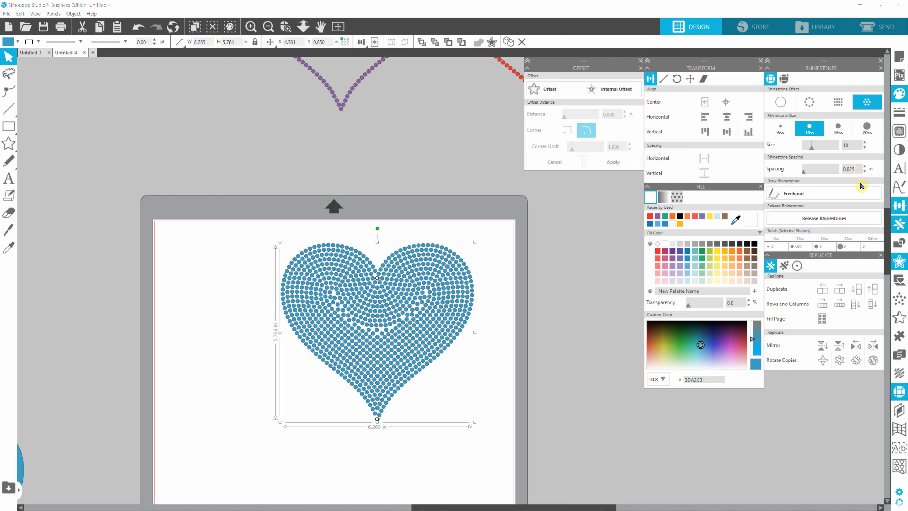
click(858, 192)
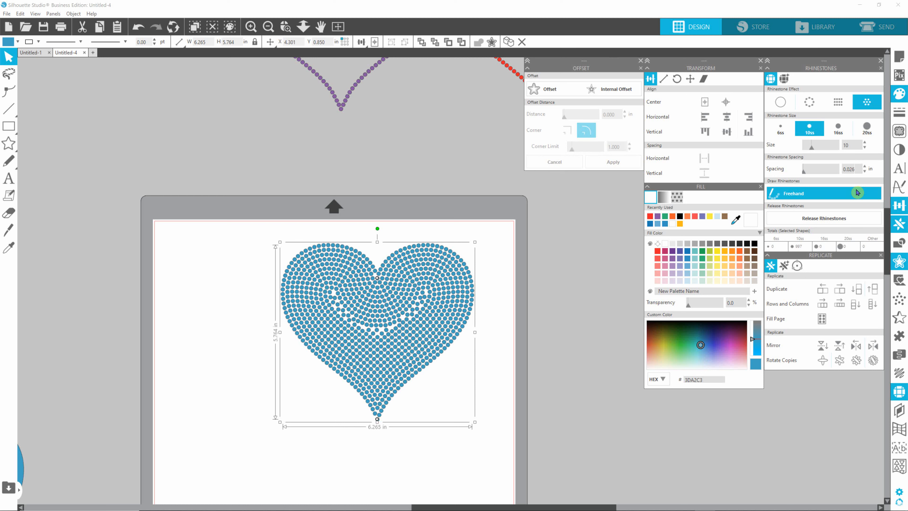
click(857, 192)
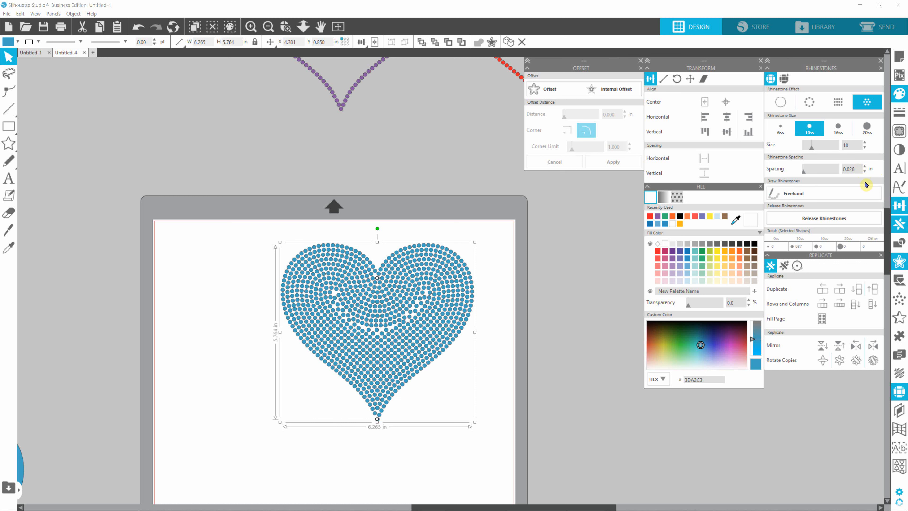
click(863, 198)
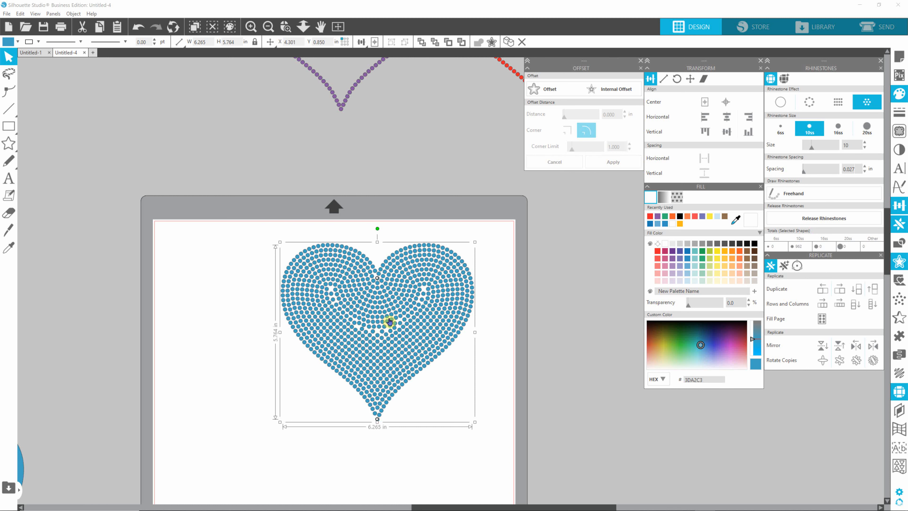
Shift the radial-filled heart slightly left on the page and place a copy of it beyond the page's upper-left corner.
drag(387, 319, 346, 313)
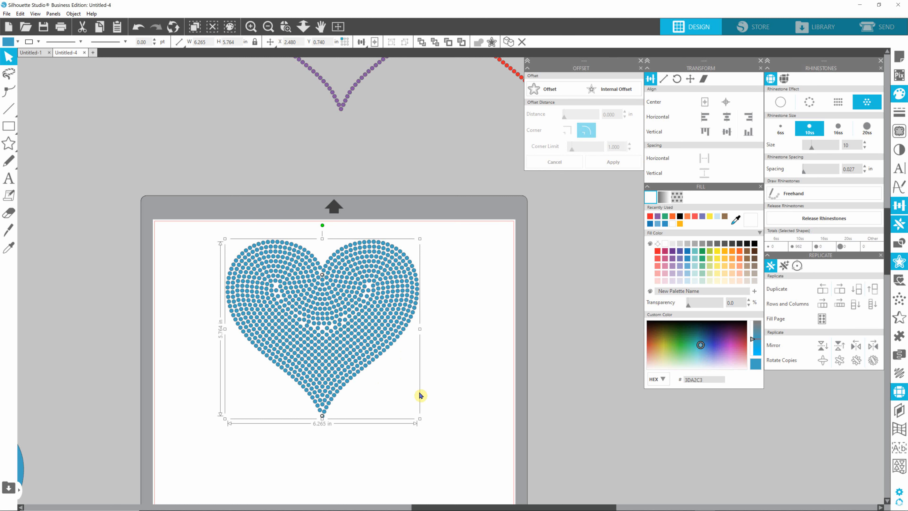
scroll(422, 386, down, 1)
scroll(420, 385, up, 3)
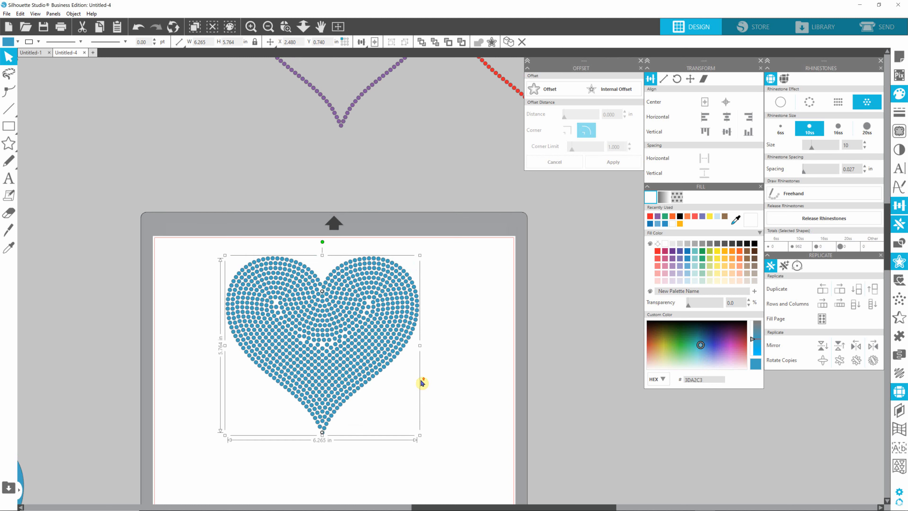
scroll(393, 354, up, 3)
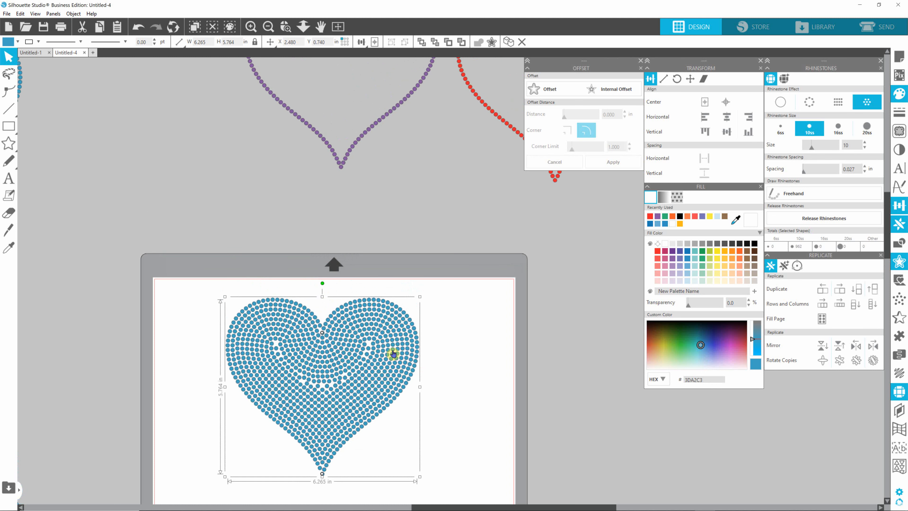
scroll(393, 354, down, 1)
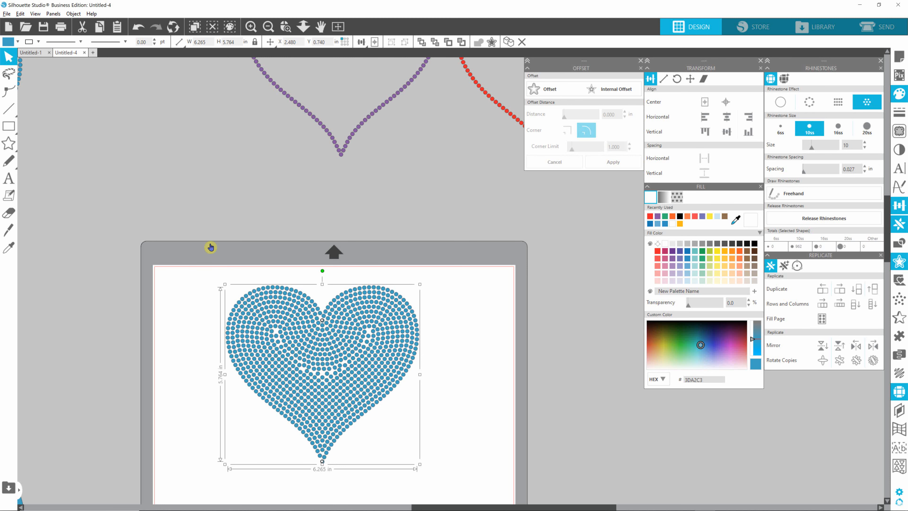
key(ctrl+v)
drag(260, 303, 106, 156)
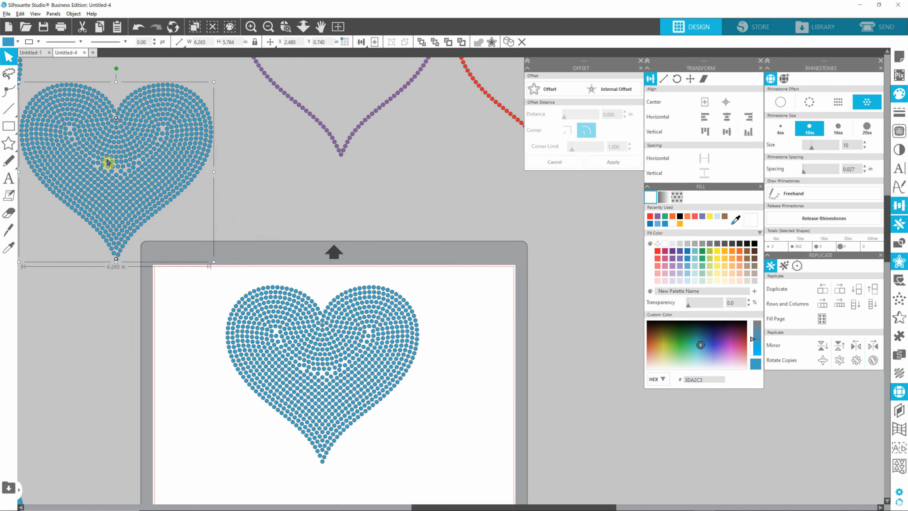
Move the heart on the page slightly right, fill it with grey-brown B7AAA0 and release its rhinestones.
click(359, 358)
drag(337, 360, 375, 358)
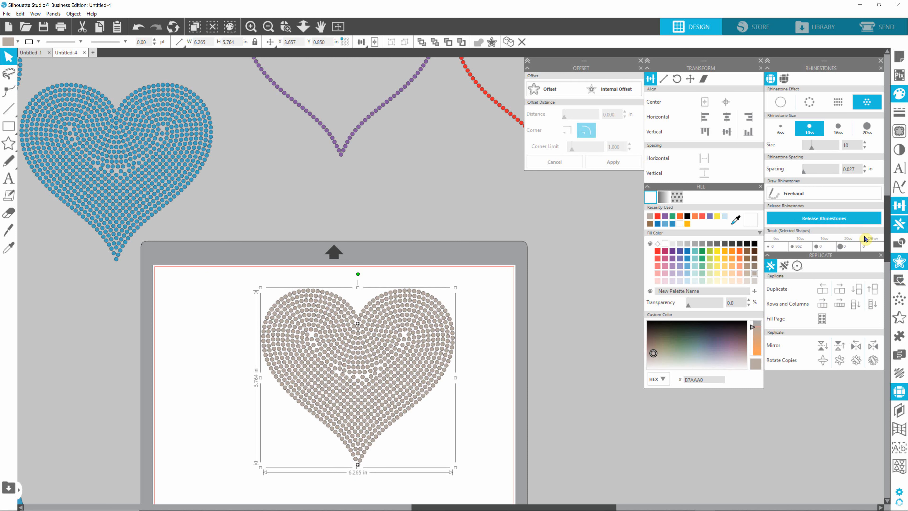
click(840, 224)
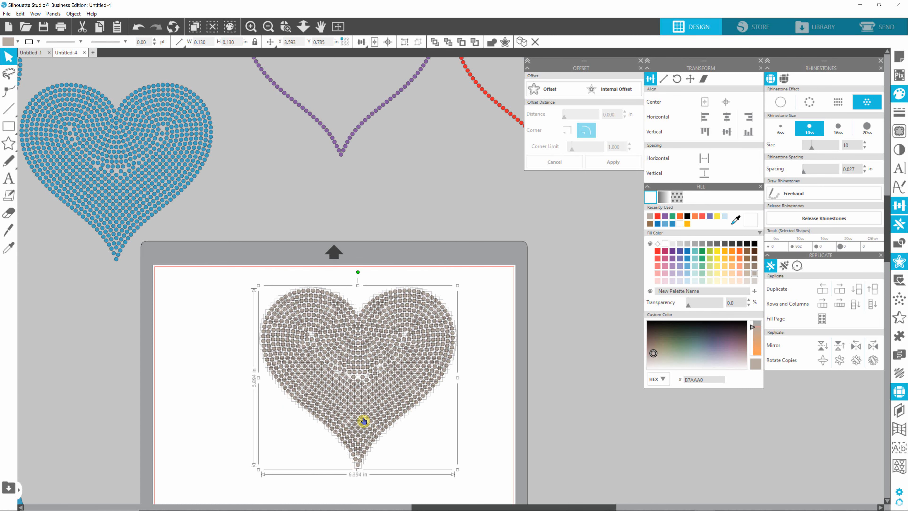
scroll(364, 421, up, 4)
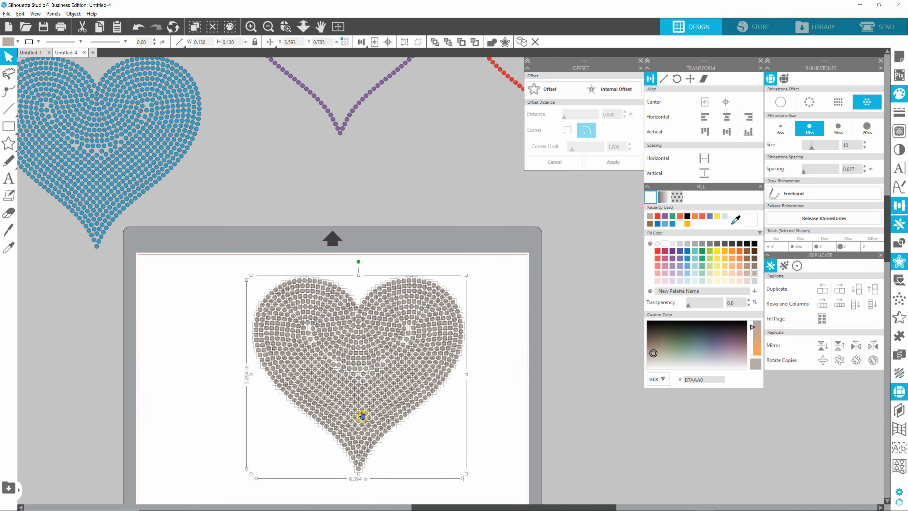
Select all the released grey-brown rhinestones of the heart on the page and copy them.
scroll(361, 415, up, 4)
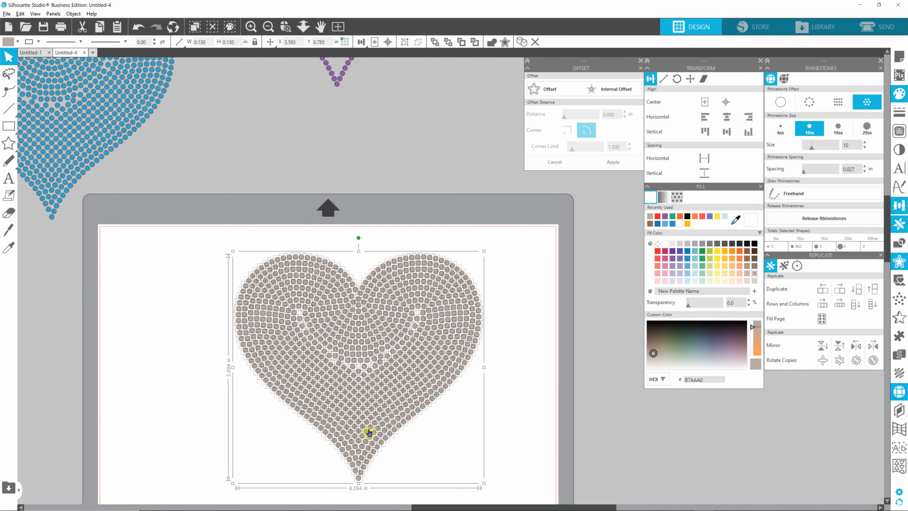
scroll(368, 433, up, 4)
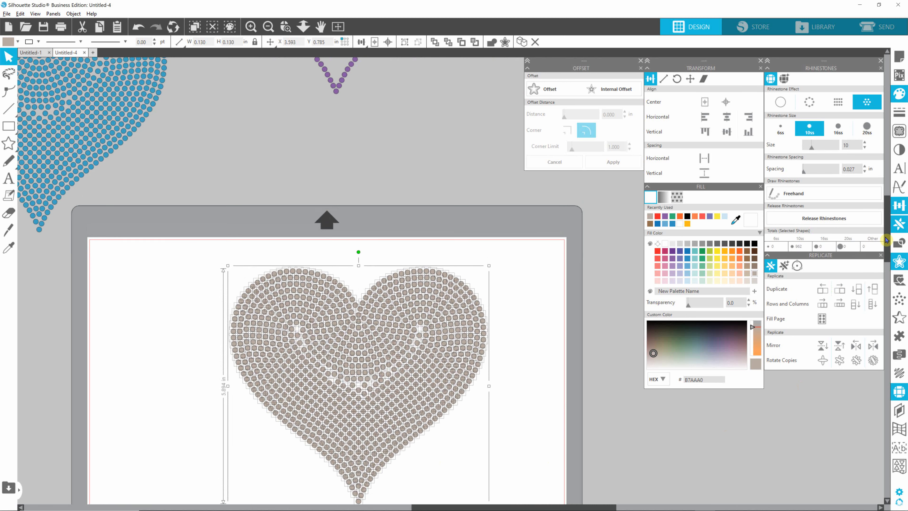
scroll(887, 240, up, 6)
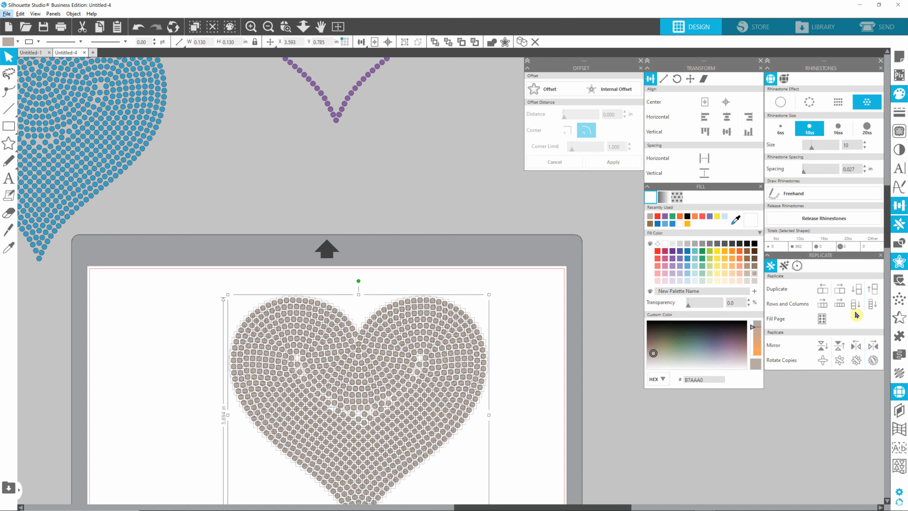
scroll(887, 241, down, 6)
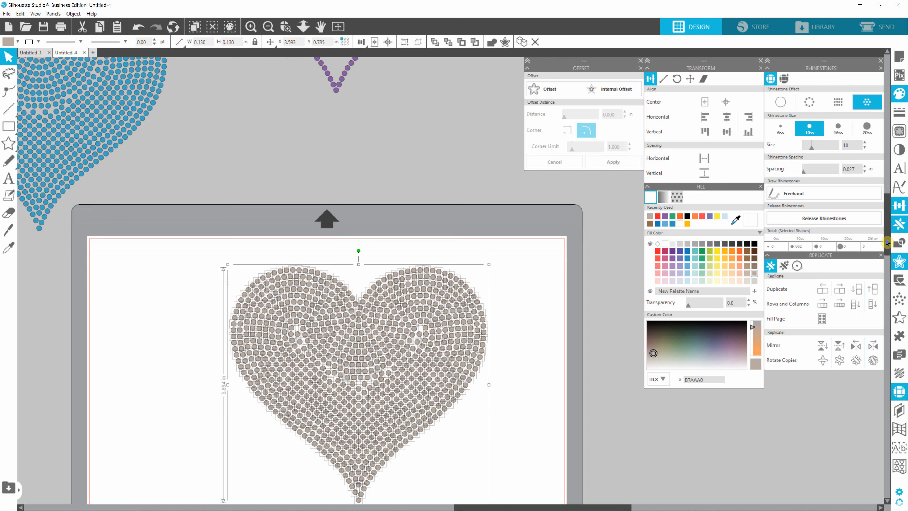
drag(886, 242, 888, 264)
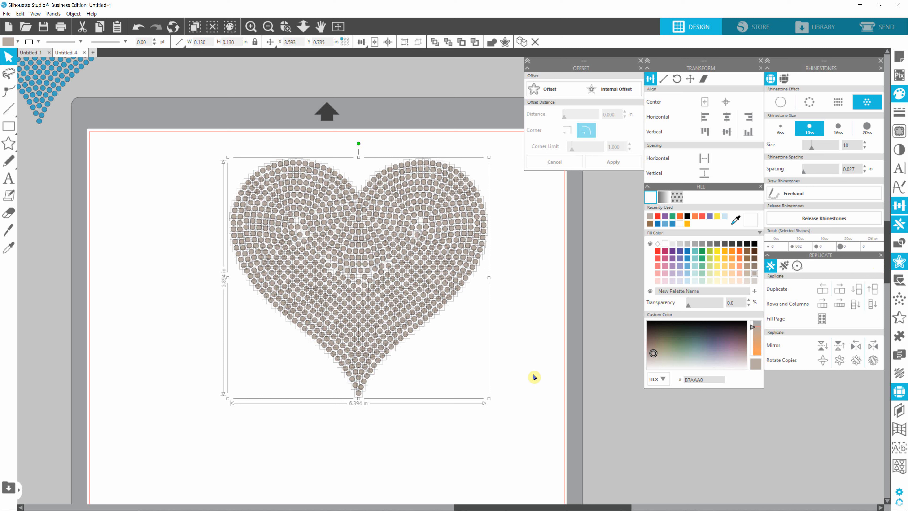
click(559, 381)
drag(183, 139, 557, 481)
click(20, 13)
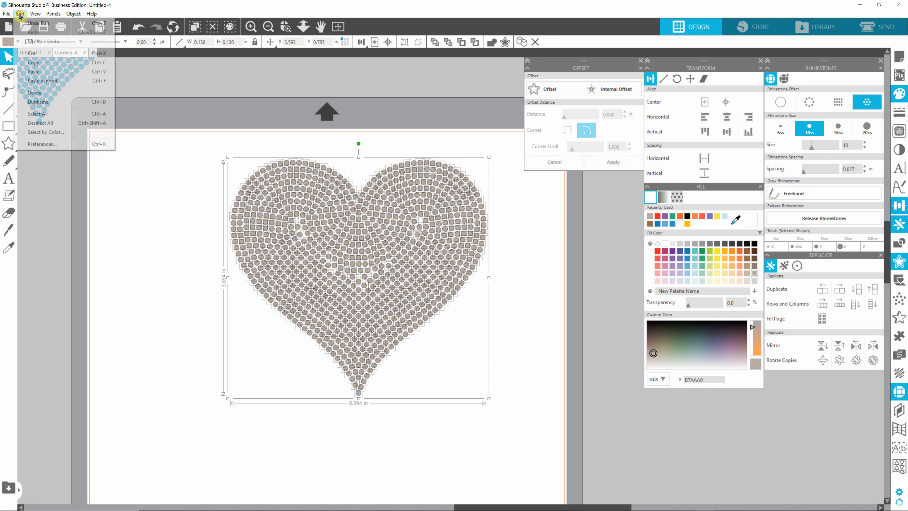
click(38, 66)
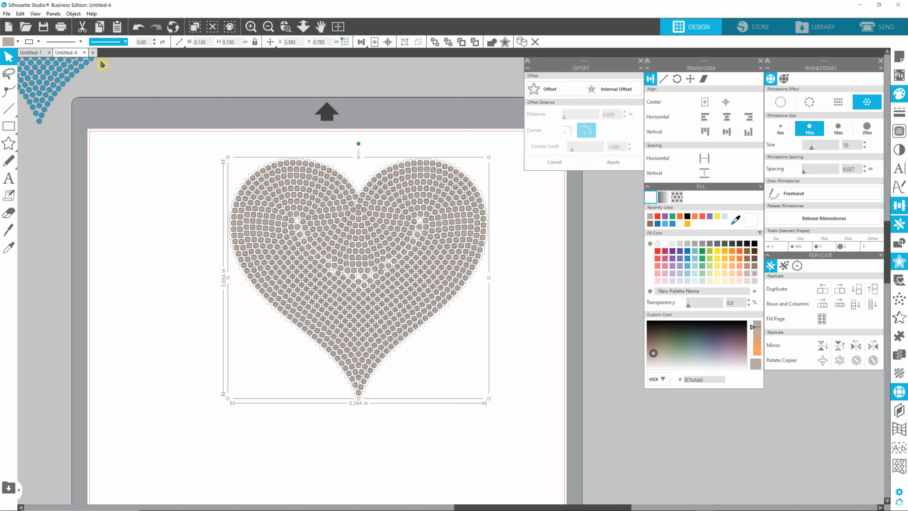
Paste the copied rhinestone heart into a new document and move it to the upper middle of the page.
click(92, 54)
click(20, 13)
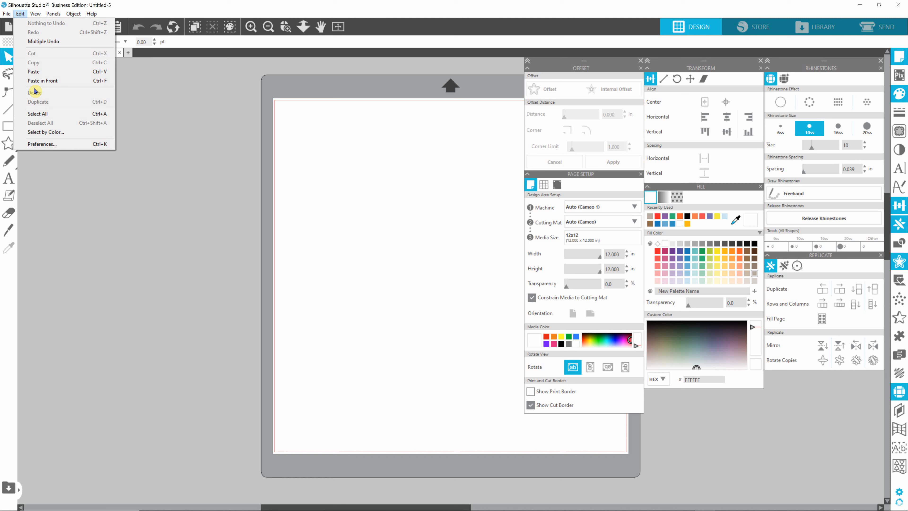
click(36, 72)
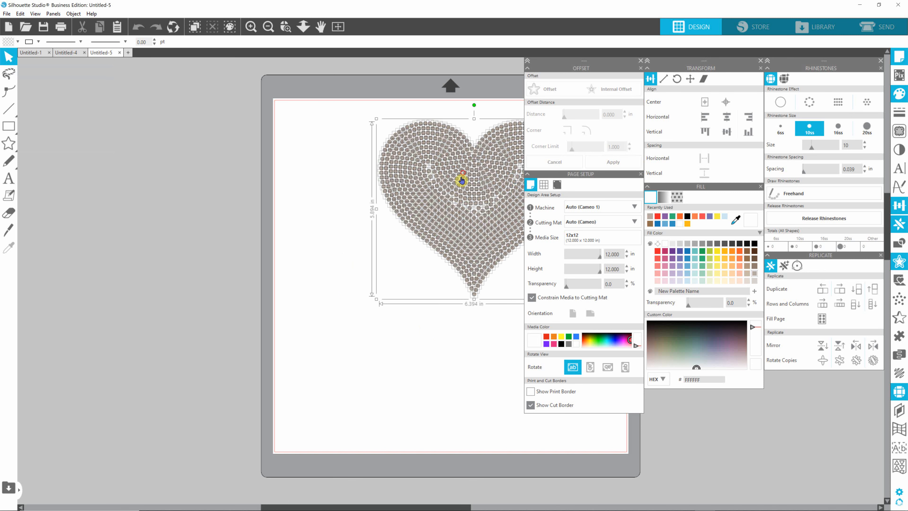
drag(456, 182, 301, 250)
drag(361, 247, 388, 219)
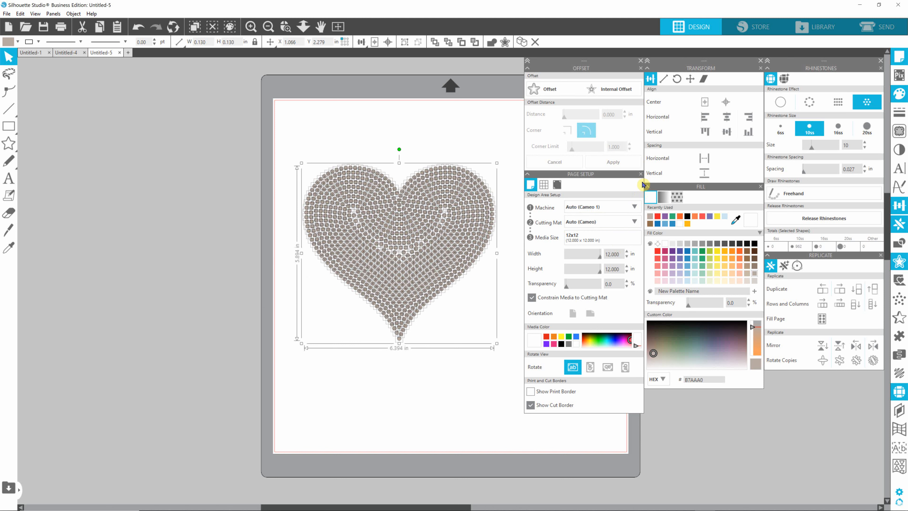
Close the page setup and offset settings and deselect the heart.
click(641, 174)
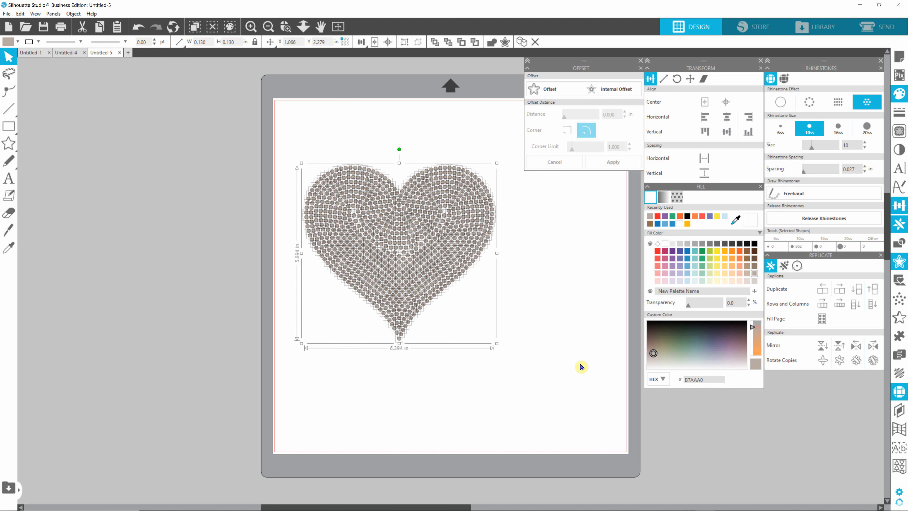
click(640, 68)
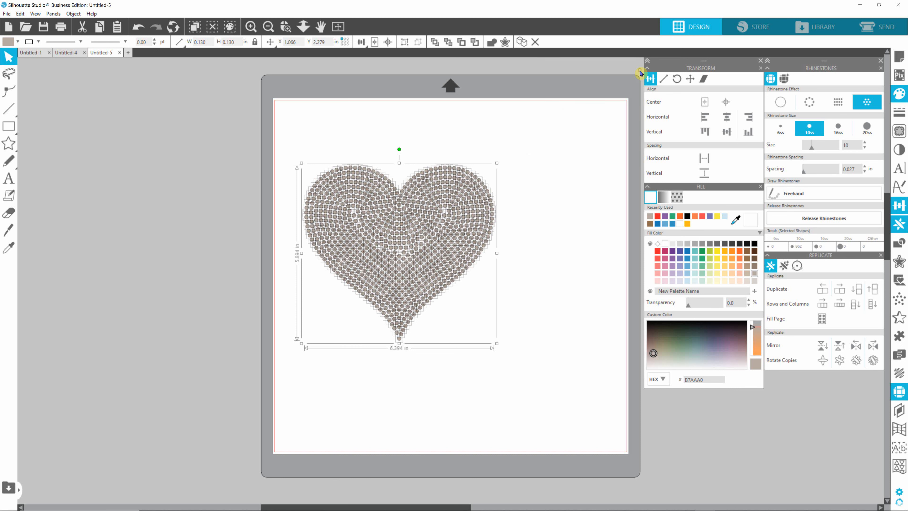
click(592, 314)
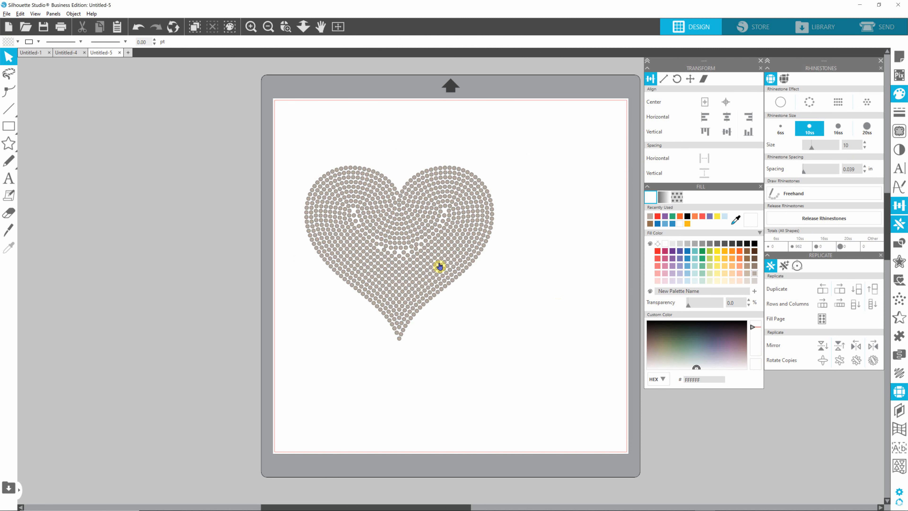
Examine the gaps in the heart's radial fill and try selecting only the rhinestones of its left half.
scroll(410, 257, up, 1)
scroll(410, 257, up, 5)
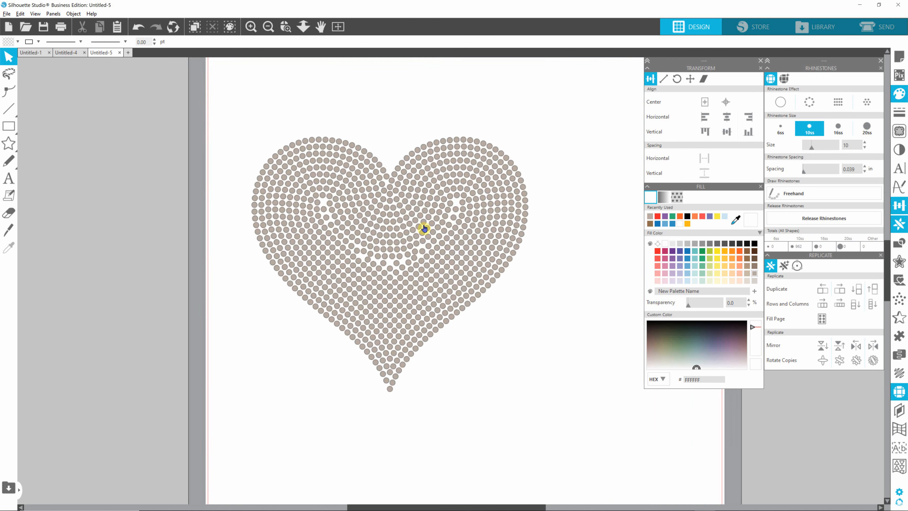
scroll(424, 228, up, 2)
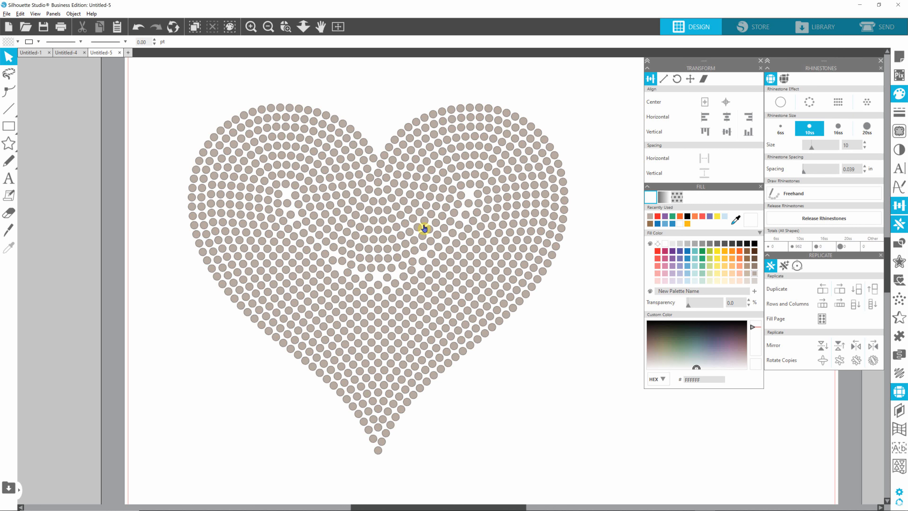
scroll(425, 228, up, 2)
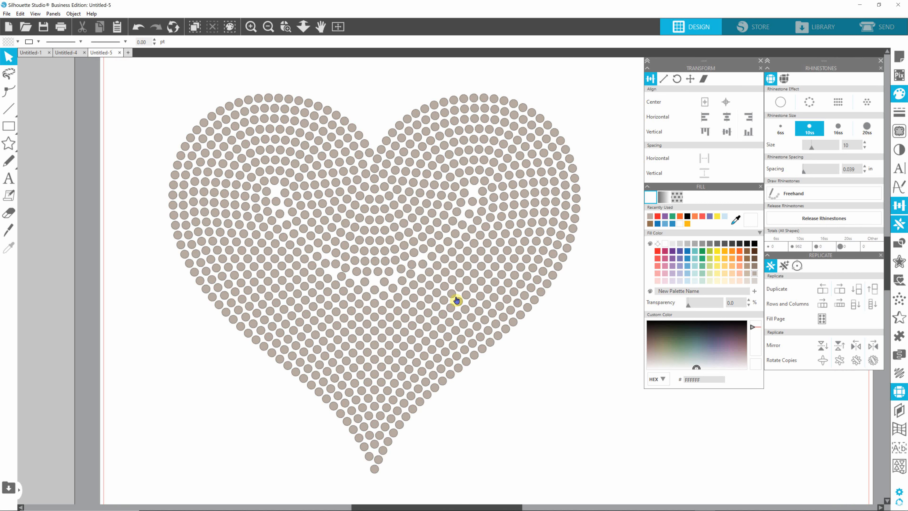
scroll(499, 372, down, 2)
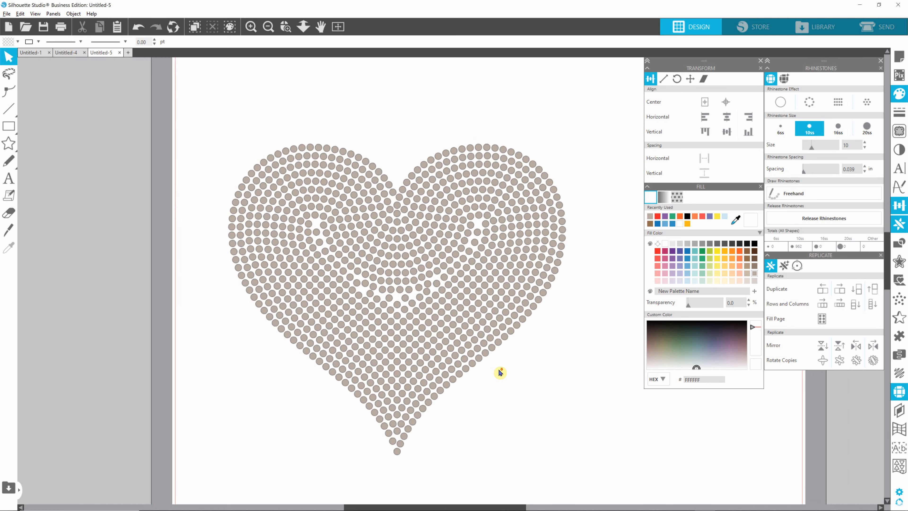
scroll(500, 372, down, 2)
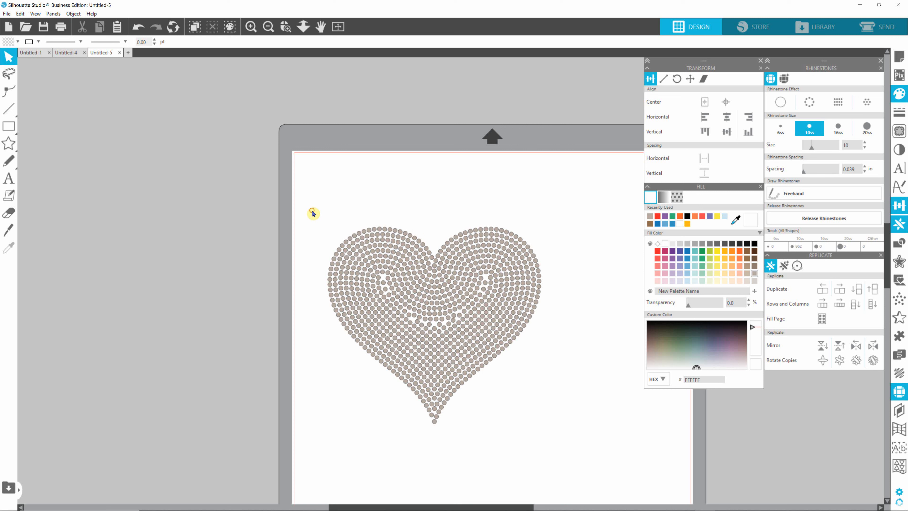
drag(311, 205, 435, 448)
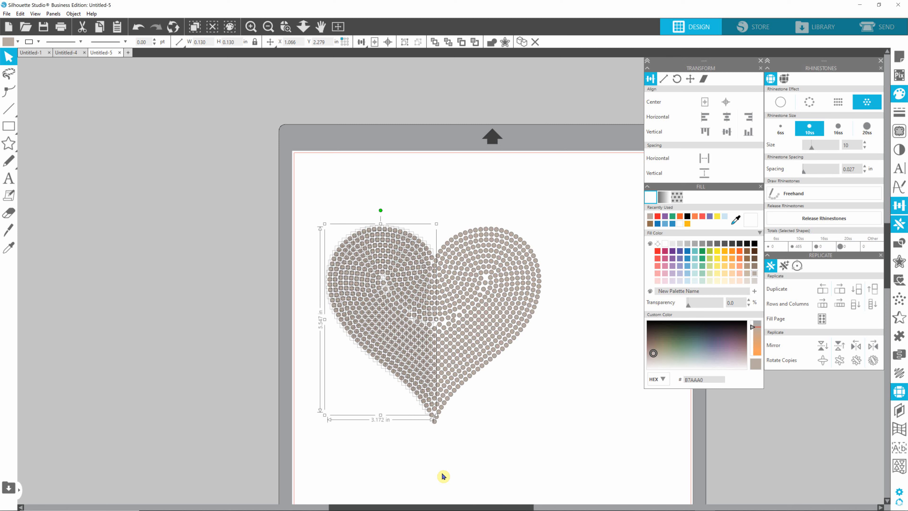
click(474, 471)
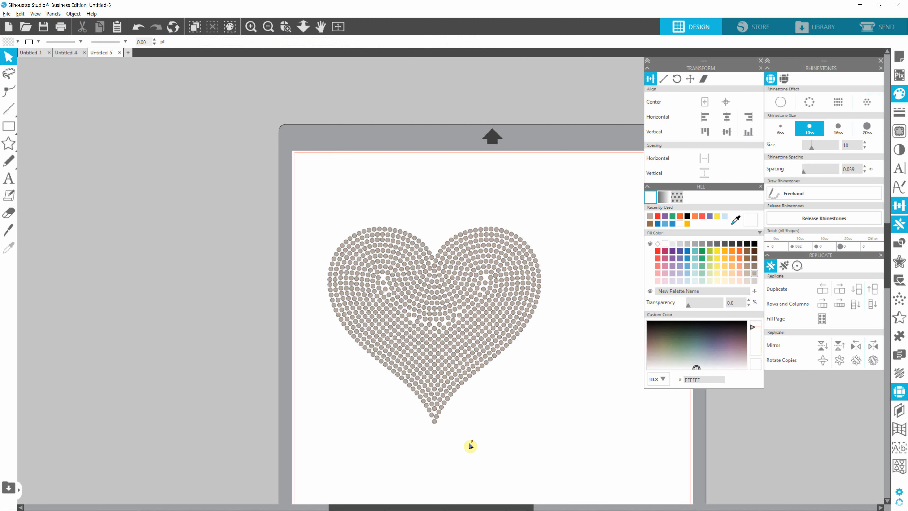
Select the rhinestones in the heart's left half and fill them with orange F05E2B.
scroll(470, 446, up, 4)
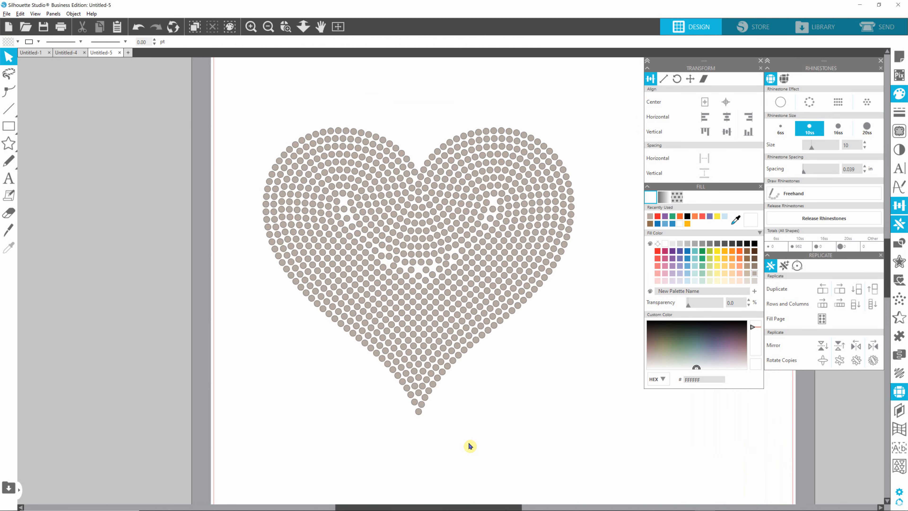
scroll(470, 445, up, 2)
click(277, 206)
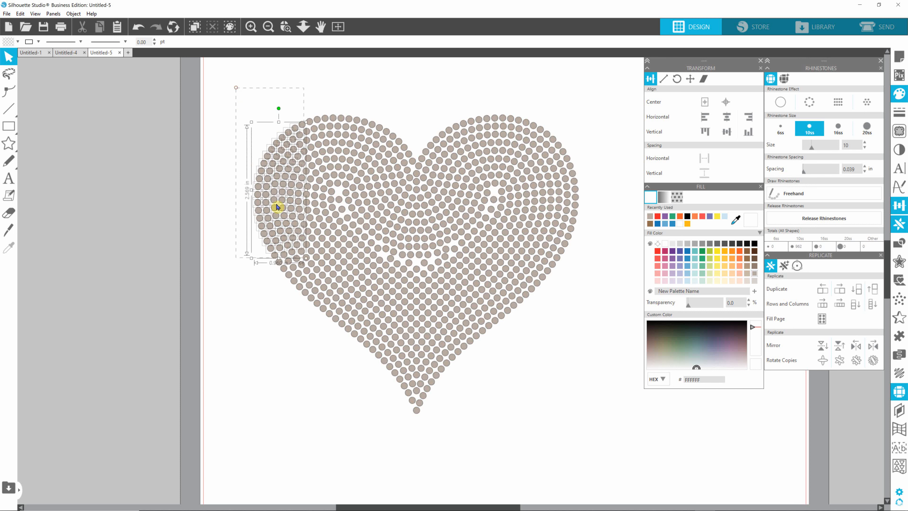
drag(278, 206, 416, 427)
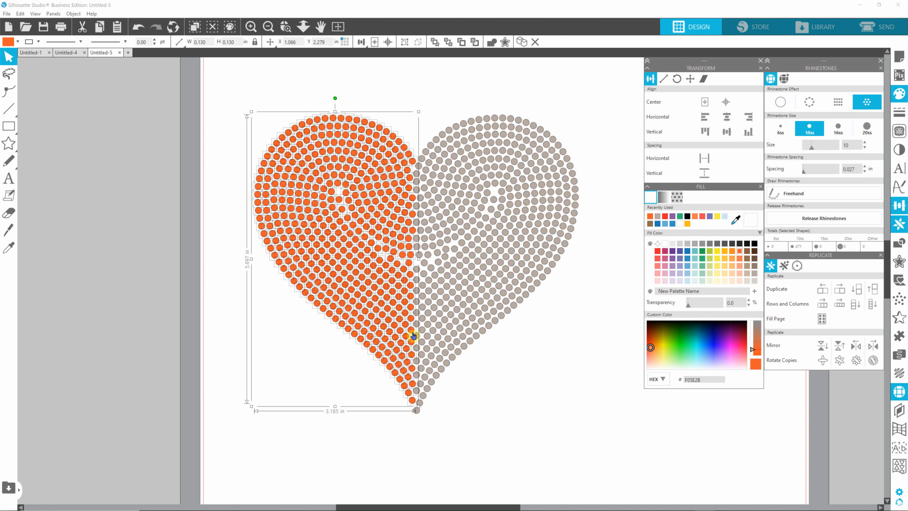
click(545, 413)
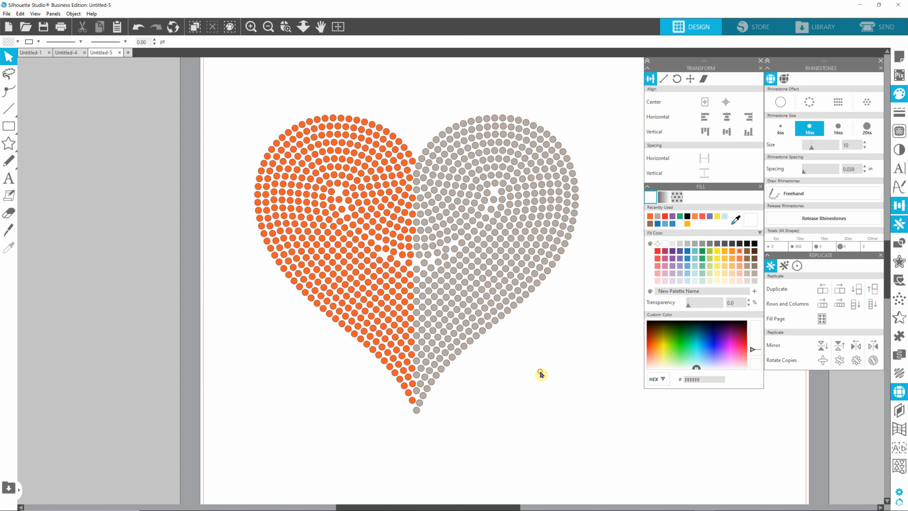
Select the orange rhinestones by fill color, delete them and move the color selection options clear of the remaining half.
click(229, 27)
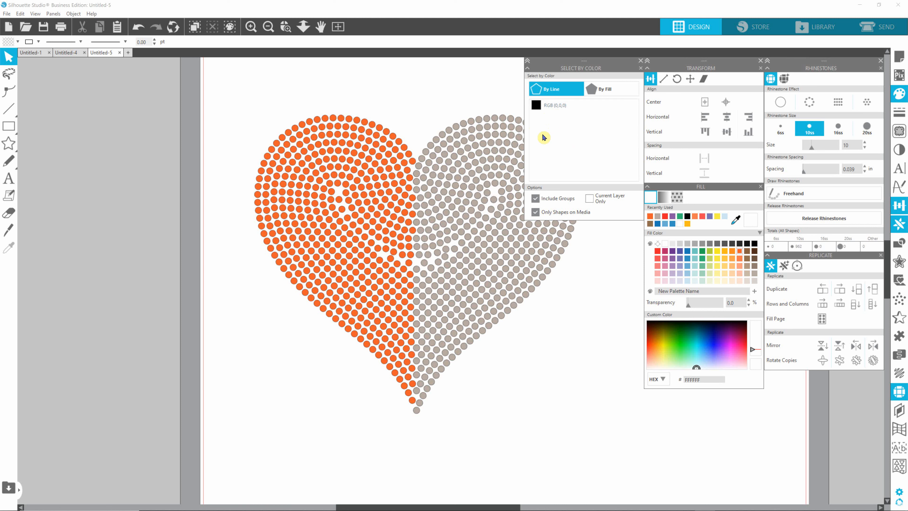
click(593, 88)
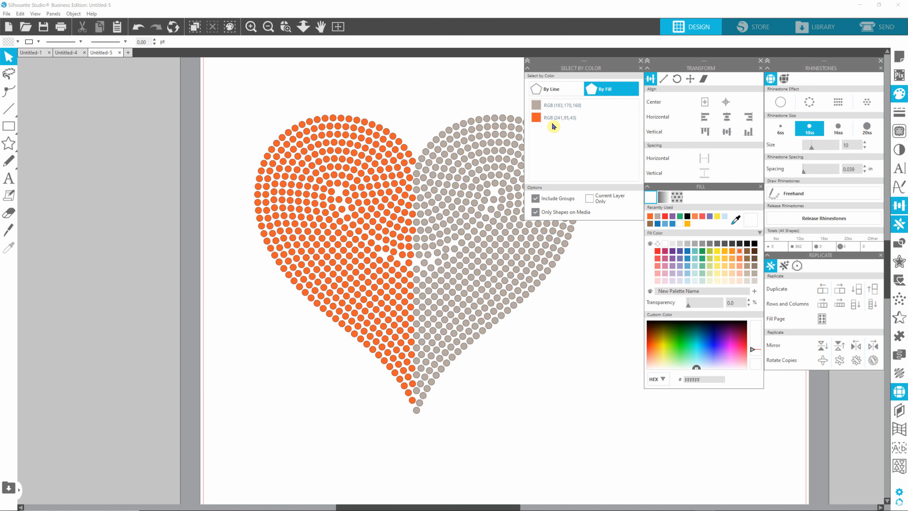
click(537, 119)
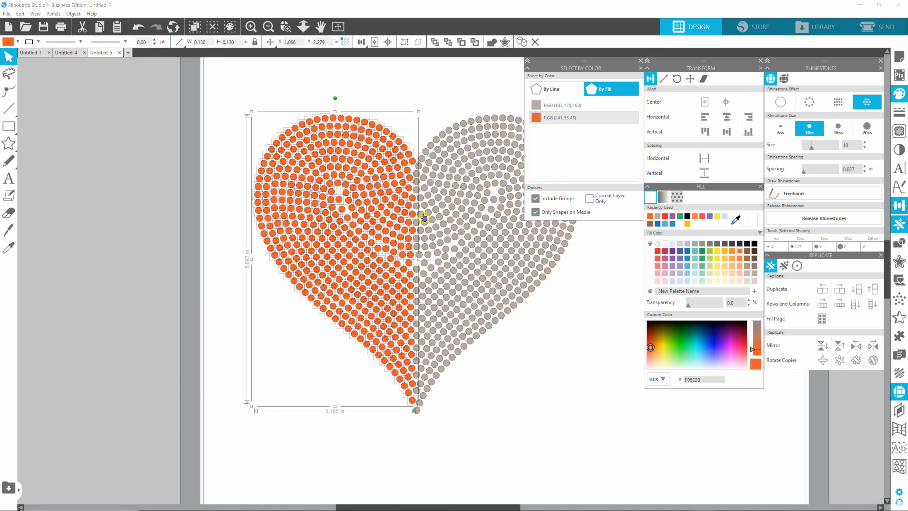
key(Delete)
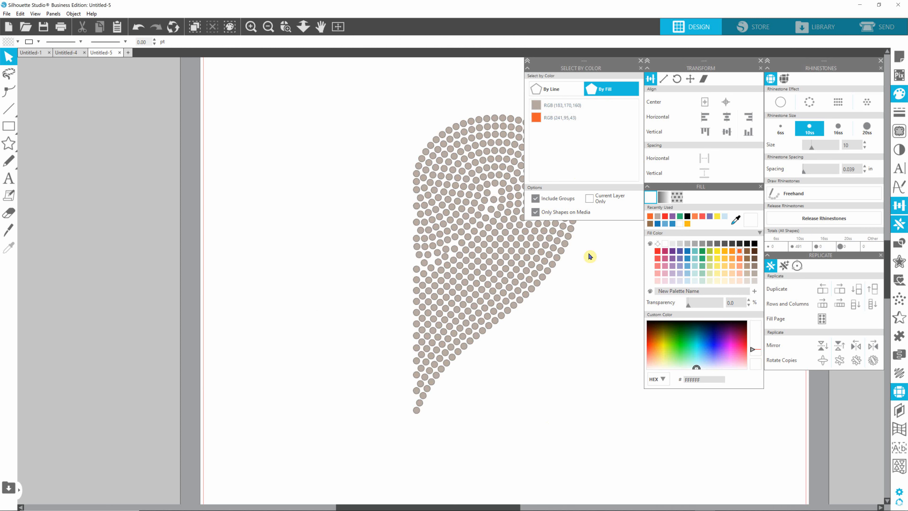
drag(642, 77, 117, 64)
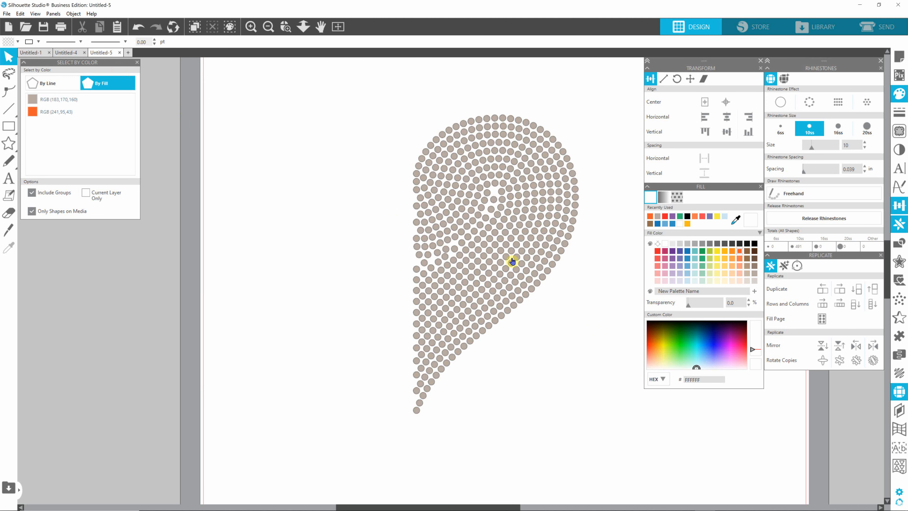
Move a single rhinestone near the centre of the remaining lobe slightly up and right into the gap.
scroll(512, 262, up, 3)
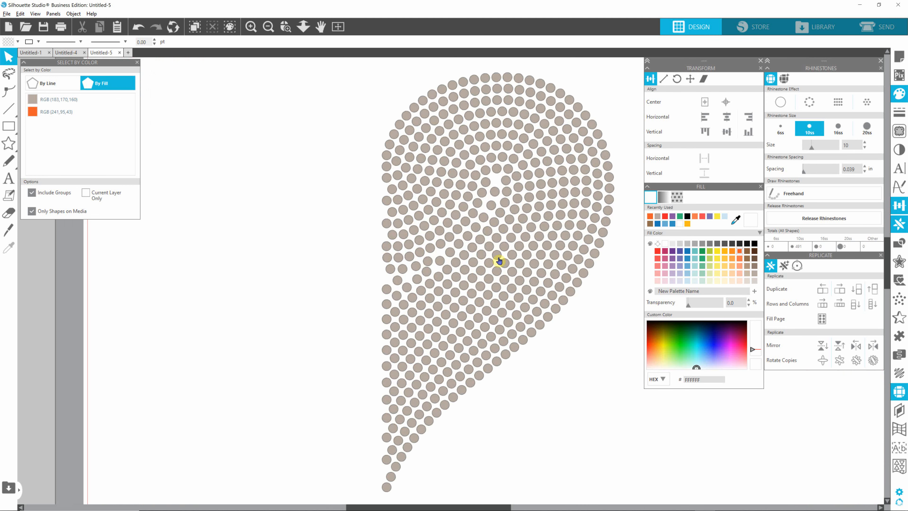
scroll(499, 261, up, 5)
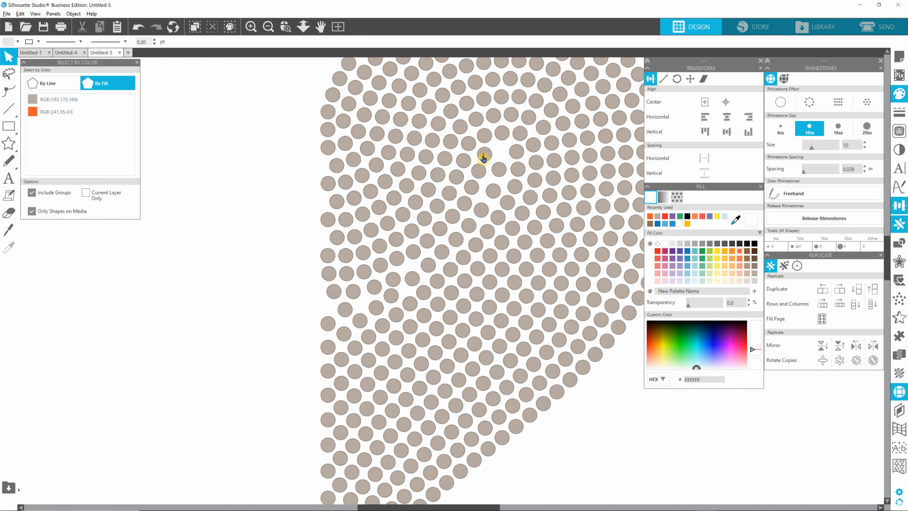
scroll(484, 157, up, 4)
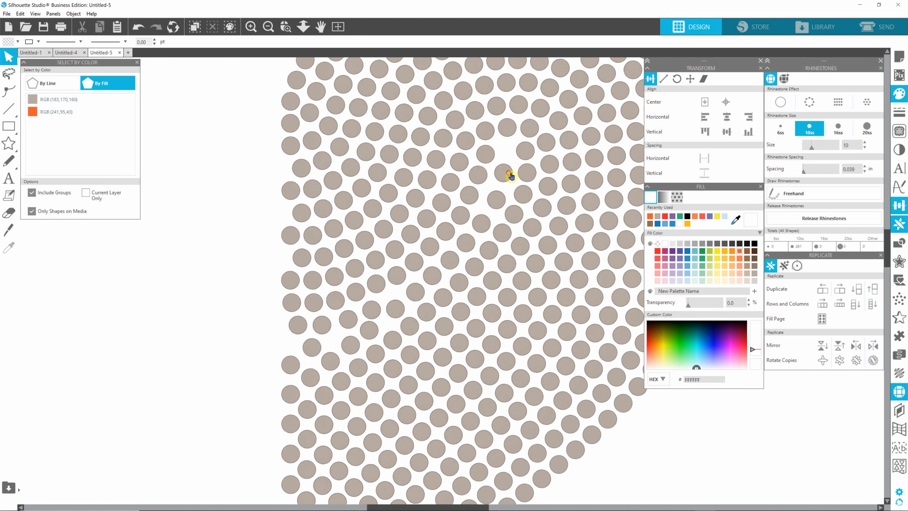
click(510, 175)
drag(504, 173, 508, 167)
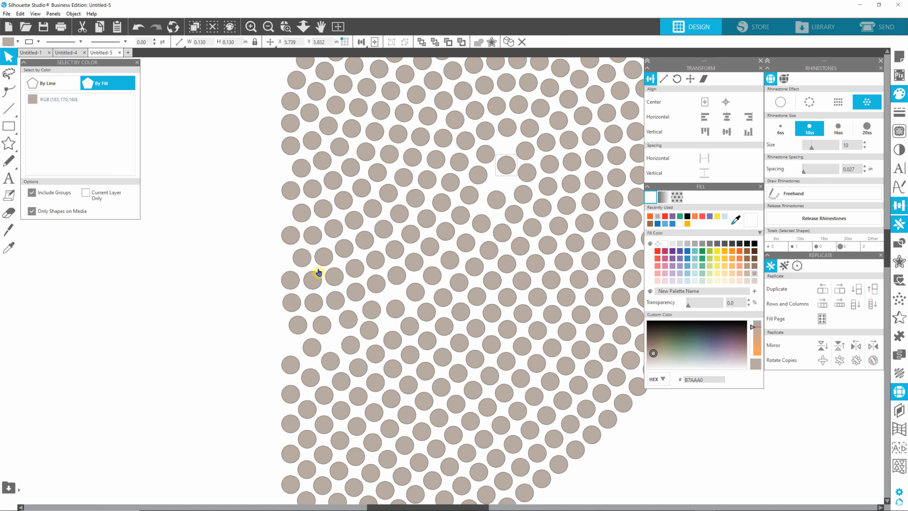
scroll(508, 172, up, 3)
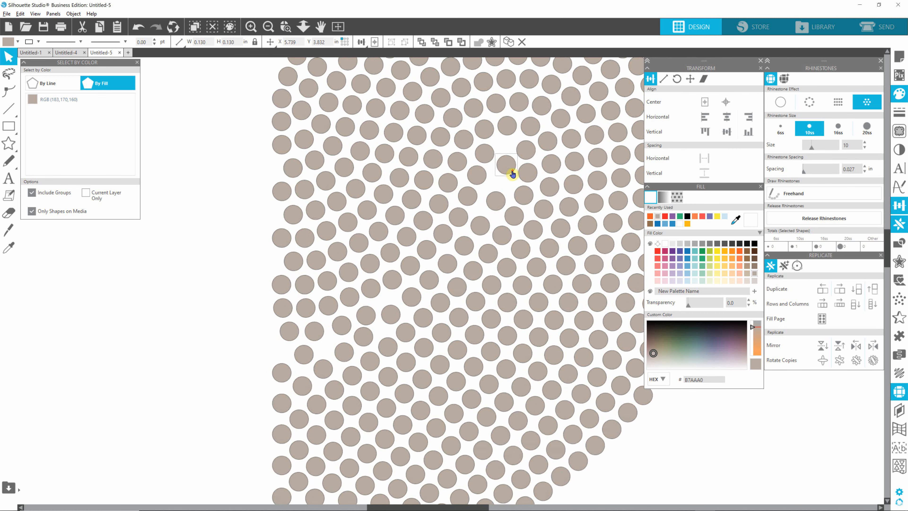
key(alt)
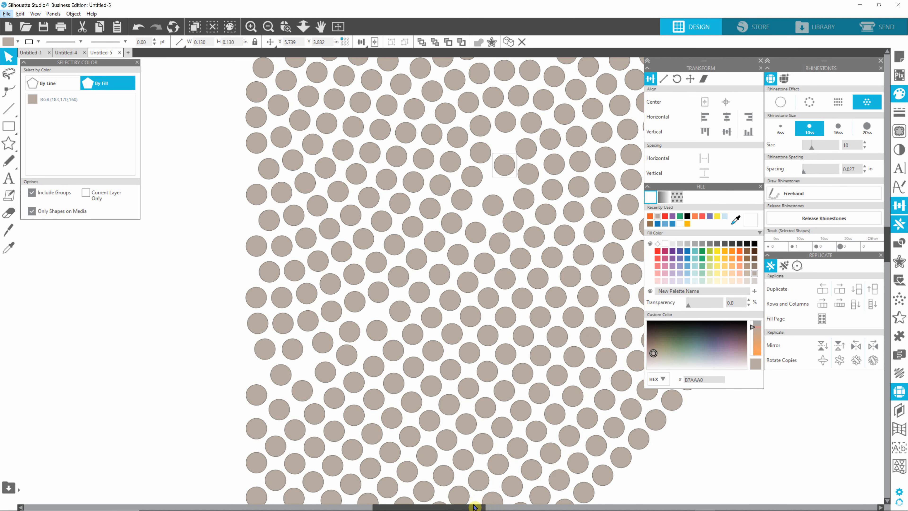
Move the fill and transform options clear of the heart and shift the loose rhinestone near the lobe's centre up into the row above.
drag(473, 507, 505, 508)
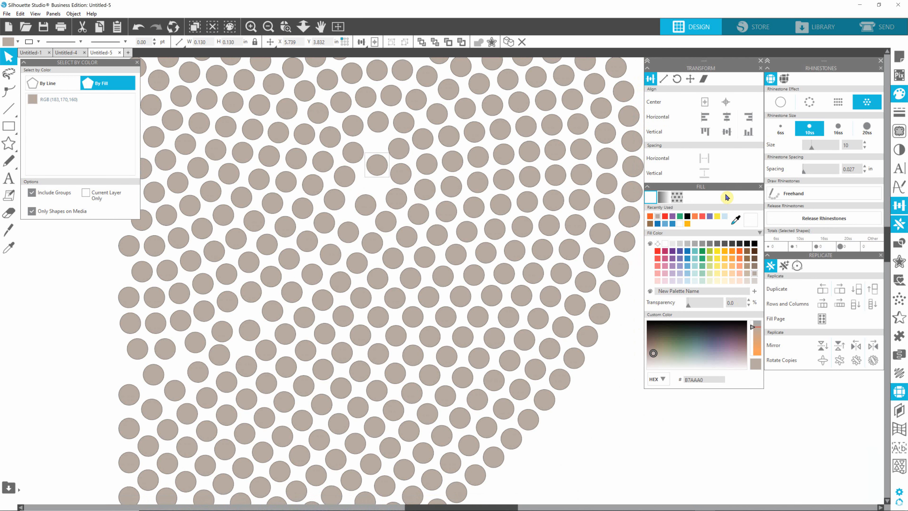
drag(726, 188, 848, 362)
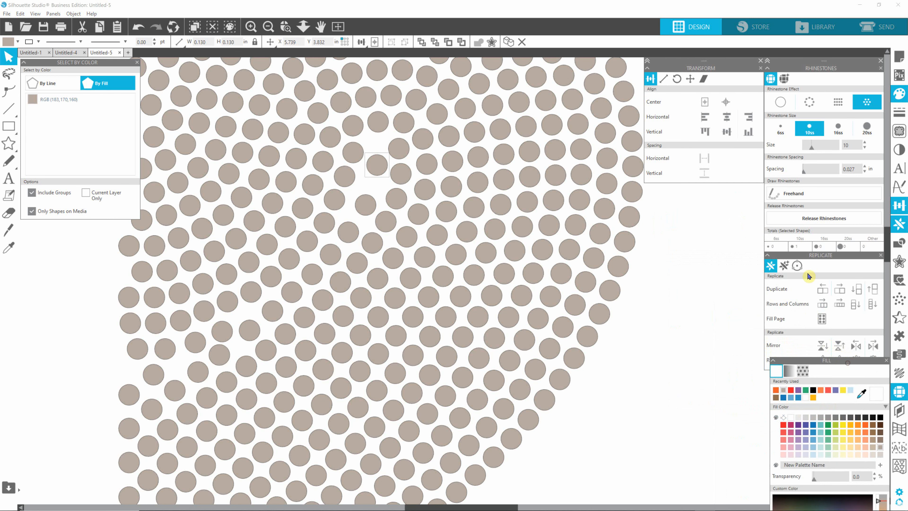
drag(711, 67, 833, 461)
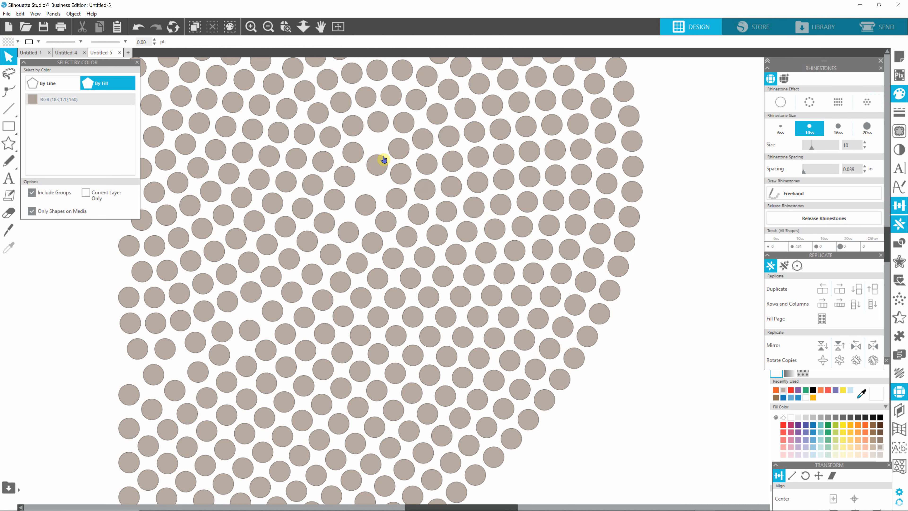
click(378, 166)
drag(378, 166, 378, 148)
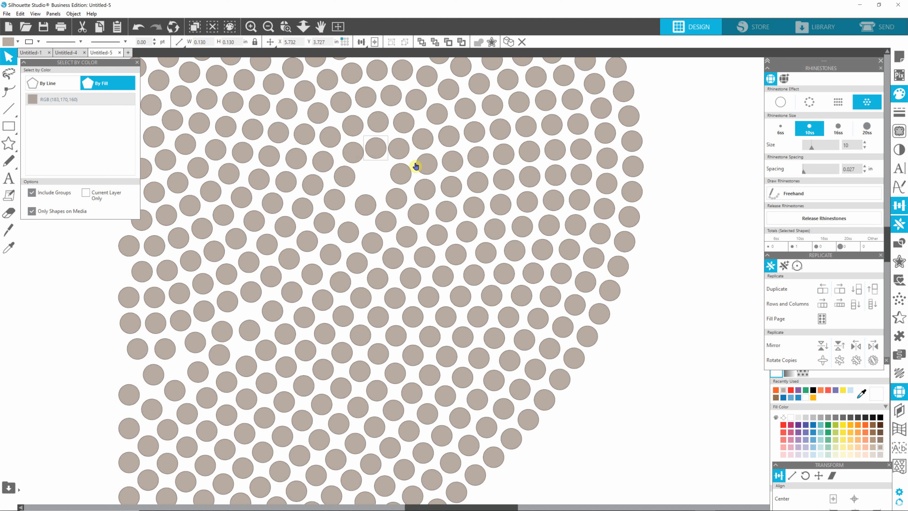
Bring the alignment and spacing options back beside the heart and select the row of ten rhinestones from the central gap toward the lobe's right edge.
click(354, 158)
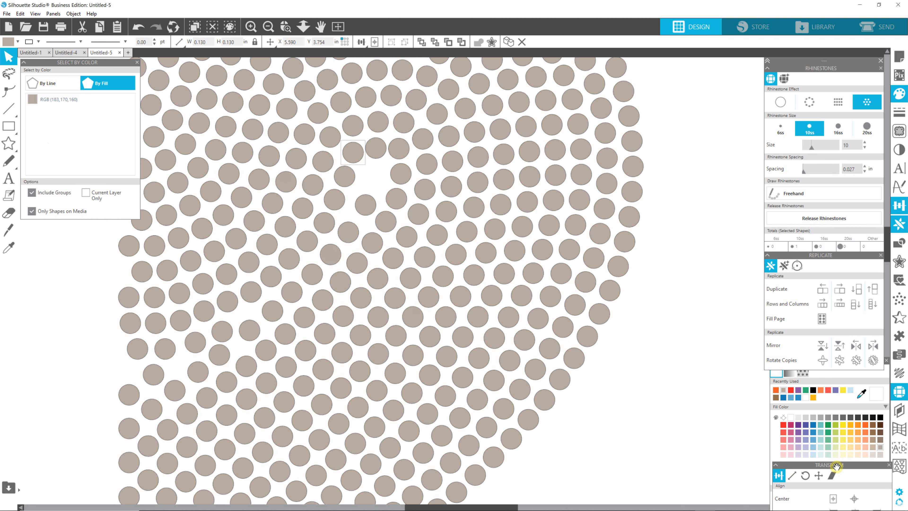
drag(831, 465, 762, 75)
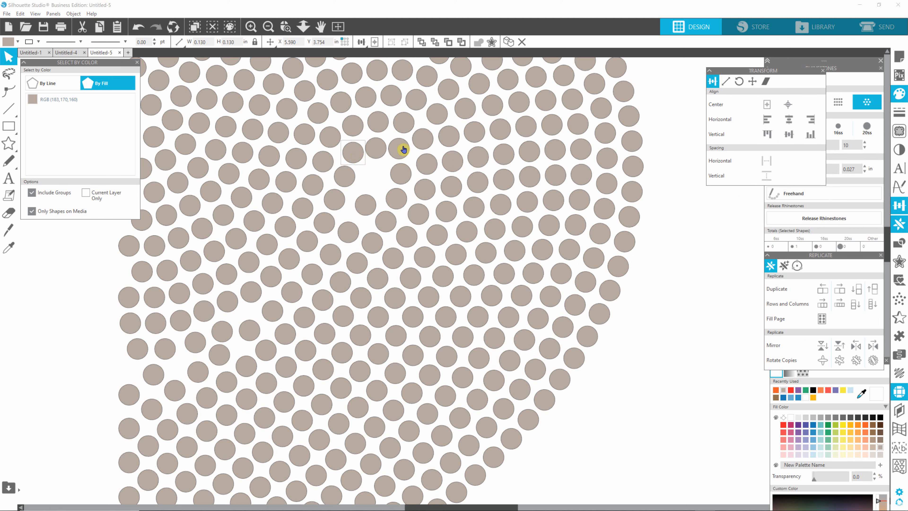
shift+click(376, 149)
shift+click(398, 152)
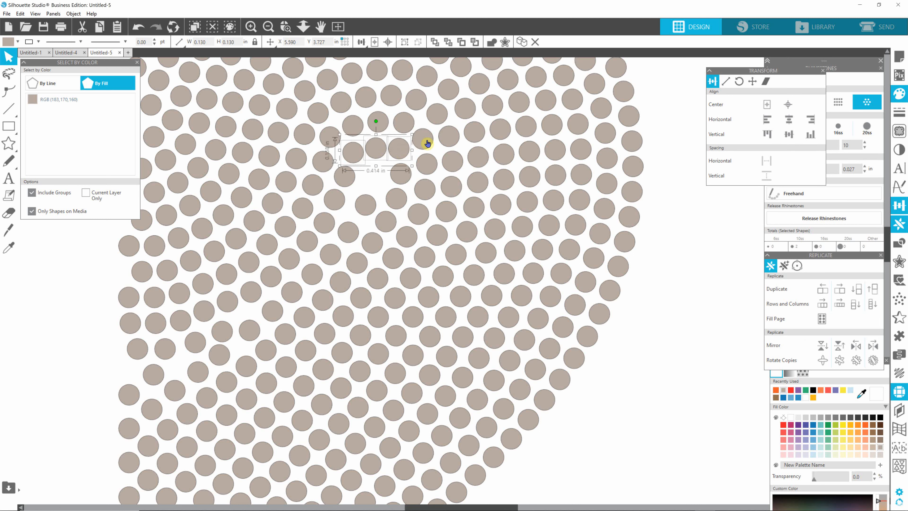
shift+click(425, 139)
shift+click(449, 139)
shift+click(475, 136)
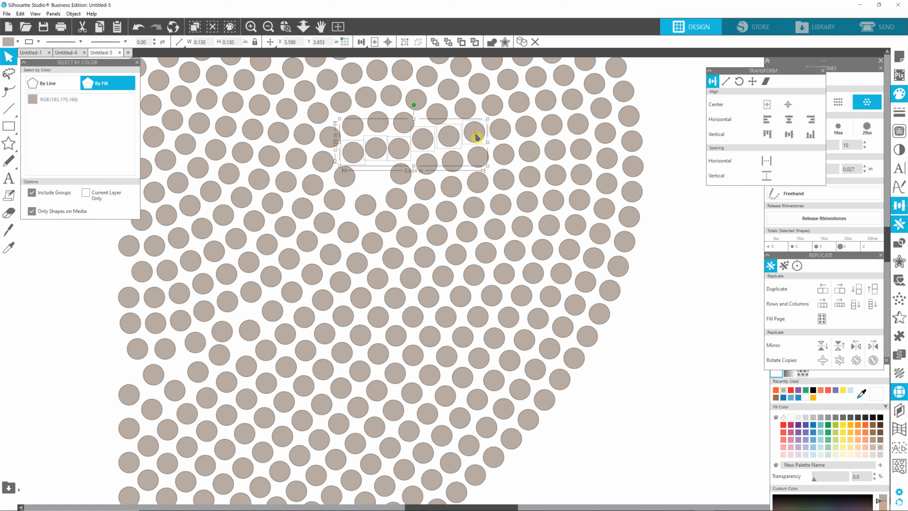
shift+click(499, 133)
shift+click(524, 130)
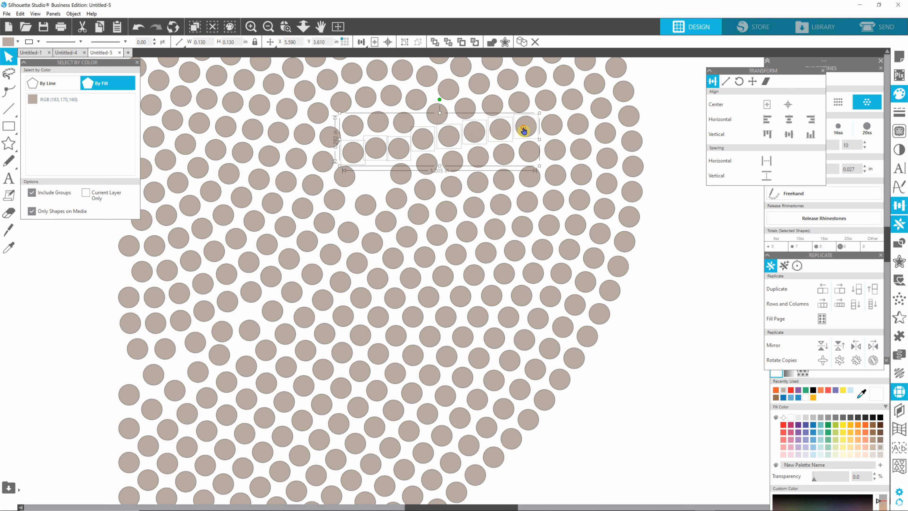
shift+click(552, 128)
shift+click(580, 127)
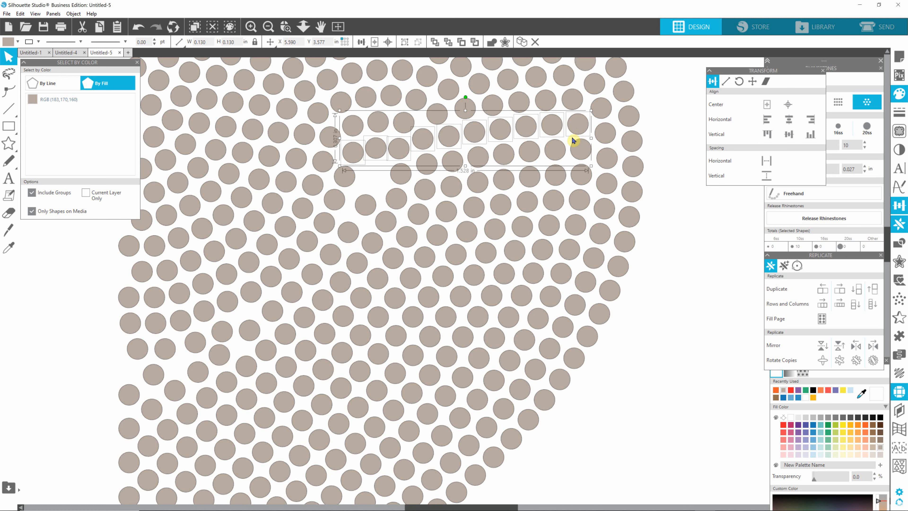
Space the selected row of ten rhinestones evenly in the horizontal direction and move a lower stone up into the gap beneath the row.
click(767, 162)
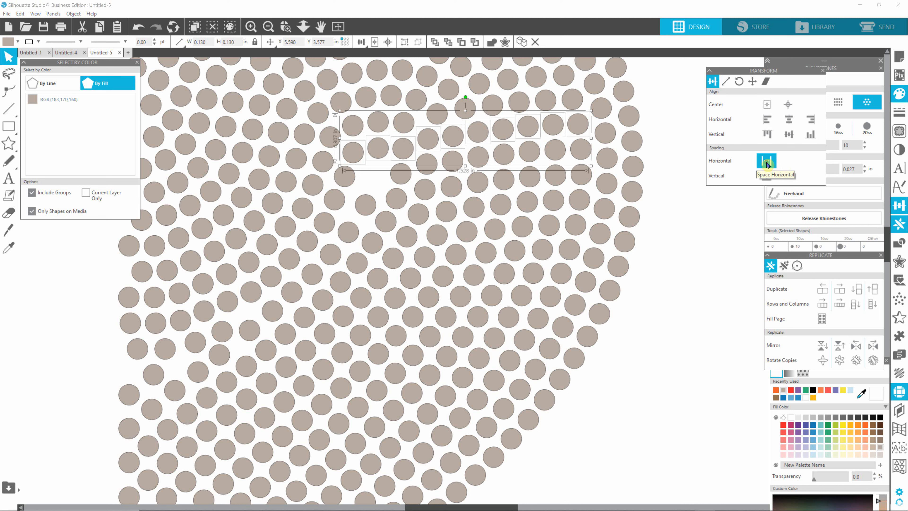
click(680, 286)
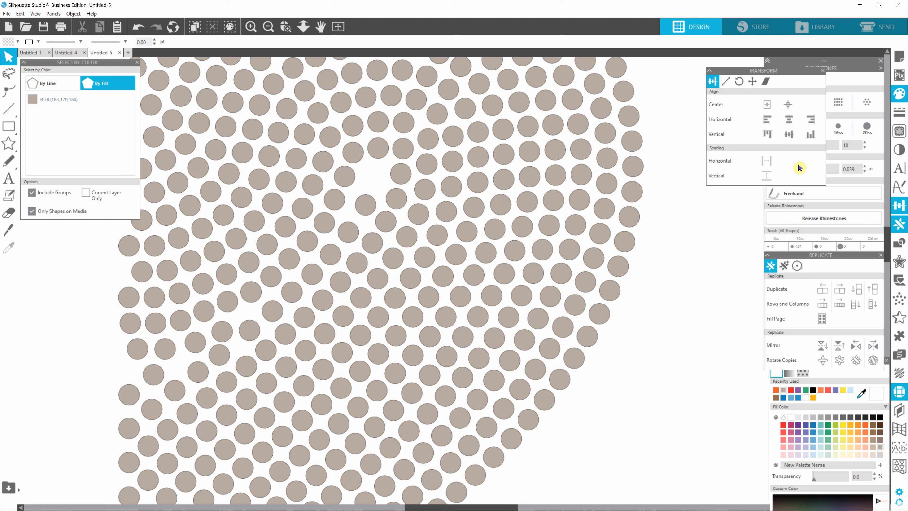
click(366, 205)
drag(366, 205, 376, 175)
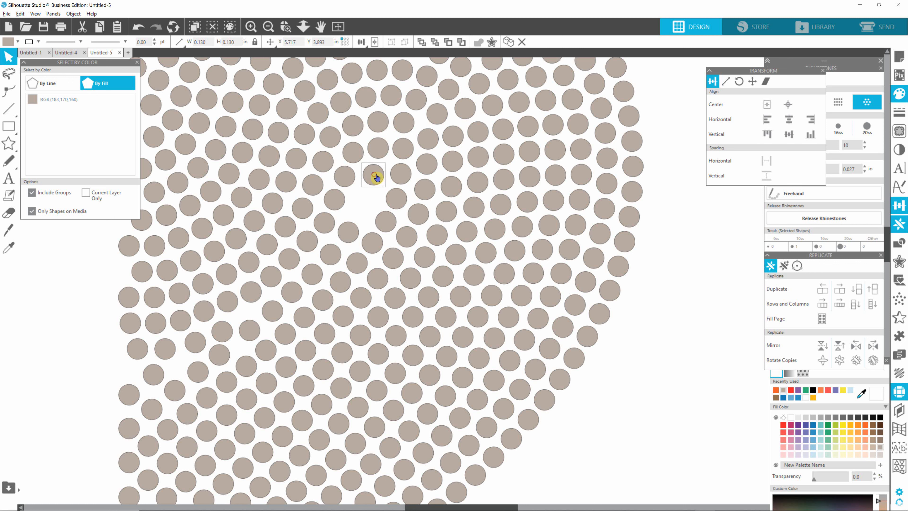
Shift the rhinestones diagonally below the filled gap up and to the right, one by one, to even out their spacing.
drag(376, 177, 302, 285)
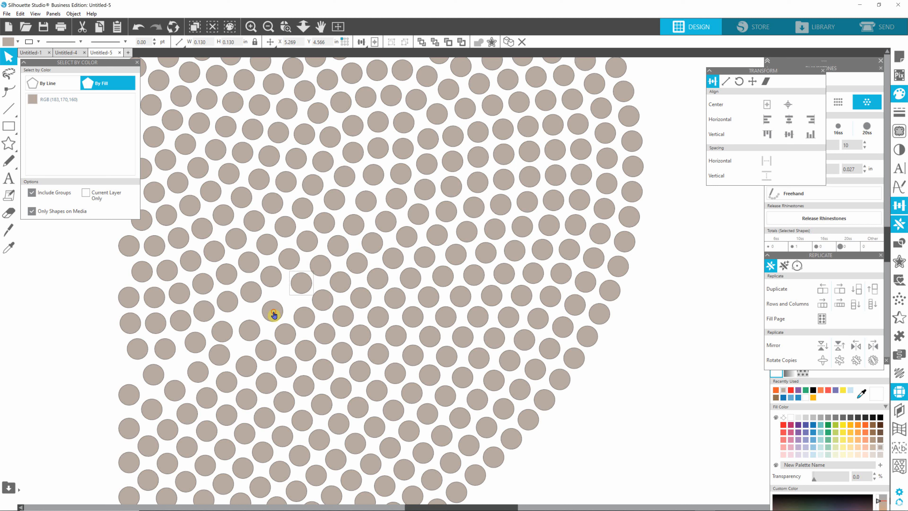
drag(274, 314, 286, 305)
click(284, 304)
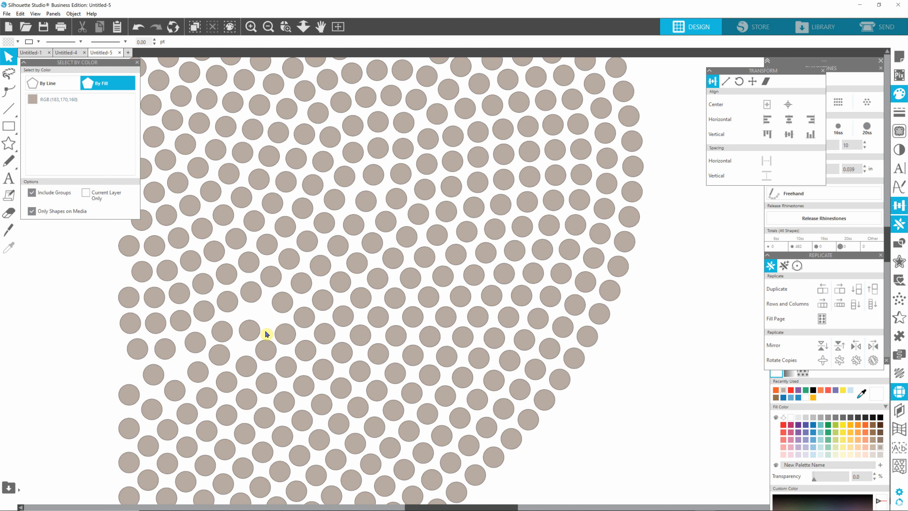
drag(254, 332, 262, 317)
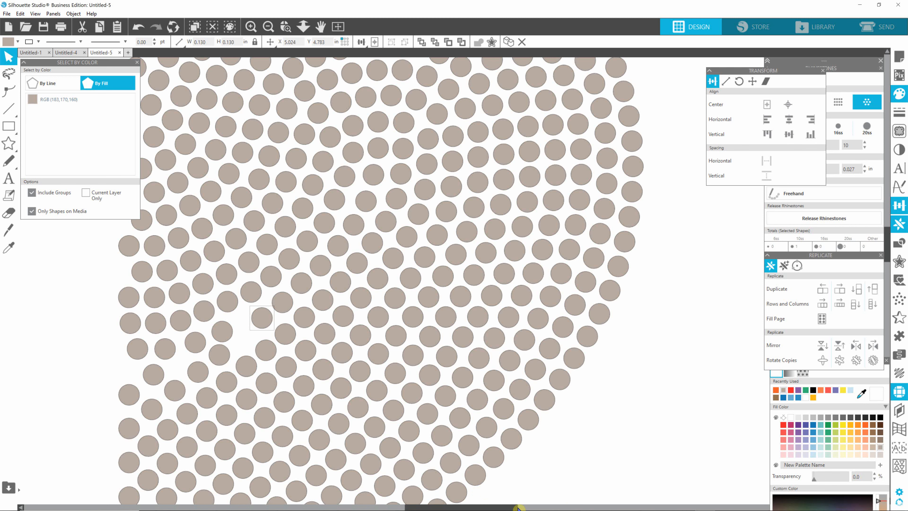
Move a rhinestone into the remaining inner gap near the straight edge and fine-tune the stone diagonally above it.
click(528, 508)
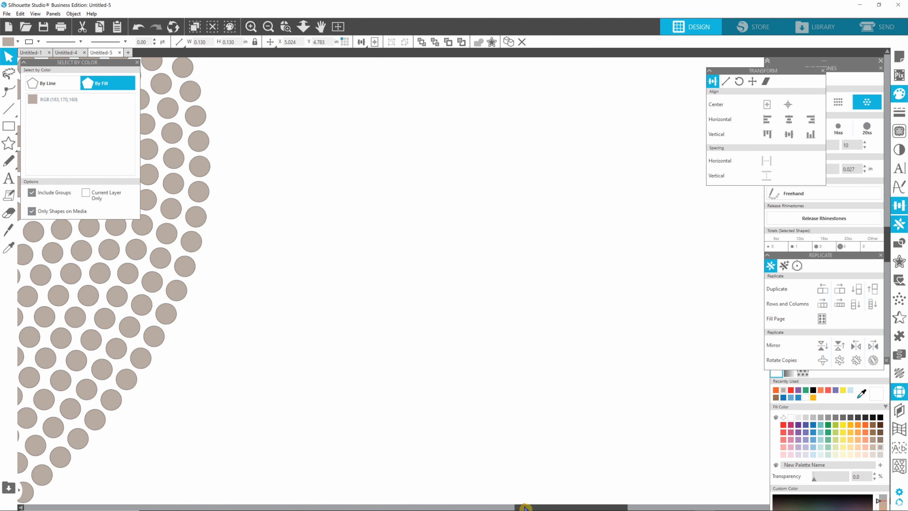
click(20, 507)
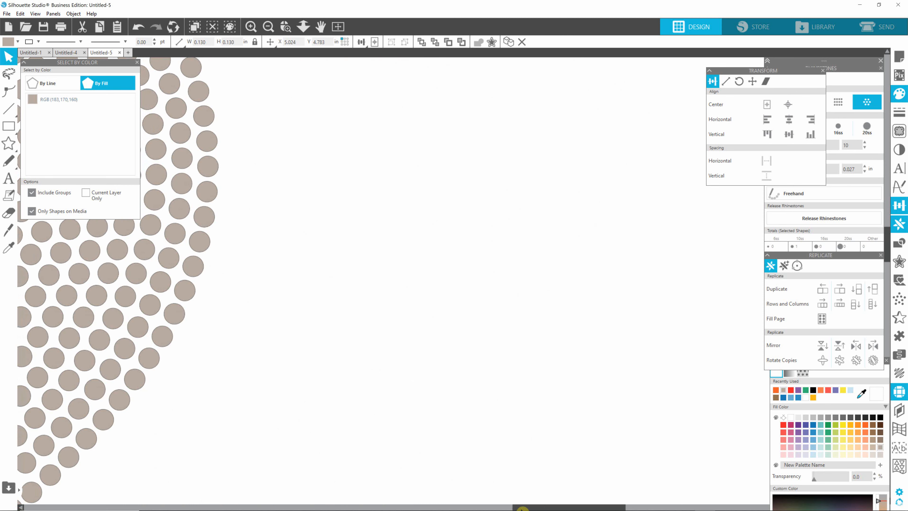
drag(539, 507, 381, 508)
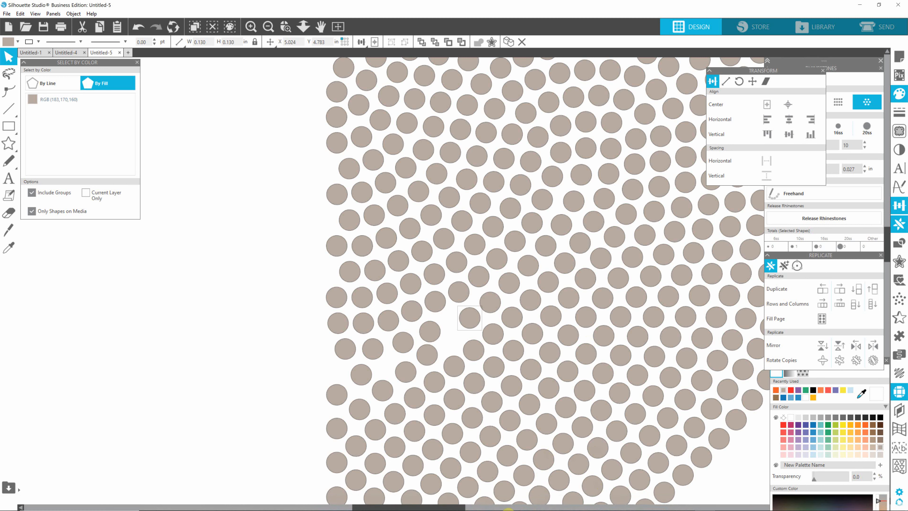
click(436, 333)
drag(436, 334, 449, 333)
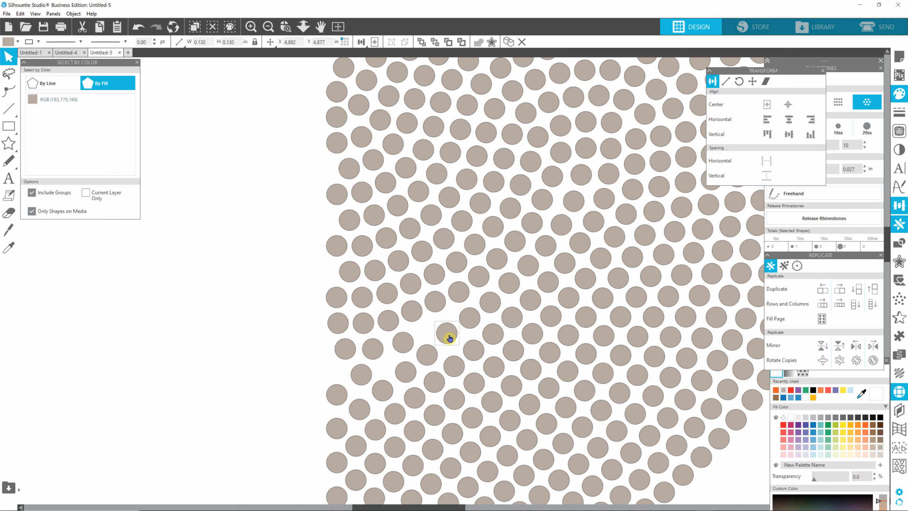
drag(450, 338, 452, 342)
click(472, 321)
drag(469, 318, 468, 318)
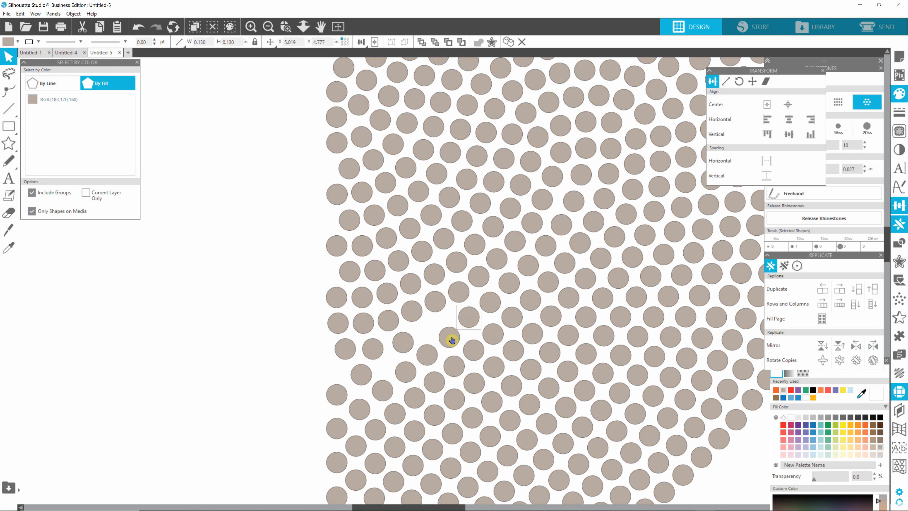
Reposition the rhinestones around the open space between the inner gap and the straight edge to close it.
click(429, 359)
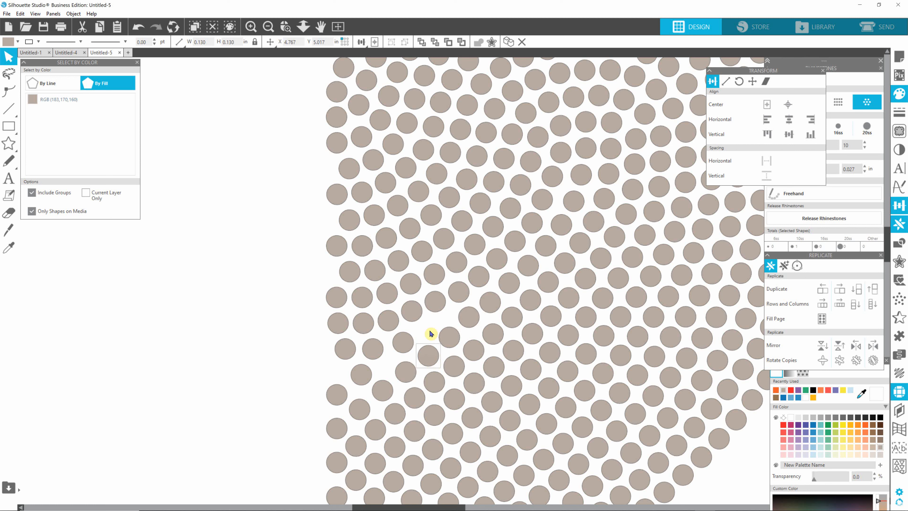
drag(434, 308, 439, 315)
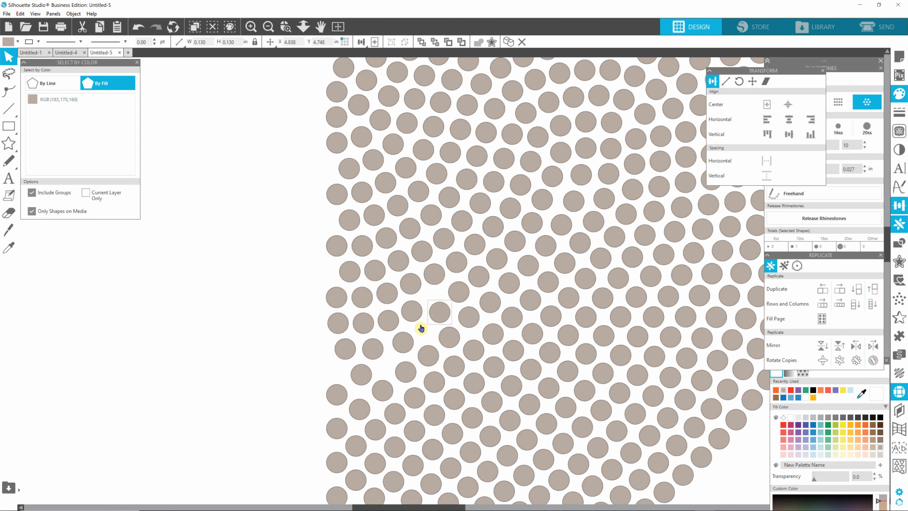
click(406, 346)
drag(406, 348, 419, 330)
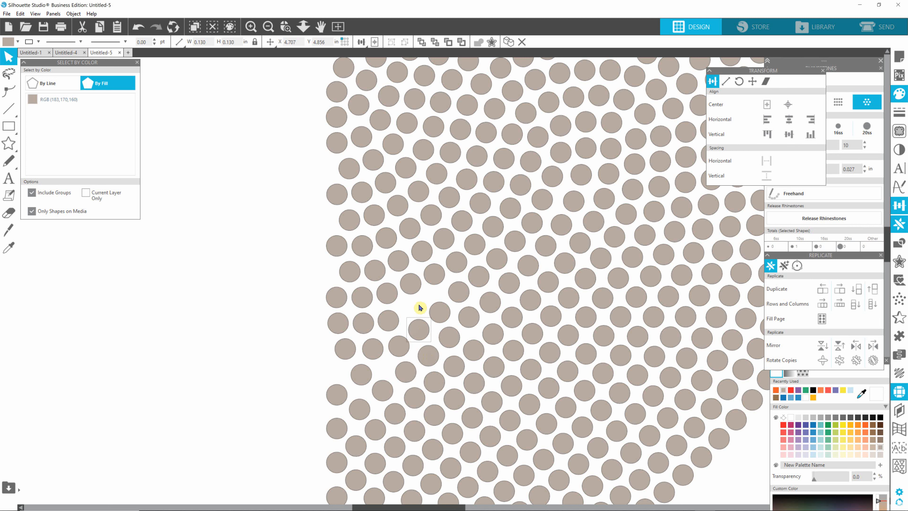
Shift rhinestones along the upper straight edge and down to the former gap so their spacing is more even.
click(413, 289)
drag(413, 290, 341, 195)
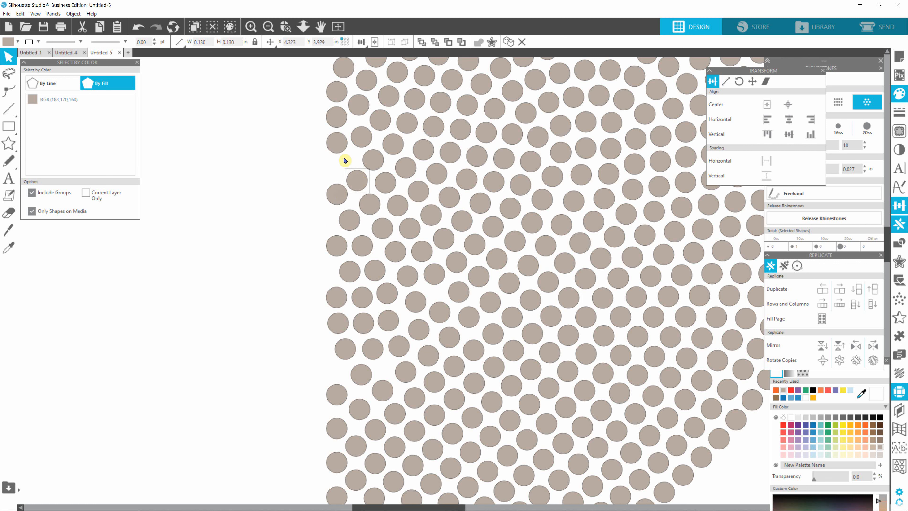
drag(338, 147, 345, 157)
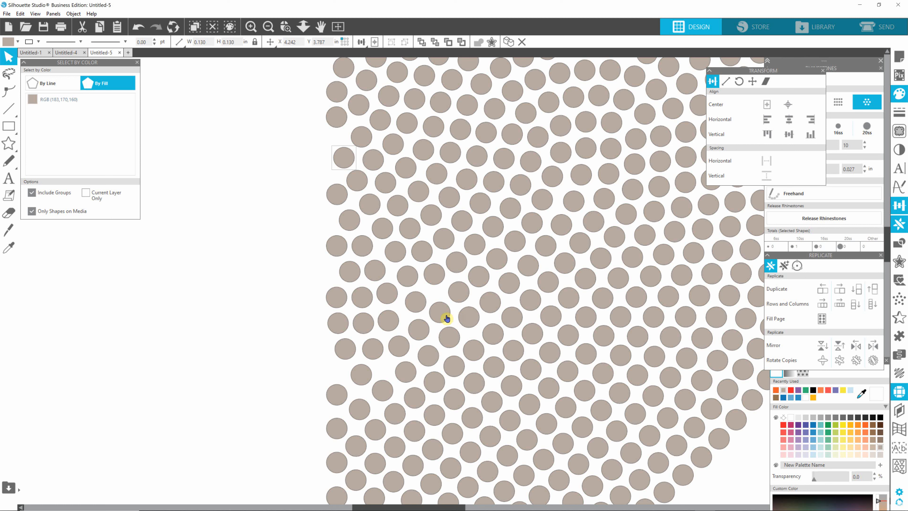
click(420, 304)
drag(417, 304, 415, 304)
drag(367, 141, 434, 276)
click(420, 252)
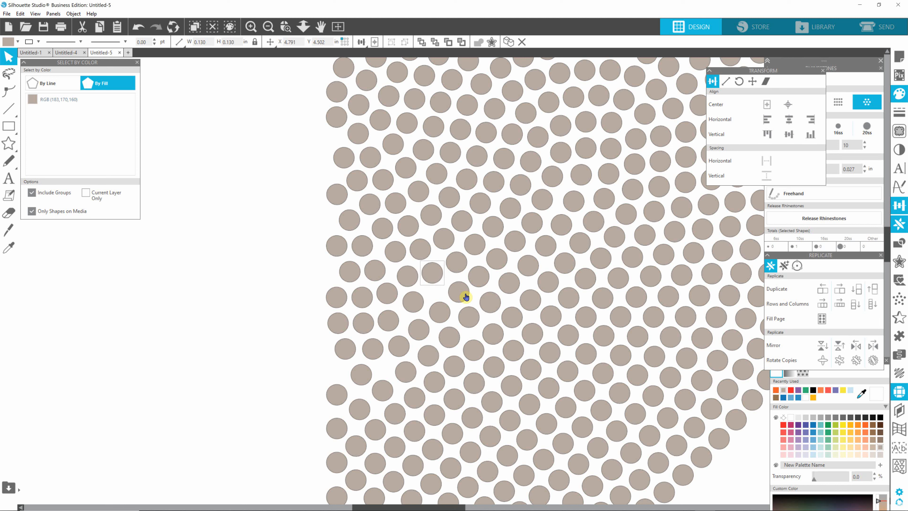
Nudge the inner rhinestones beside the former gap and the stones diagonally above them into evenly spaced positions.
click(469, 319)
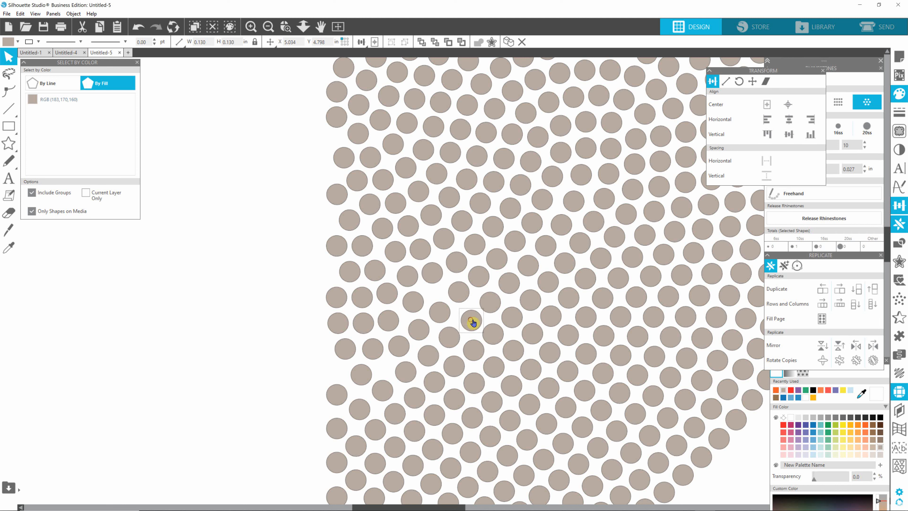
drag(470, 320, 462, 294)
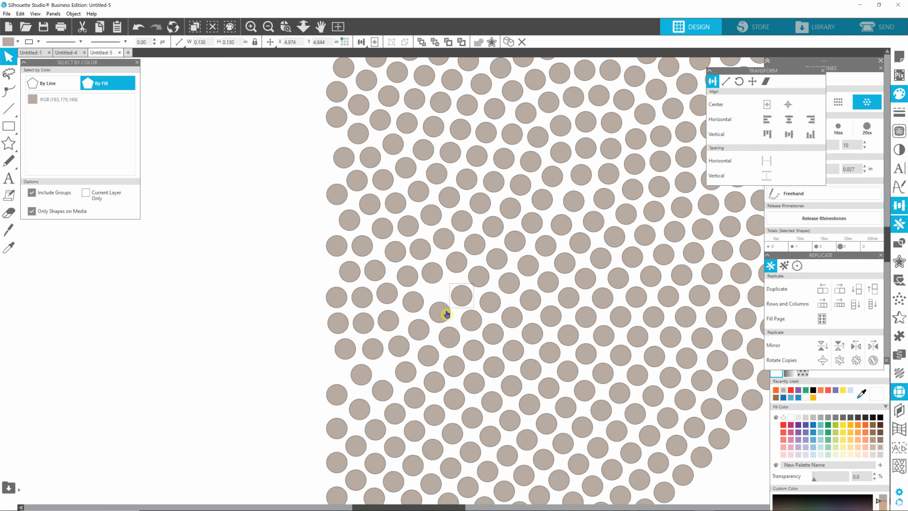
click(449, 339)
drag(449, 339, 450, 342)
drag(432, 274, 481, 247)
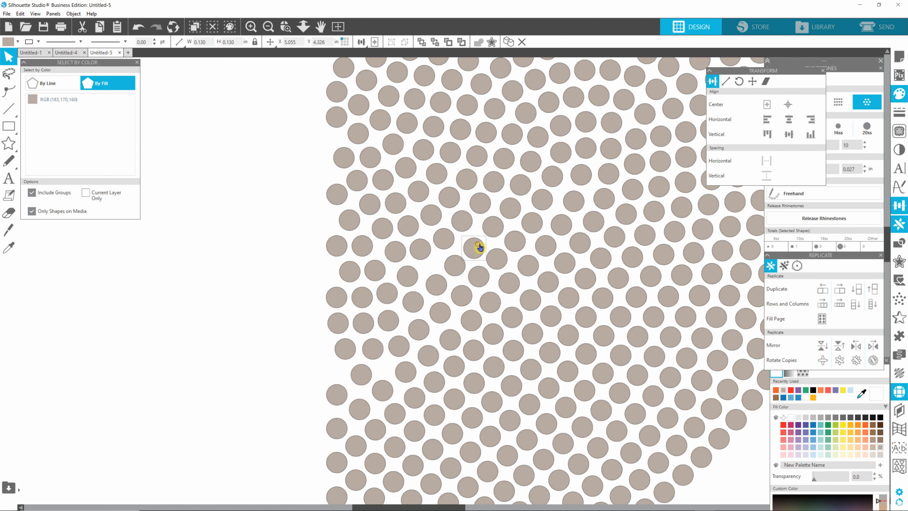
Shift the diagonal line of rhinestones running up to the top of the straight edge to even out its spacing.
click(427, 253)
drag(421, 253, 428, 262)
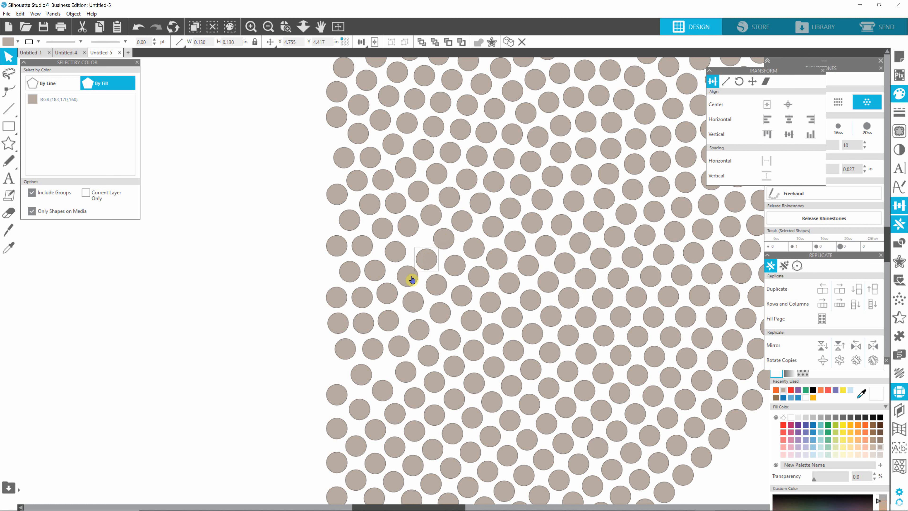
click(409, 226)
drag(409, 226, 416, 234)
click(397, 203)
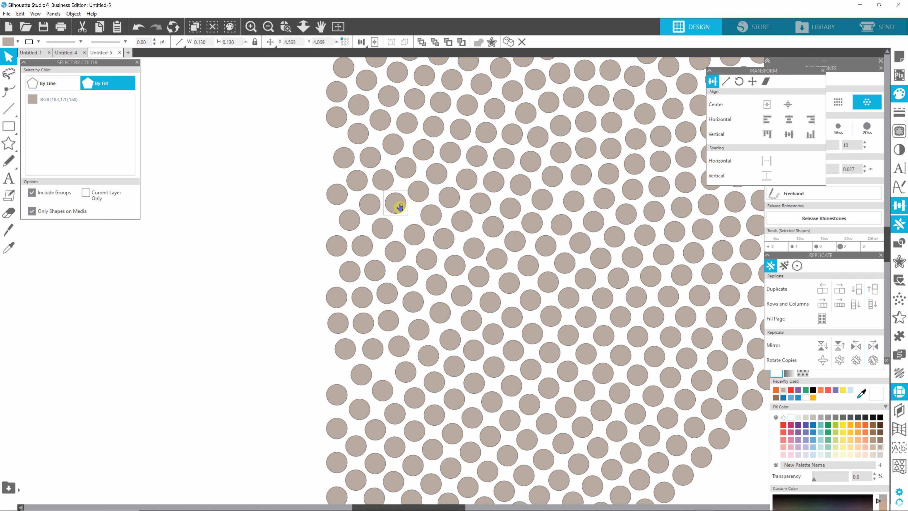
drag(397, 202, 404, 211)
click(383, 181)
drag(383, 181, 365, 140)
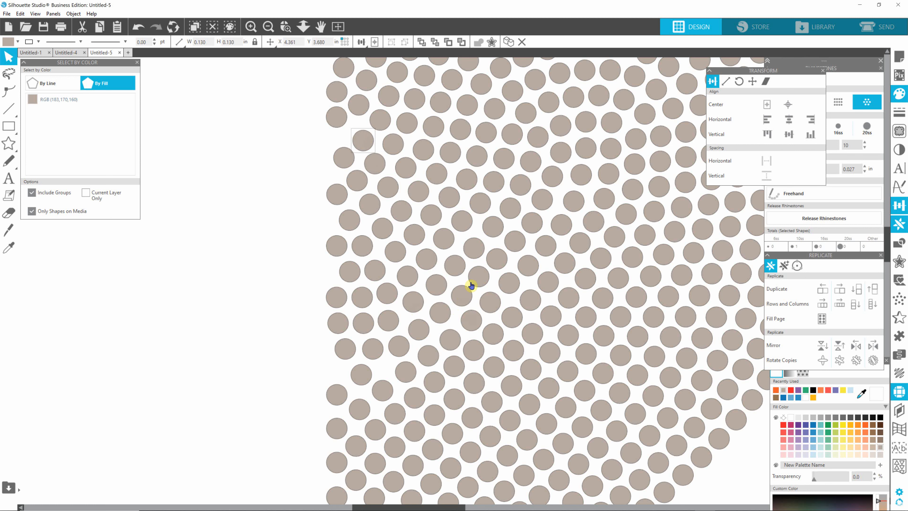
Fine-tune individual rhinestones around the reworked inner area for uniform gaps.
click(451, 346)
click(492, 230)
drag(491, 227, 490, 230)
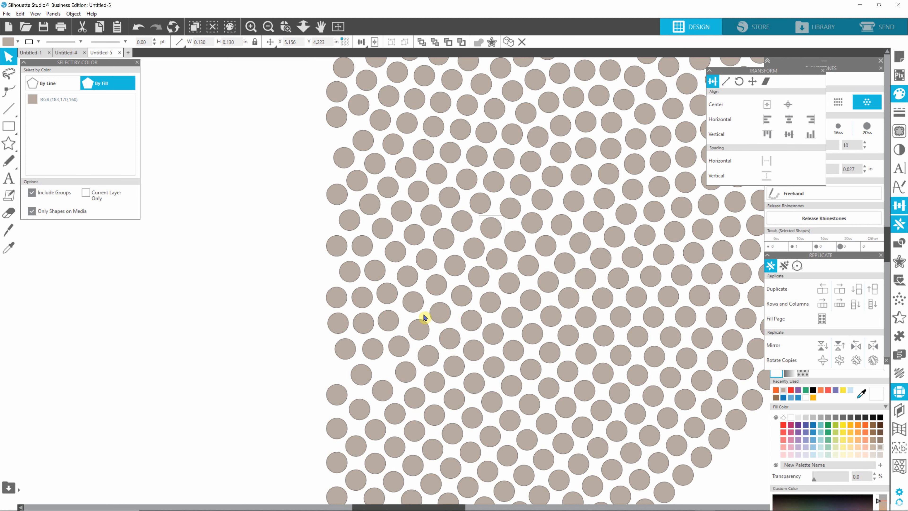
click(412, 305)
Select all rhinestones of the half heart and mirror a copy to its left to complete the heart.
scroll(495, 365, down, 3)
scroll(495, 364, down, 5)
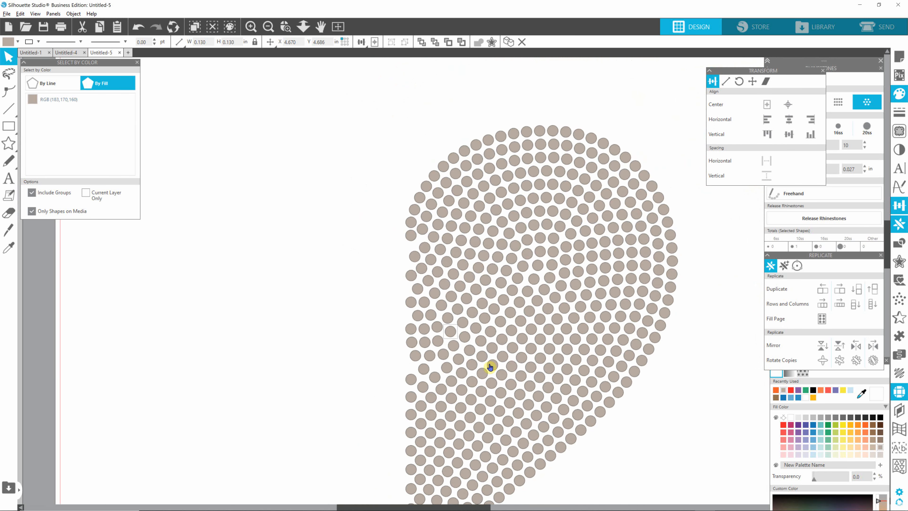
scroll(488, 368, down, 2)
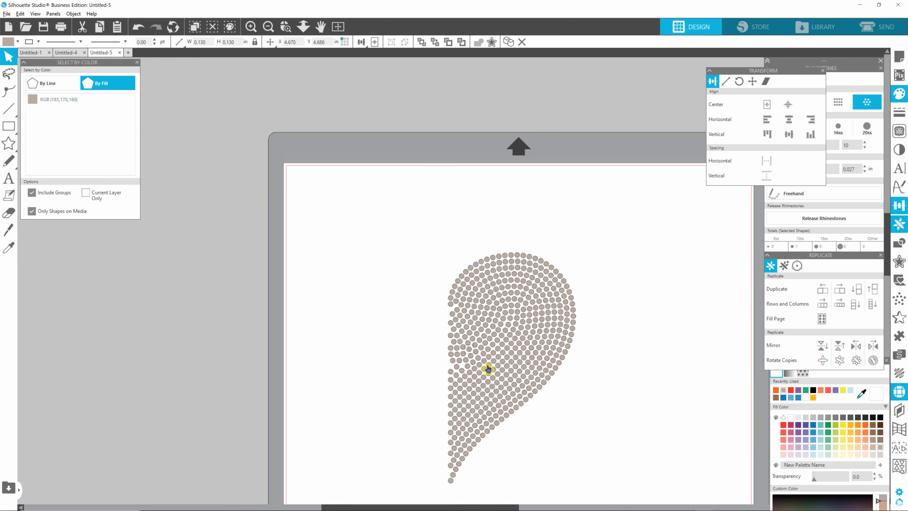
drag(616, 231, 440, 473)
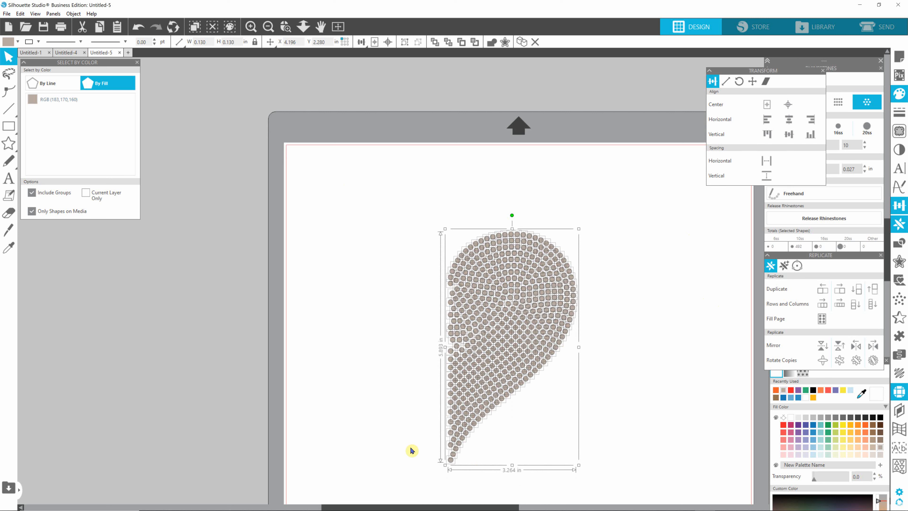
click(855, 349)
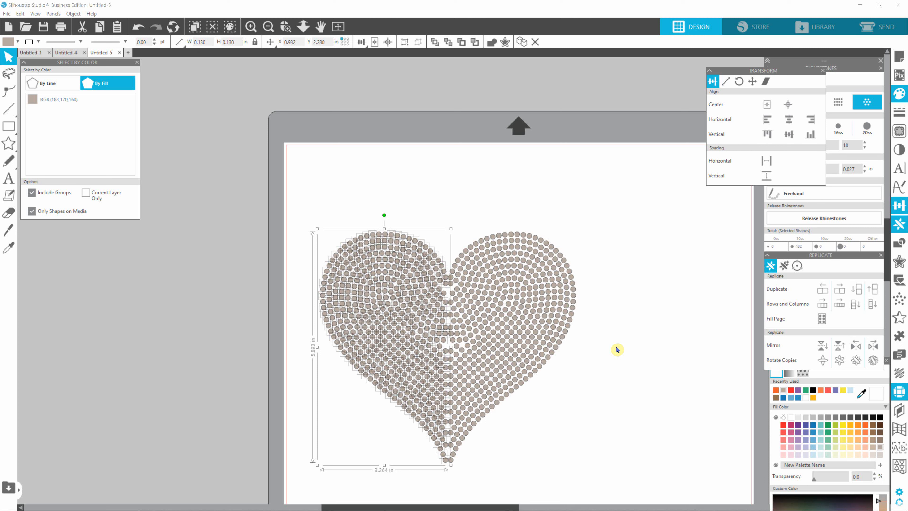
Group the mirrored left half of the heart, fill it with orange and deselect it.
key(i)
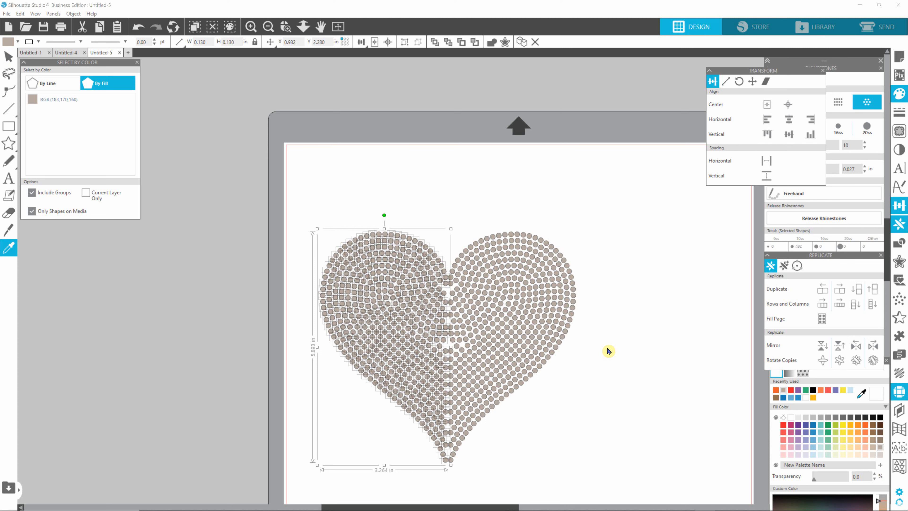
click(372, 352)
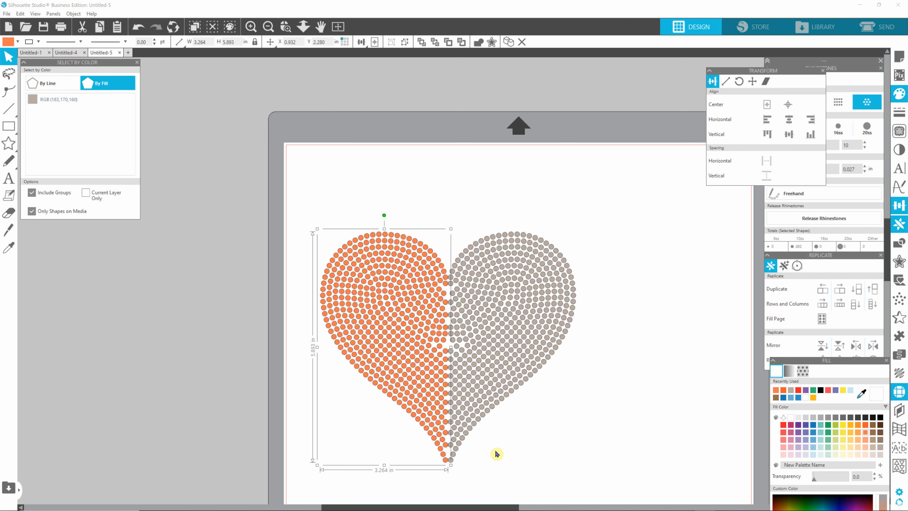
click(559, 415)
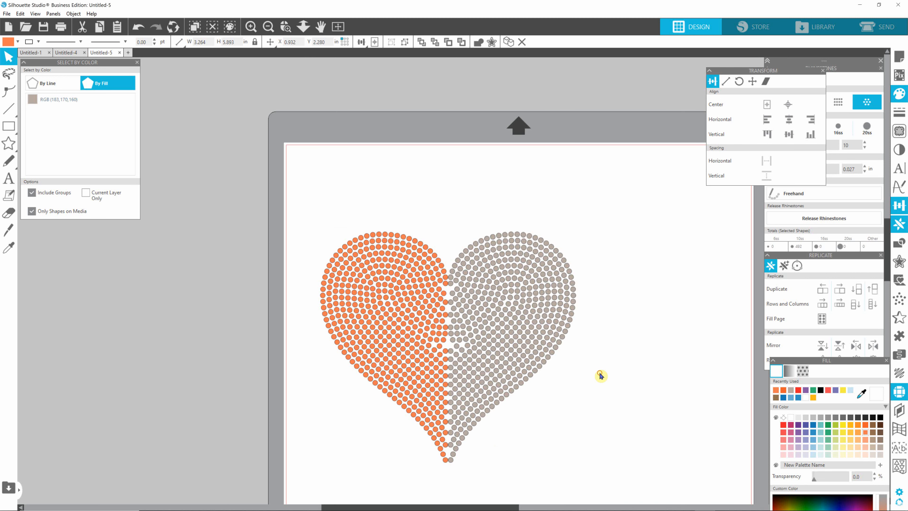
Nudge the orange half of the heart right toward the grey half, to an X position of about 1.06 in.
click(411, 348)
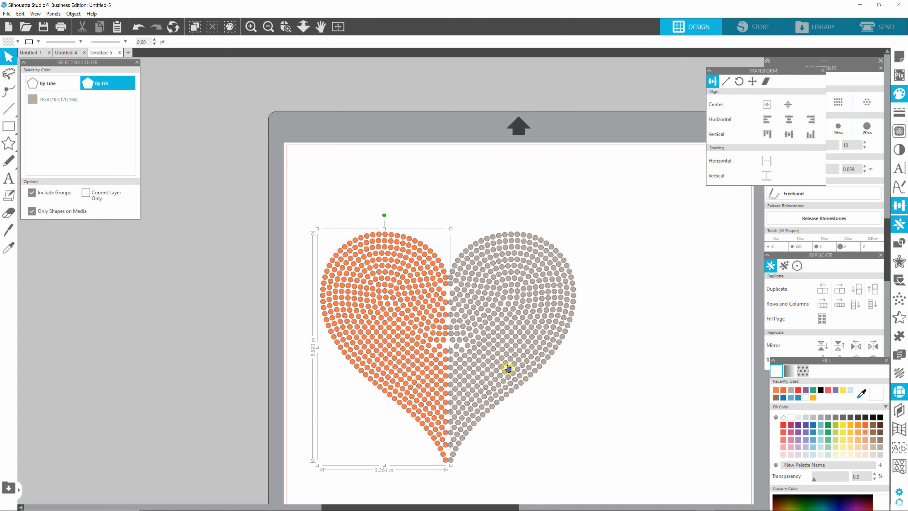
key(Right)
key(Right)
key(Right)
key(Right)
key(Right)
key(Right)
key(Right)
key(Right)
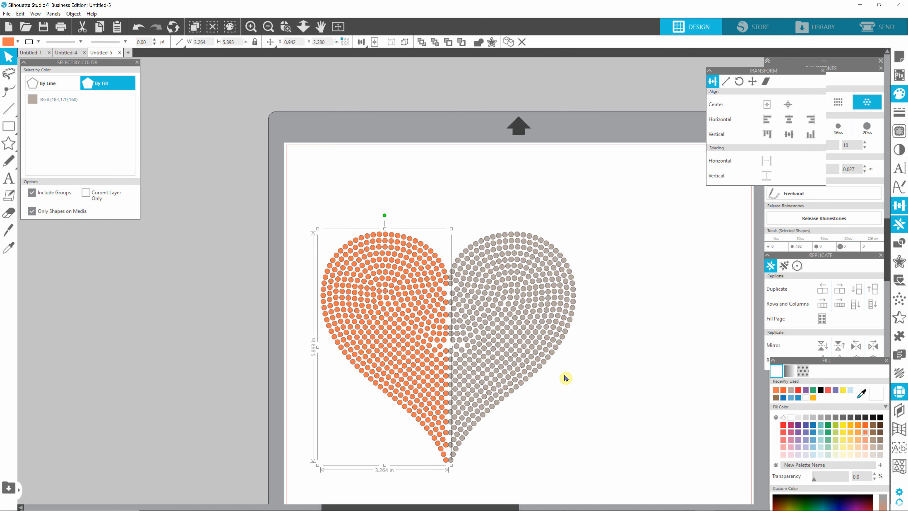
key(Right)
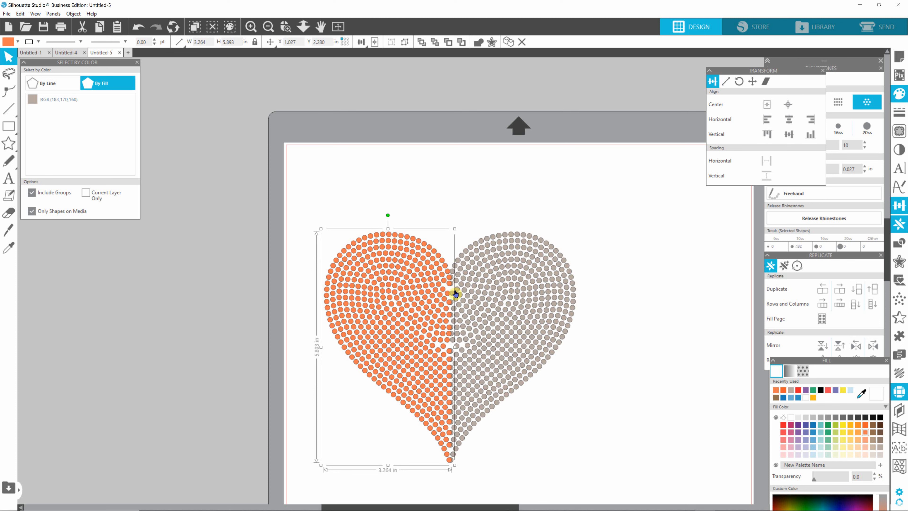
key(Right)
key(Right)
key(Right)
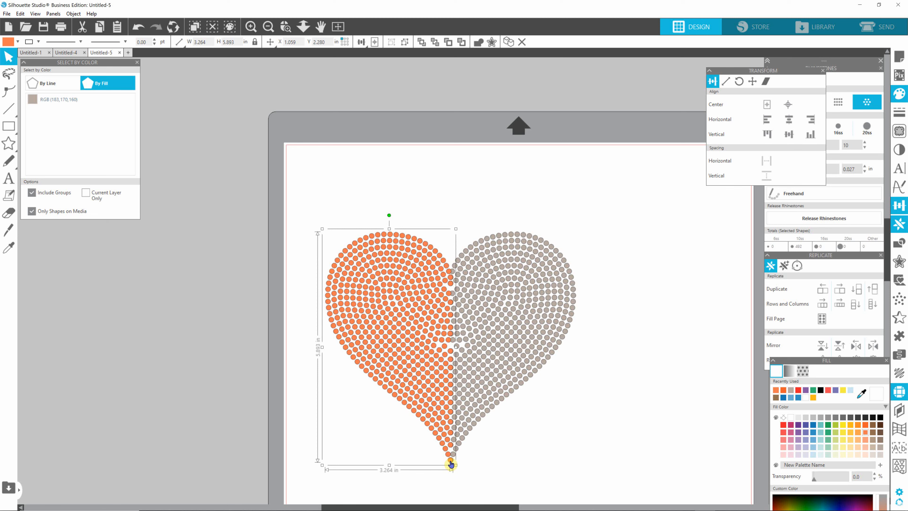
Nudge the orange half of the heart to an X position of 1.066 in, exactly overlapping the center column of stones, and deselect it.
key(Right)
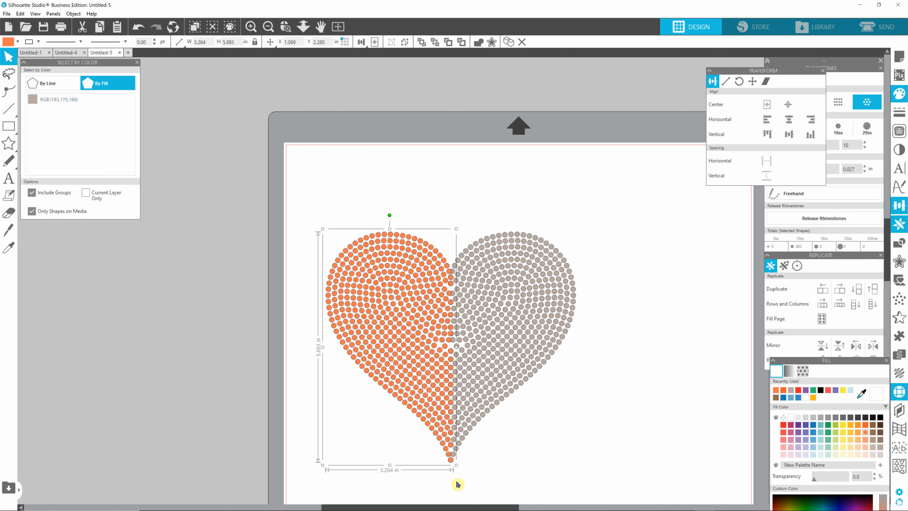
scroll(453, 486, up, 4)
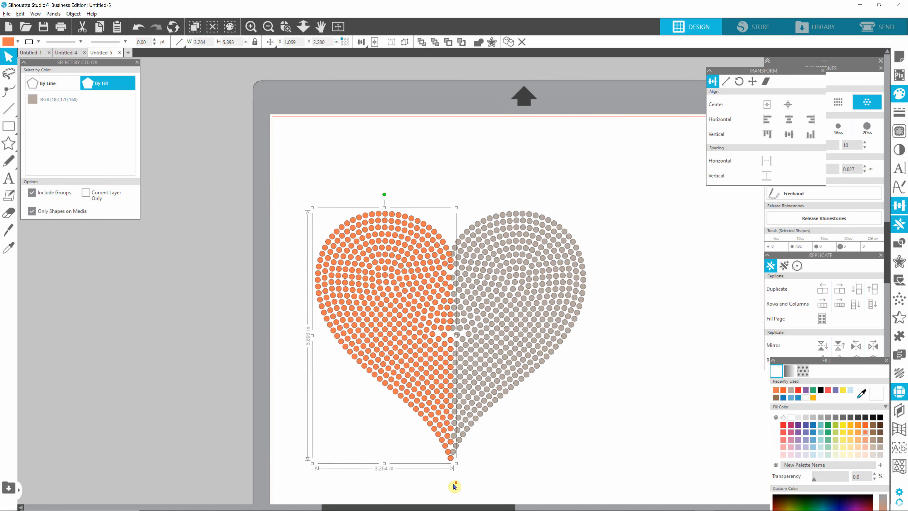
scroll(457, 461, up, 5)
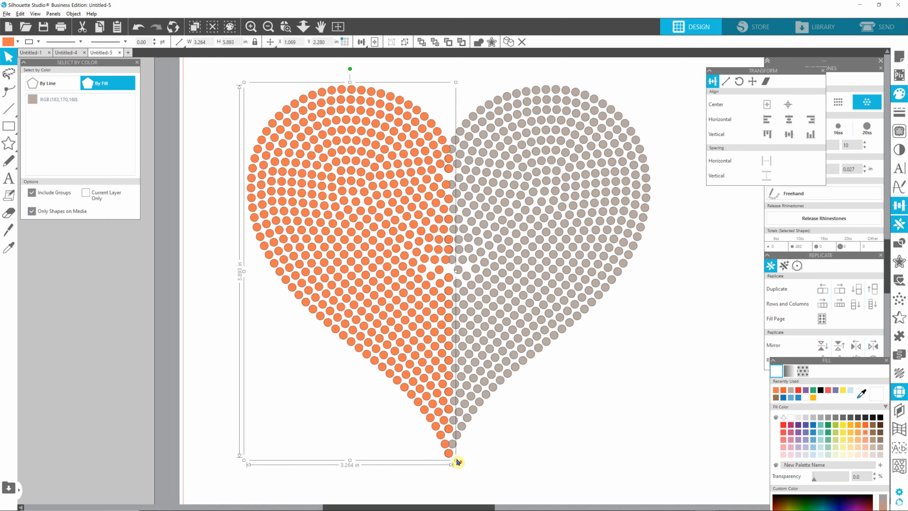
scroll(460, 463, up, 4)
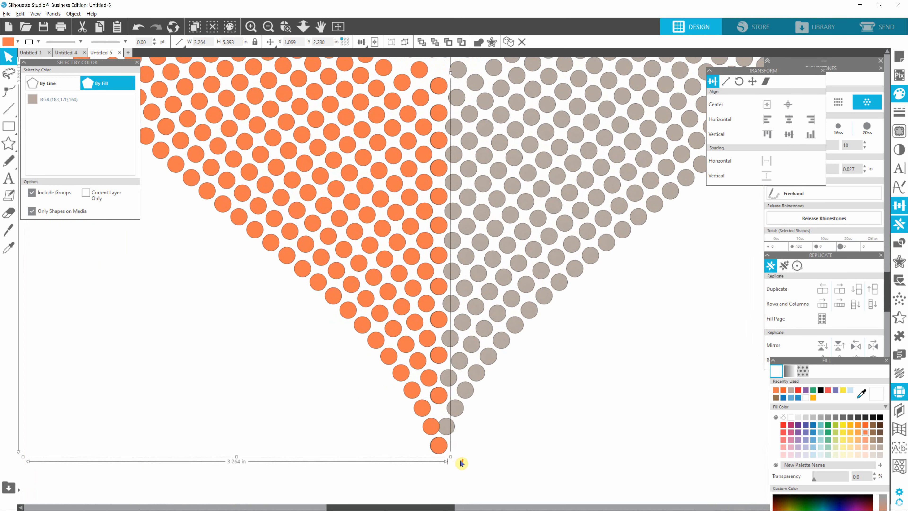
scroll(460, 464, up, 1)
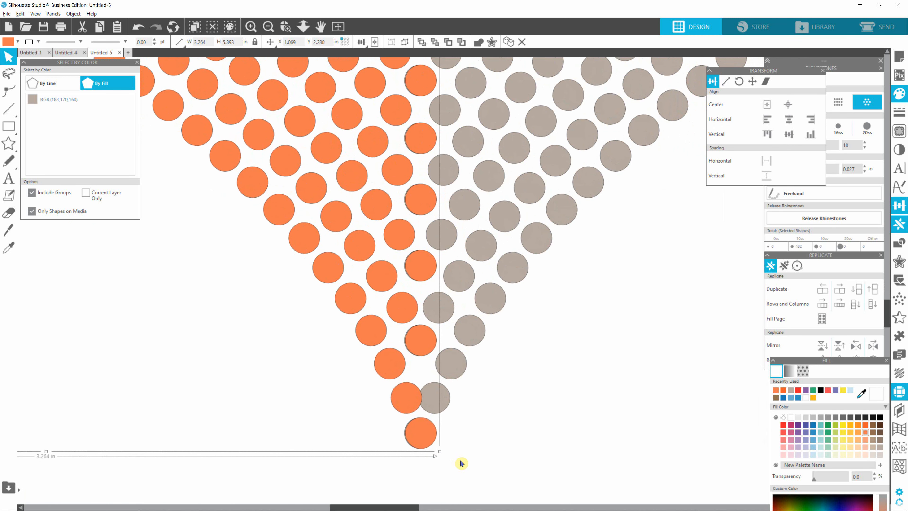
key(Left)
key(Escape)
click(447, 442)
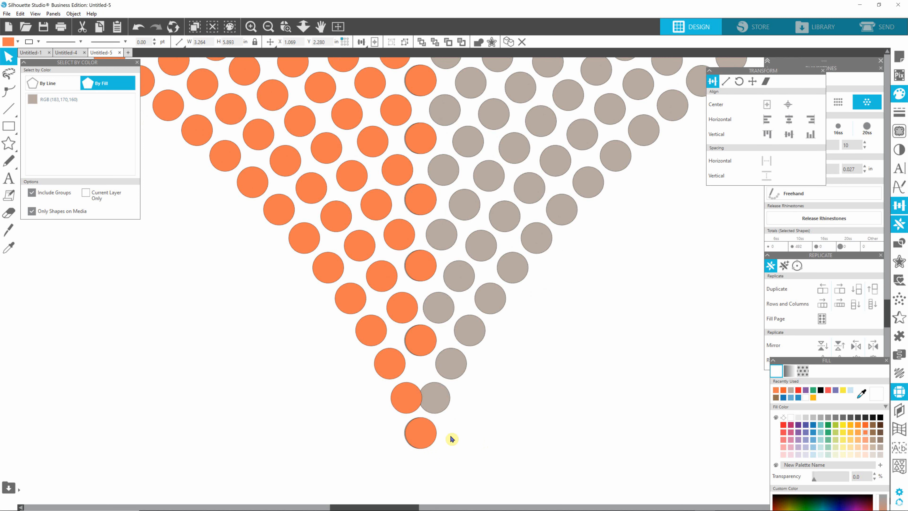
click(424, 430)
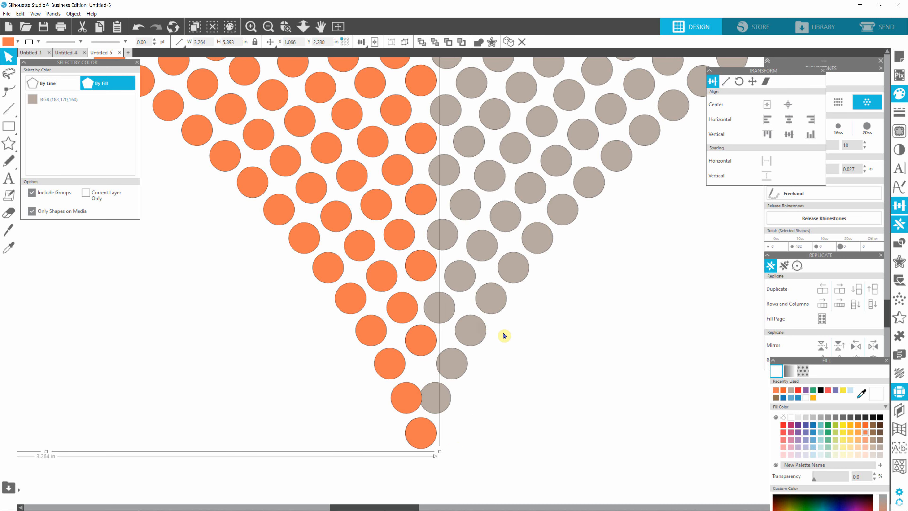
scroll(504, 335, down, 4)
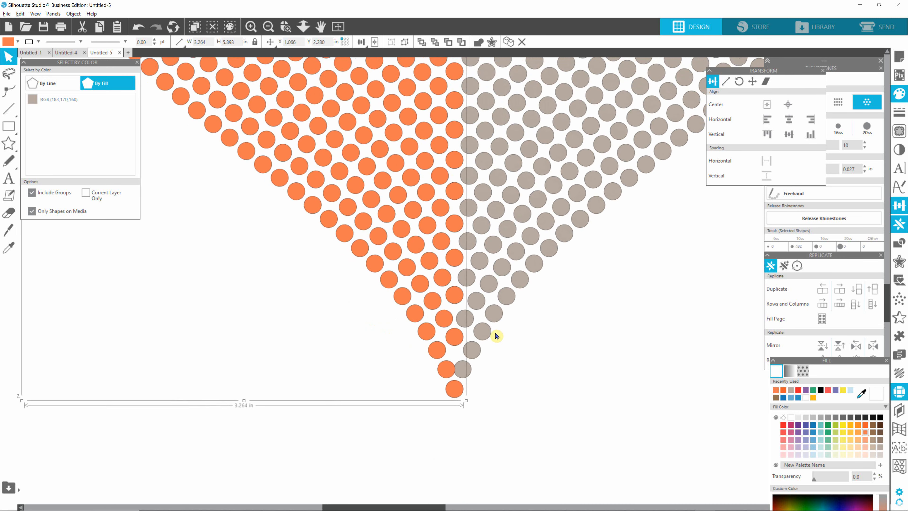
scroll(496, 336, down, 4)
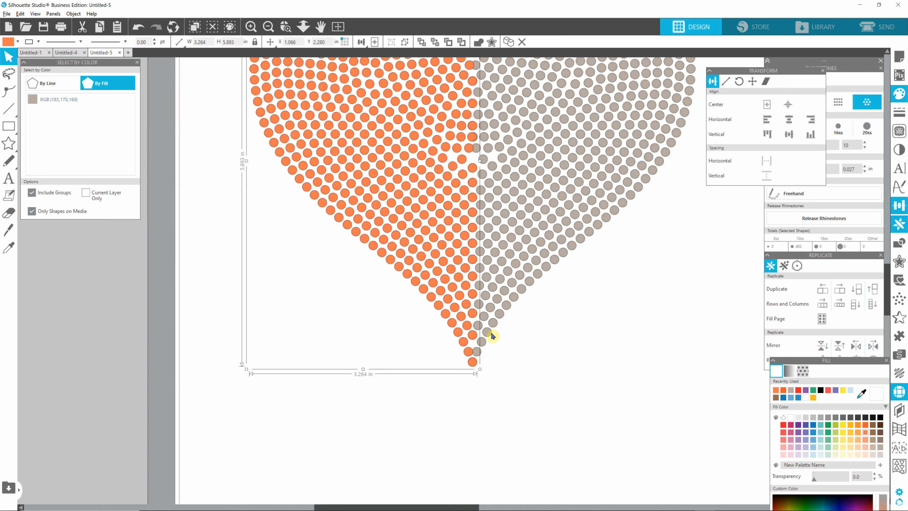
scroll(493, 335, down, 3)
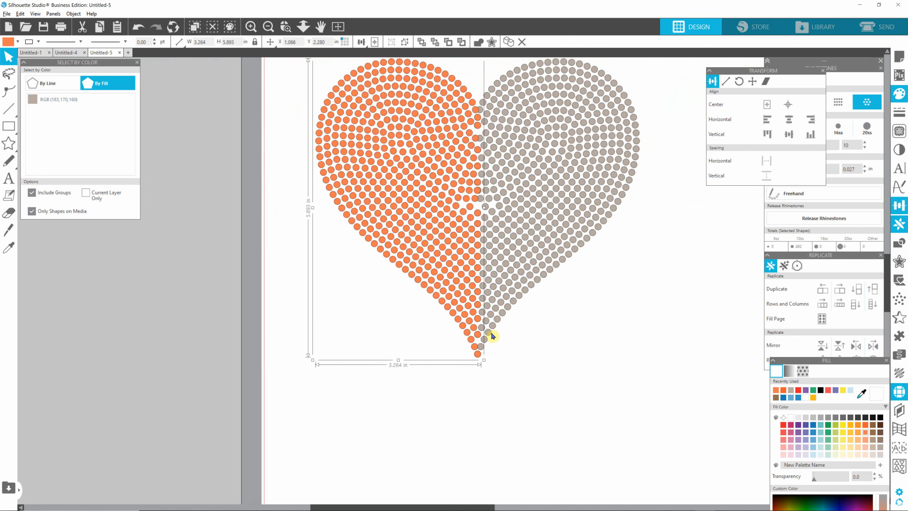
click(514, 414)
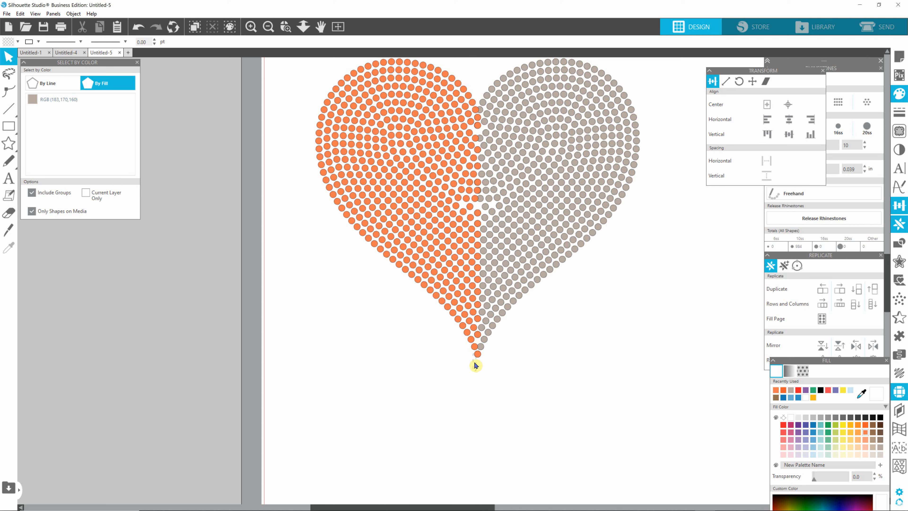
Select the duplicate grey rhinestones overlapping the orange ones along the heart's vertical center line and delete them.
drag(477, 354, 482, 115)
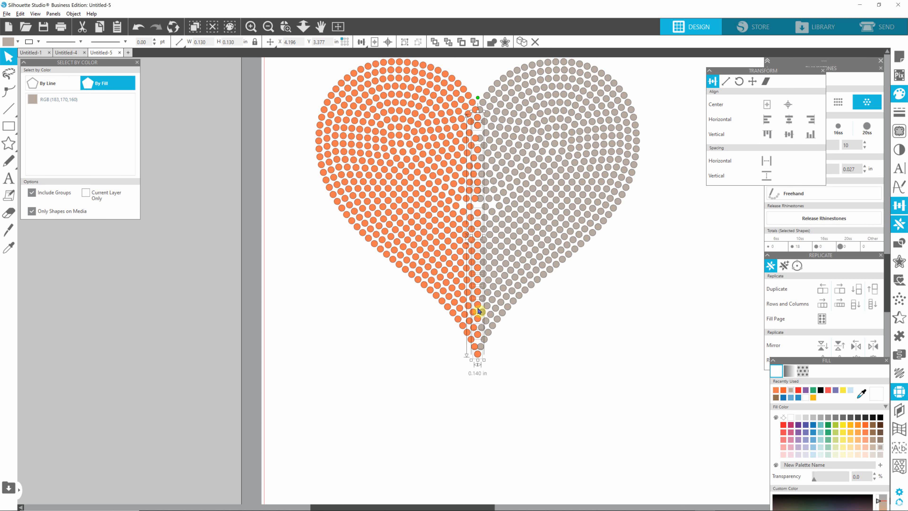
key(alt)
click(516, 366)
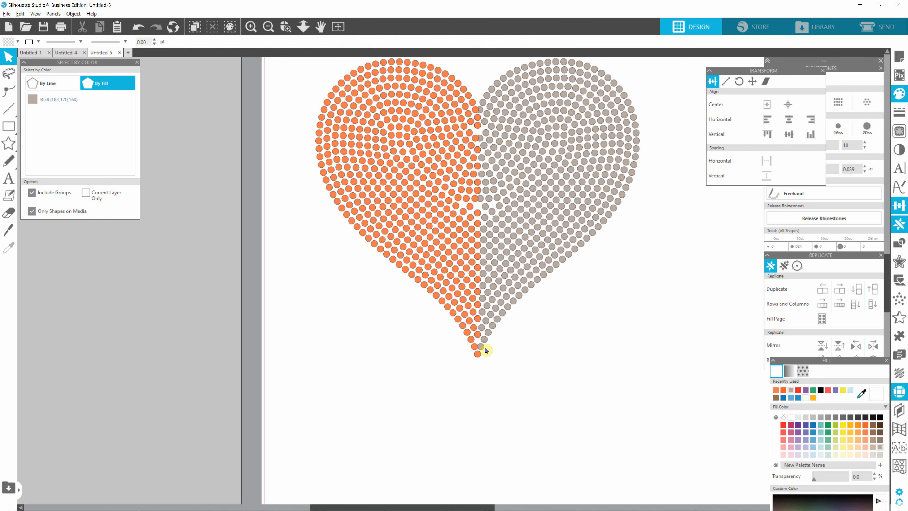
drag(473, 377, 483, 115)
click(474, 370)
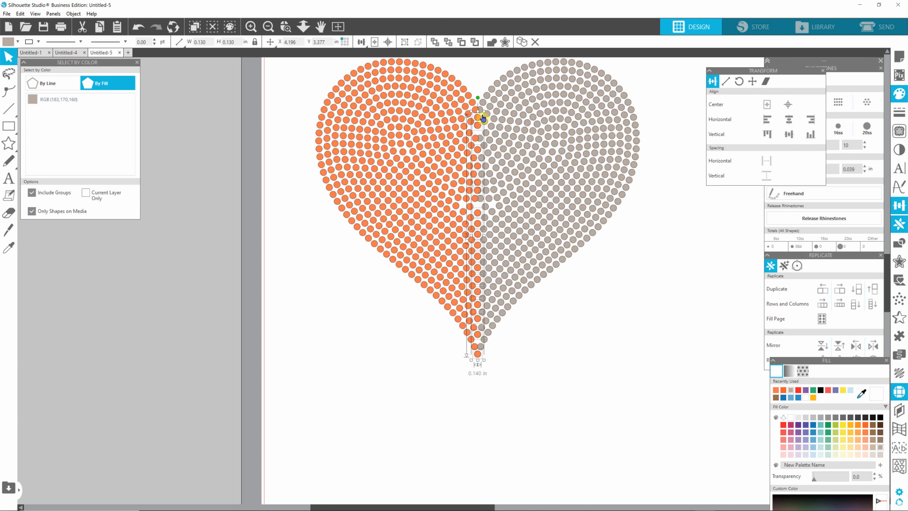
key(Delete)
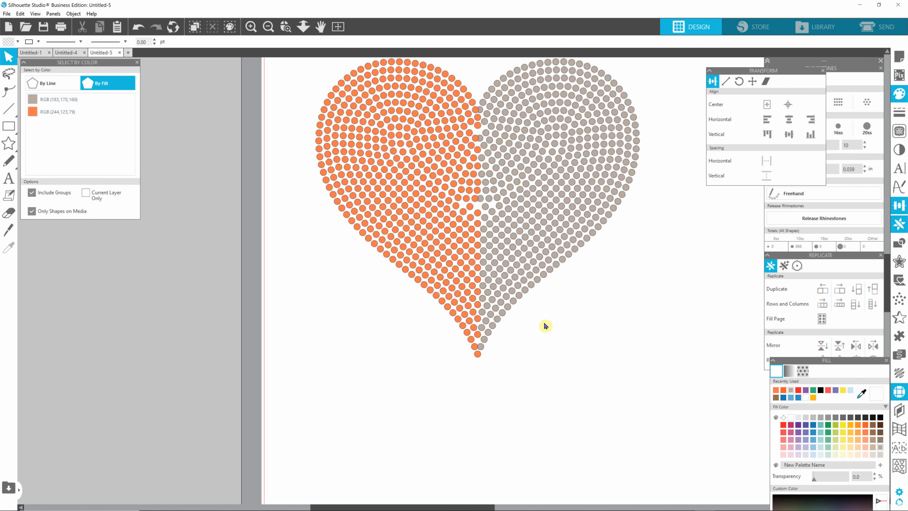
Ungroup the orange half of the heart and fill all rhinestones of both halves with red.
scroll(539, 248, up, 2)
scroll(530, 225, down, 1)
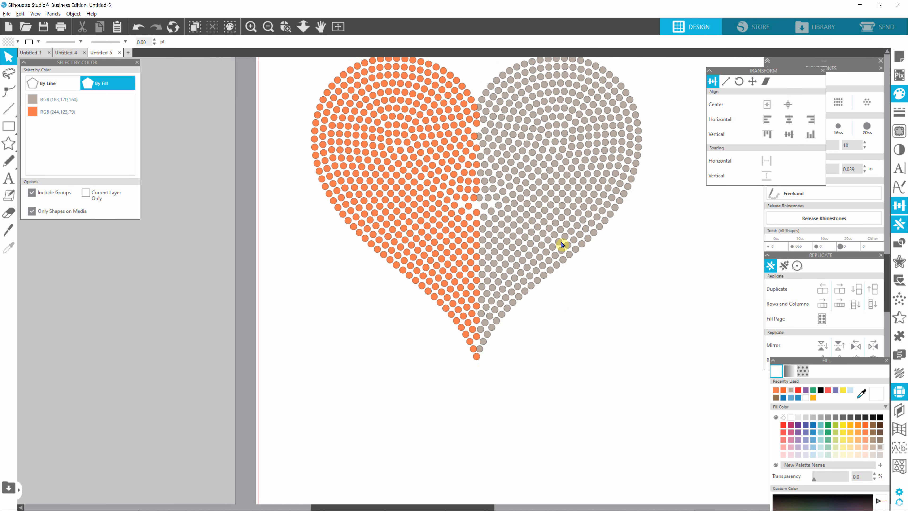
scroll(561, 245, down, 1)
scroll(889, 273, up, 3)
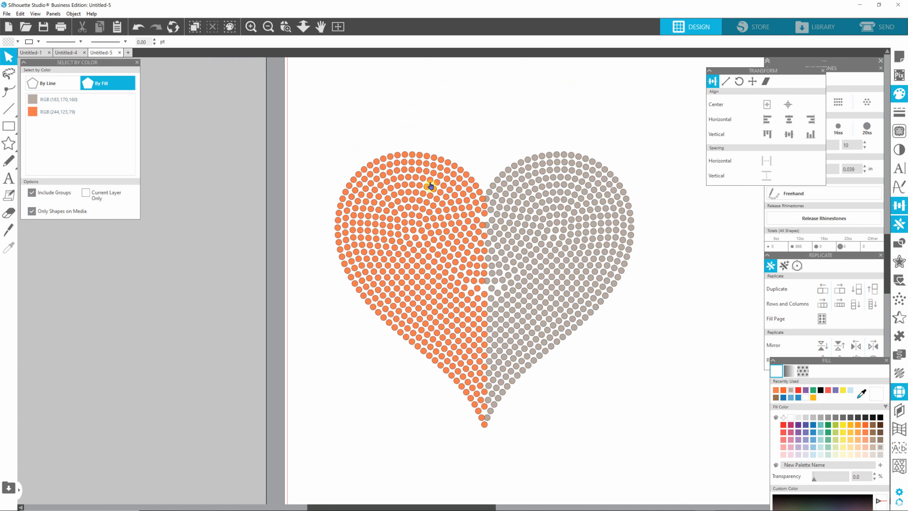
click(370, 202)
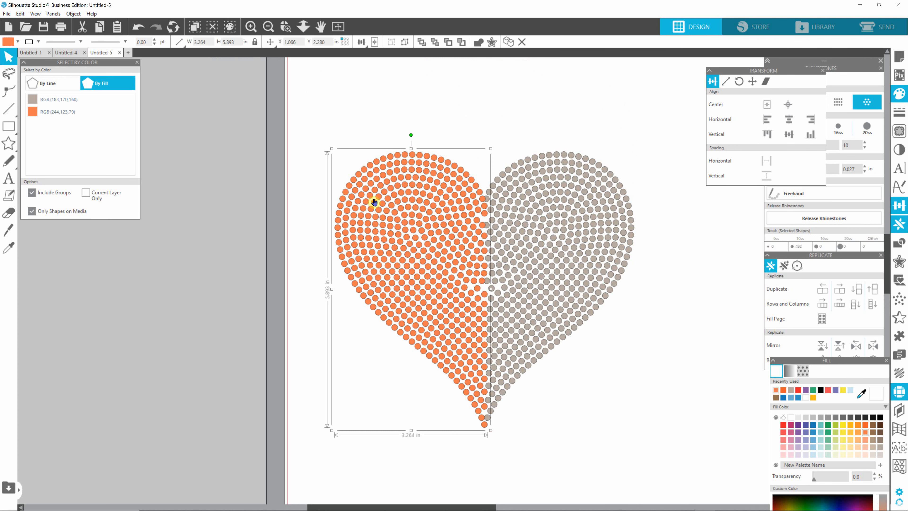
key(i)
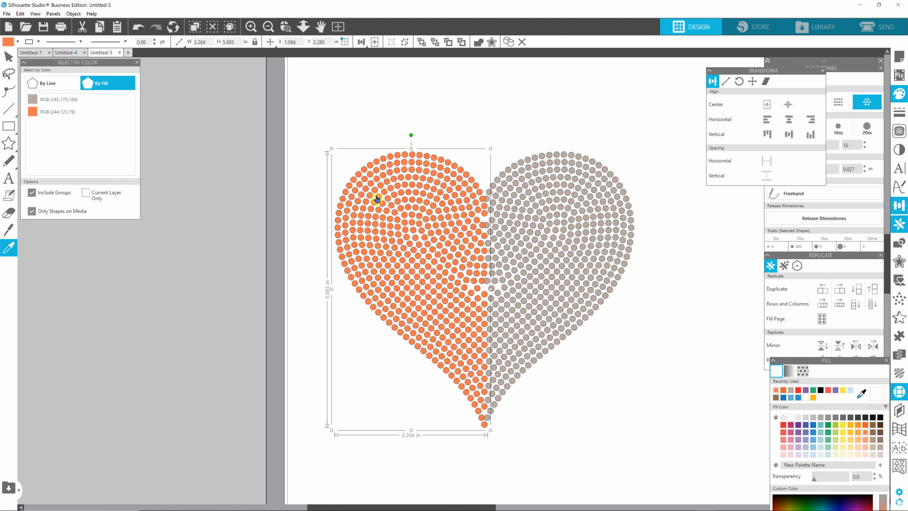
click(377, 199)
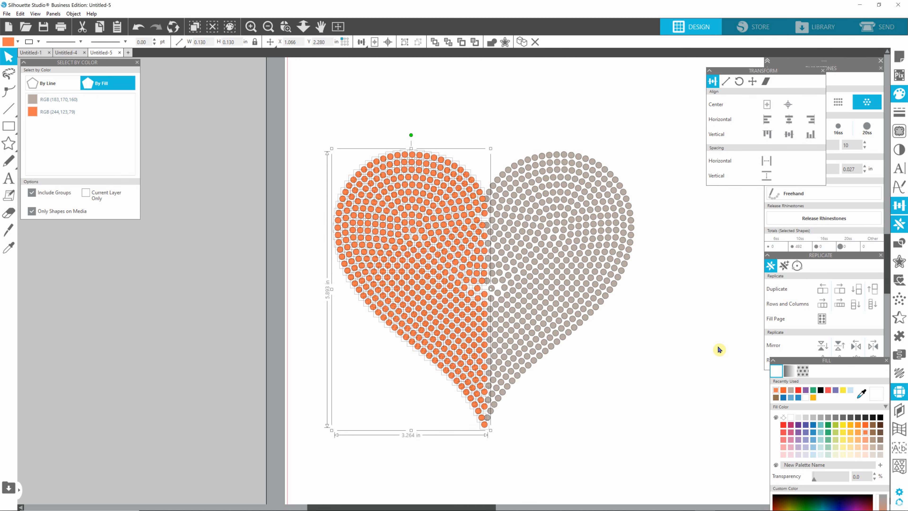
drag(310, 112, 696, 502)
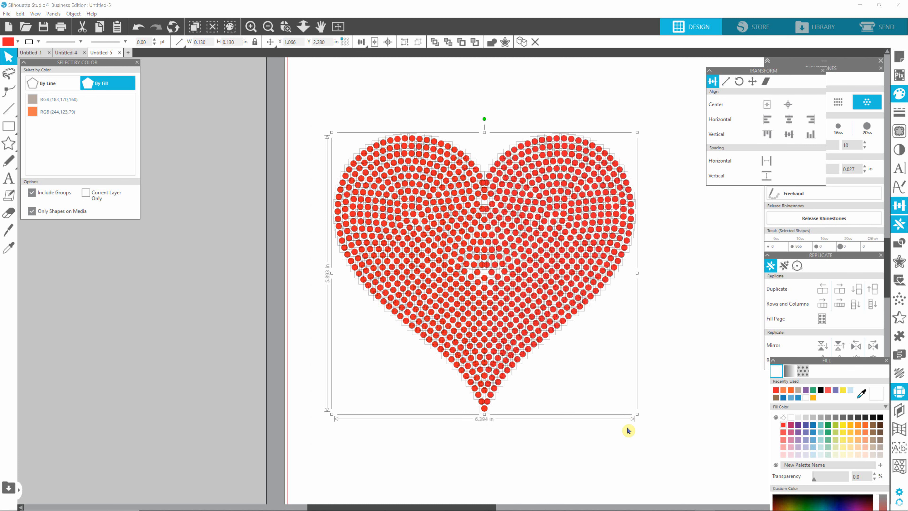
click(692, 320)
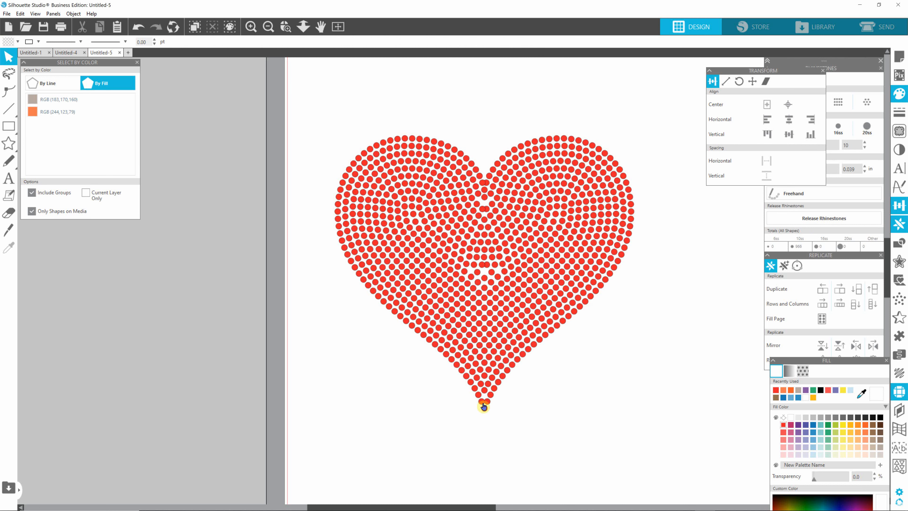
Separate the touching pair of rhinestones above the heart's bottom tip and shift the neighbouring edge and center stones for even gaps.
scroll(486, 407, up, 5)
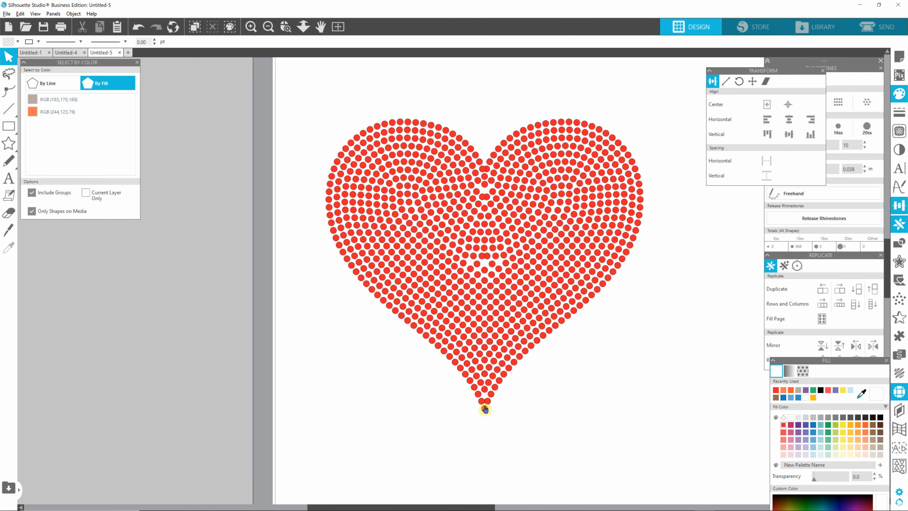
scroll(486, 404, up, 2)
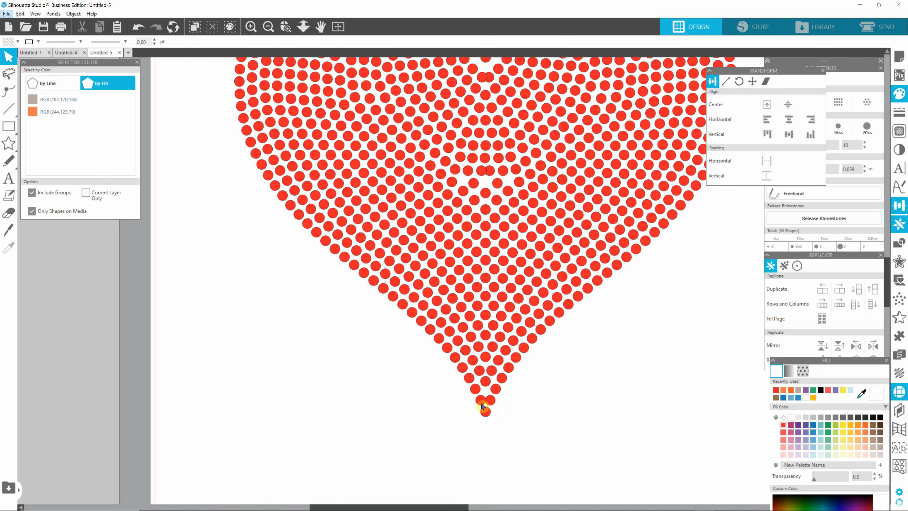
scroll(488, 404, up, 4)
scroll(488, 402, up, 4)
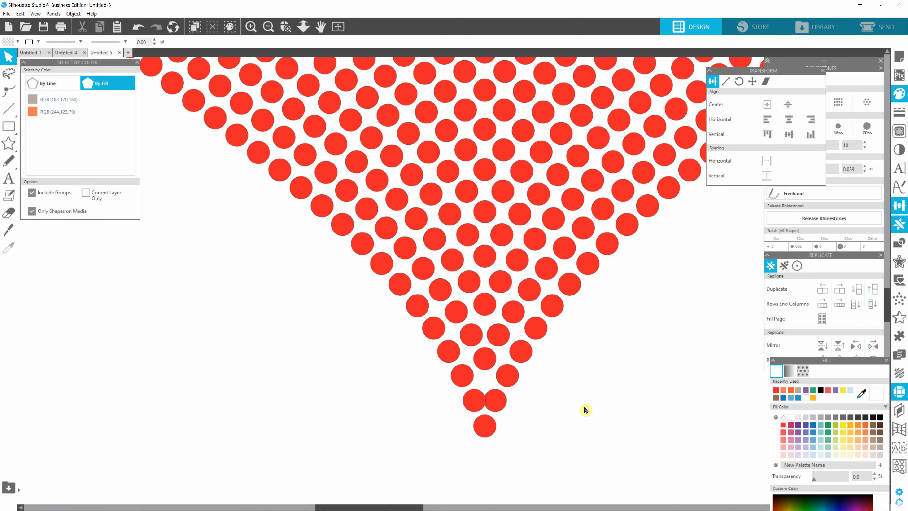
click(475, 404)
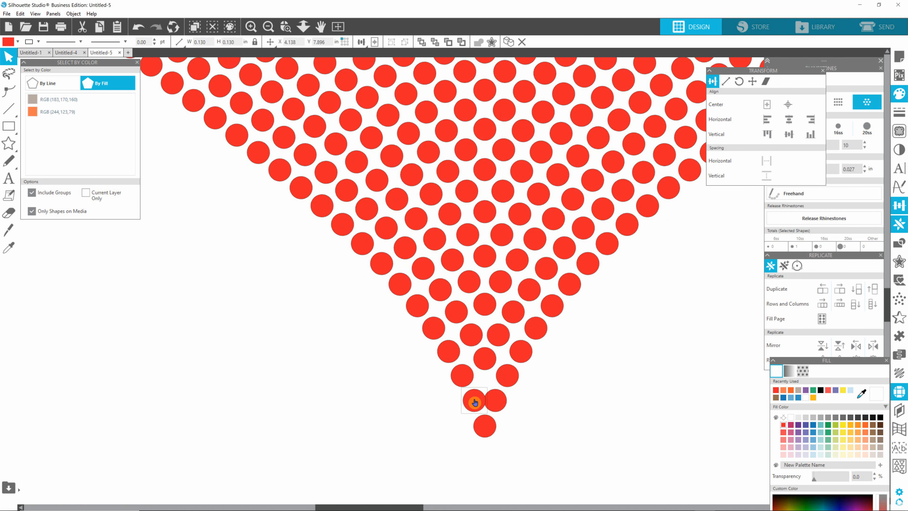
click(499, 403)
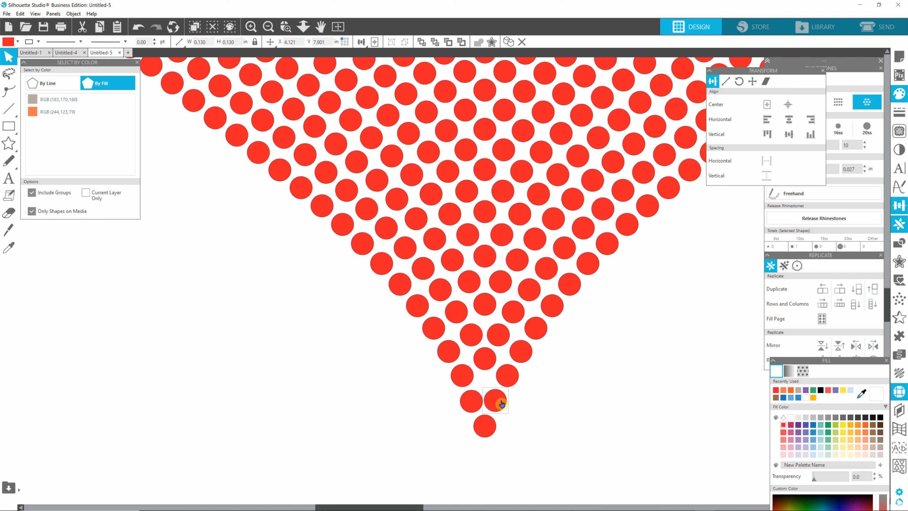
drag(513, 380, 531, 361)
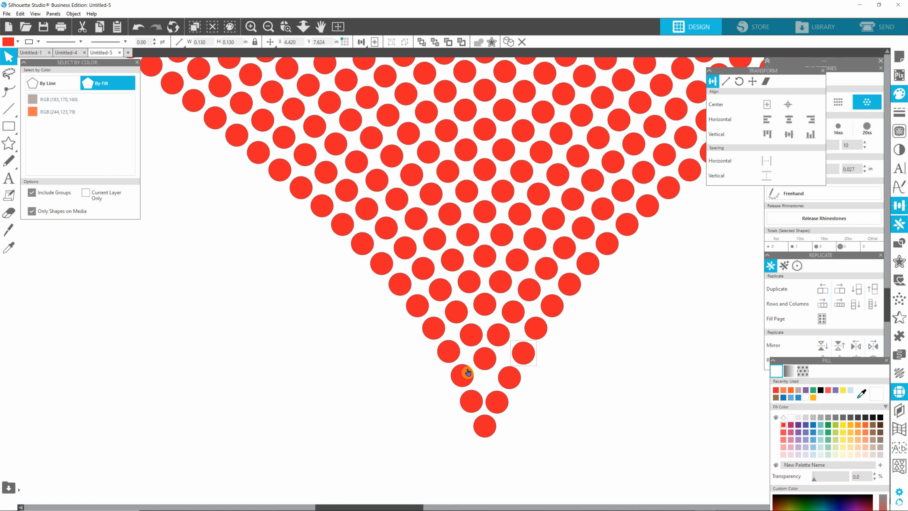
drag(464, 373, 471, 341)
click(570, 420)
click(486, 359)
click(503, 339)
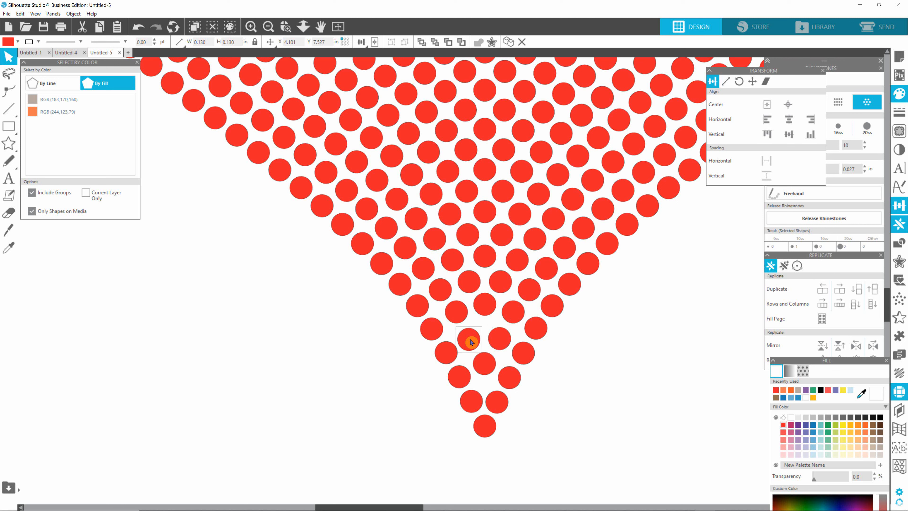
Reposition the central rhinestones a few rows above the heart's bottom tip to even out their gaps.
mouse_move(486, 303)
mouse_down()
mouse_move(486, 310)
mouse_move(495, 295)
mouse_move(476, 289)
mouse_up()
drag(490, 259, 519, 264)
click(459, 264)
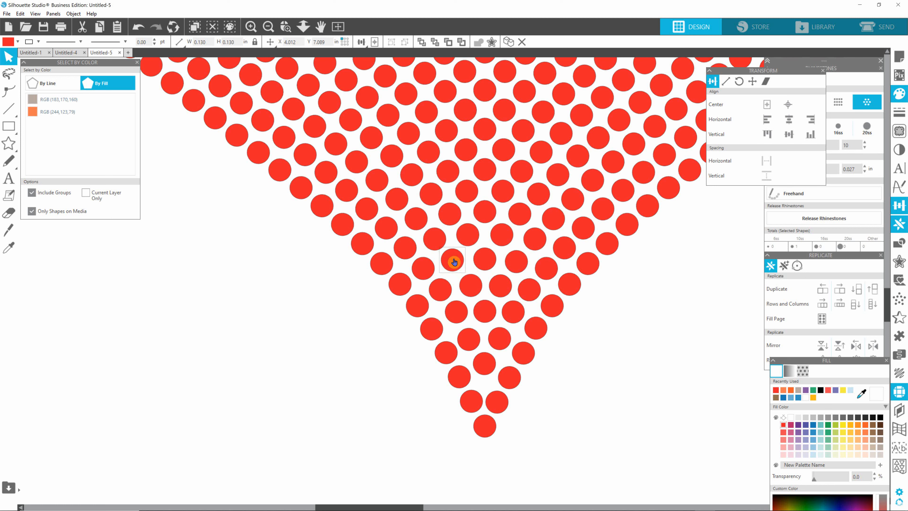
drag(454, 262, 456, 266)
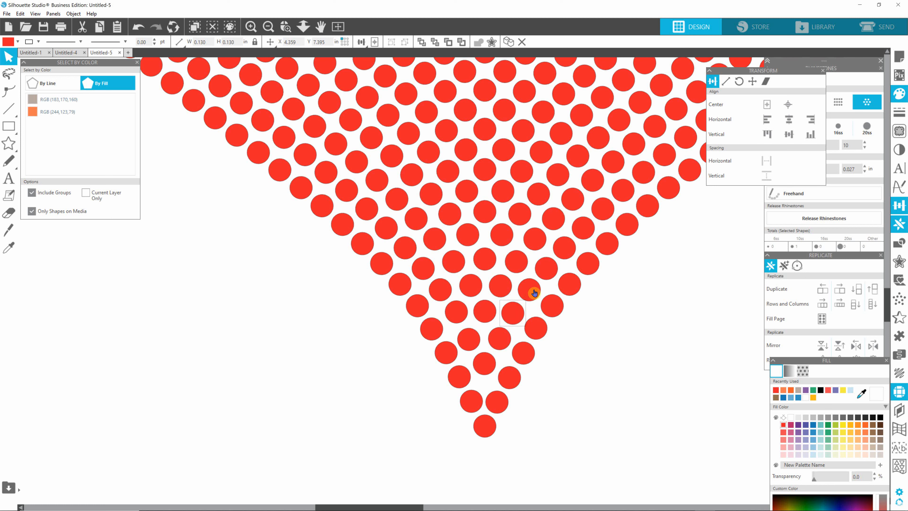
click(457, 315)
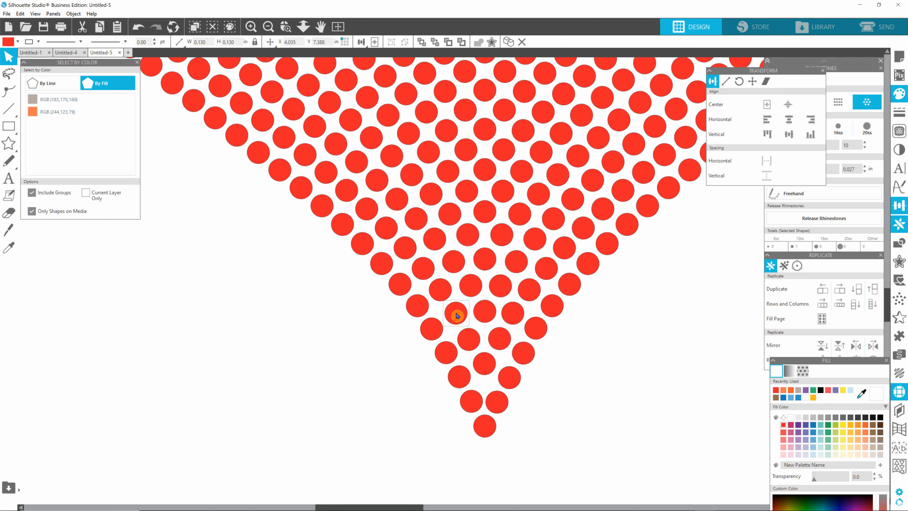
drag(457, 315, 458, 317)
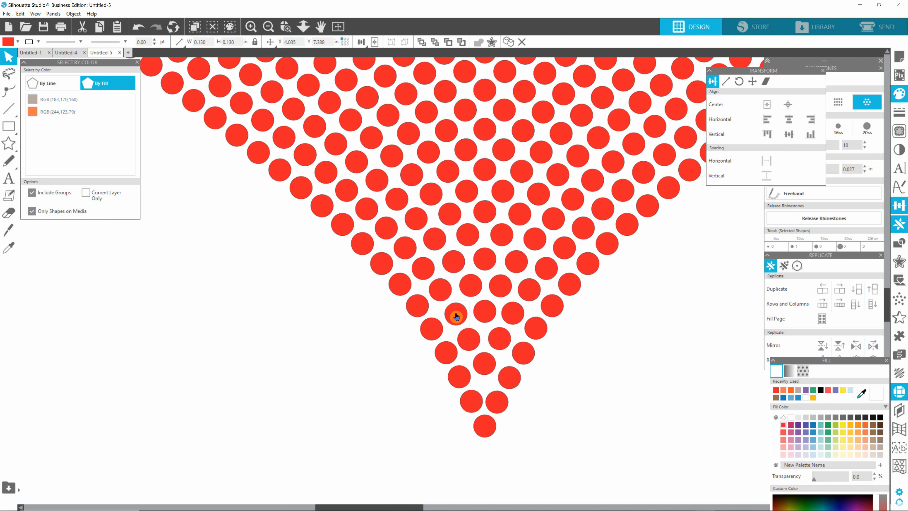
click(444, 292)
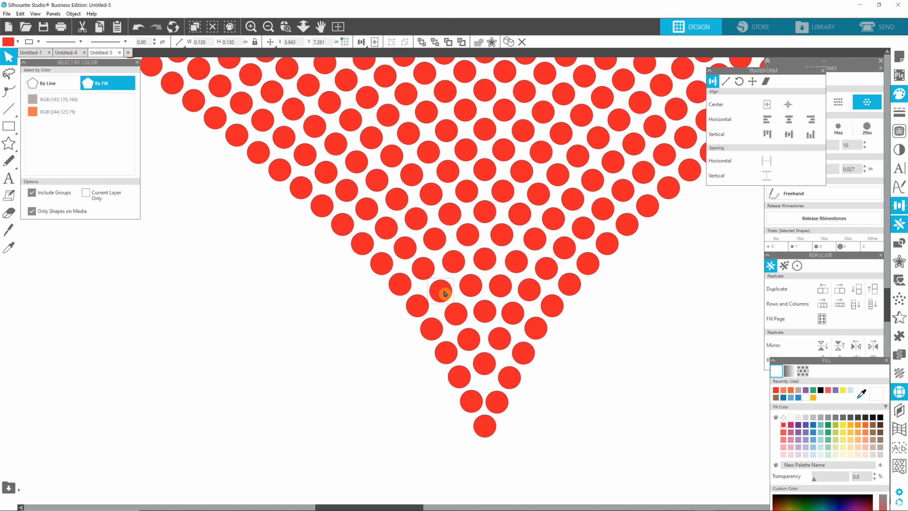
drag(445, 293, 444, 292)
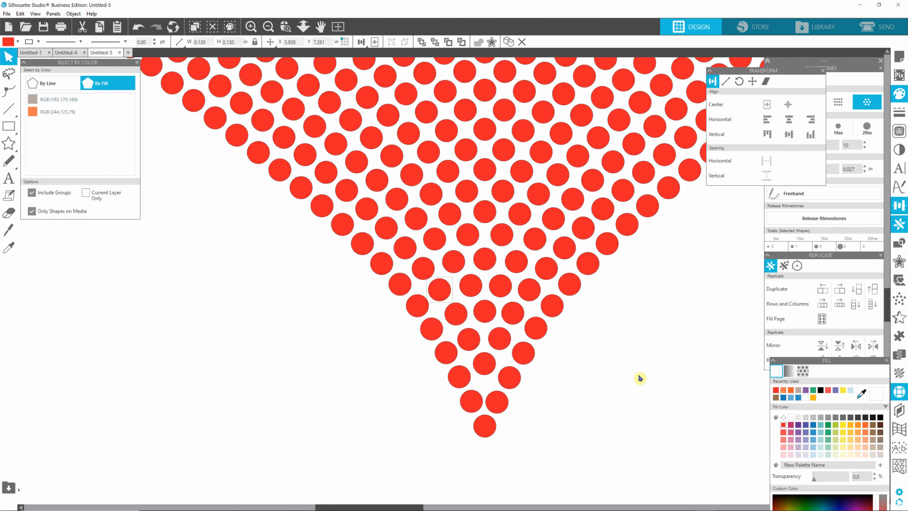
Shift the rhinestones beside and beneath the overlapping pair on the heart's center line to fill the gap below the pair.
click(647, 378)
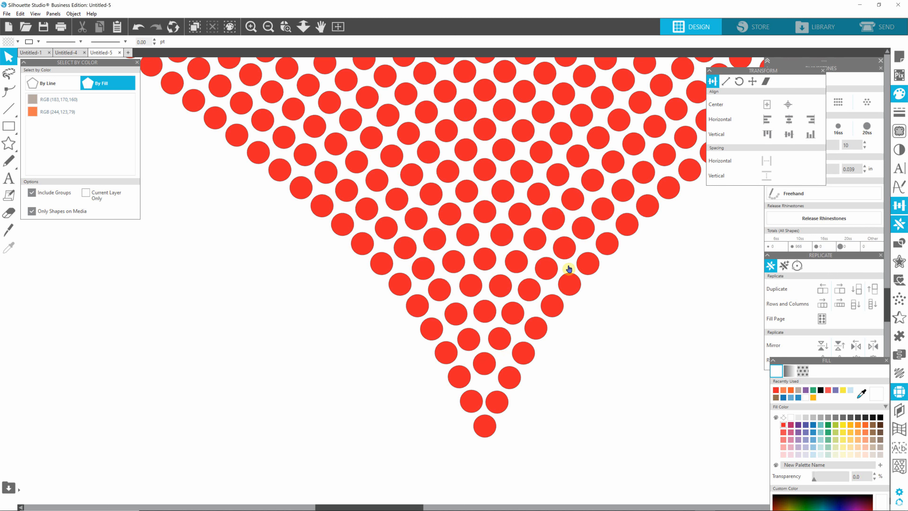
scroll(600, 354, down, 5)
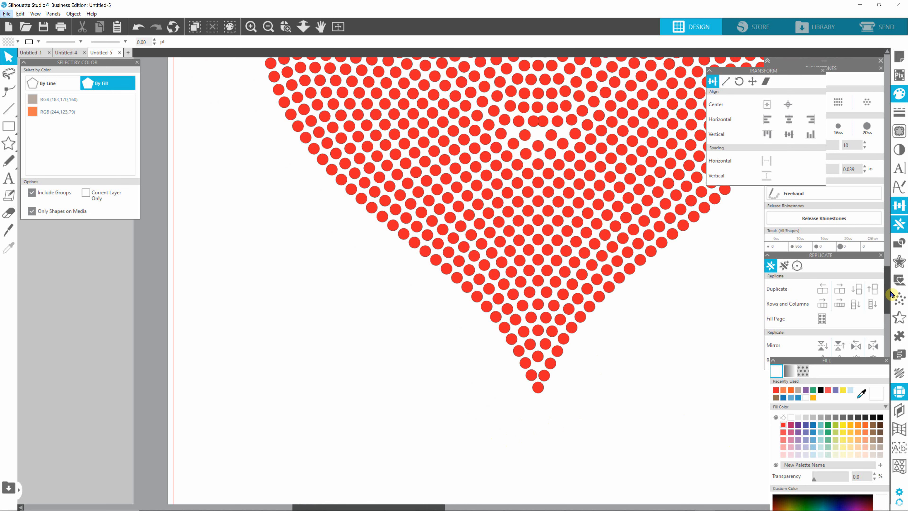
scroll(890, 294, up, 5)
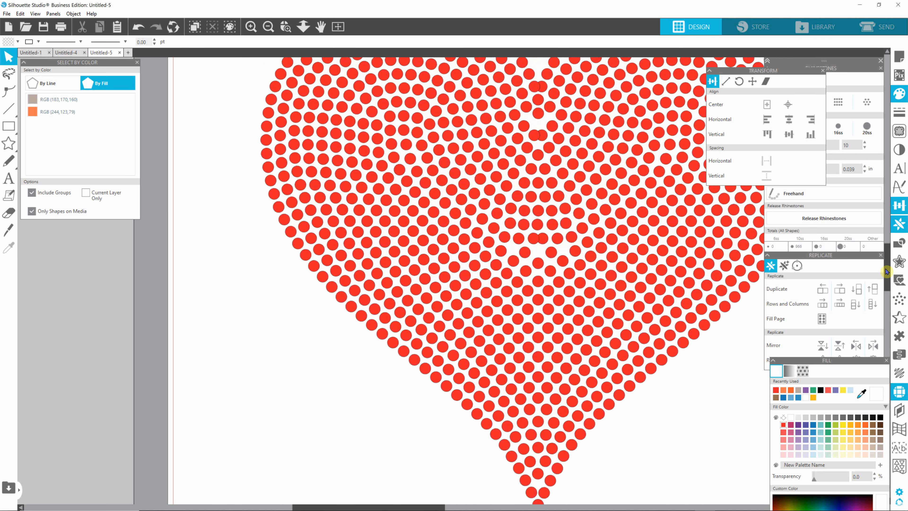
scroll(552, 263, up, 2)
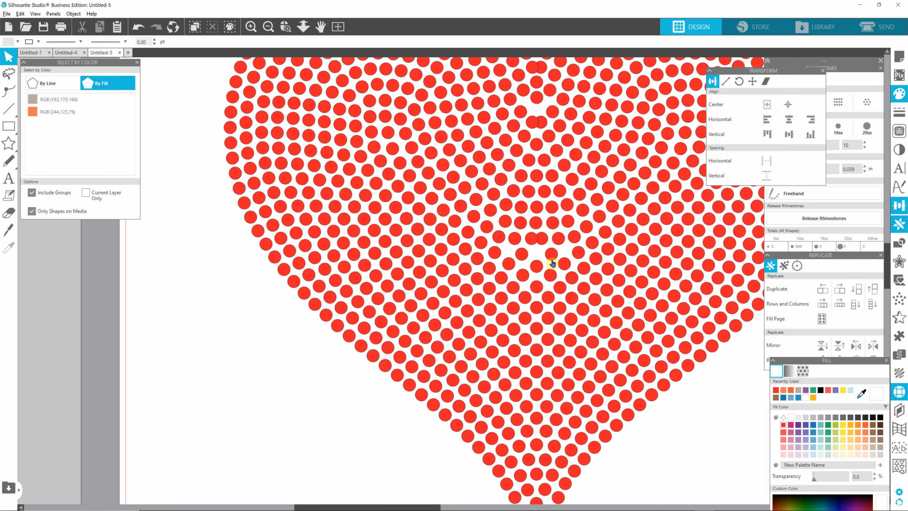
scroll(552, 263, up, 4)
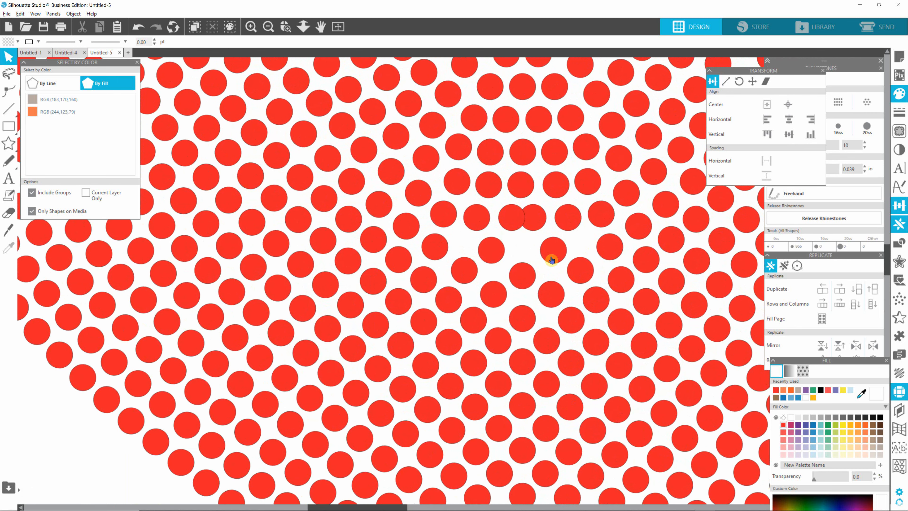
scroll(551, 260, up, 2)
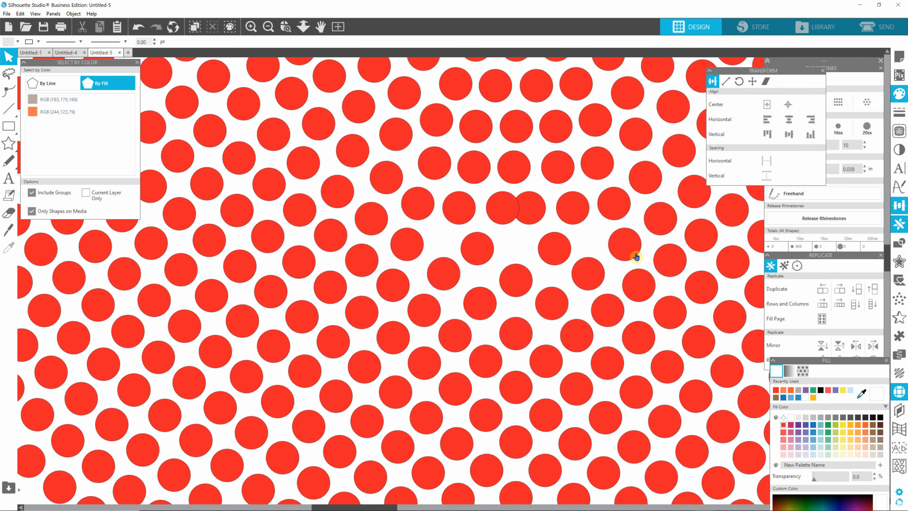
drag(389, 507, 415, 507)
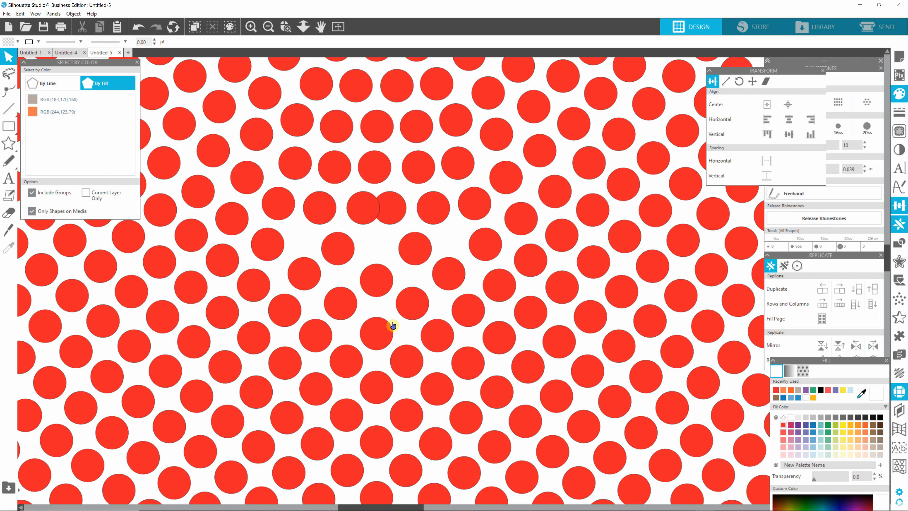
click(383, 334)
drag(450, 271, 317, 228)
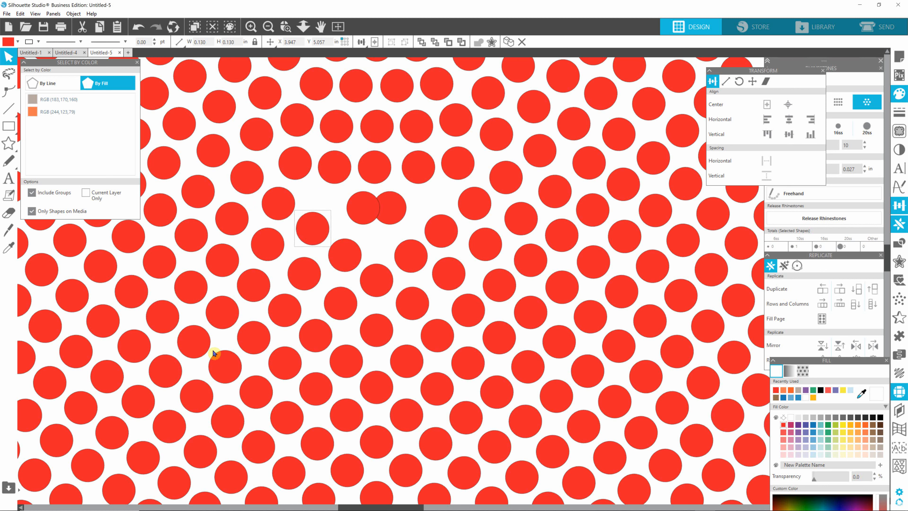
click(445, 236)
drag(445, 236, 447, 233)
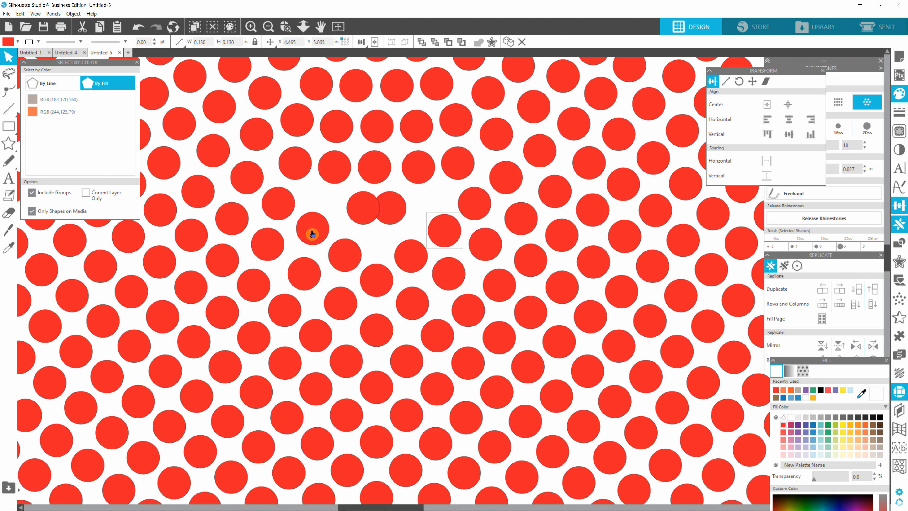
drag(312, 234, 311, 235)
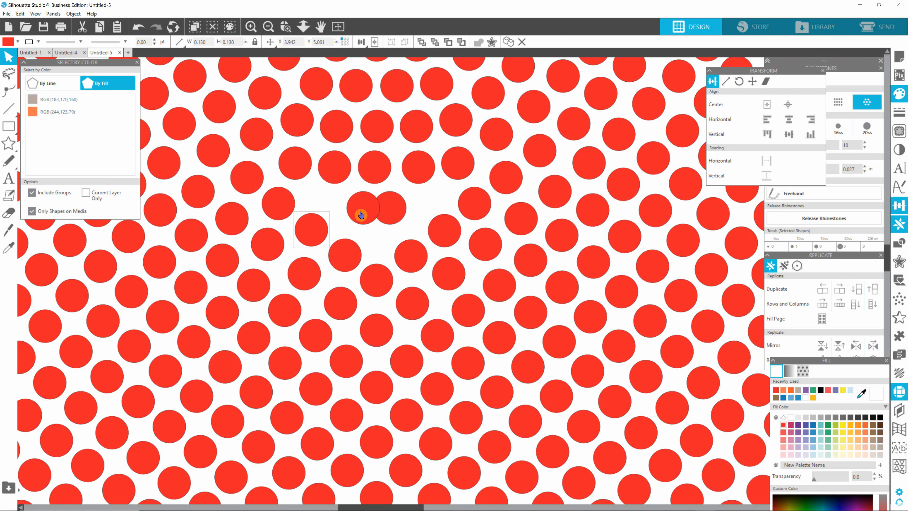
Separate the overlapping center pair to either side and lower the center rhinestones from the rows above between them.
click(402, 208)
drag(393, 211, 342, 208)
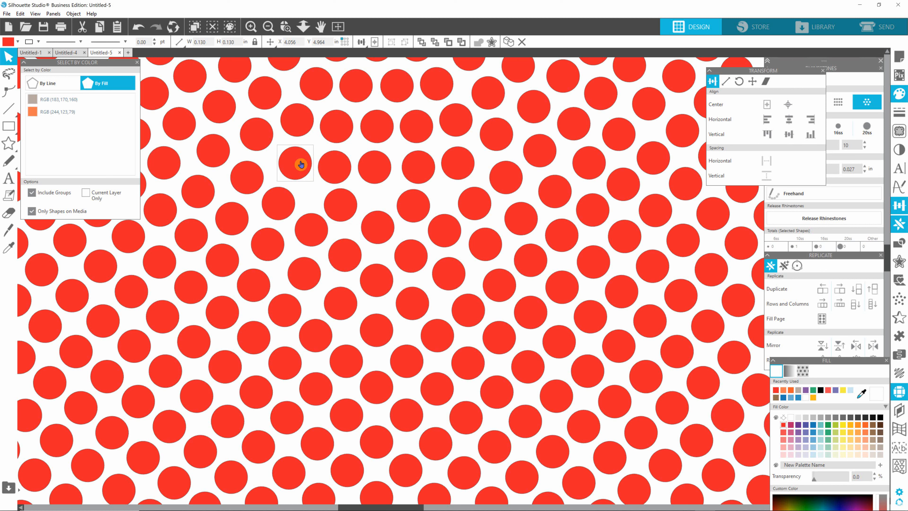
drag(300, 162, 382, 139)
Reposition the rhinestones right of the separated pair, moving the inner one down into the open space beside the center column.
drag(461, 165, 464, 166)
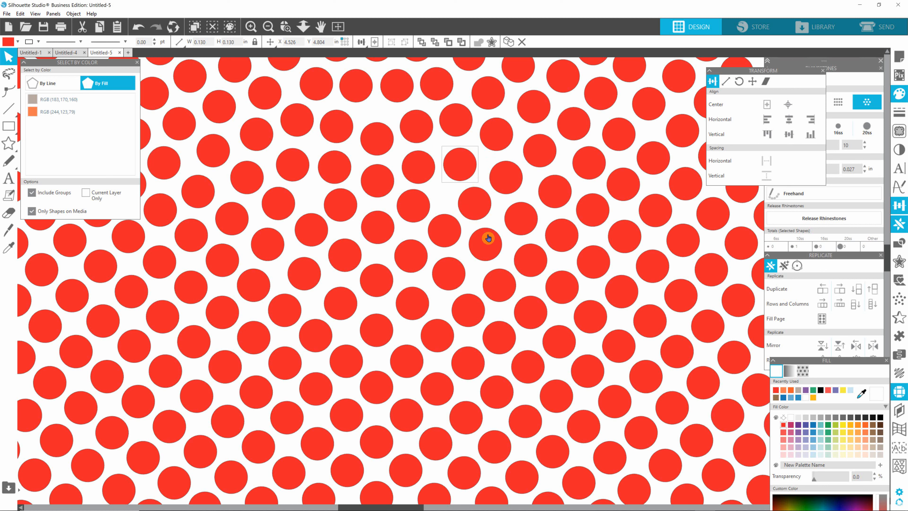
click(494, 252)
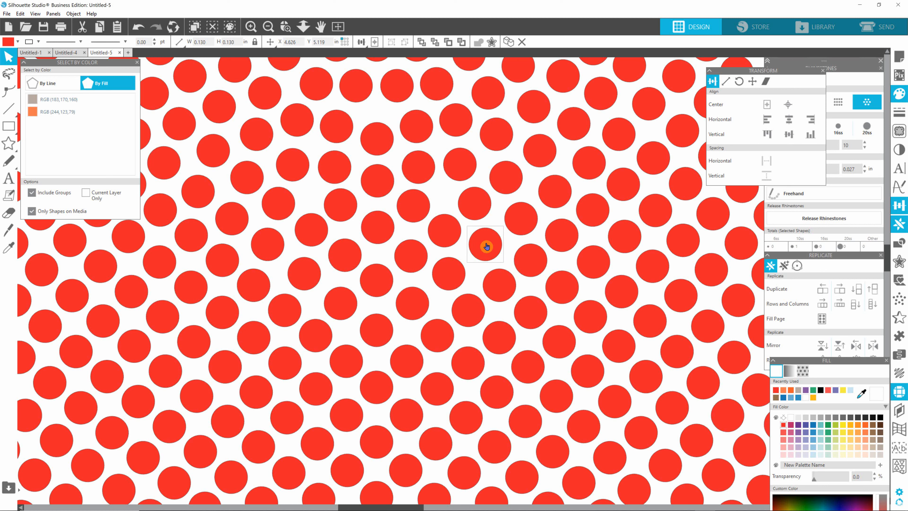
drag(487, 246, 488, 247)
mouse_move(486, 201)
mouse_down()
mouse_move(472, 203)
mouse_move(480, 206)
mouse_up()
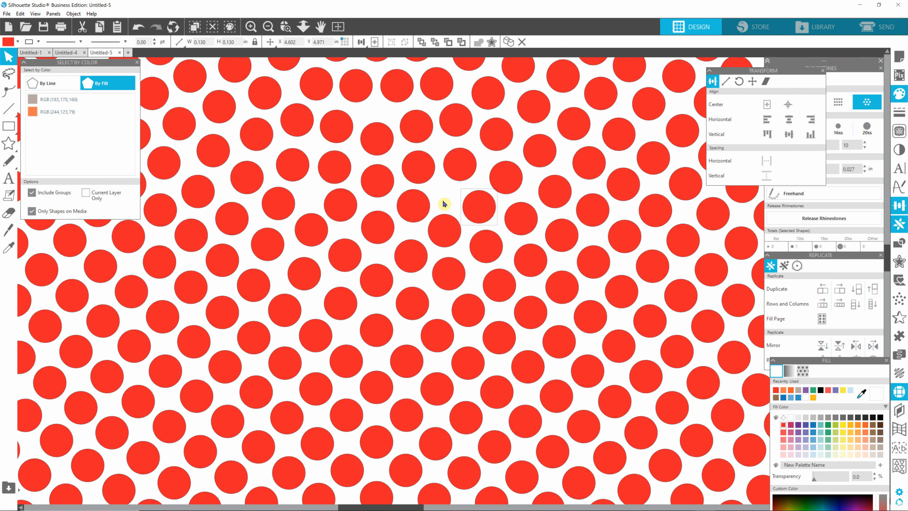
drag(507, 138, 502, 134)
click(471, 168)
drag(462, 162, 448, 181)
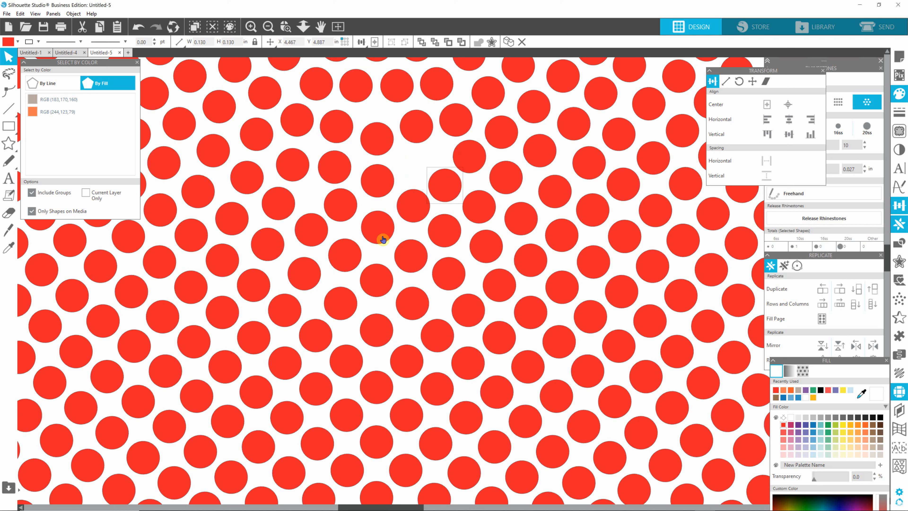
Nudge the center rhinestone around the separated pair leftward and down, and adjust the neighbours on its right to balance the gaps.
drag(347, 262, 345, 257)
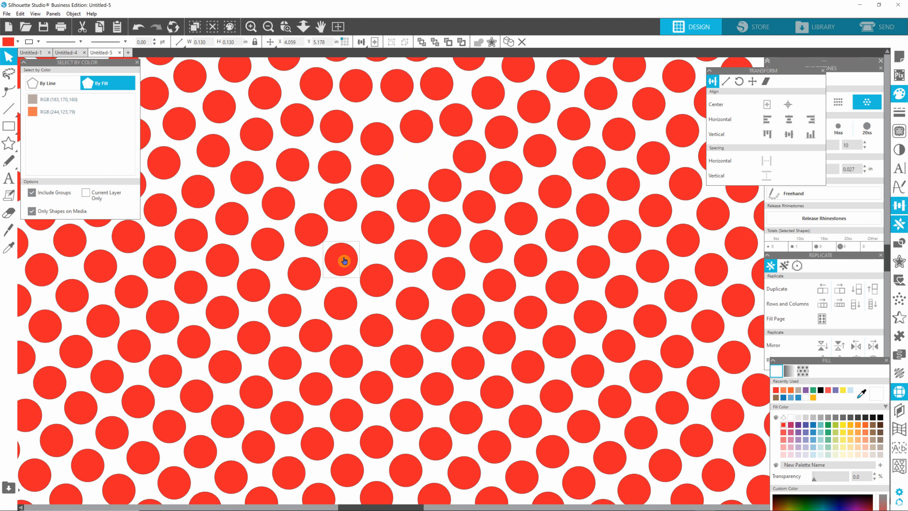
drag(380, 230, 375, 235)
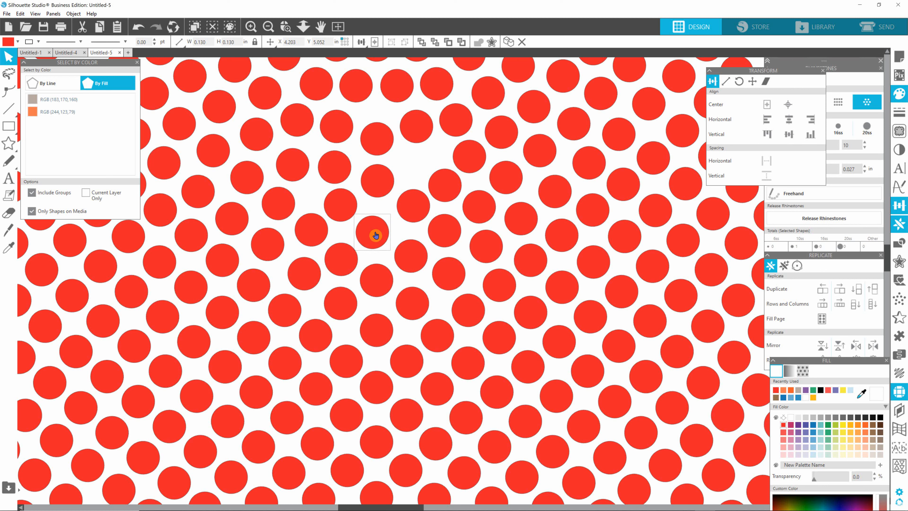
drag(420, 205, 442, 197)
click(469, 157)
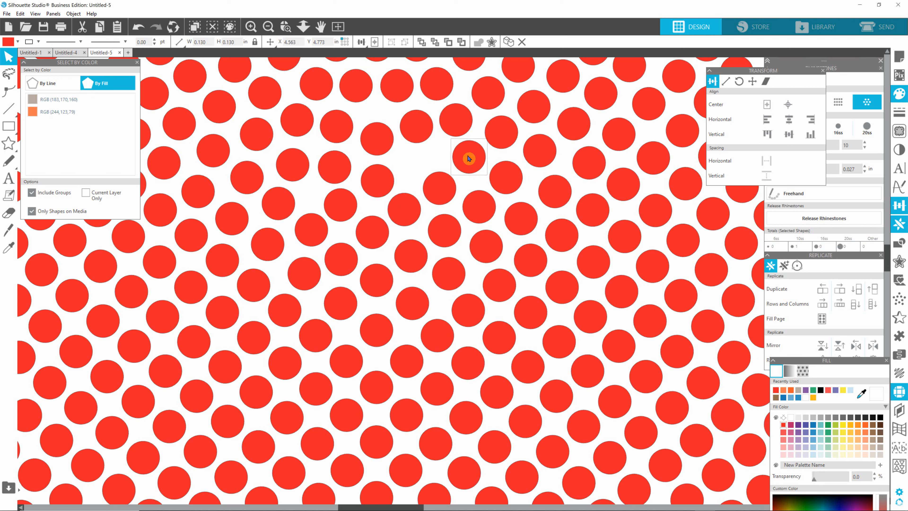
drag(470, 159, 511, 180)
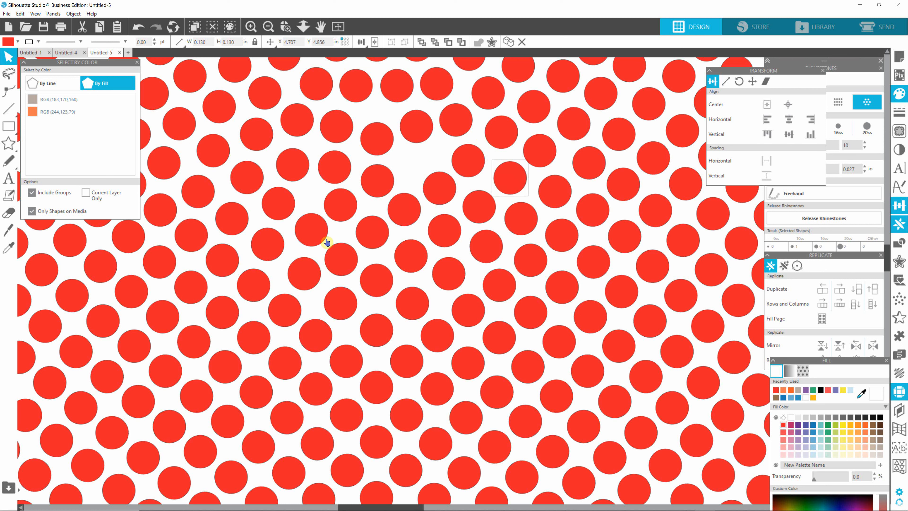
Shift the rhinestones left of the center column slightly outward and lower the upper stone right of it into the open gap.
drag(314, 231, 311, 234)
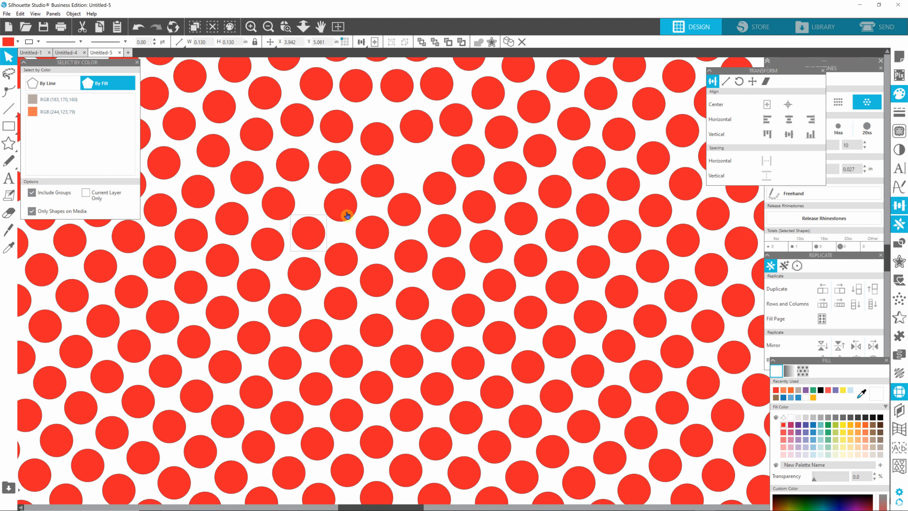
drag(347, 206, 345, 207)
drag(382, 185, 377, 183)
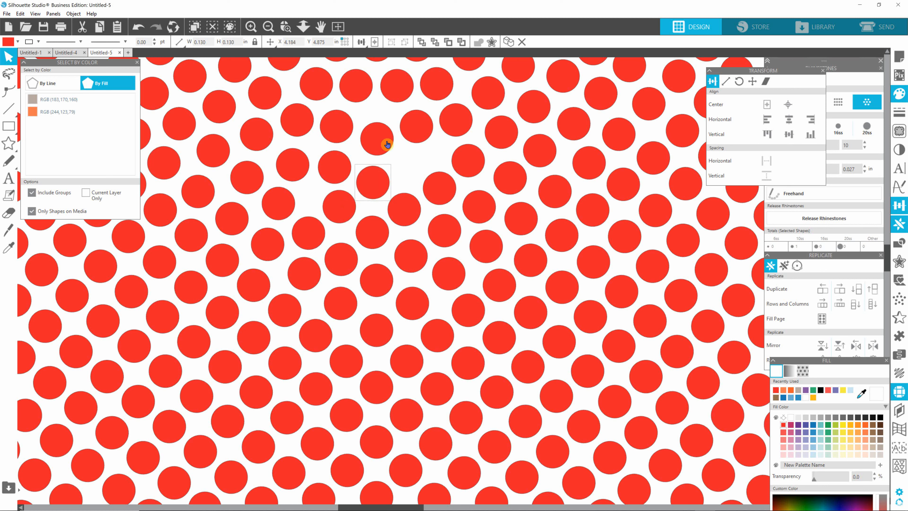
click(425, 133)
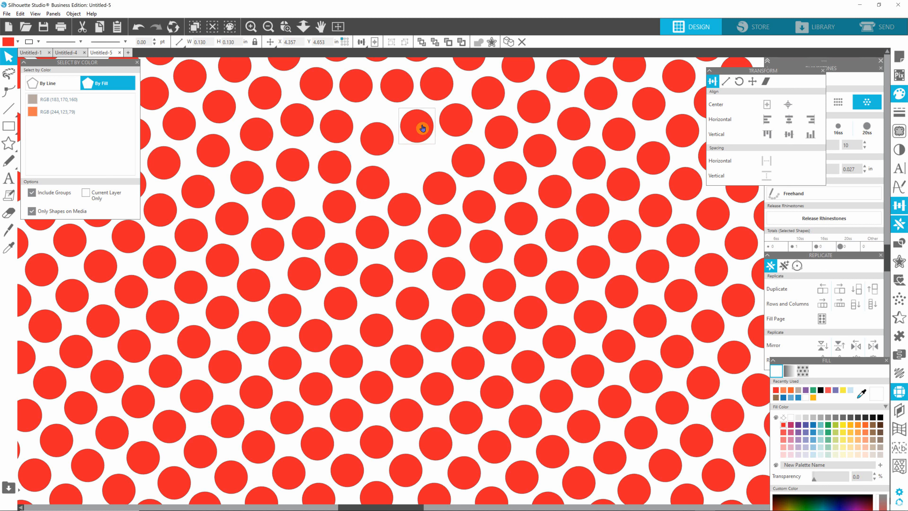
drag(422, 127, 425, 163)
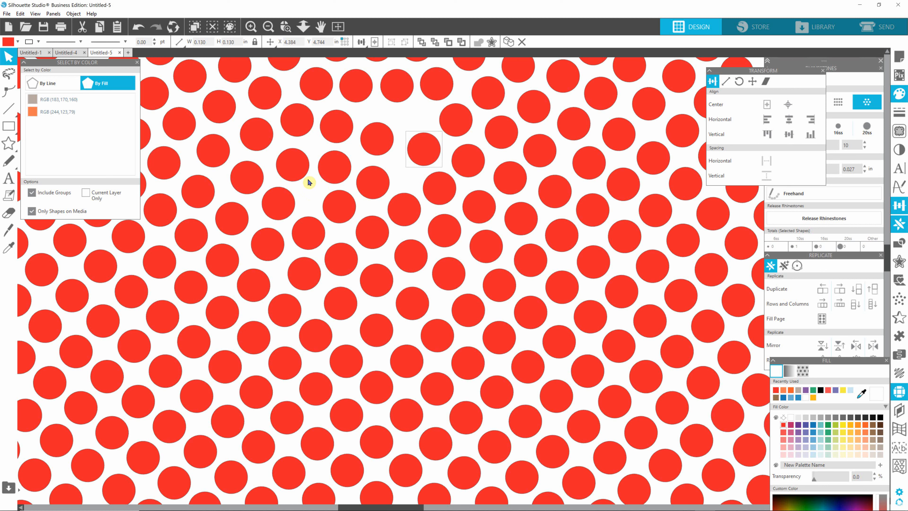
Spread the diagonal run of rhinestones upper left of the center column and move its innermost stone down and outward.
click(219, 107)
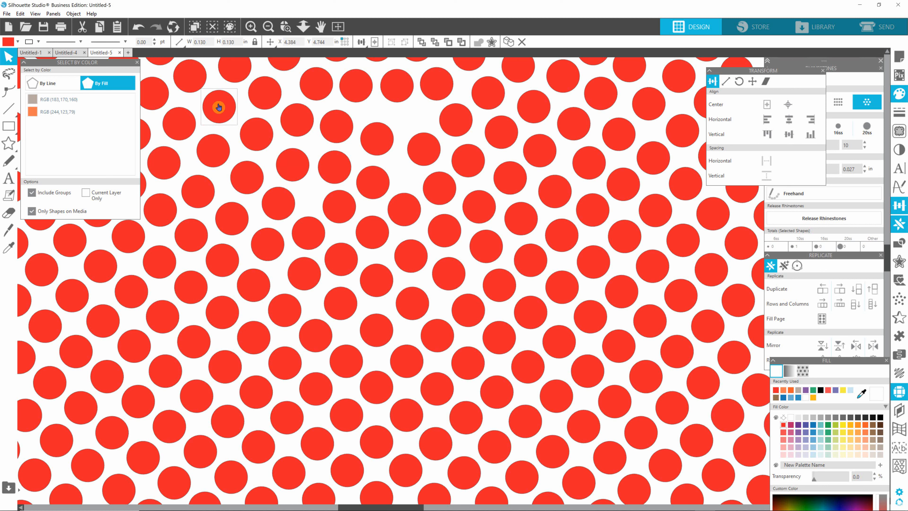
drag(219, 110, 192, 76)
drag(257, 139, 248, 132)
drag(292, 165, 282, 157)
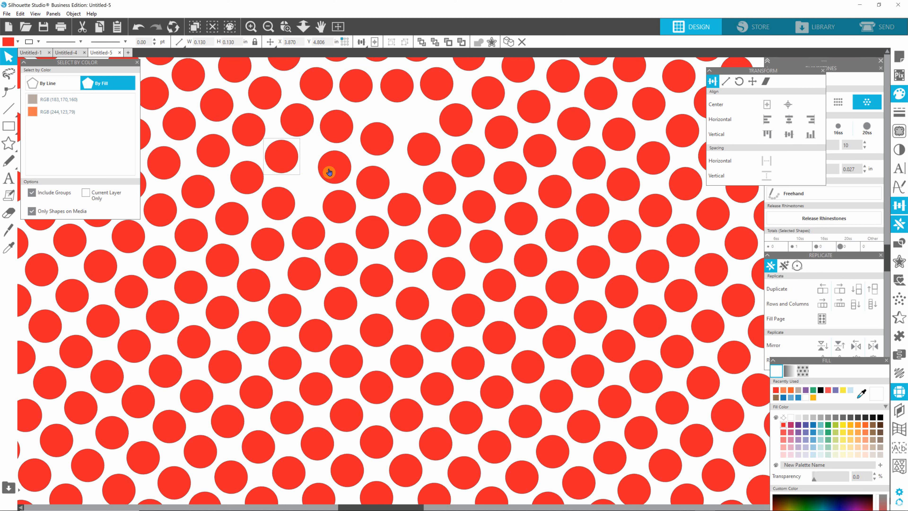
drag(333, 169, 312, 182)
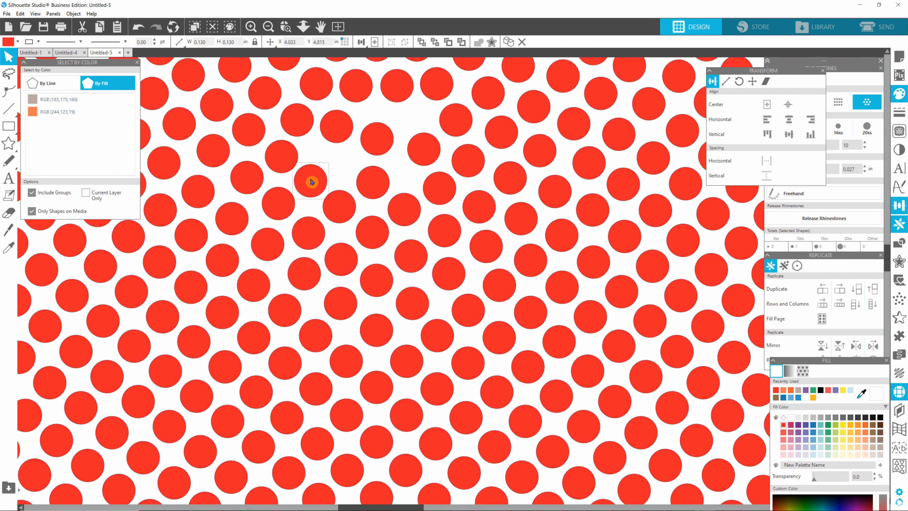
Lower the center rhinestone between the separated pair and its adjoining stones on both sides to equalize their spacing.
drag(372, 232, 373, 238)
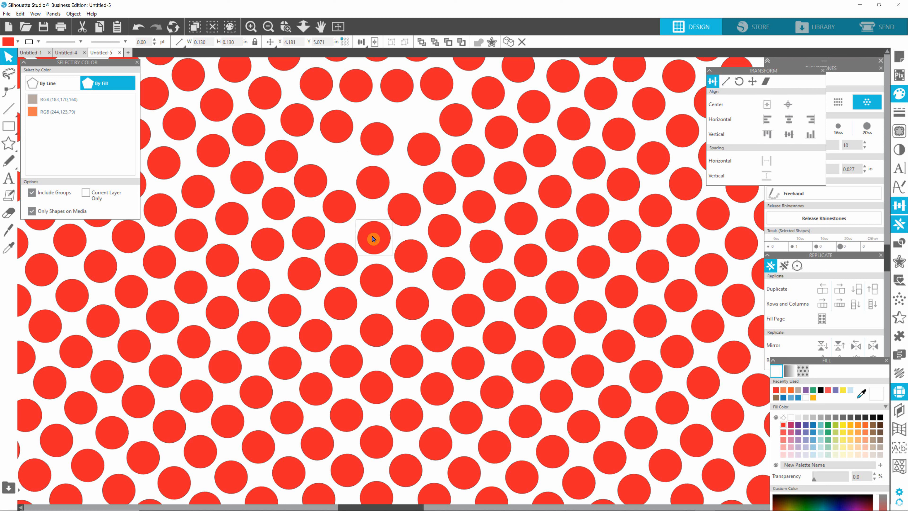
drag(447, 274, 411, 260)
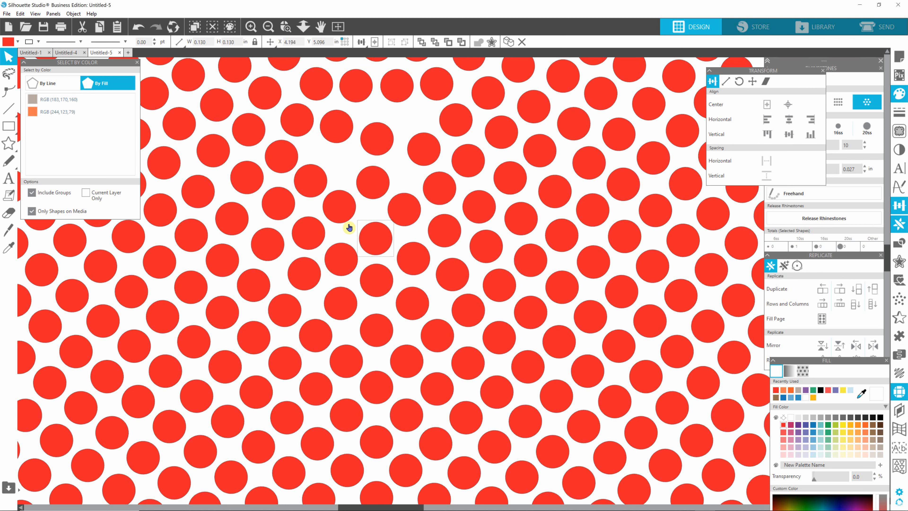
drag(343, 207, 348, 212)
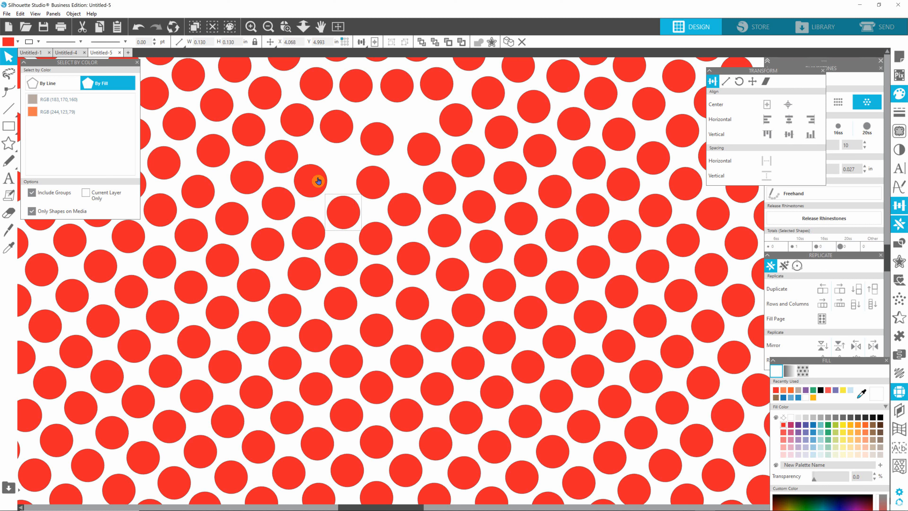
drag(318, 181, 318, 188)
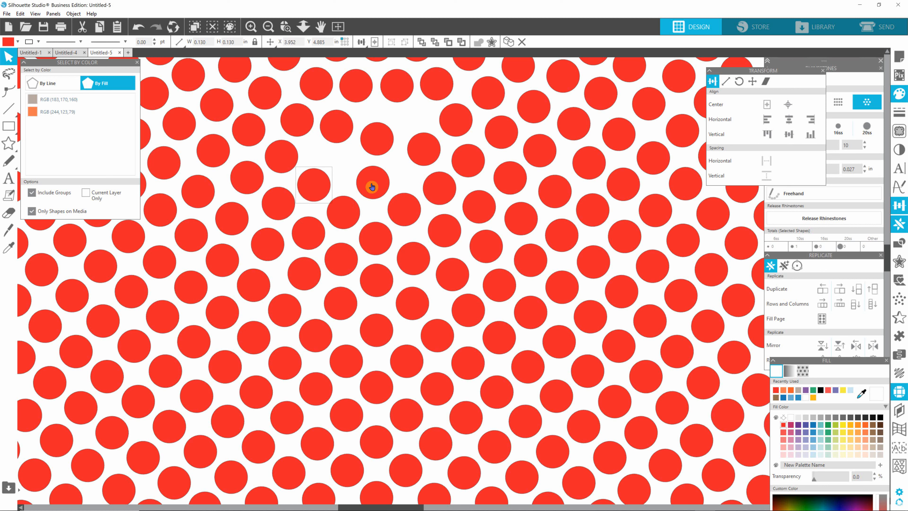
Shift the two upper center rhinestones up and left, and move the stone on their right inward to even out the rows.
click(376, 184)
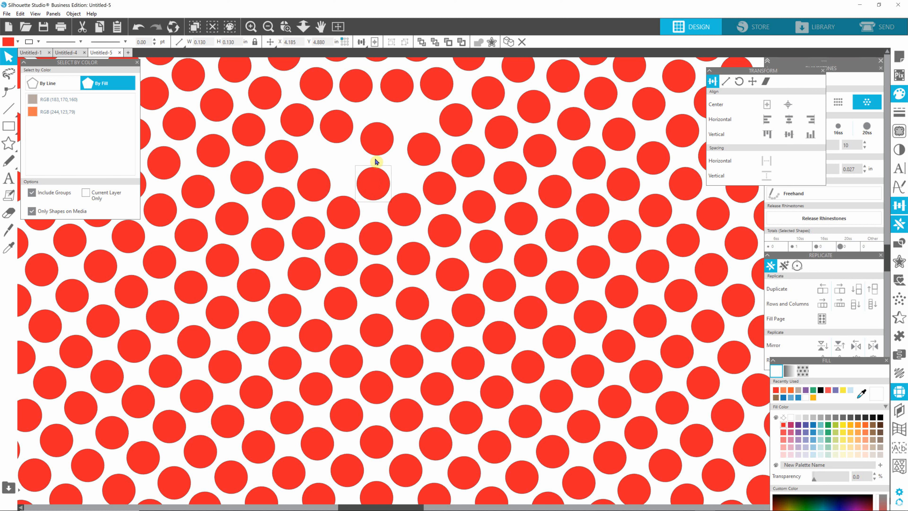
mouse_move(376, 185)
mouse_down()
mouse_move(338, 136)
mouse_move(335, 152)
mouse_move(378, 190)
mouse_move(370, 182)
mouse_up()
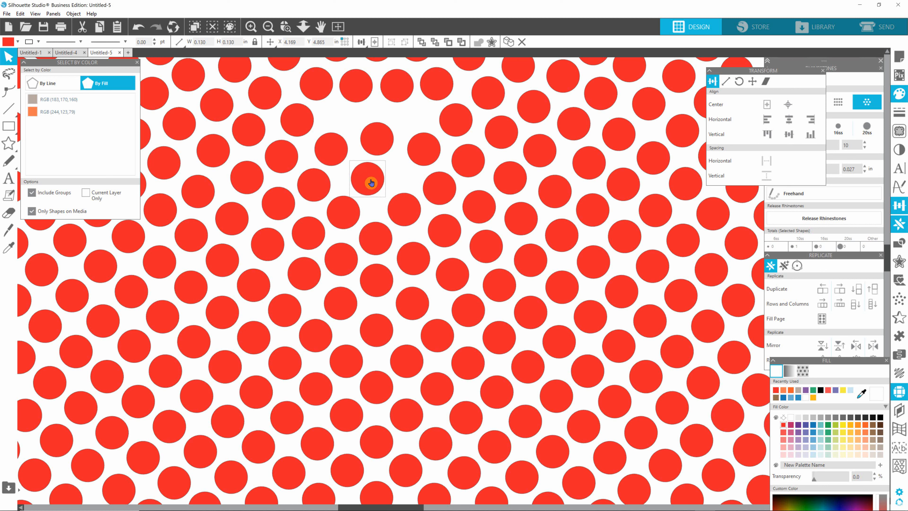
drag(409, 218, 303, 121)
drag(374, 146, 365, 128)
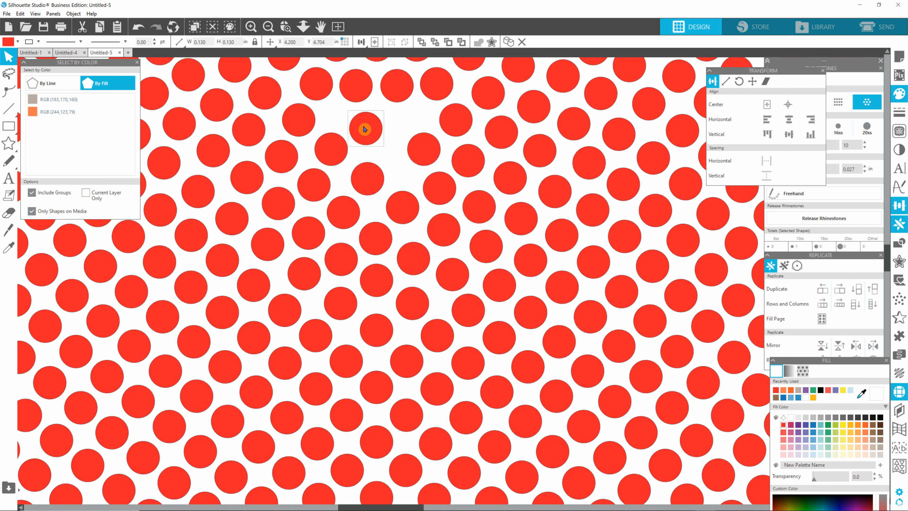
drag(424, 150, 409, 160)
drag(365, 123, 371, 132)
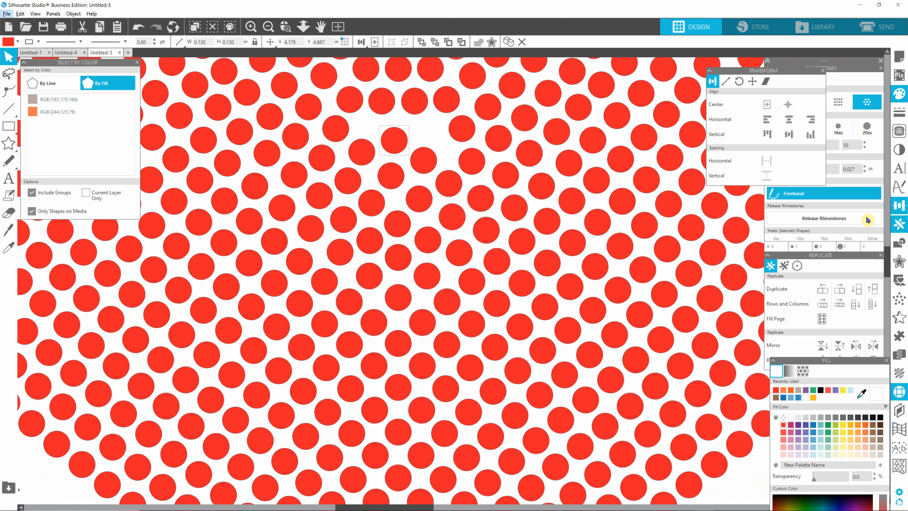
drag(886, 268, 883, 239)
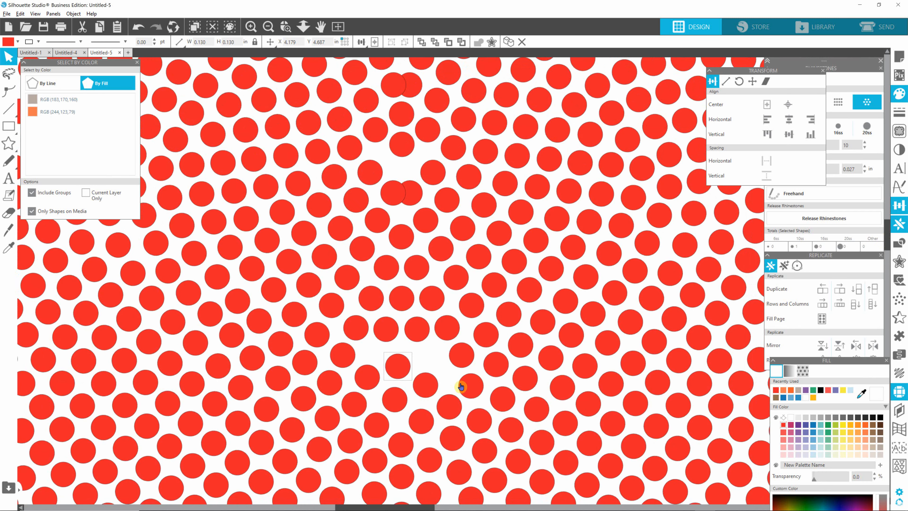
Shift the leftmost rhinestone of the row above the central gap up and outward, and lower the stone beside it into the open space.
scroll(451, 386, up, 3)
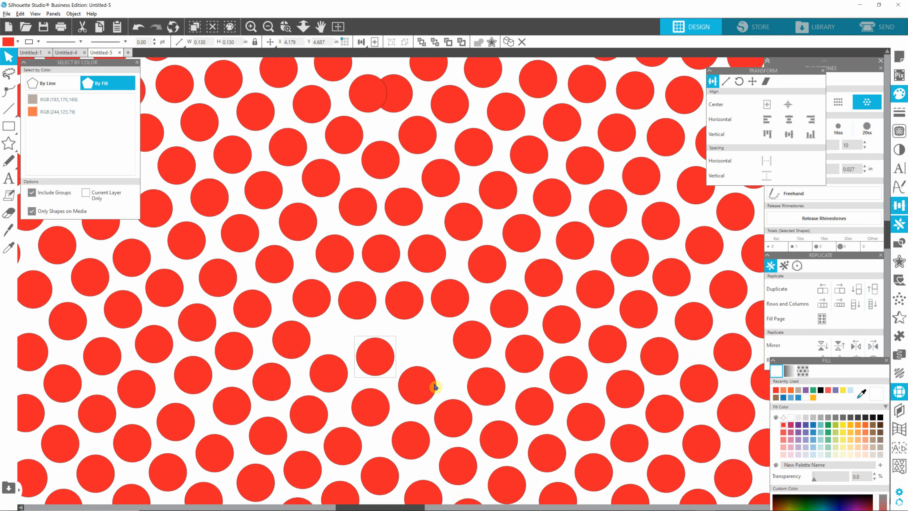
drag(322, 313, 310, 297)
click(359, 299)
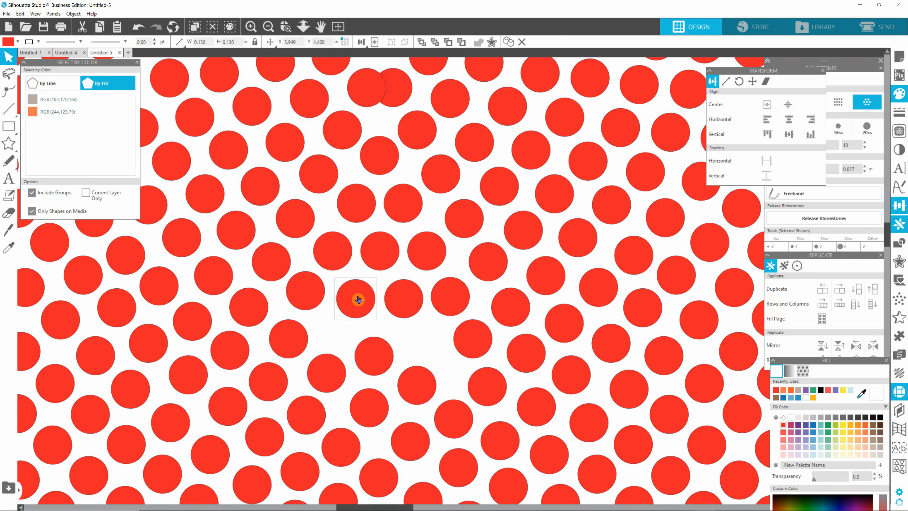
click(417, 394)
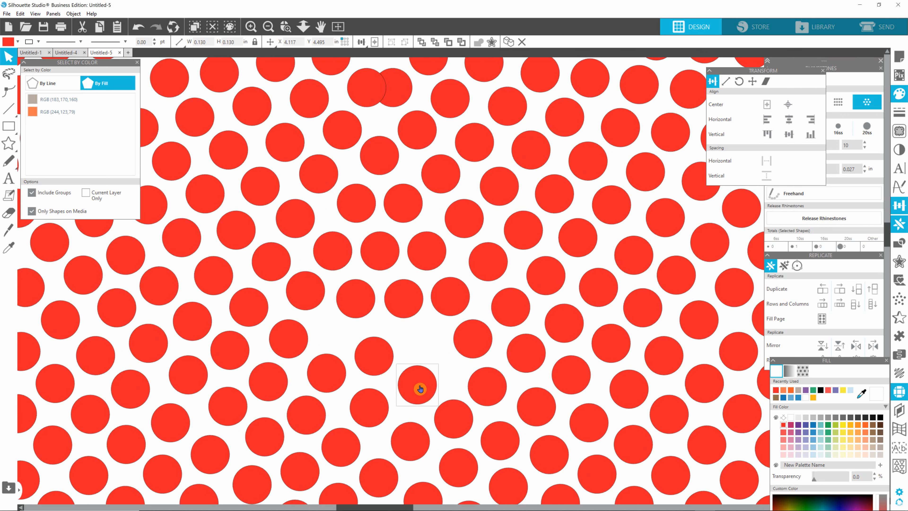
drag(420, 390, 340, 320)
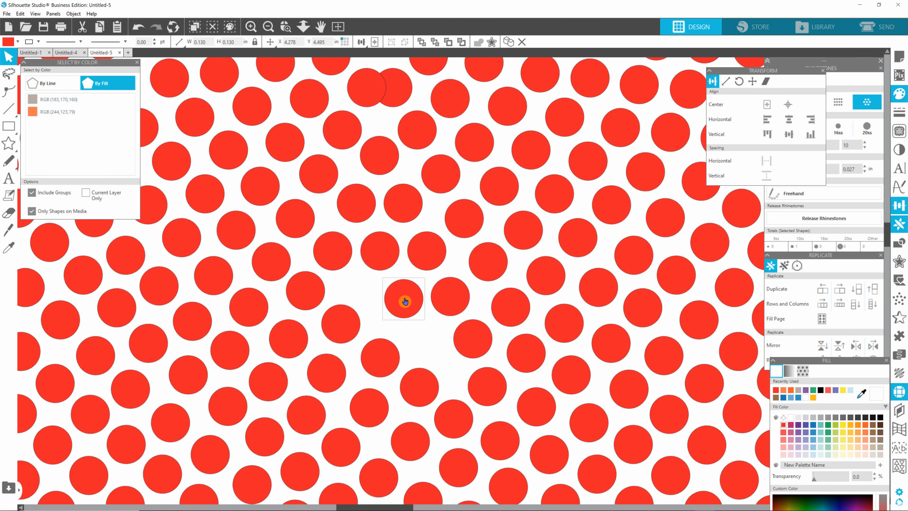
Move the next row stone down and inward, nudge the stone beneath the central gap, and fill the gap with a duplicate rhinestone.
drag(405, 301, 474, 343)
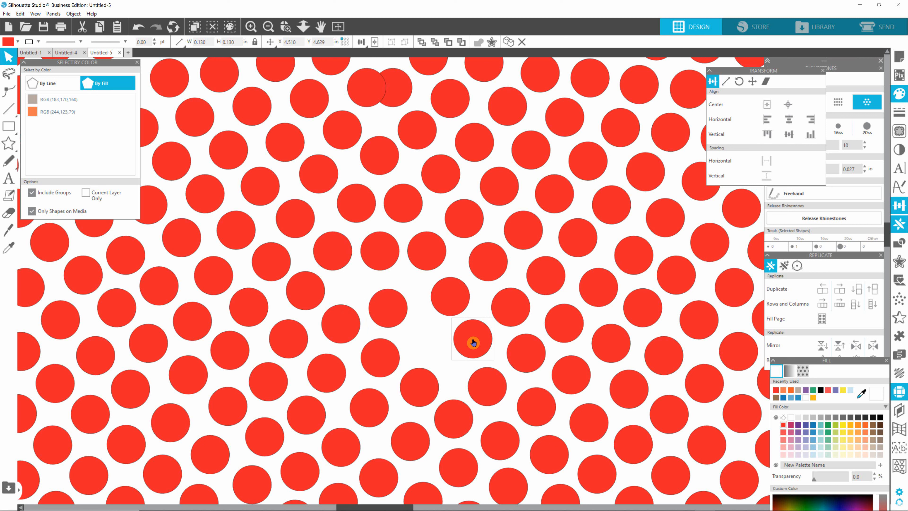
drag(423, 388, 420, 391)
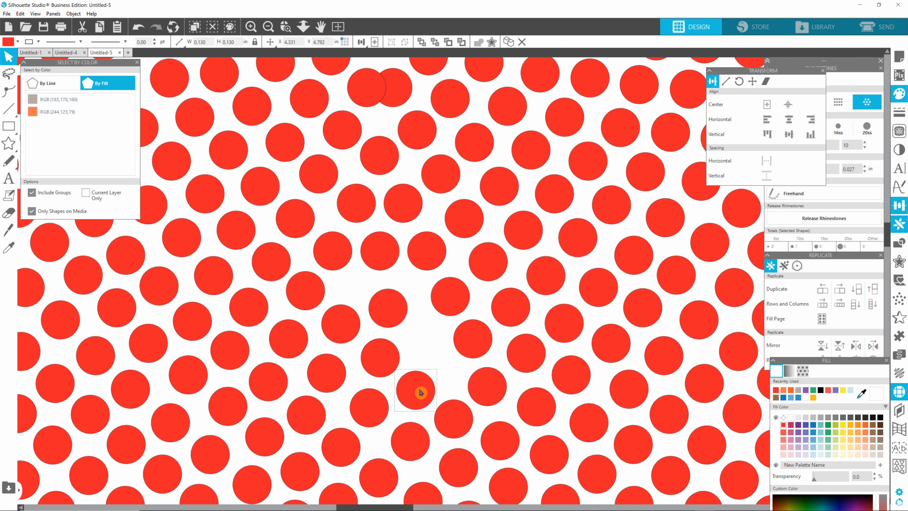
click(473, 341)
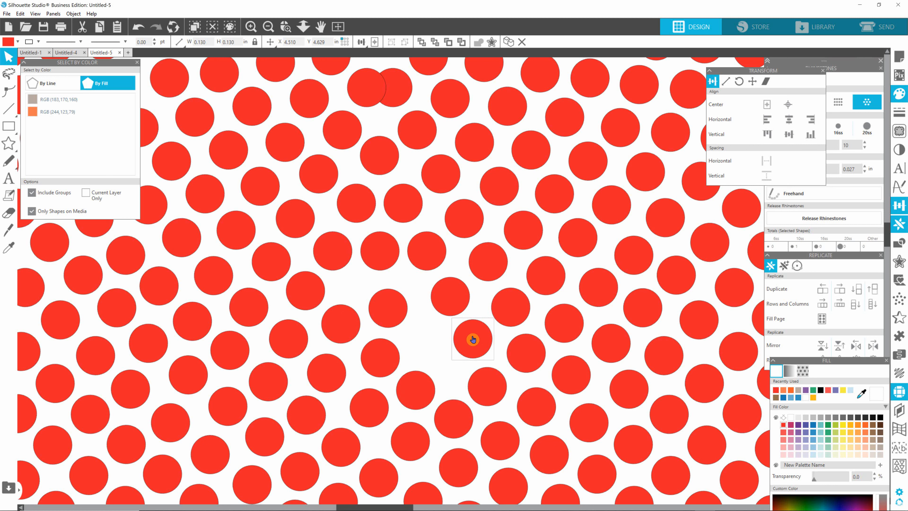
drag(473, 339, 424, 340)
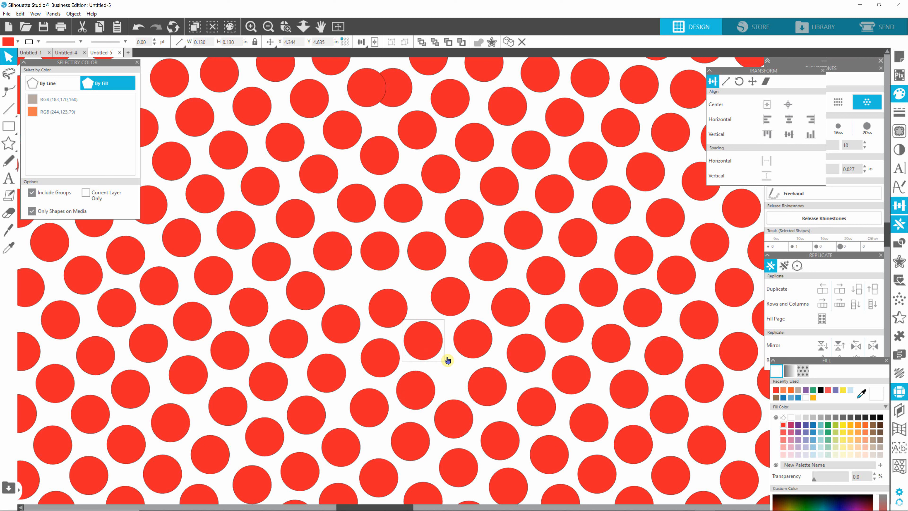
Space out the rhinestones around the filled central gap diagonally and move the neighboring stone on their right down and inward.
drag(543, 422, 542, 414)
mouse_move(493, 388)
mouse_down()
mouse_move(487, 385)
mouse_move(502, 392)
mouse_up()
drag(393, 309, 458, 364)
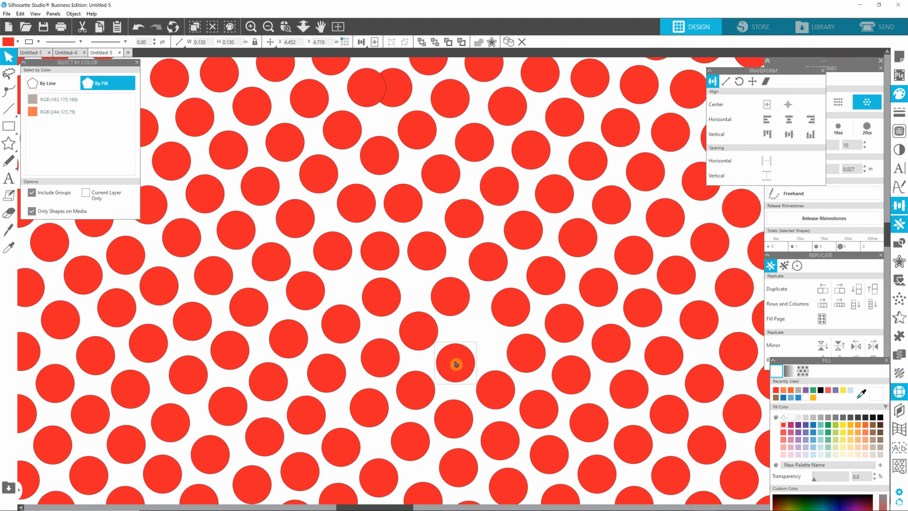
drag(514, 312, 494, 326)
drag(448, 300, 449, 294)
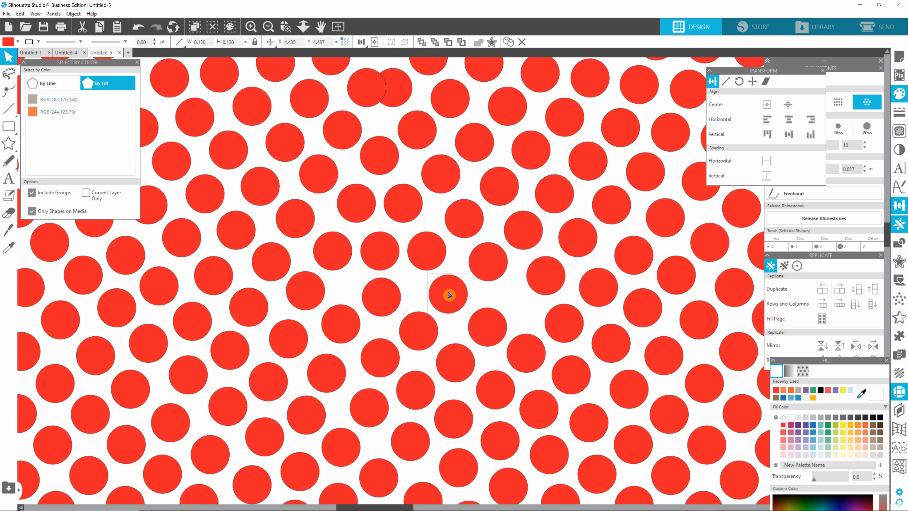
Rearrange the diagonal run of rhinestones right of the center column to fill the open gap and equalize their spacing.
click(549, 283)
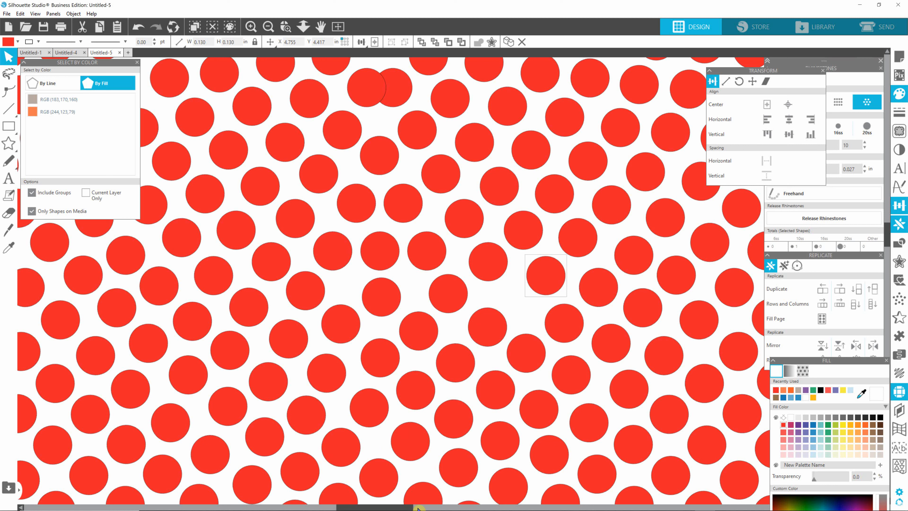
drag(887, 237, 888, 240)
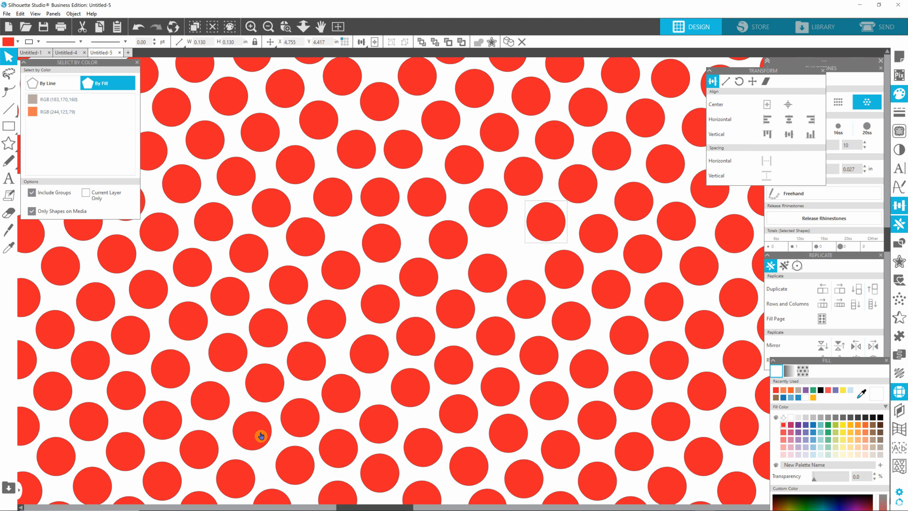
drag(259, 434, 549, 219)
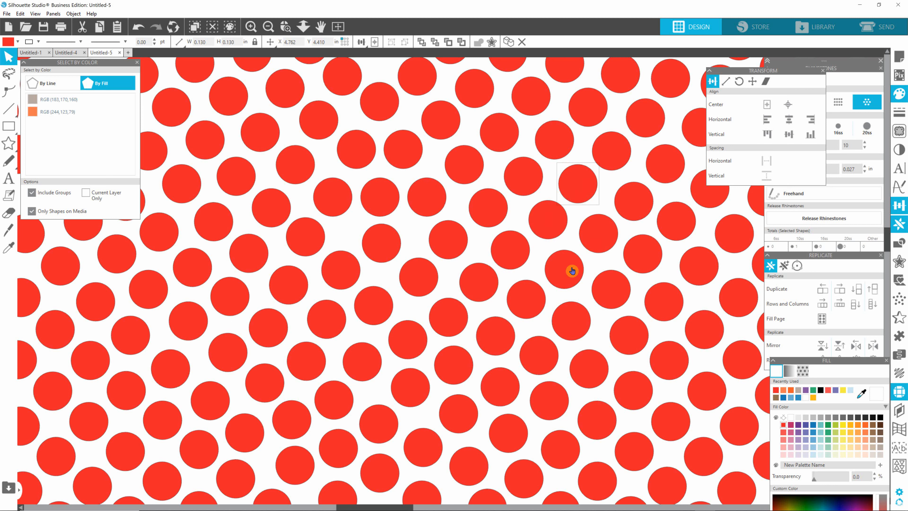
drag(570, 272, 561, 267)
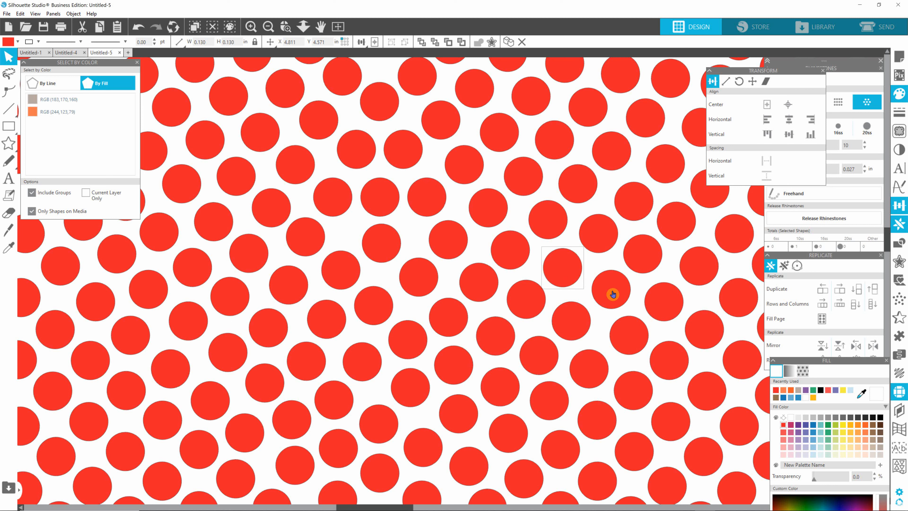
click(443, 250)
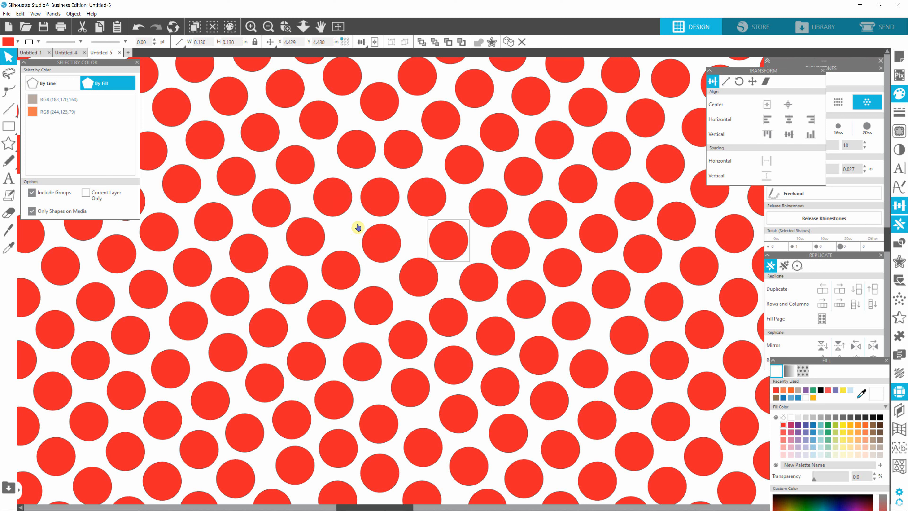
Raise the center rhinestone below the close pair and adjust the diagonal run upper left of it to even out the spacing.
click(384, 205)
drag(381, 192, 380, 186)
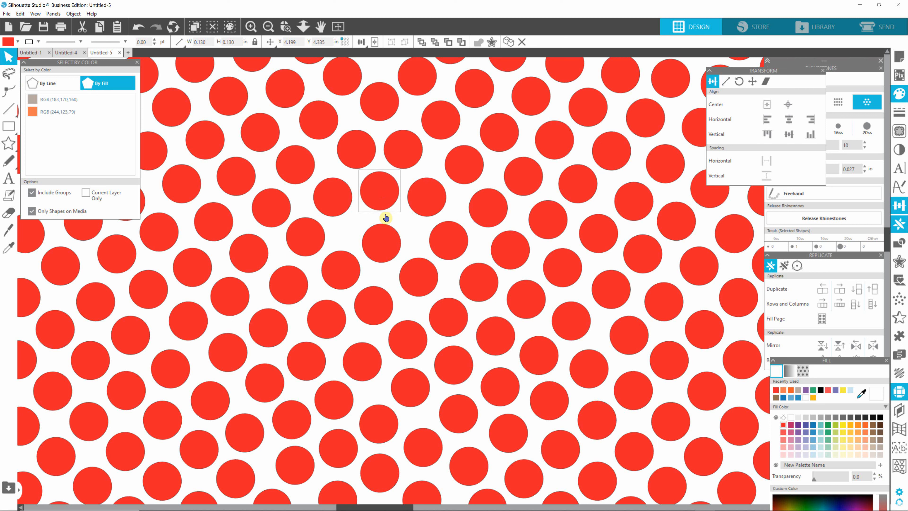
drag(382, 244, 345, 204)
drag(293, 161, 262, 133)
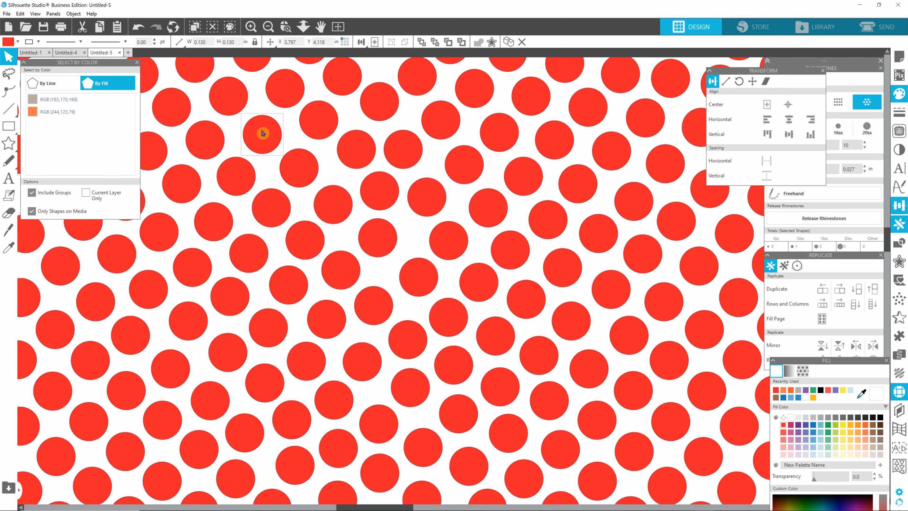
Nudge the center rhinestones below the raised stone and their right neighbor slightly inward to balance the gaps.
click(388, 248)
drag(378, 237, 413, 277)
drag(459, 241, 451, 243)
drag(416, 341, 409, 339)
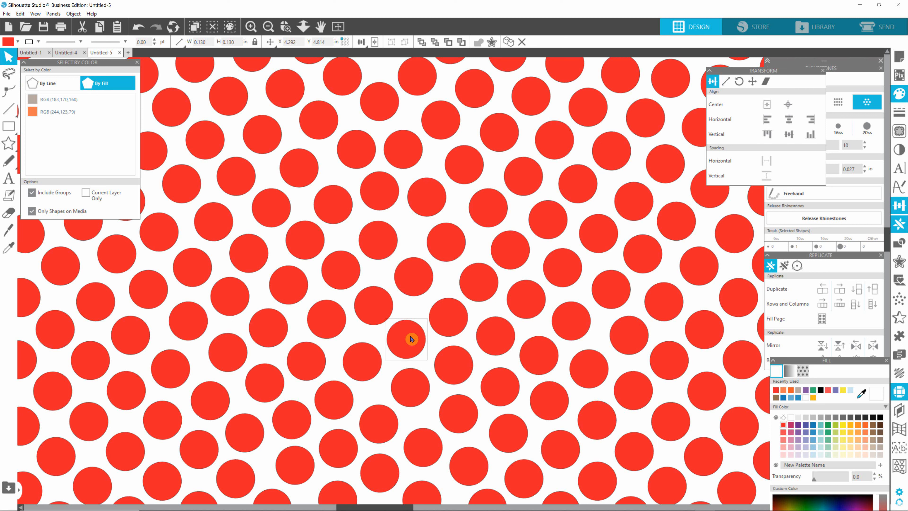
Shift the upper right diagonal run of rhinestones slightly inward and nudge the stone just right of the center column.
drag(491, 207, 525, 177)
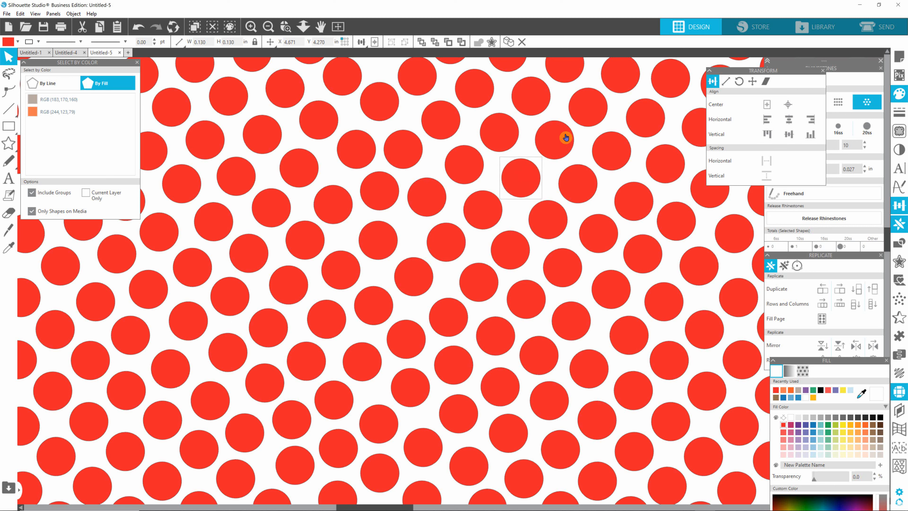
drag(565, 138, 564, 138)
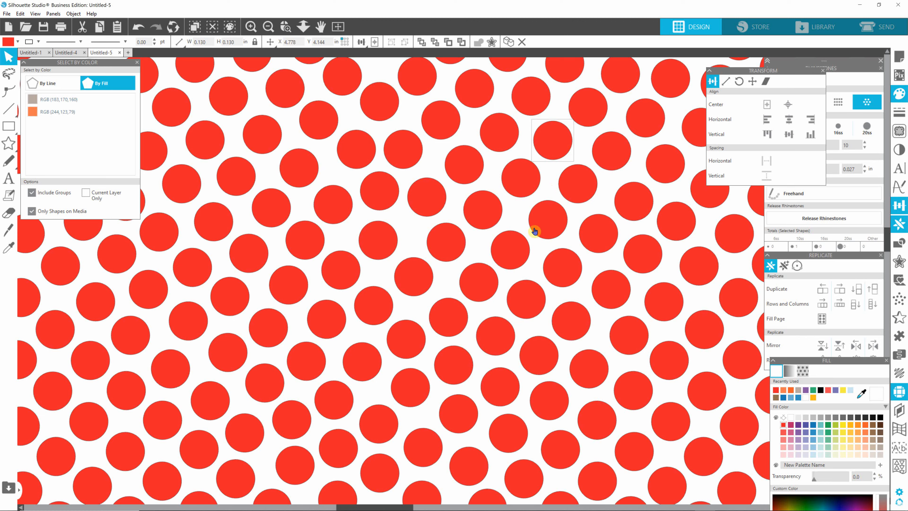
scroll(534, 231, down, 3)
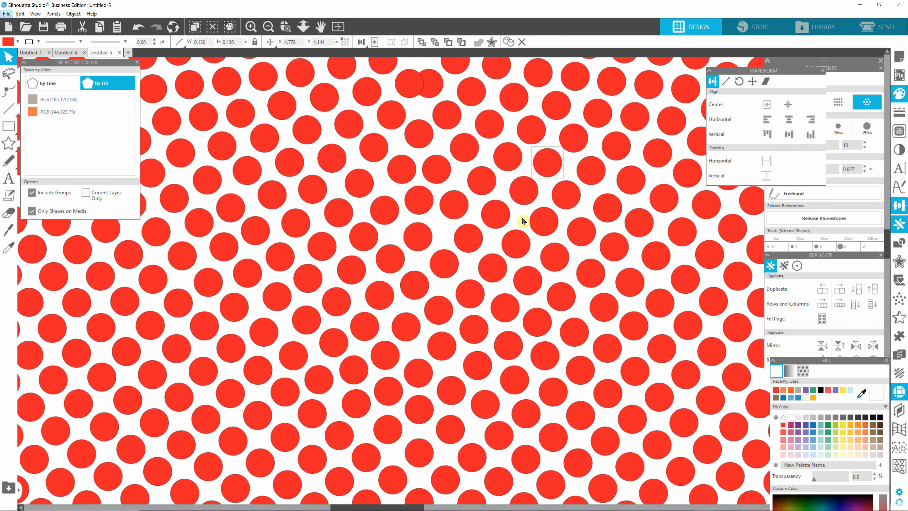
click(459, 208)
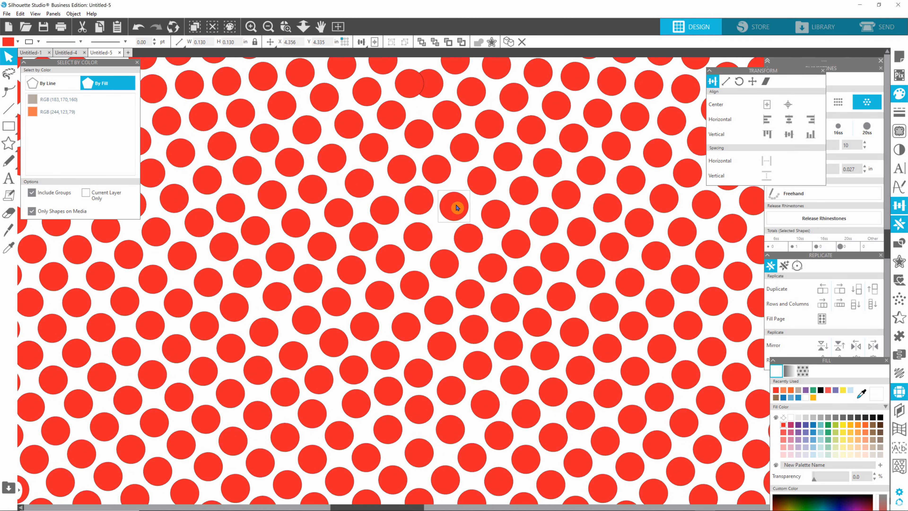
scroll(491, 207, down, 5)
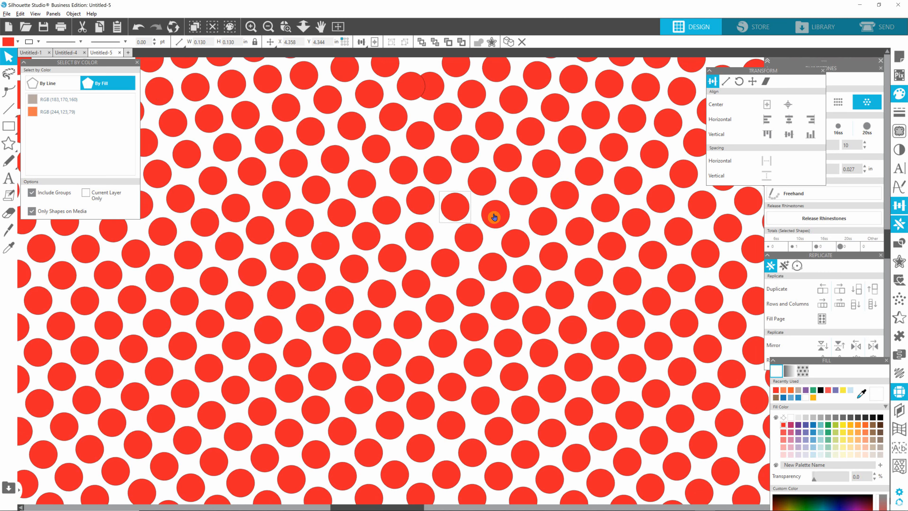
Check the whole heart, then move the rhinestone just right of the center column down and inward and fine-tune its adjacent center stones.
scroll(493, 217, down, 6)
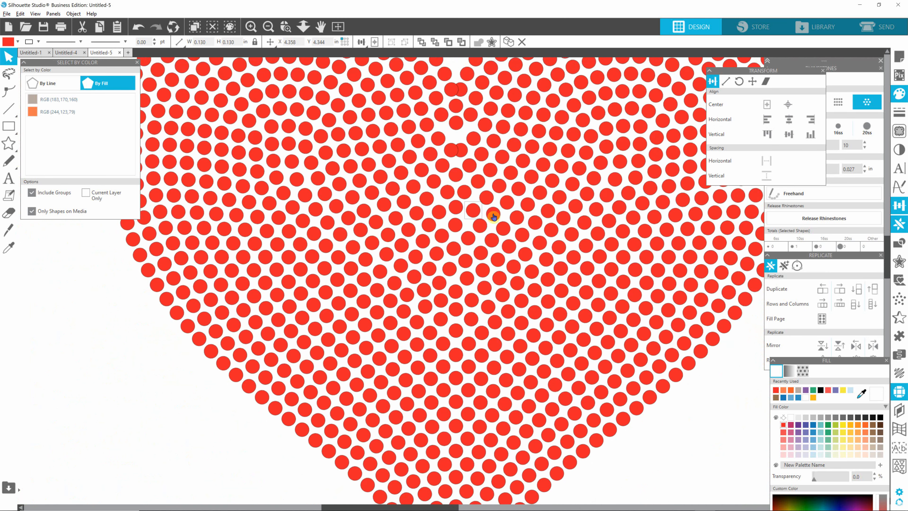
scroll(493, 217, down, 2)
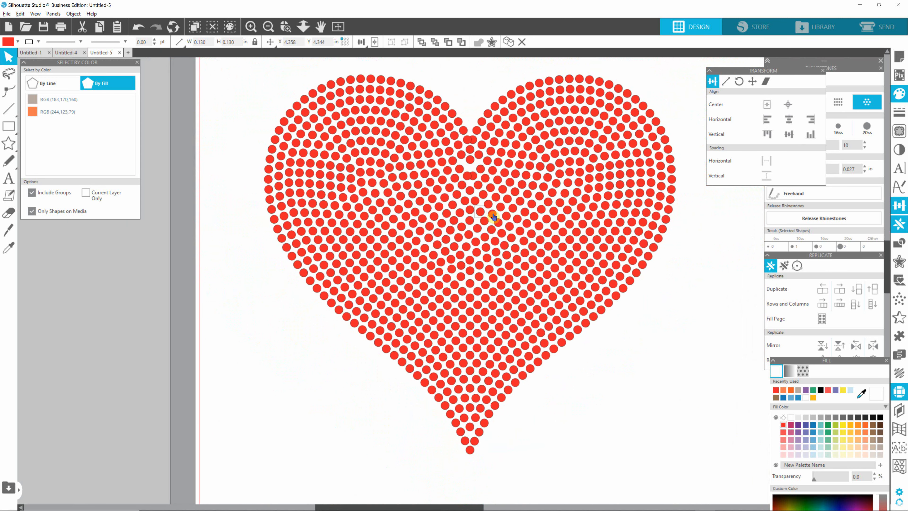
key(alt)
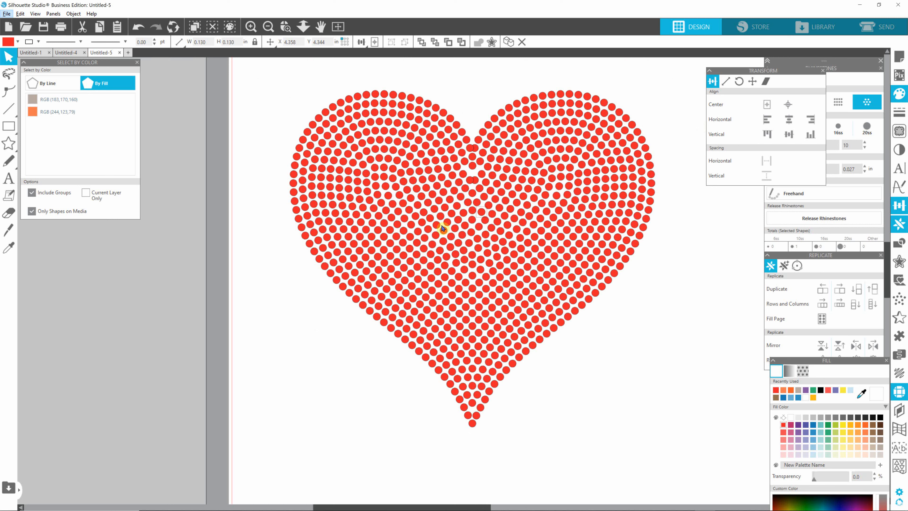
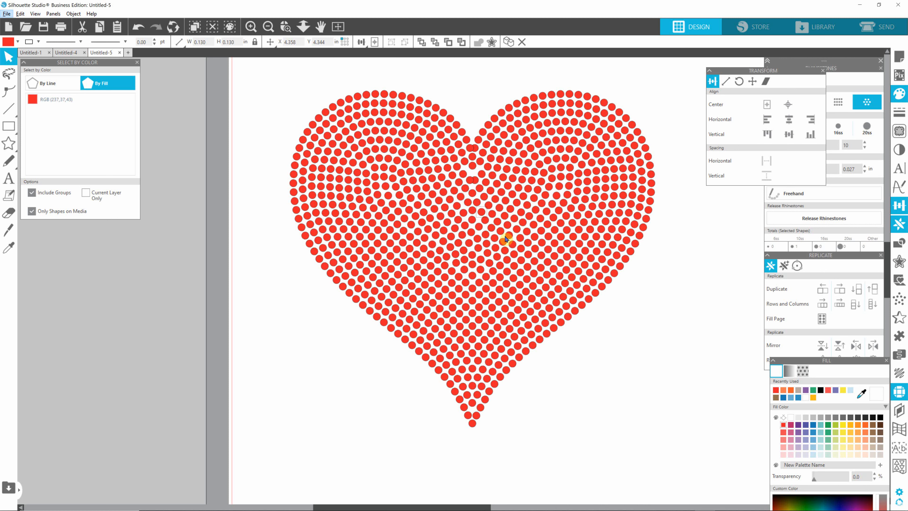
scroll(484, 212, up, 10)
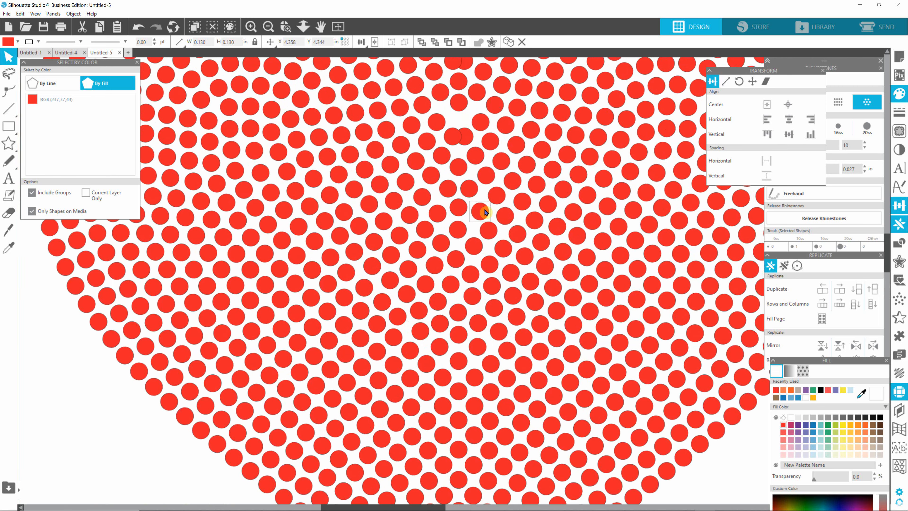
scroll(485, 212, up, 3)
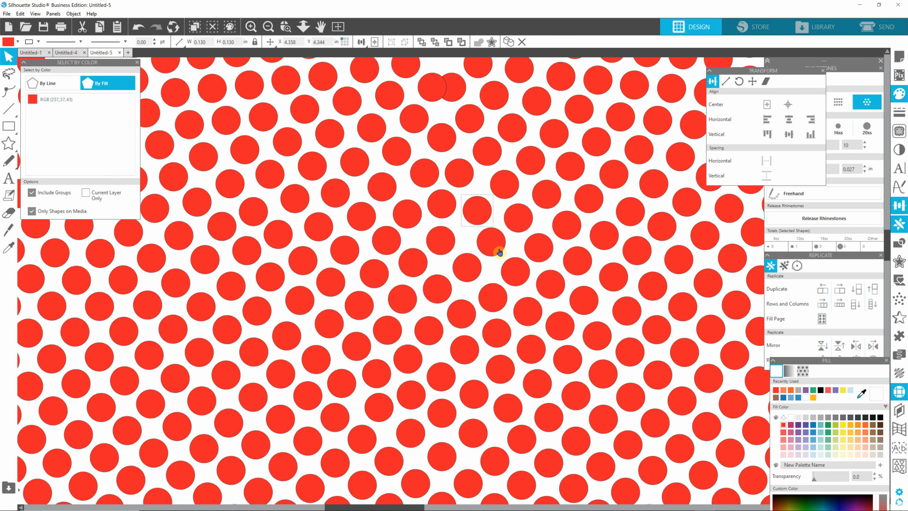
click(494, 246)
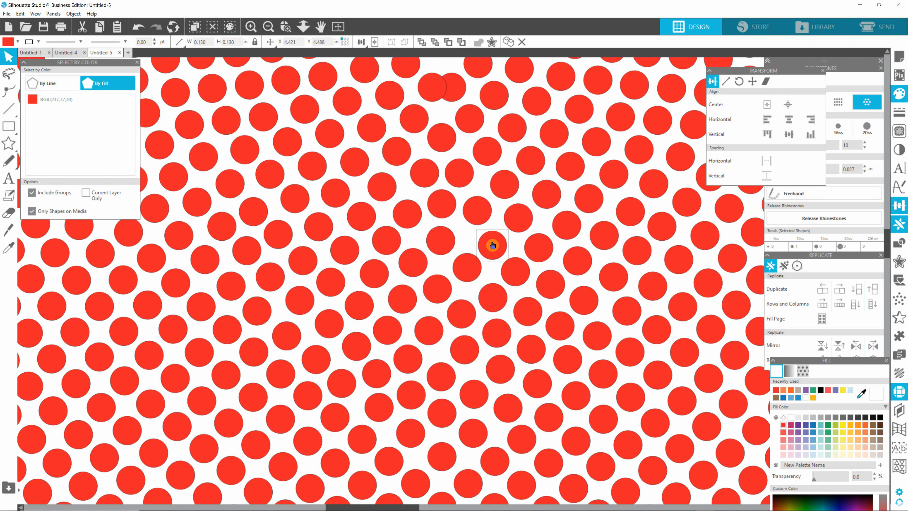
drag(481, 209, 477, 217)
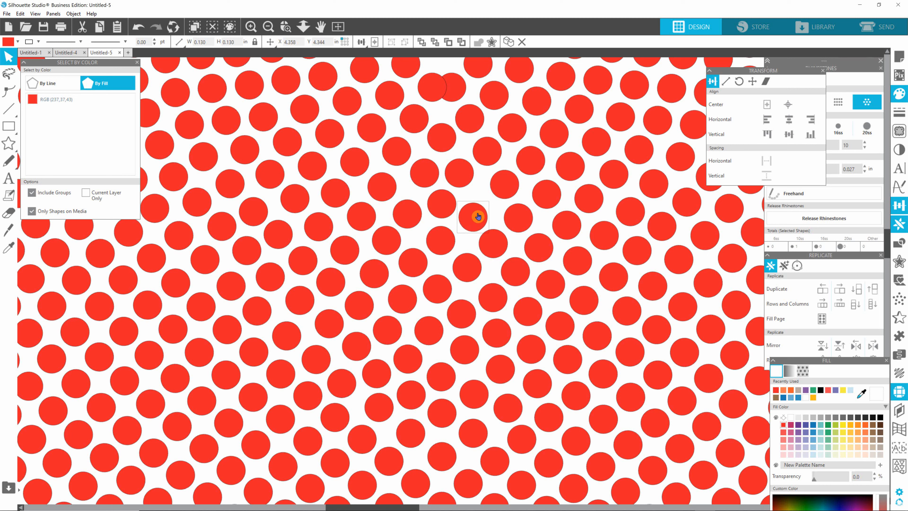
click(442, 205)
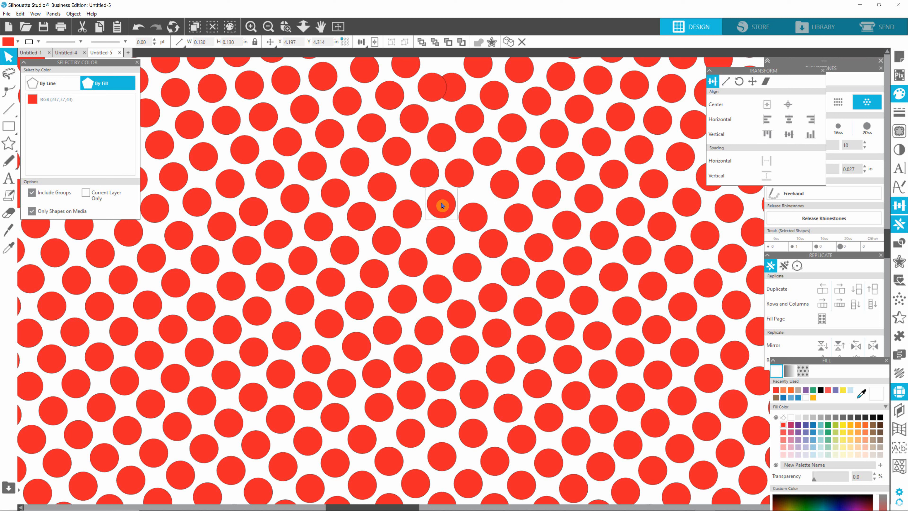
drag(443, 205, 440, 206)
Shift the long diagonal run of rhinestones extending up and right from beside the close center pair slightly down and inward.
click(506, 194)
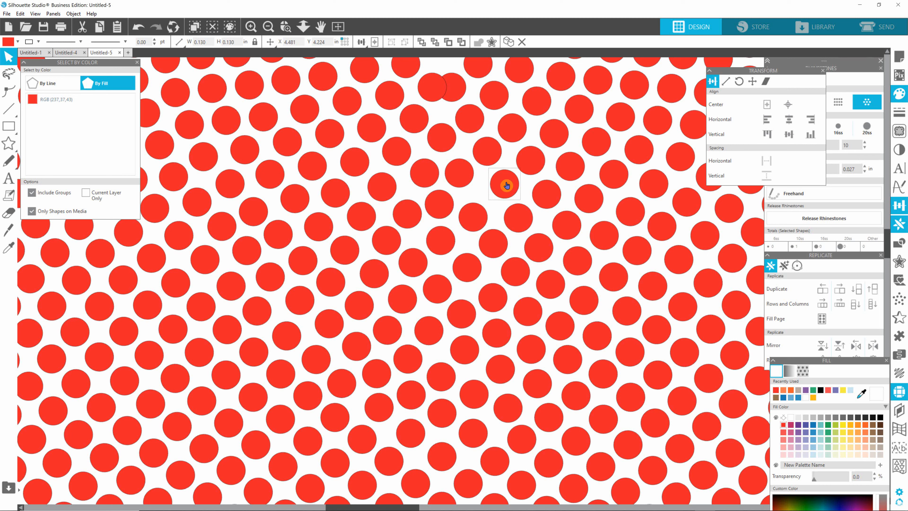
drag(504, 185, 499, 191)
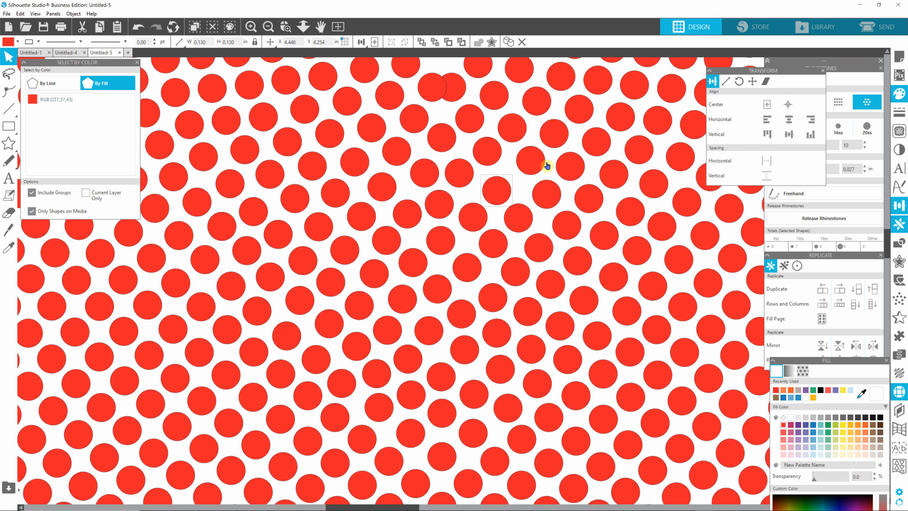
click(538, 166)
drag(532, 160, 550, 140)
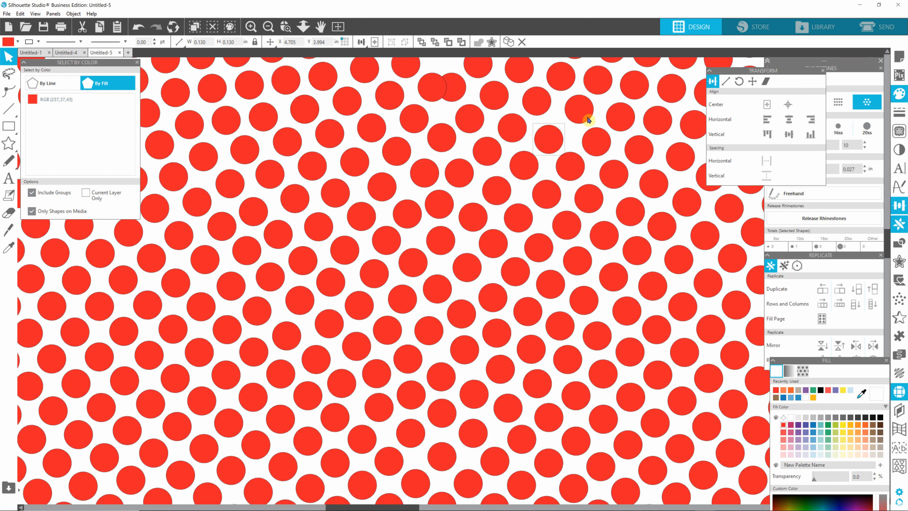
drag(584, 115, 579, 119)
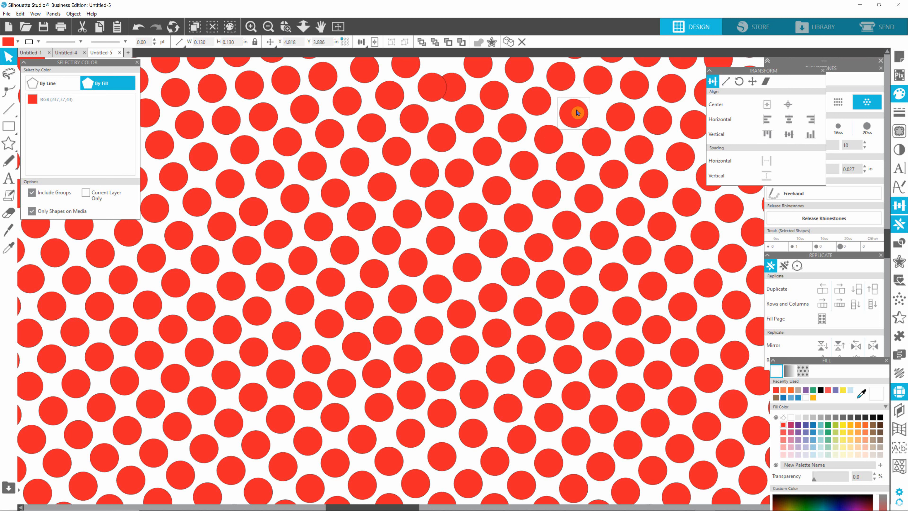
click(601, 84)
drag(601, 83, 599, 83)
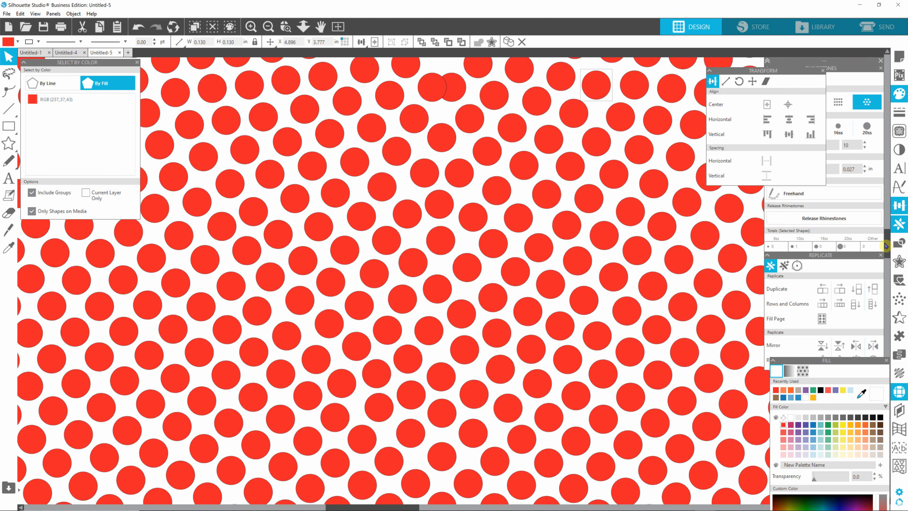
drag(886, 245, 887, 236)
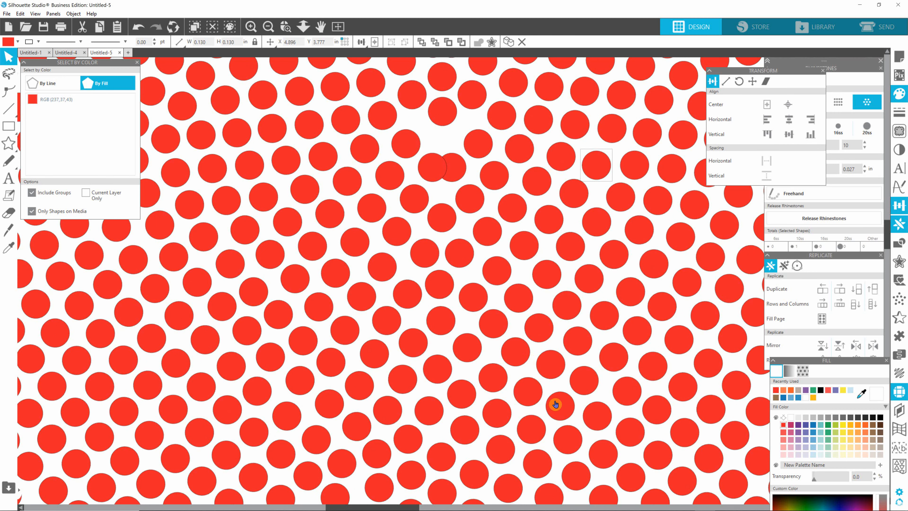
drag(617, 157, 621, 98)
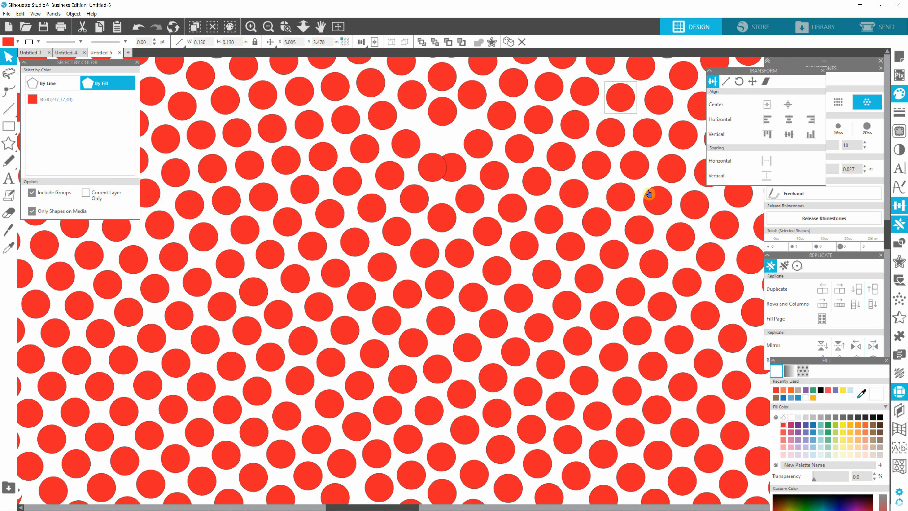
Delete one stone of the lower overlapping pair on the seam and move the remaining one slightly down into the center column.
scroll(649, 205, down, 3)
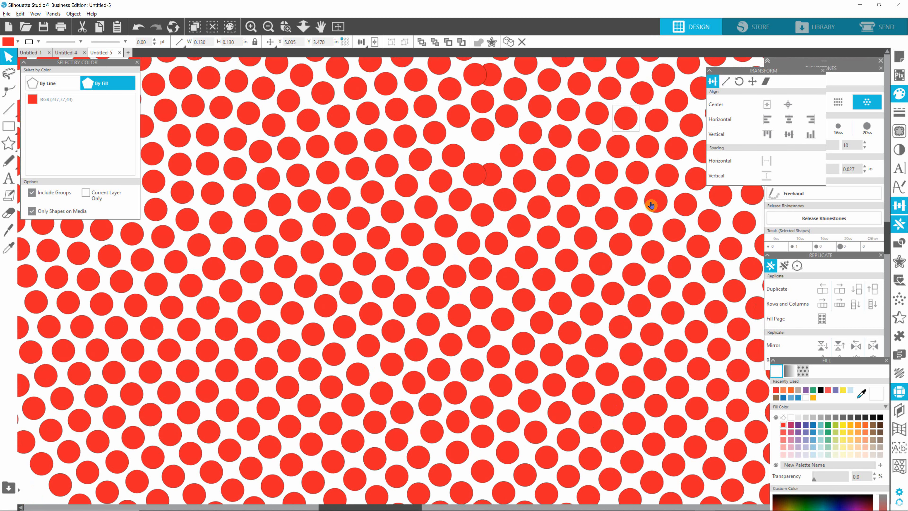
scroll(613, 266, down, 4)
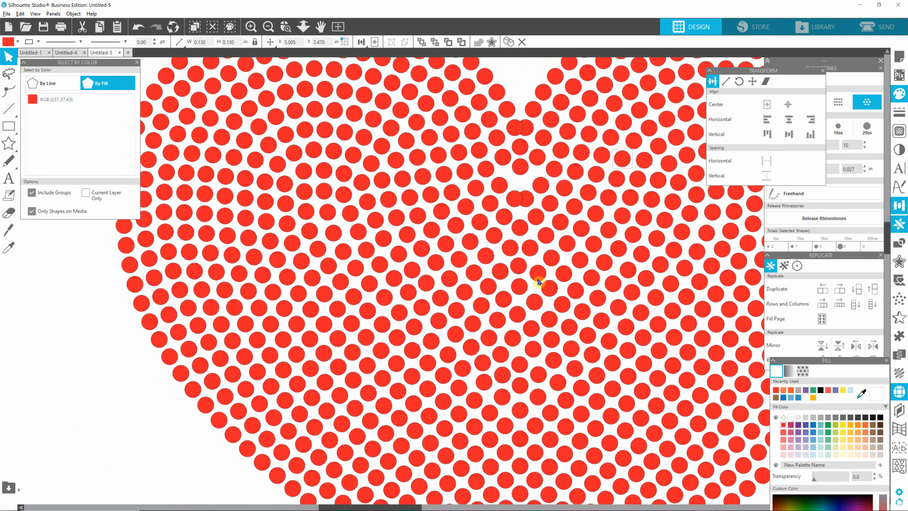
key(alt)
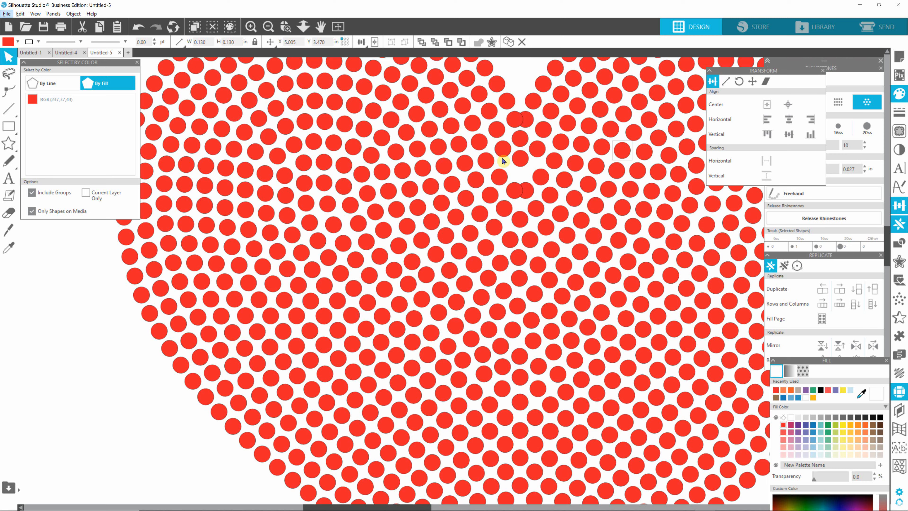
scroll(512, 159, up, 4)
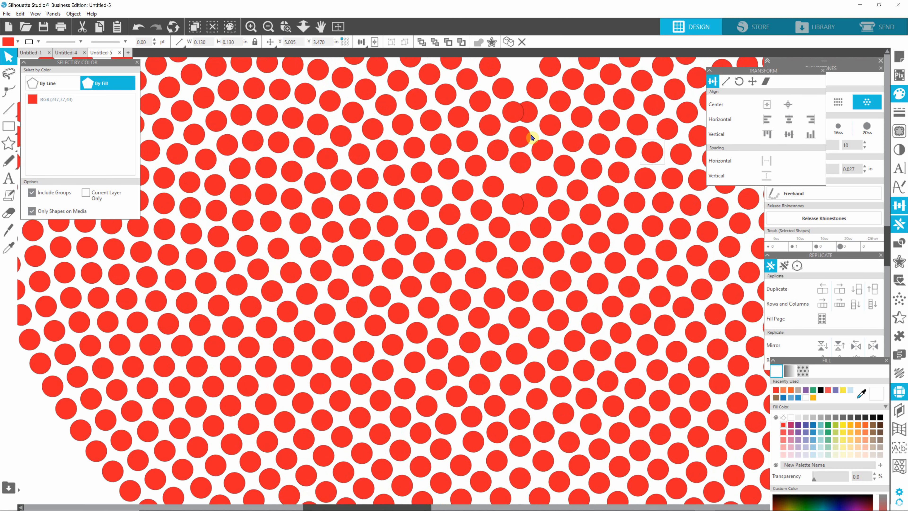
scroll(532, 139, up, 2)
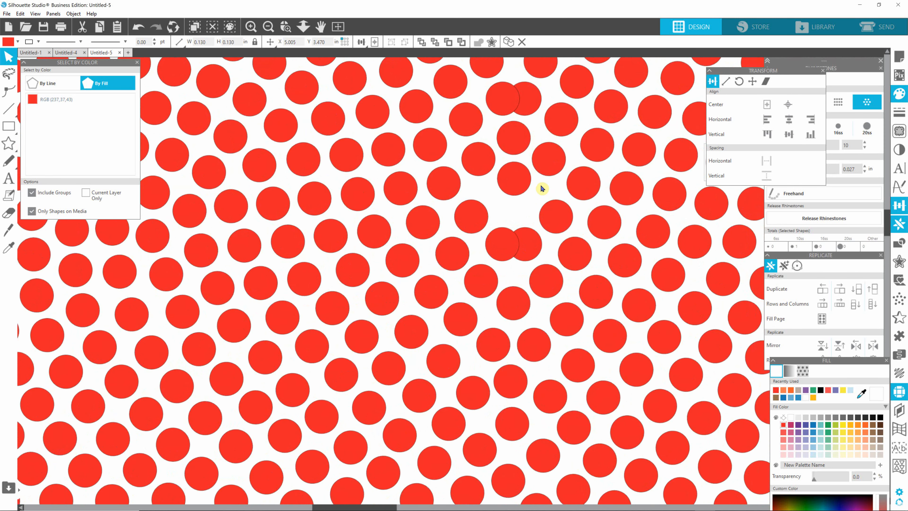
scroll(540, 183, up, 1)
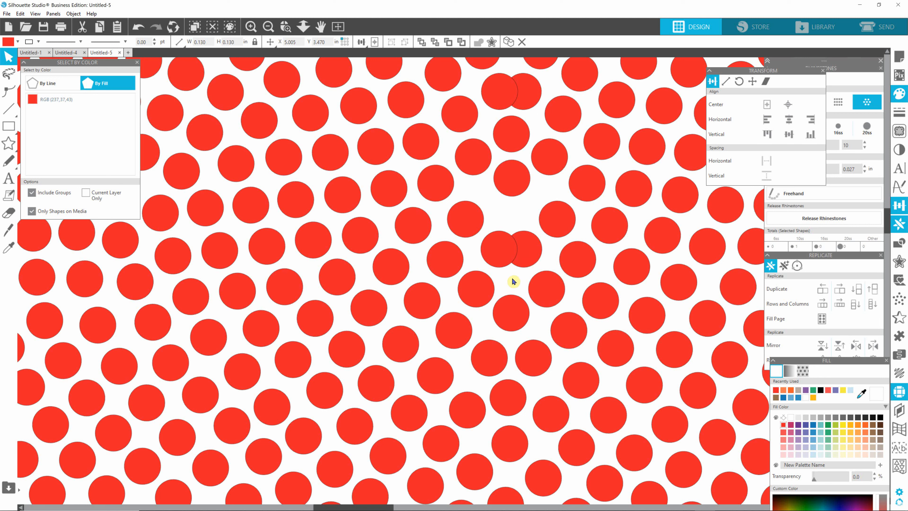
click(536, 253)
mouse_move(520, 259)
mouse_down()
mouse_move(498, 250)
mouse_move(519, 250)
mouse_move(513, 258)
mouse_up()
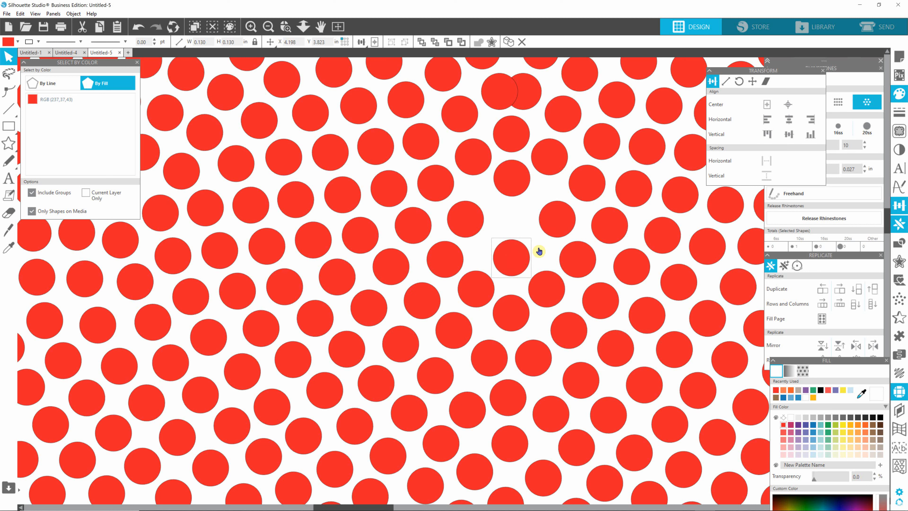
Shift the diagonal run of rhinestones right of the seam gap down and inward, continuing up into the right lobe.
drag(560, 229, 614, 110)
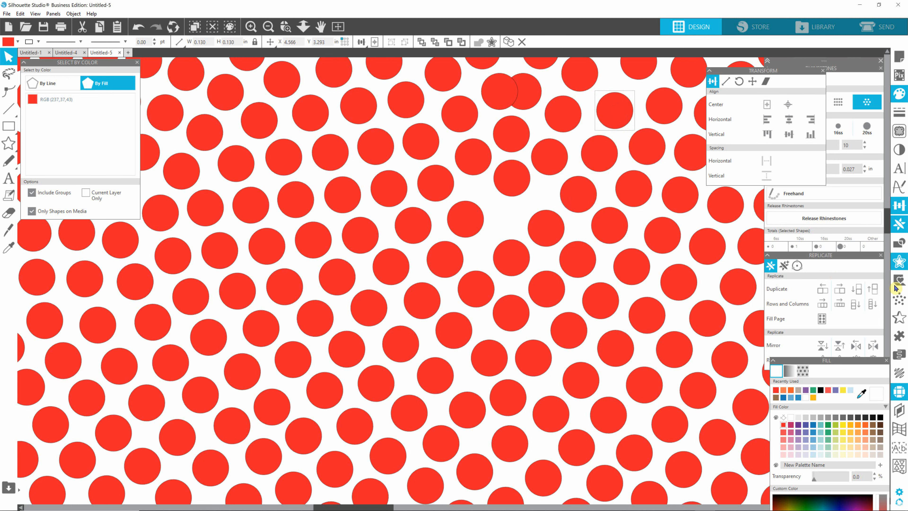
scroll(890, 225, up, 1)
drag(889, 225, 889, 216)
drag(672, 196, 666, 143)
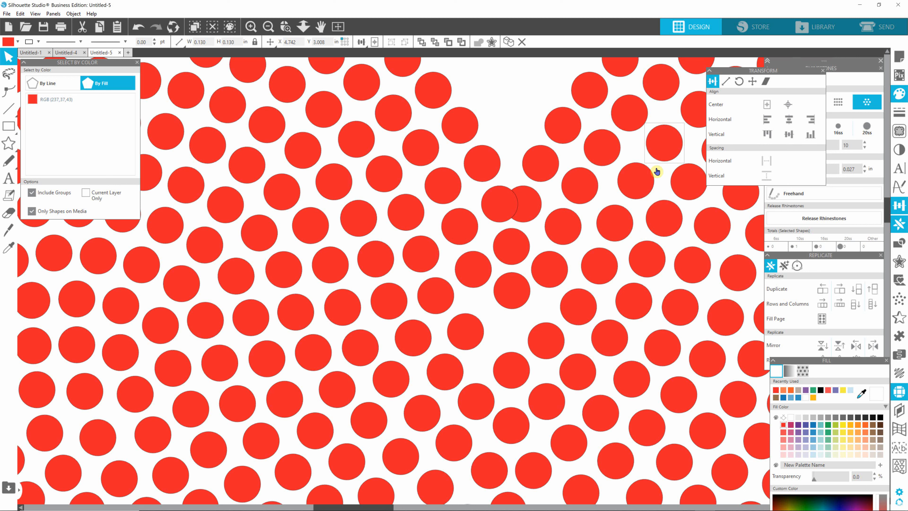
click(693, 114)
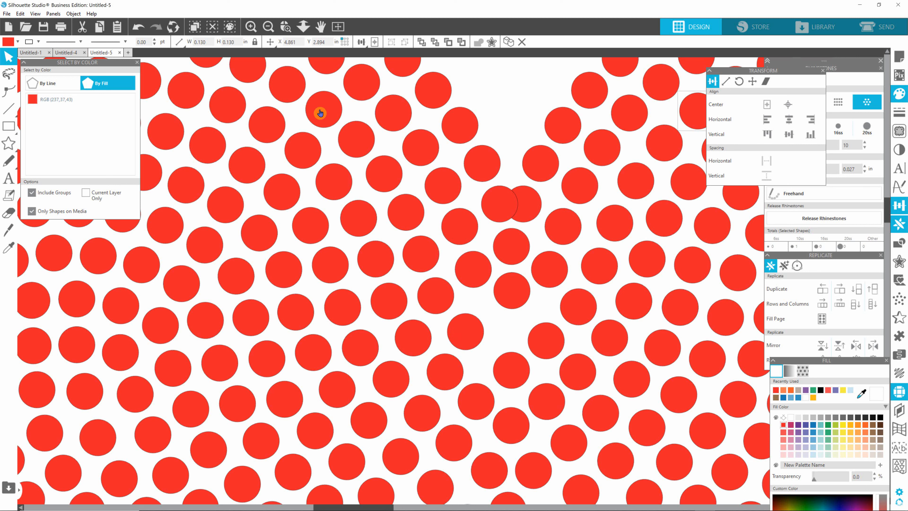
Shift the matching diagonal run left of the seam gap down and inward, and lower the center rhinestone above the gap.
drag(466, 334, 480, 342)
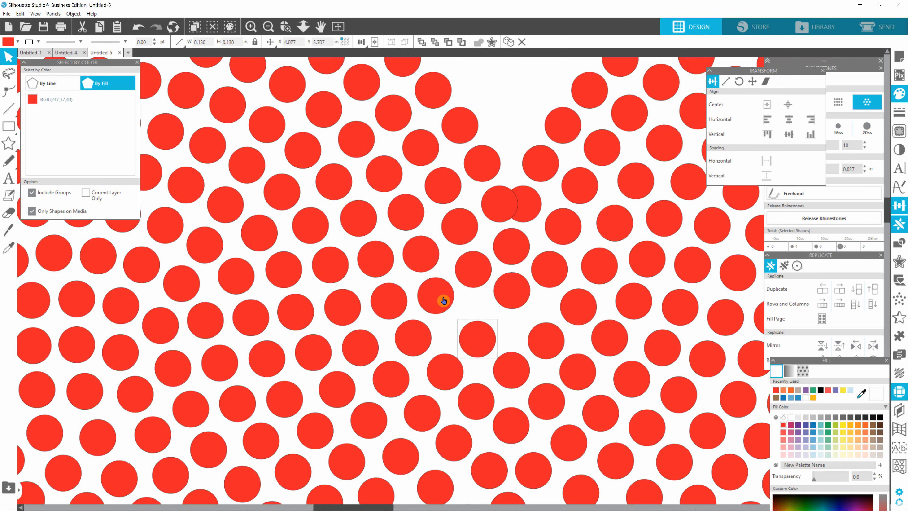
drag(444, 301, 444, 306)
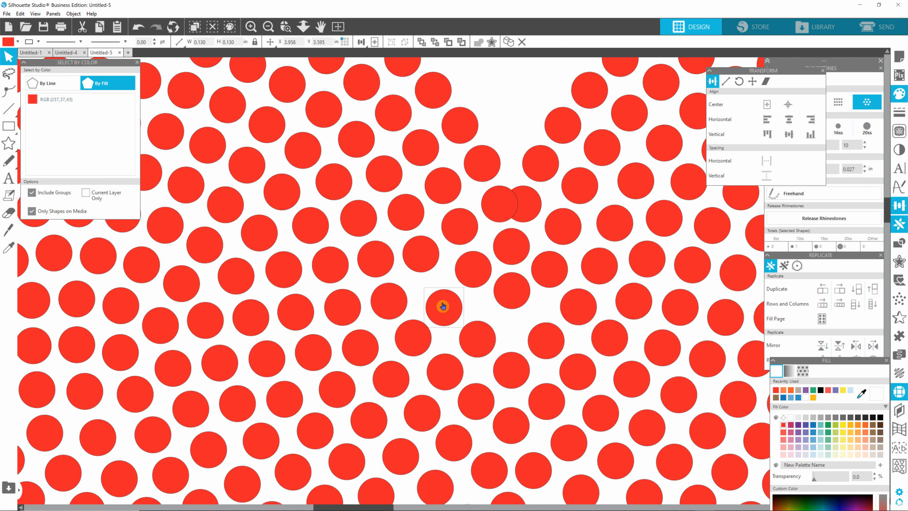
drag(421, 253, 425, 265)
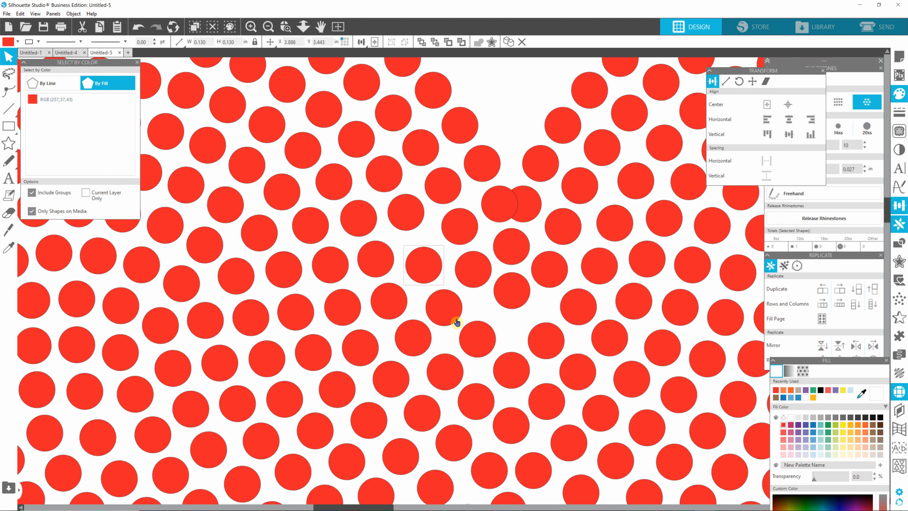
drag(447, 312, 410, 222)
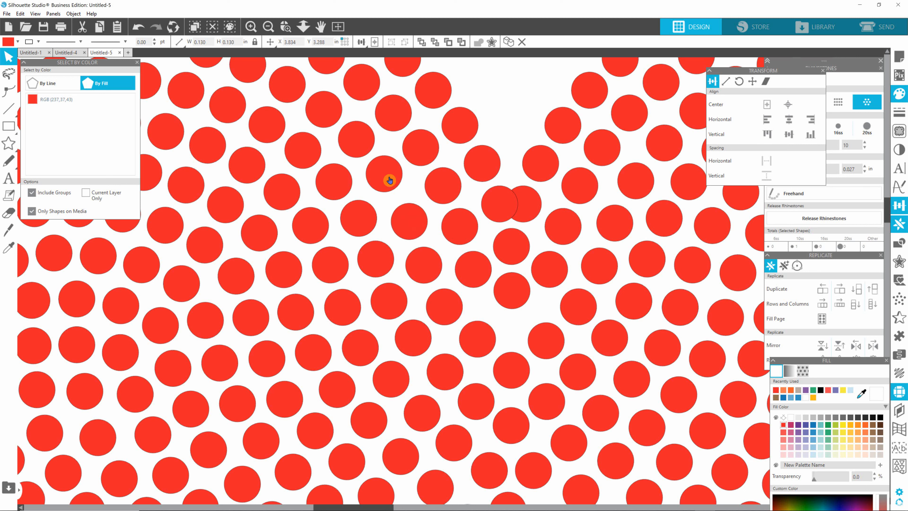
drag(389, 180, 513, 309)
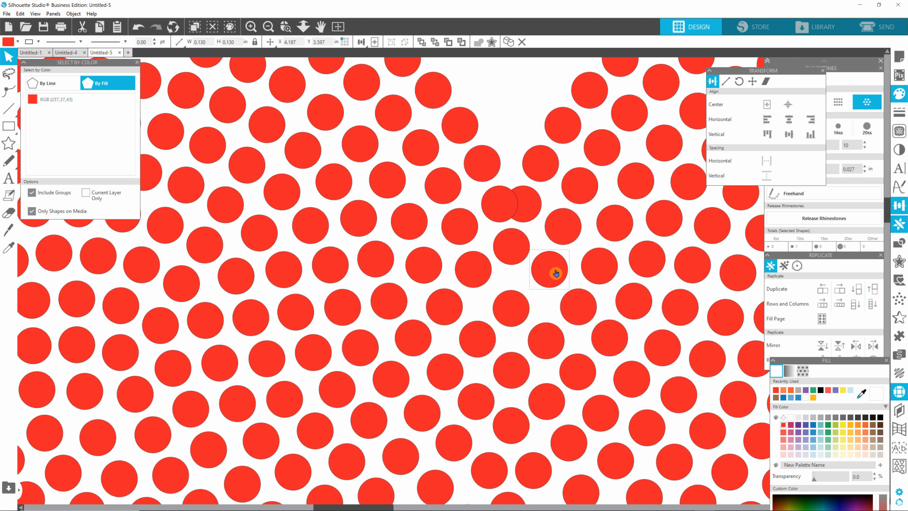
Nudge the next diagonal runs of rhinestones on both sides of the center column slightly downward below the heart's cleft.
drag(555, 274, 602, 148)
drag(637, 114, 636, 115)
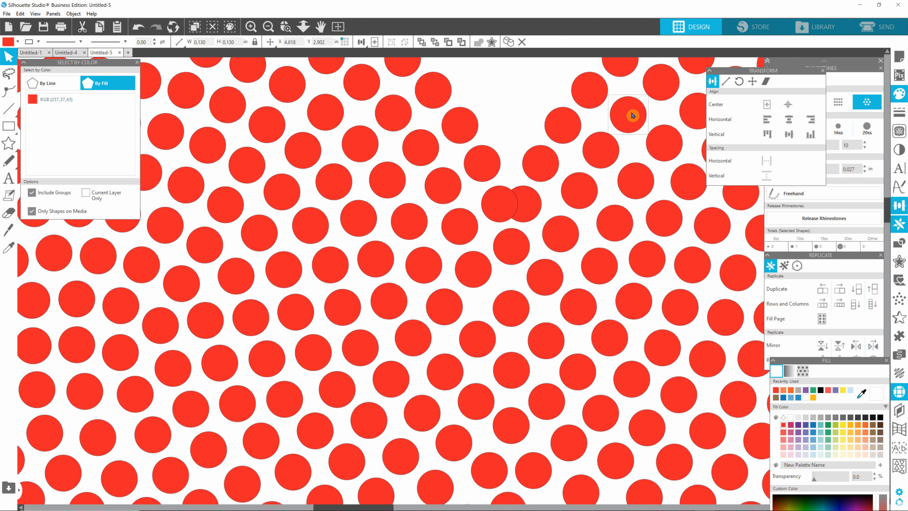
drag(489, 272, 478, 276)
drag(460, 233, 459, 238)
click(442, 177)
drag(442, 177, 443, 181)
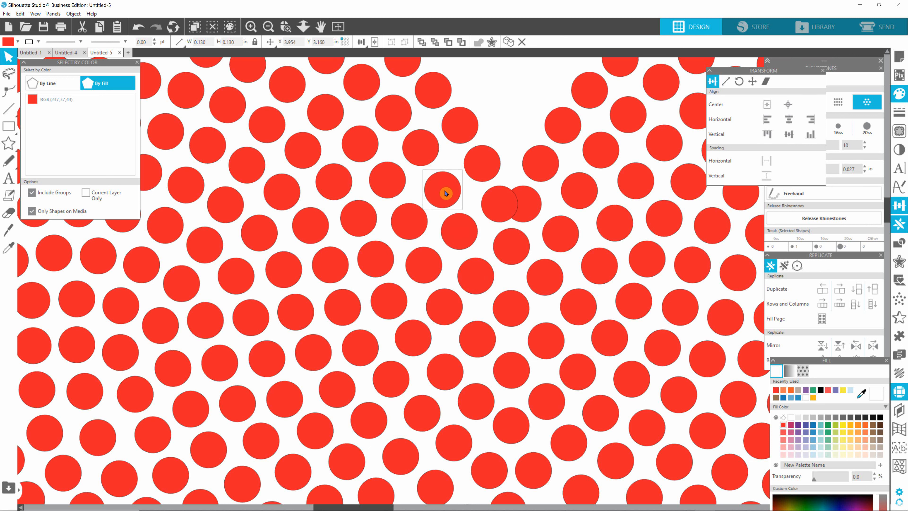
click(425, 150)
drag(425, 150, 423, 152)
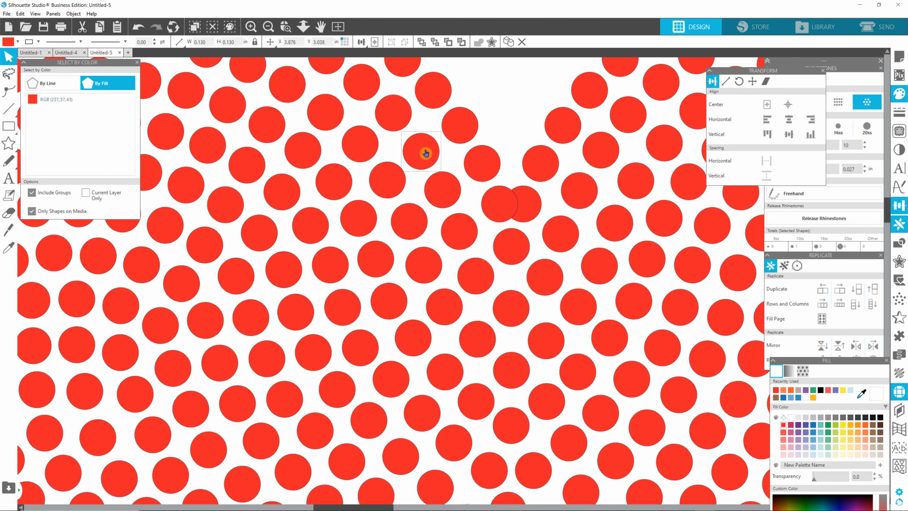
Delete the right stone of the overlapping pair at the heart's cleft and center the remaining one slightly higher on the seam.
click(533, 204)
key(Delete)
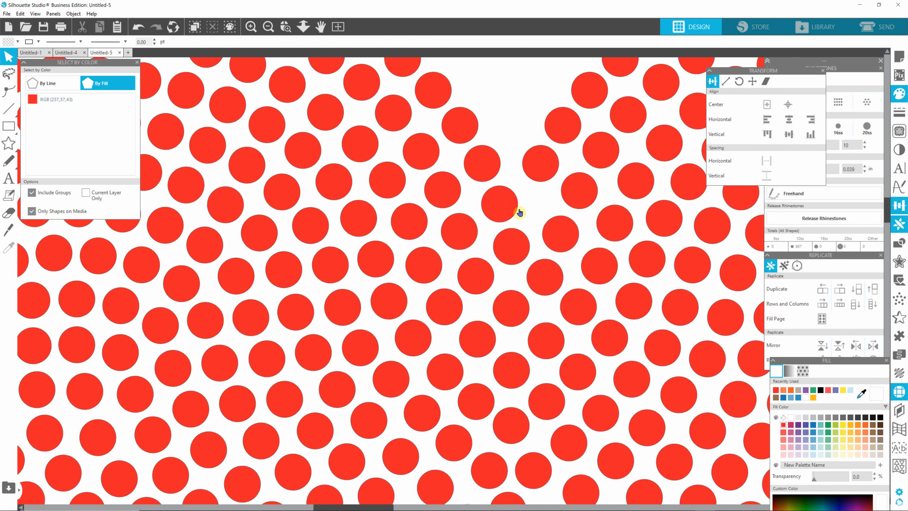
click(511, 207)
drag(509, 200, 513, 197)
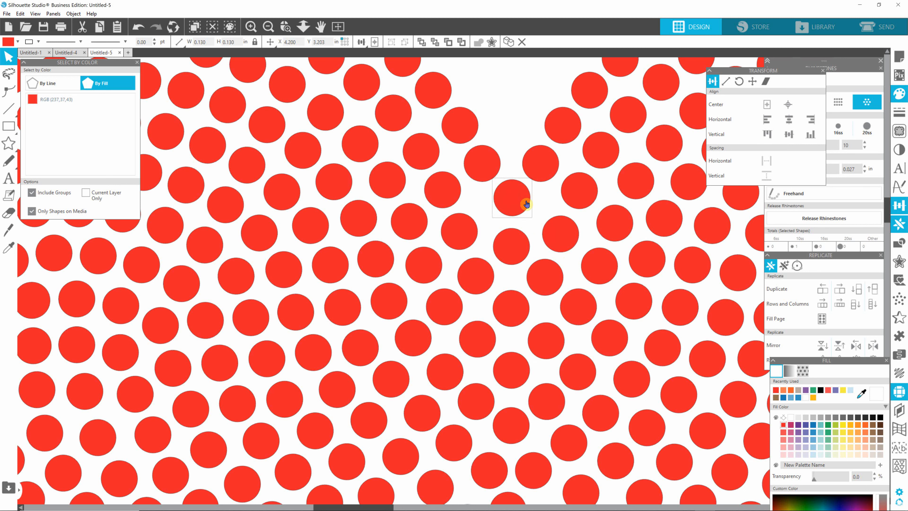
Shift the run of rhinestones descending to the right from just below the cleft stone up and inward.
drag(563, 244, 555, 238)
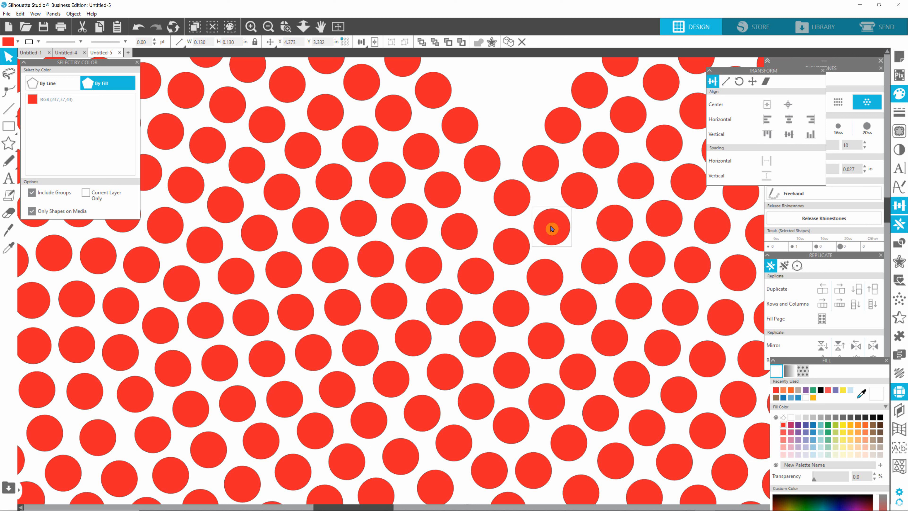
drag(600, 264, 588, 255)
drag(622, 298, 611, 291)
drag(687, 318, 679, 315)
drag(739, 329, 732, 326)
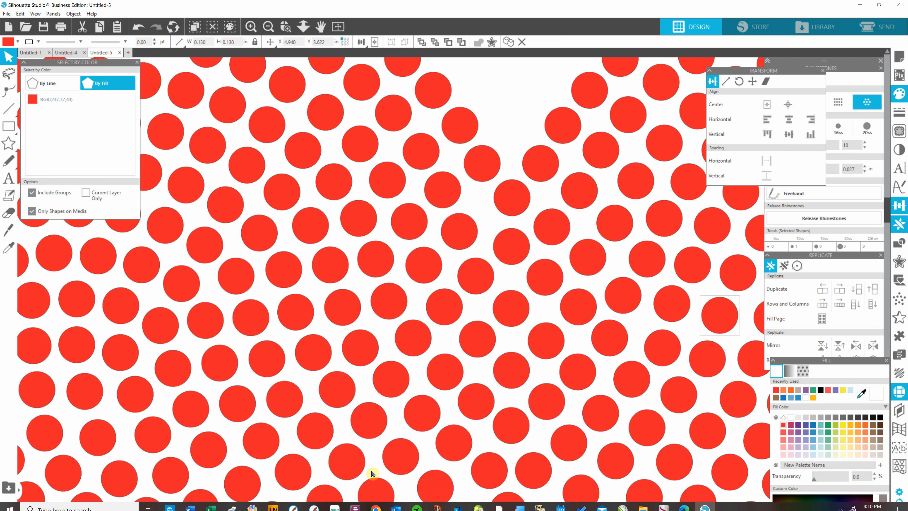
Space the six rhinestones in the nearly horizontal row right of the center evenly in the horizontal direction.
drag(336, 507, 370, 508)
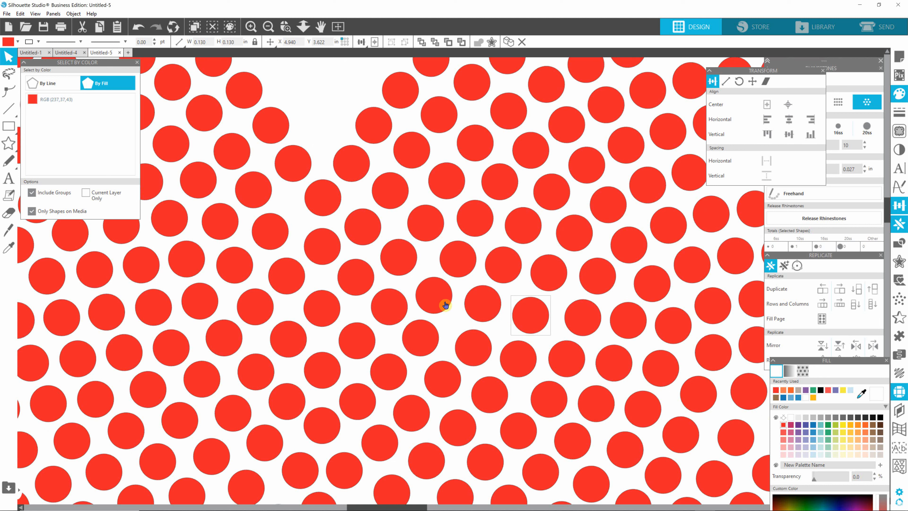
click(434, 300)
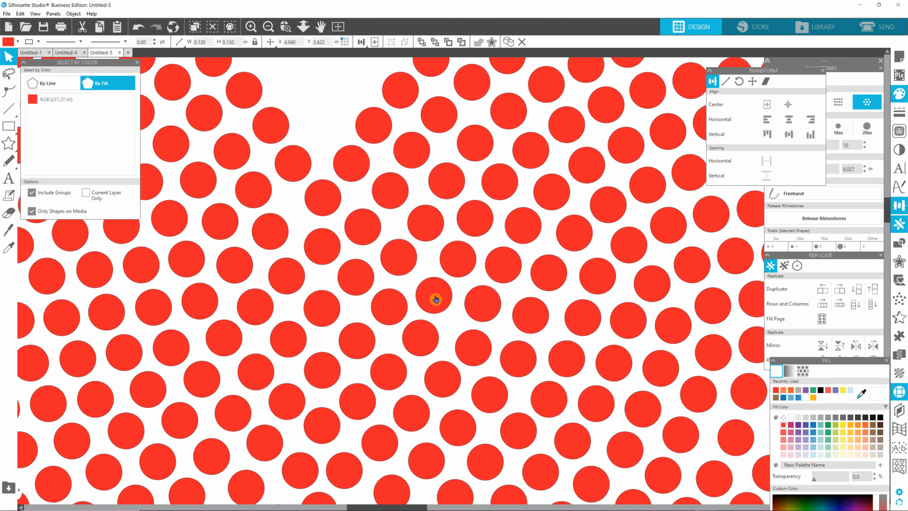
shift+click(488, 308)
shift+click(524, 318)
shift+click(594, 324)
shift+click(616, 323)
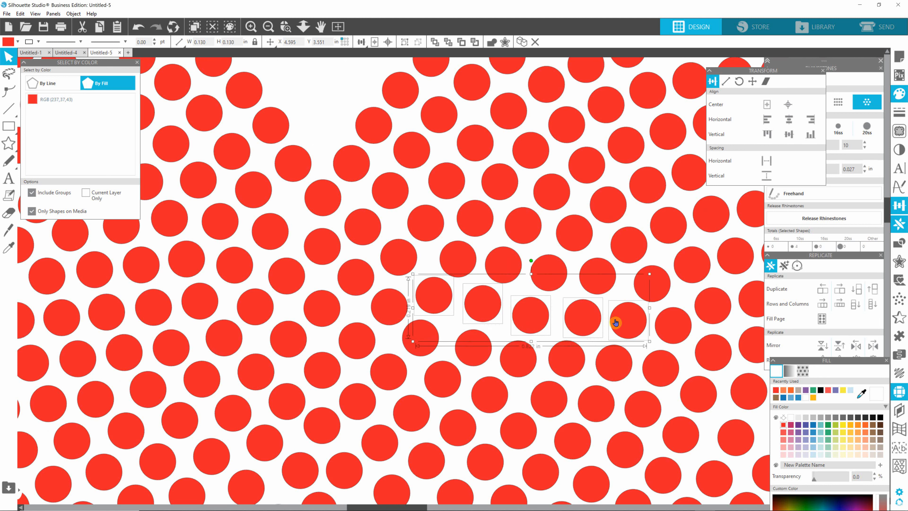
shift+click(668, 330)
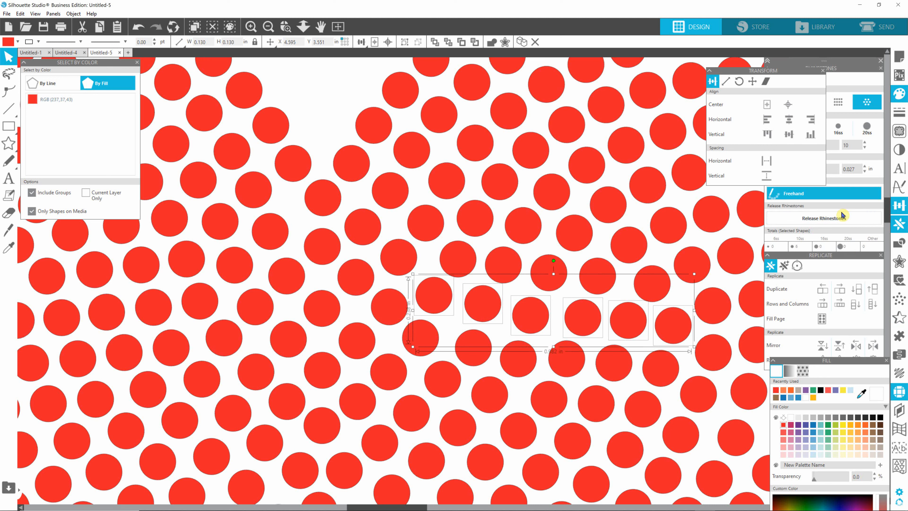
click(768, 166)
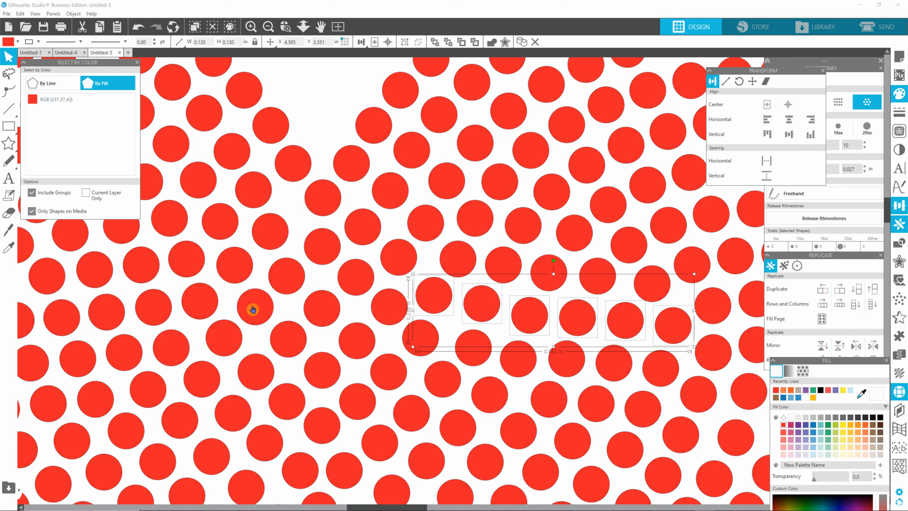
Shift the run of rhinestones descending to the left from just below the cleft stone up and inward to even its gaps.
click(278, 231)
drag(281, 225, 283, 224)
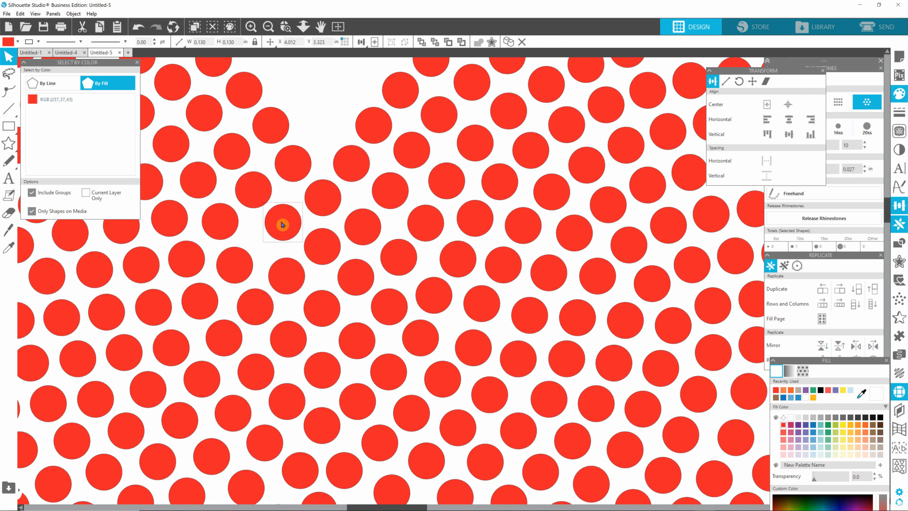
drag(236, 266, 249, 255)
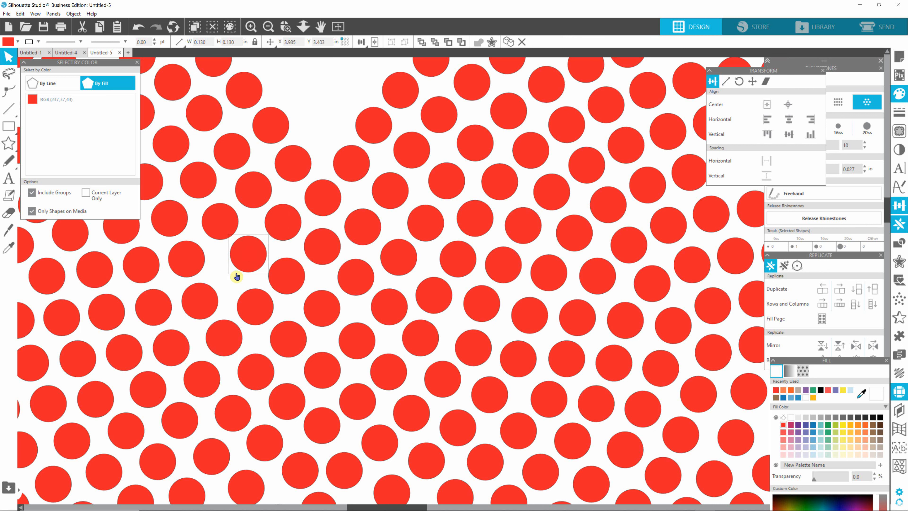
drag(201, 302, 214, 294)
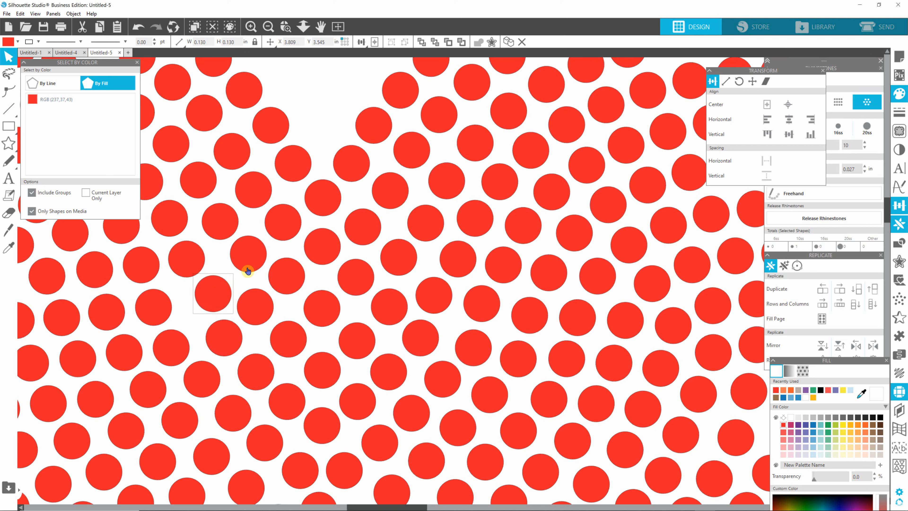
drag(251, 255, 248, 259)
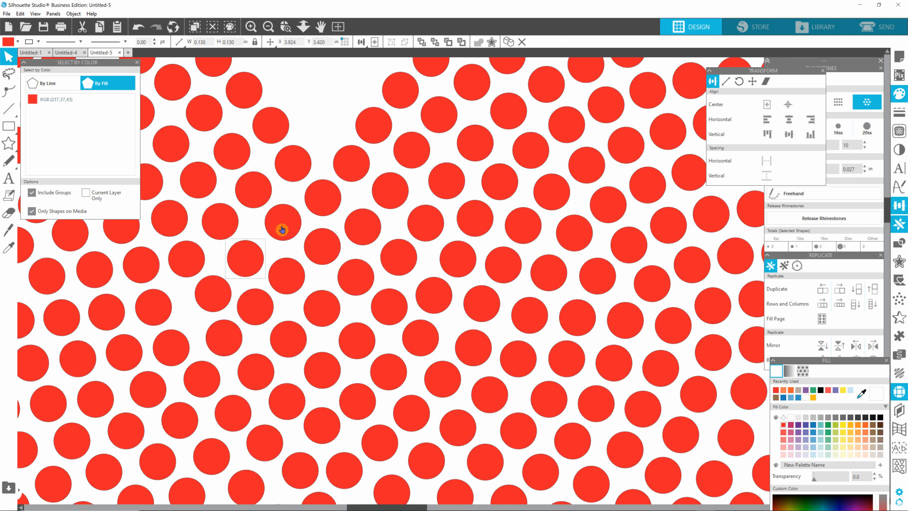
drag(282, 229, 280, 234)
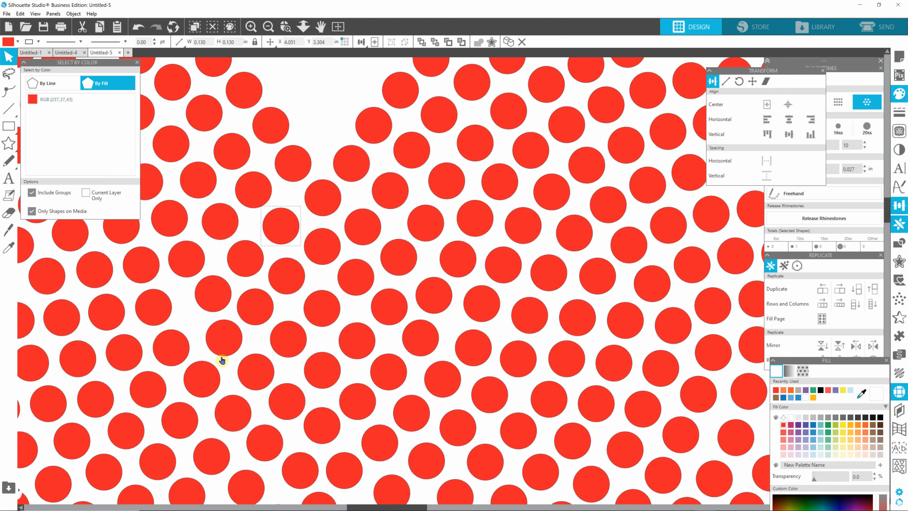
Space the six rhinestones in the nearly horizontal row left of the center evenly in the horizontal direction.
drag(346, 505, 311, 505)
click(412, 306)
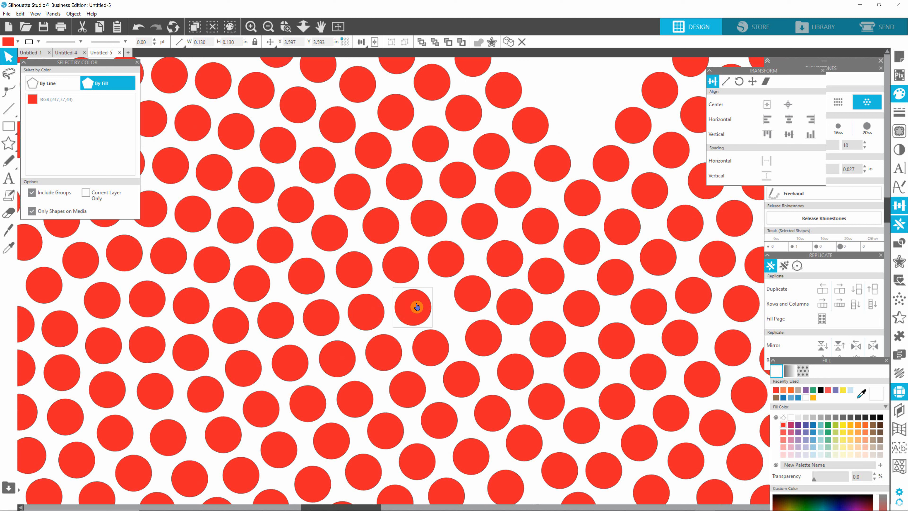
click(242, 331)
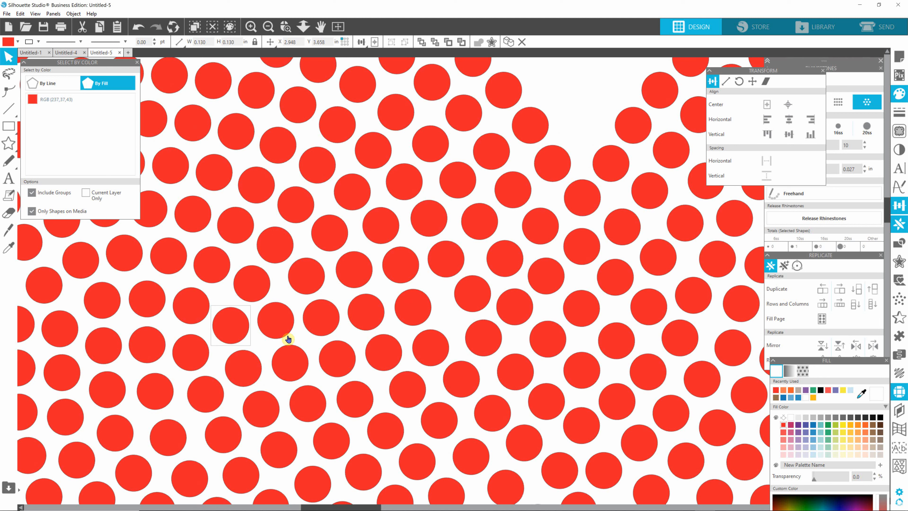
shift+click(274, 319)
shift+click(323, 317)
shift+click(371, 316)
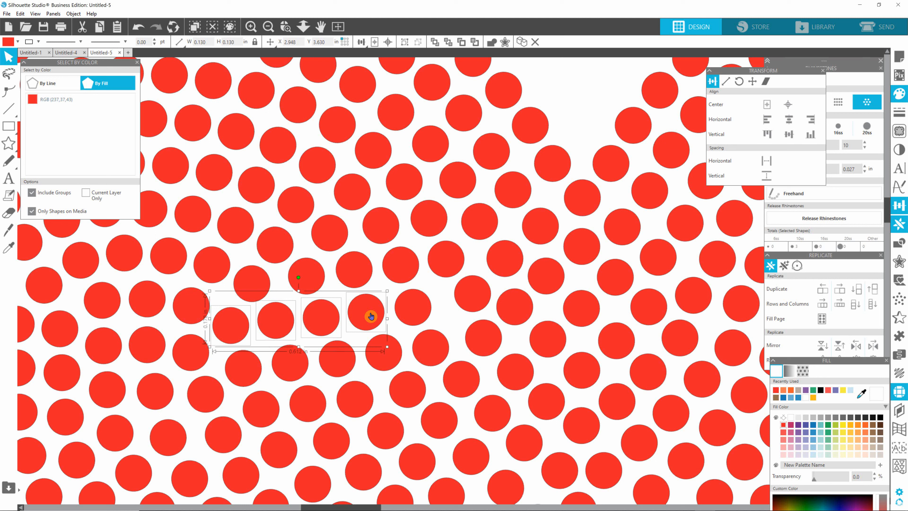
shift+click(407, 309)
shift+click(470, 295)
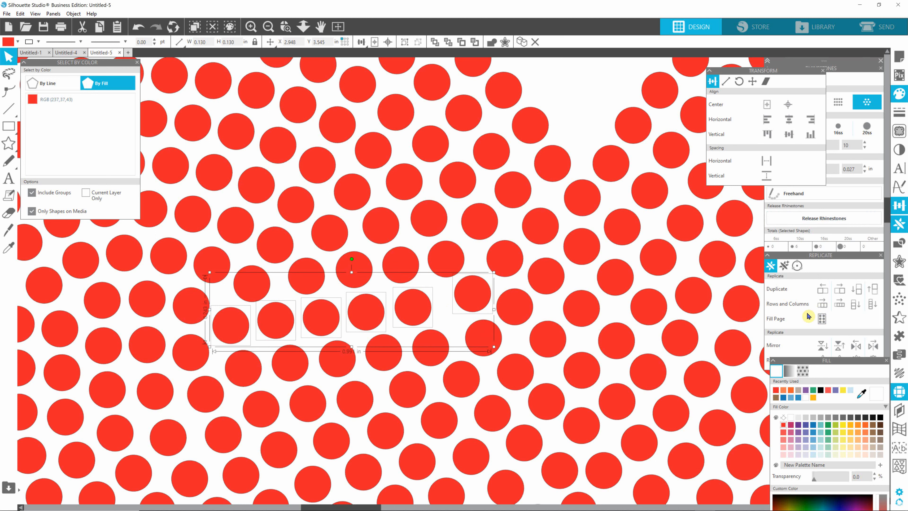
click(767, 163)
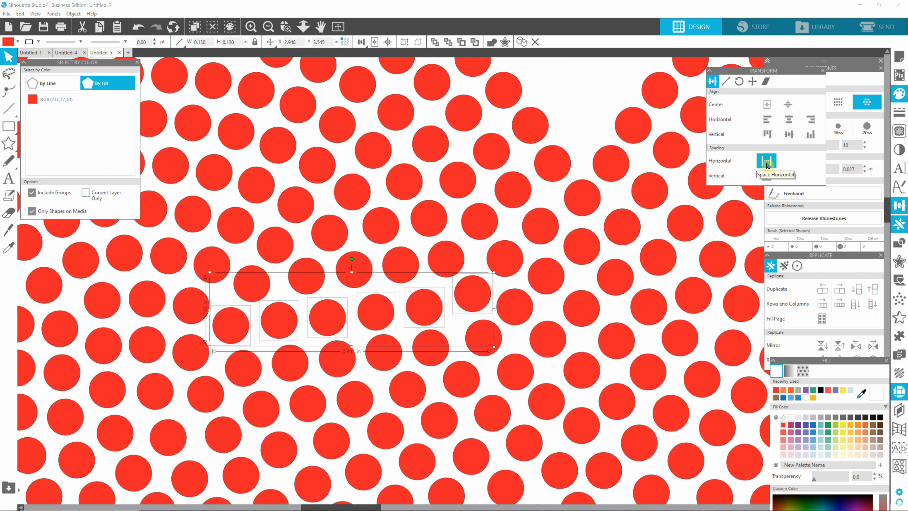
Nudge the inner rhinestones of the evenly spaced left row slightly upward and adjust the stone just beneath its inner end.
click(492, 332)
click(574, 299)
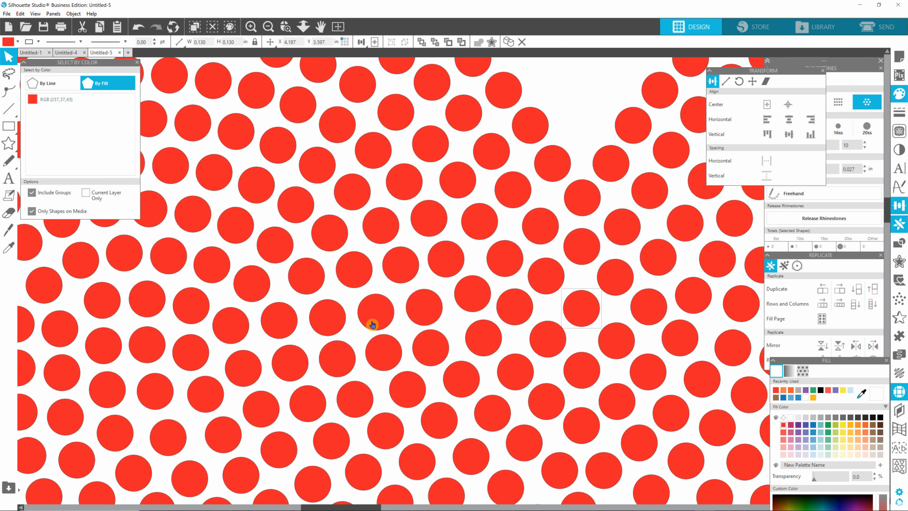
drag(429, 308, 472, 296)
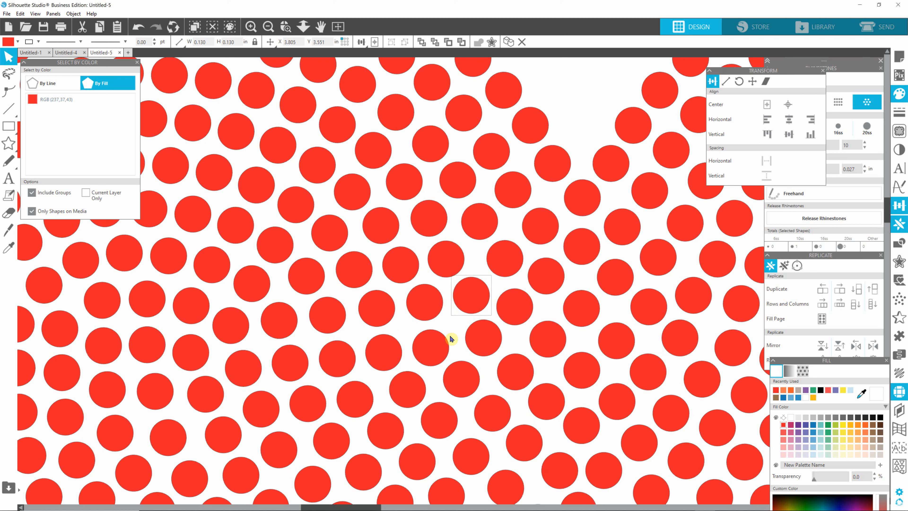
click(443, 348)
drag(432, 349, 434, 344)
Examine the whole heart and the middle of its seam for remaining uneven gaps between the rhinestones.
scroll(476, 359, right, 3)
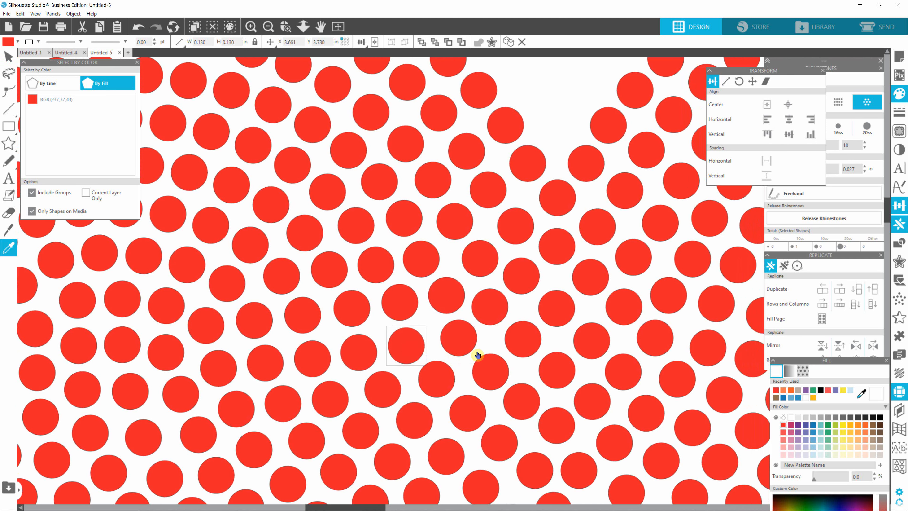
scroll(471, 358, down, 4)
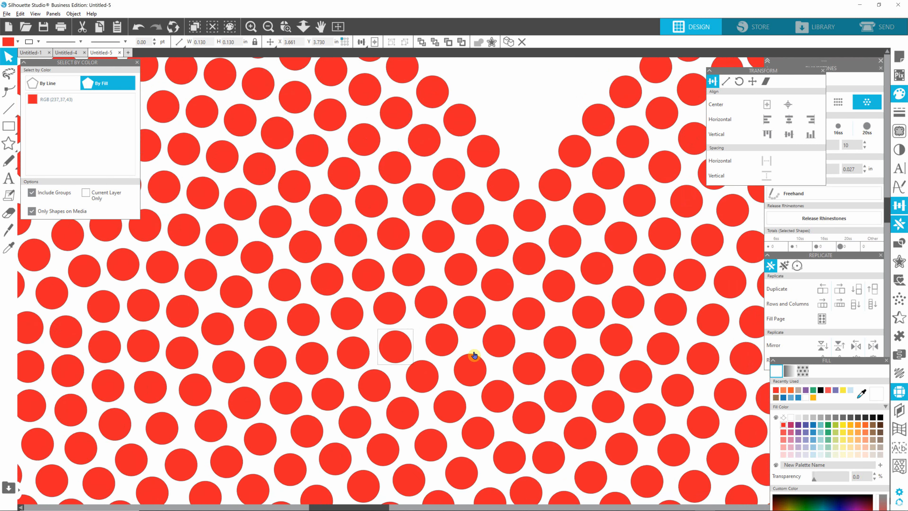
scroll(471, 356, down, 2)
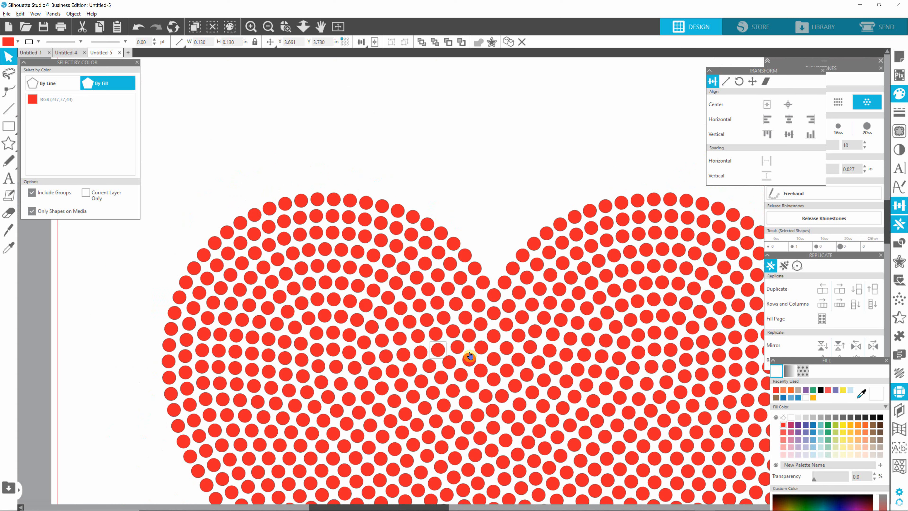
scroll(470, 356, down, 4)
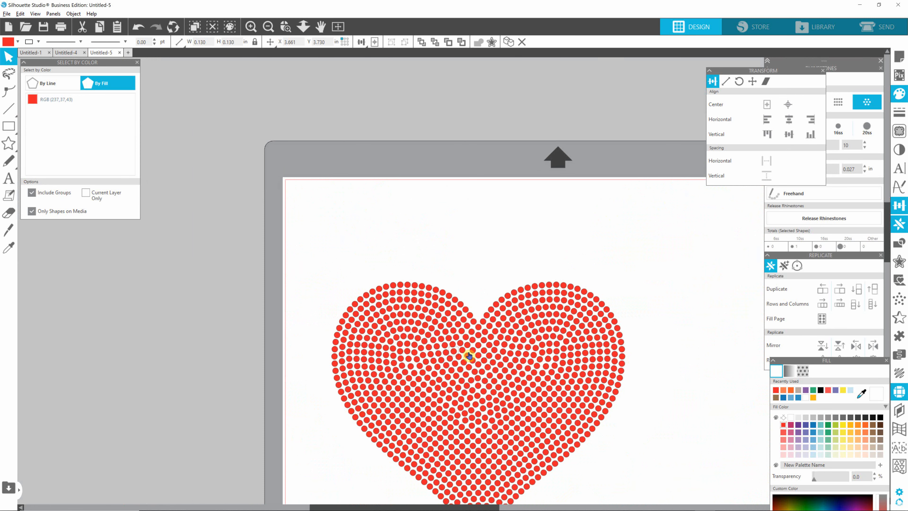
scroll(470, 356, down, 2)
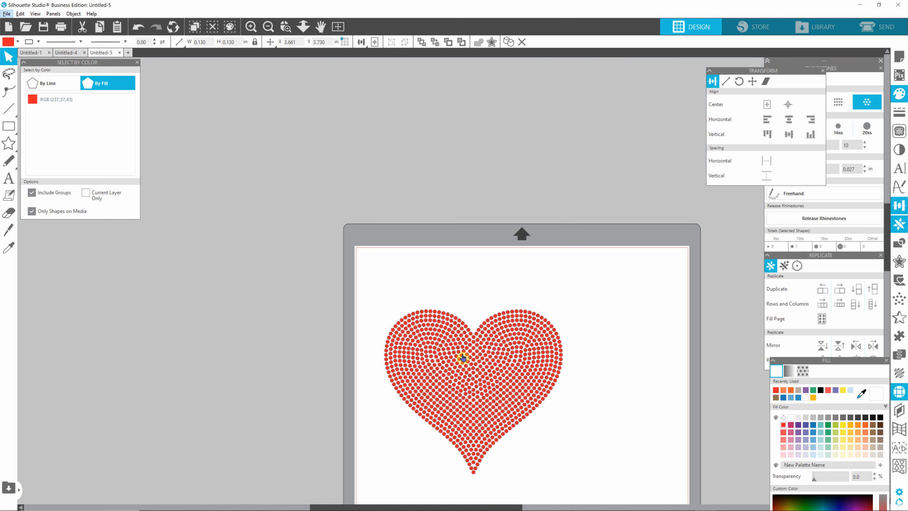
scroll(479, 423, up, 4)
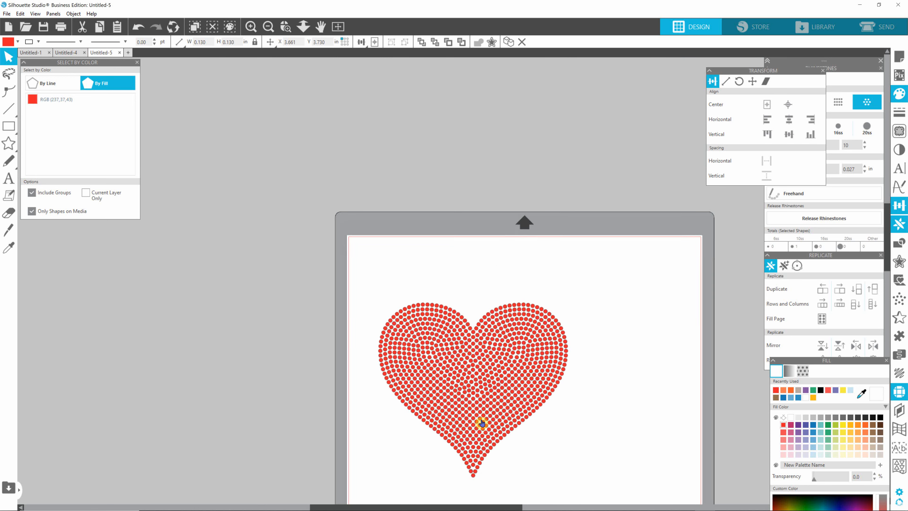
scroll(484, 403, up, 4)
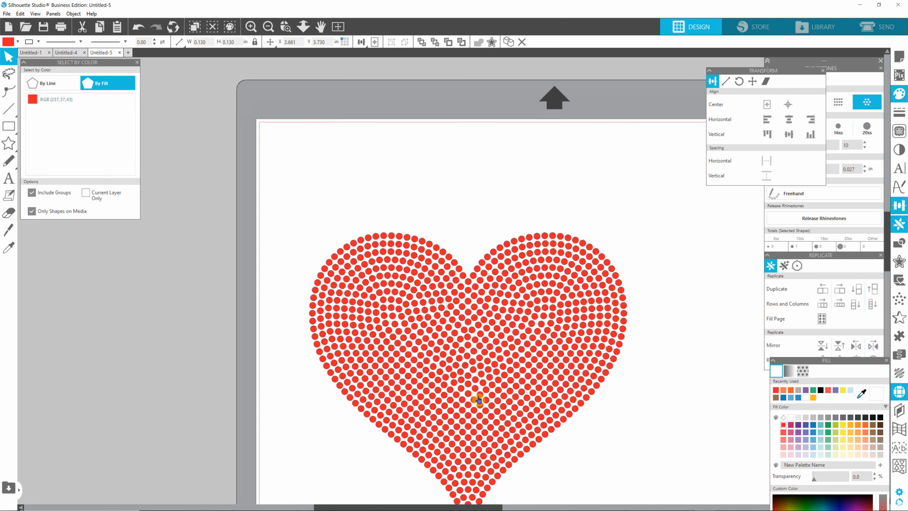
scroll(485, 394, up, 5)
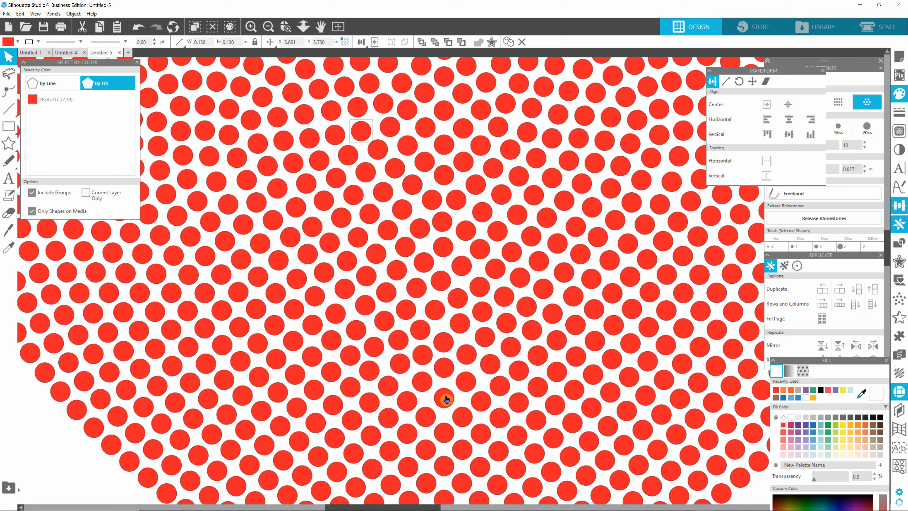
scroll(461, 411, up, 2)
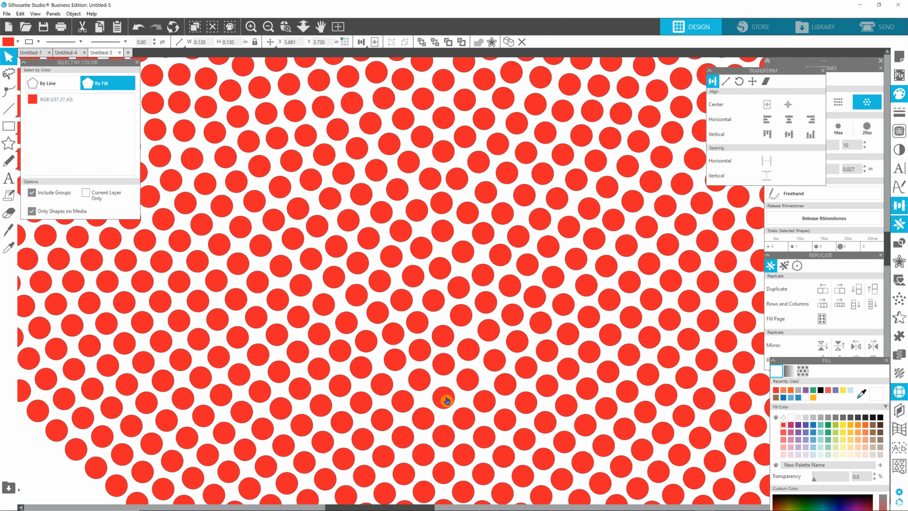
Nudge the rhinestones around the gap at the middle of the seam and along the diagonal run rising to the right to even their spacing.
click(442, 399)
drag(468, 377, 467, 352)
click(494, 365)
click(474, 351)
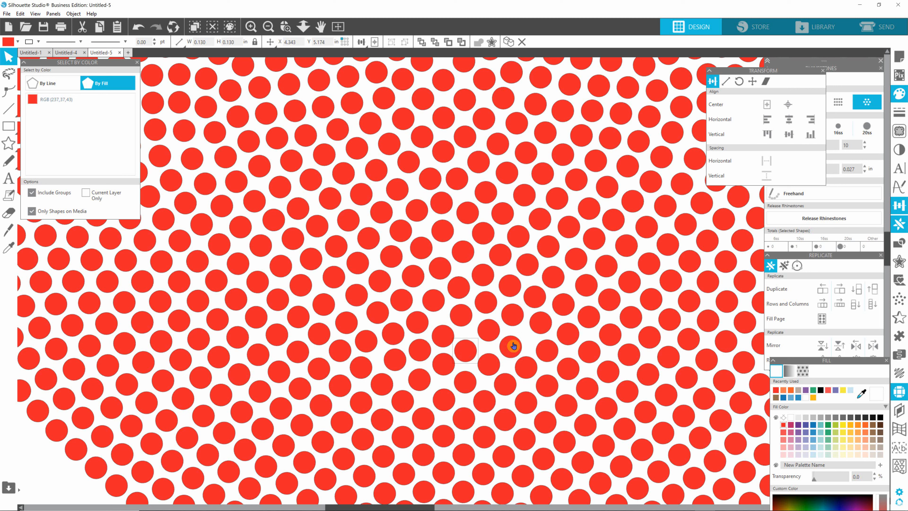
drag(539, 329, 667, 210)
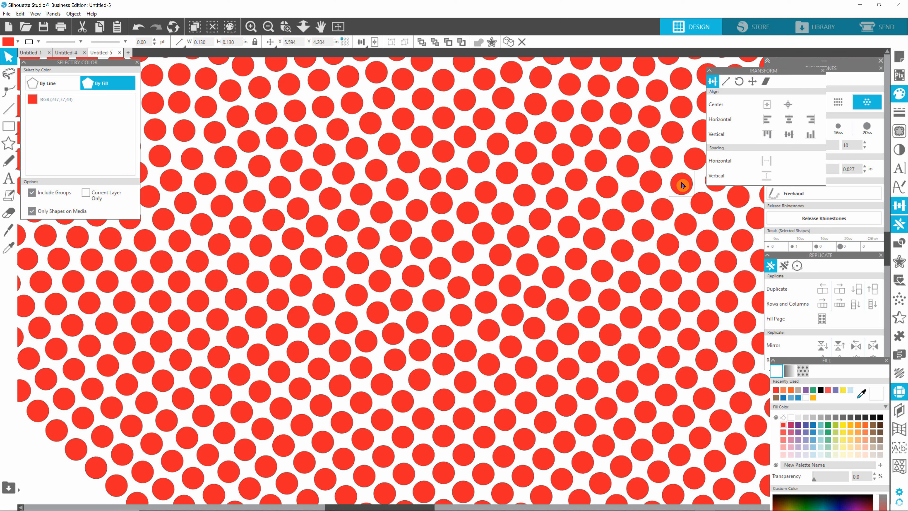
drag(682, 185, 700, 134)
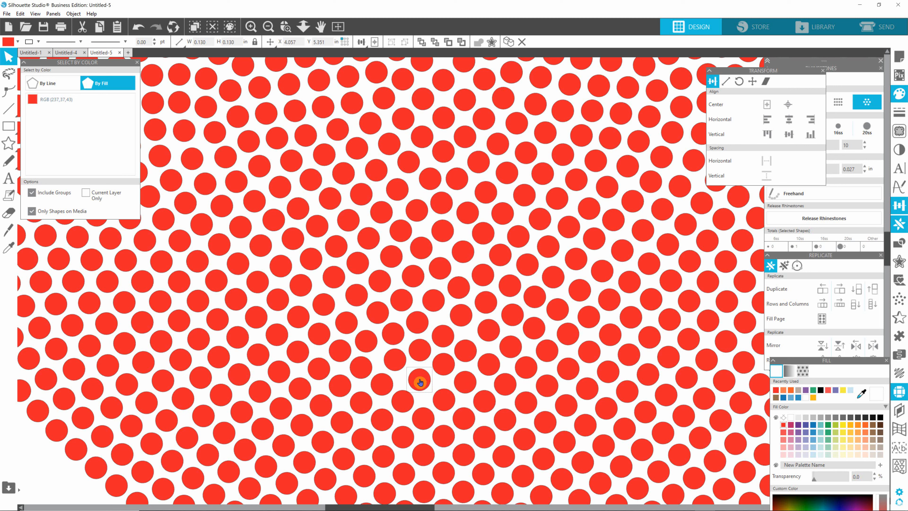
drag(420, 382, 467, 321)
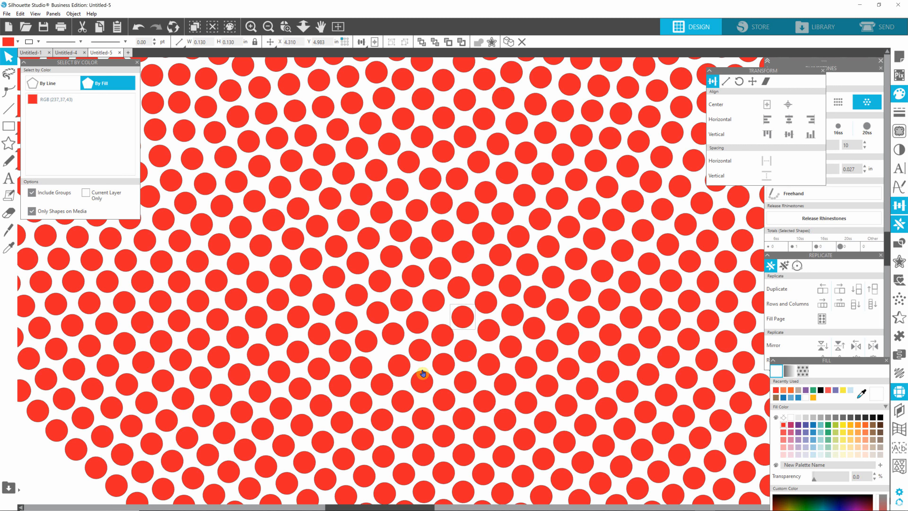
drag(421, 354, 423, 354)
Reposition the short diagonal run of rhinestones descending left from the seam to close the gap at its lower end.
scroll(375, 353, up, 1)
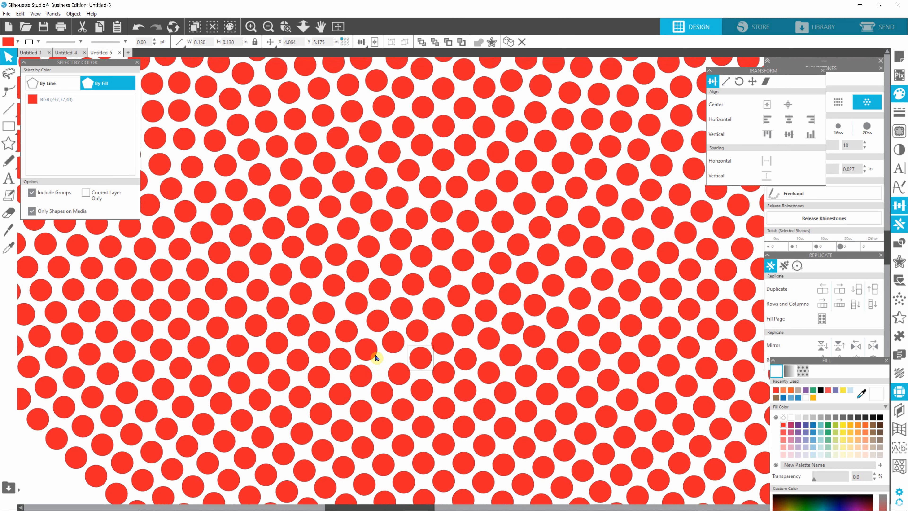
scroll(374, 363, up, 3)
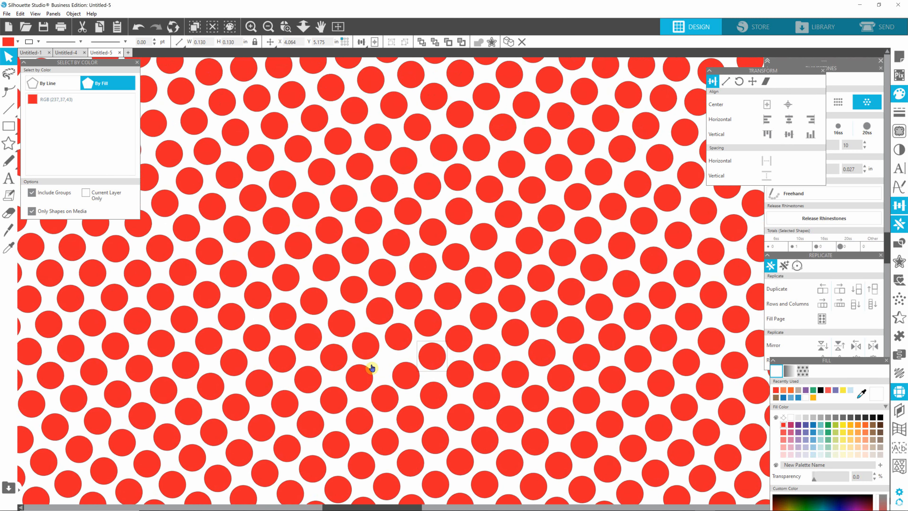
scroll(371, 367, up, 3)
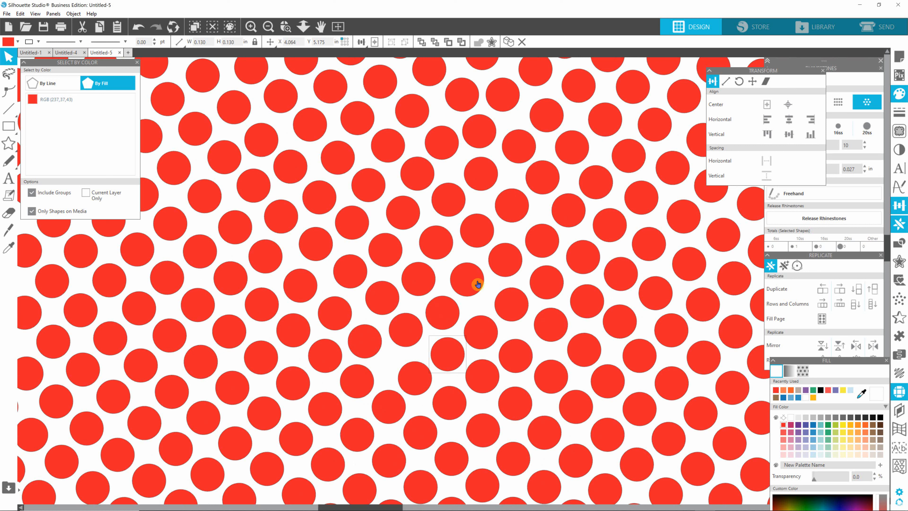
drag(478, 285, 470, 275)
drag(468, 274, 383, 350)
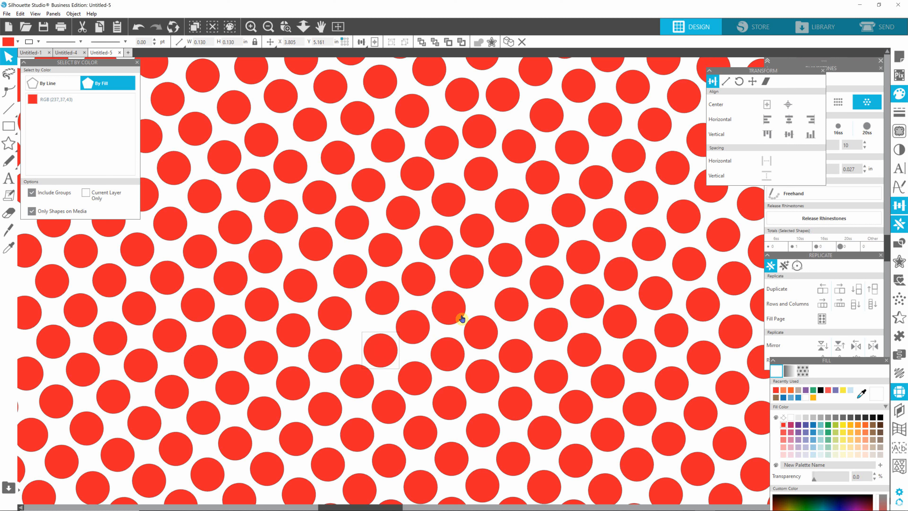
click(450, 311)
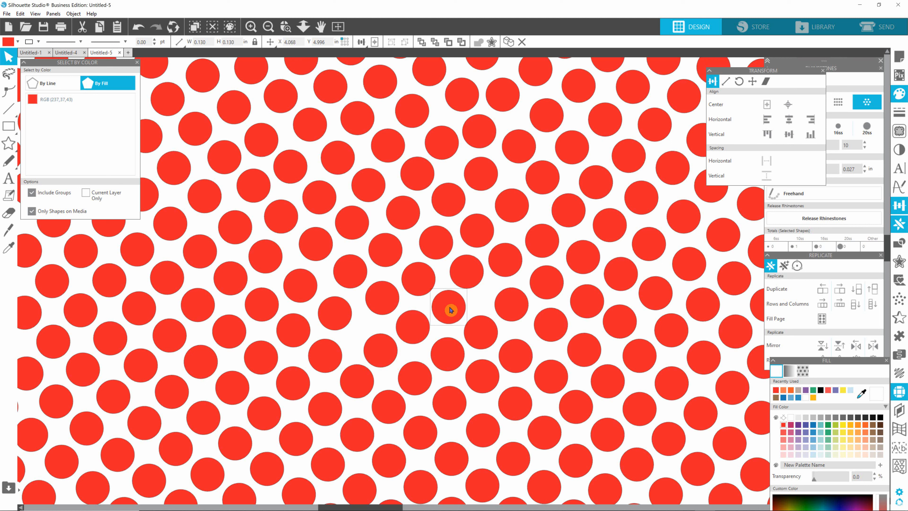
click(421, 332)
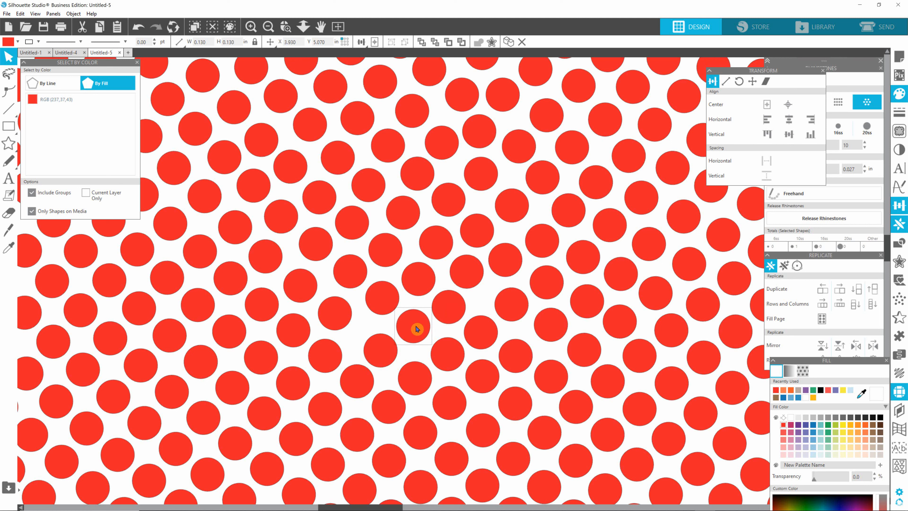
drag(435, 351, 435, 352)
Nudge the rhinestones along the diagonal run rising left from the middle of the seam to even out their spacing.
drag(336, 312, 357, 381)
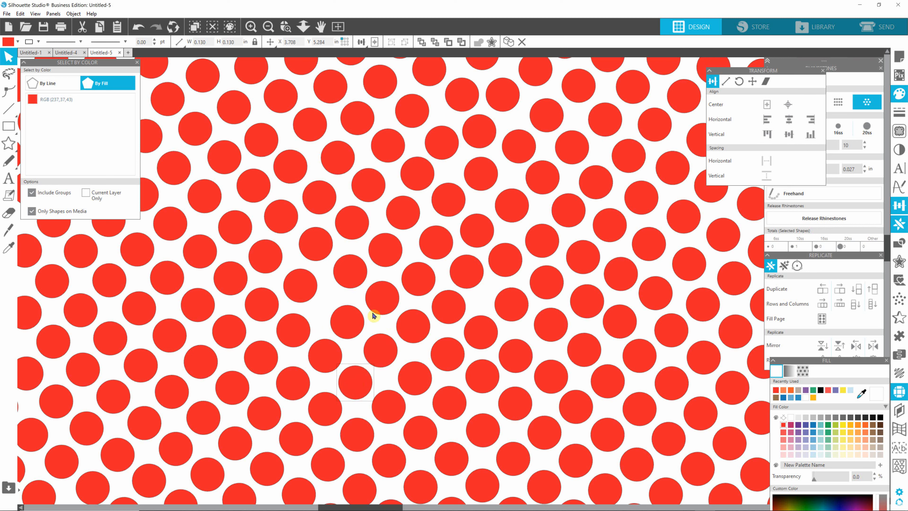
click(304, 288)
drag(304, 288, 318, 296)
drag(264, 254, 233, 213)
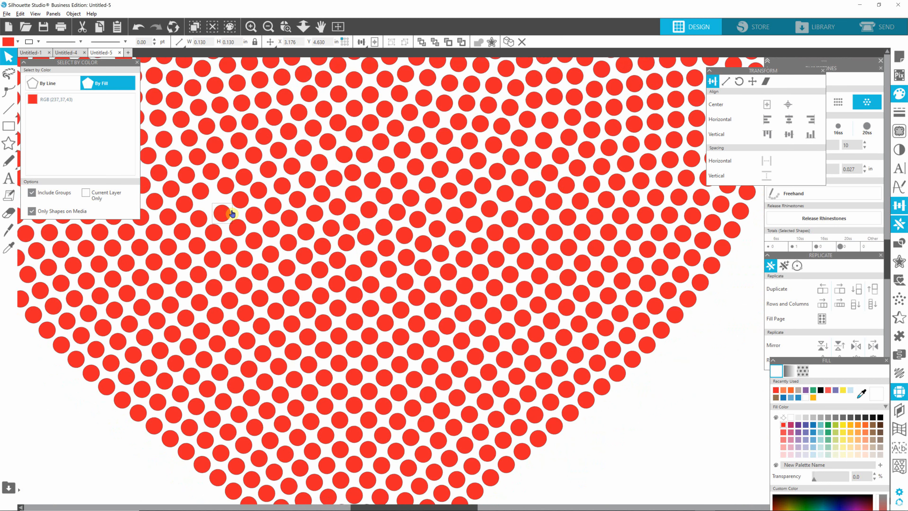
Shift the rhinestones farther up the same diagonal run toward the left lobe to spread the remaining gap evenly.
drag(443, 508, 417, 499)
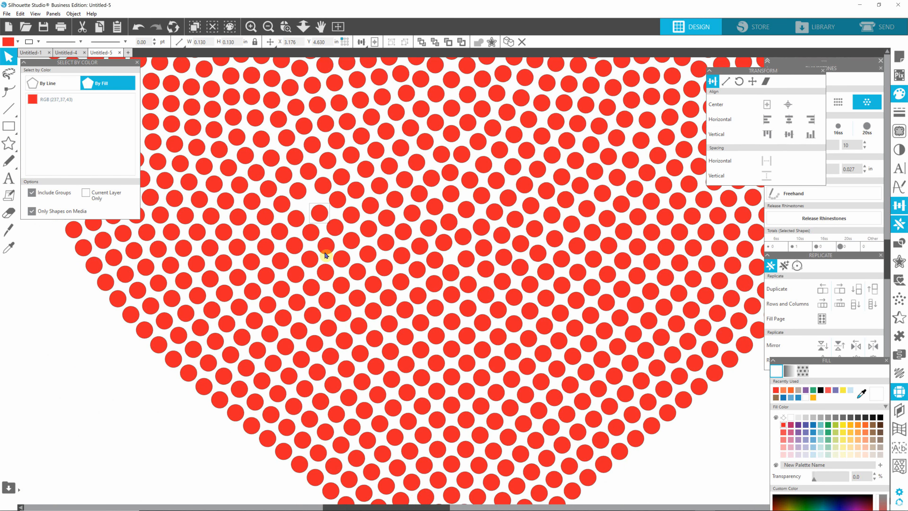
scroll(282, 164, up, 4)
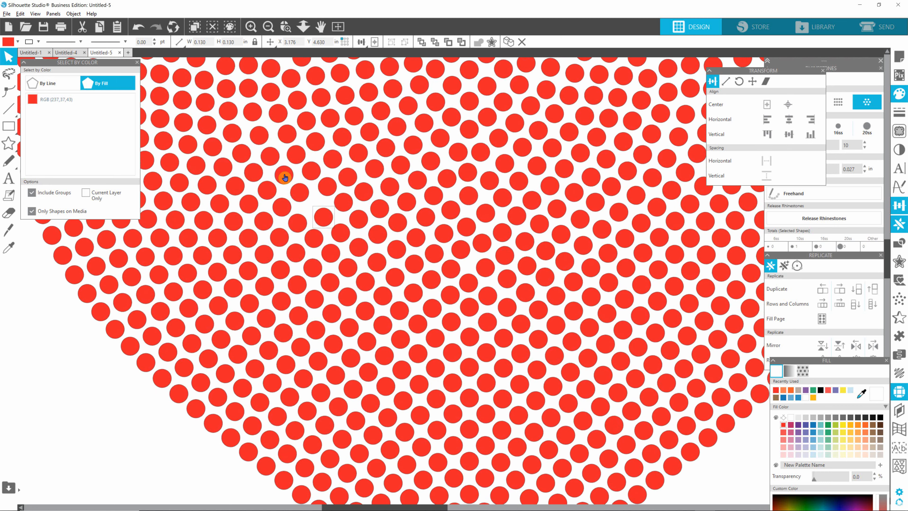
scroll(285, 176, up, 1)
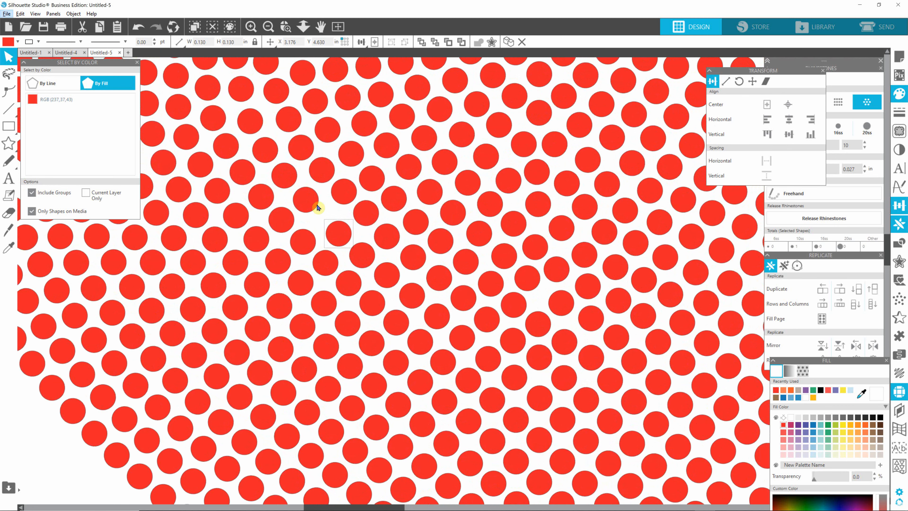
click(307, 200)
drag(307, 201, 273, 164)
mouse_move(249, 120)
mouse_down()
mouse_move(259, 133)
mouse_move(241, 89)
mouse_move(245, 105)
mouse_up()
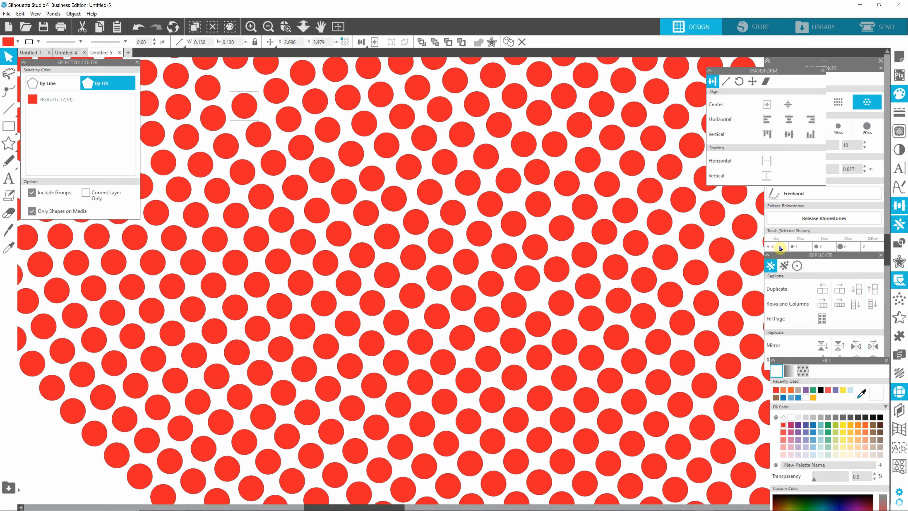
Reposition the rhinestones in the innermost loops of the left lobe to close the gaps at the upper end of the run.
drag(885, 255, 883, 232)
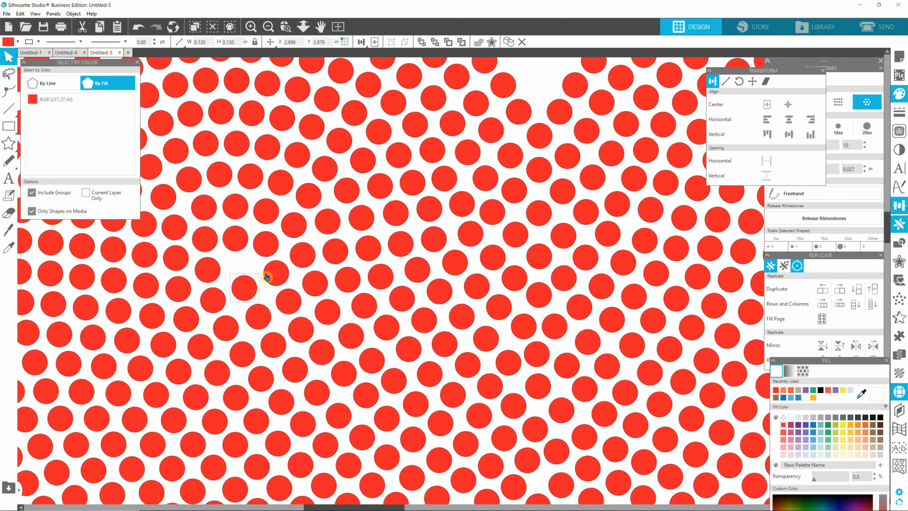
drag(246, 296, 236, 225)
drag(248, 179, 222, 171)
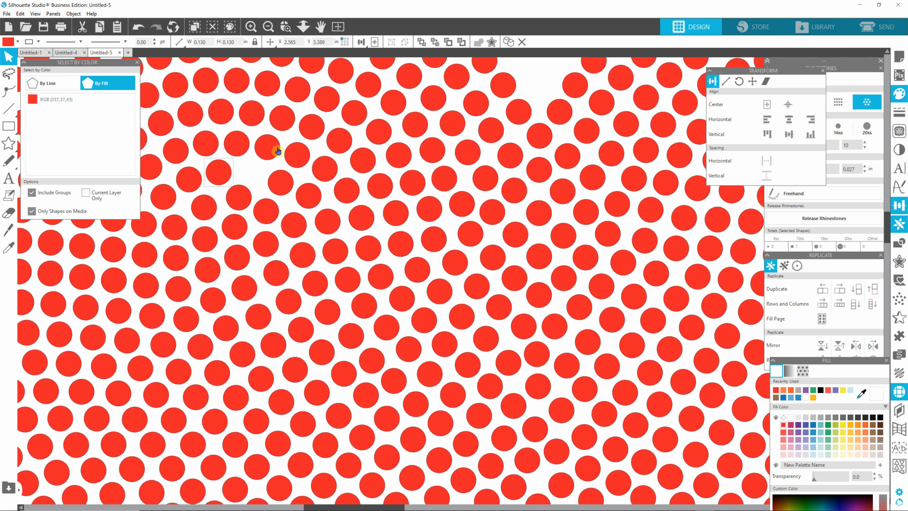
mouse_move(269, 150)
mouse_down()
mouse_move(255, 170)
mouse_move(266, 149)
mouse_up()
scroll(442, 379, down, 5)
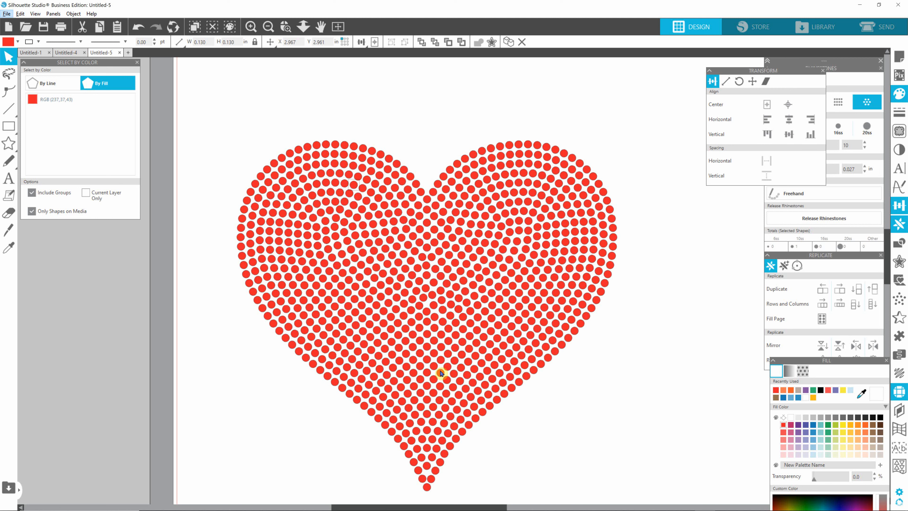
Select all the rhinestones of the finished red heart and group them.
click(516, 243)
click(682, 383)
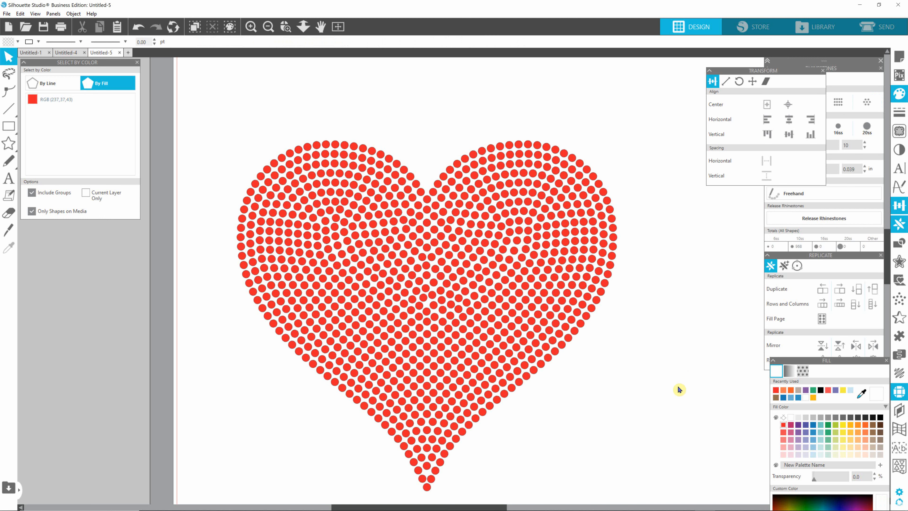
scroll(681, 386, down, 3)
scroll(674, 399, down, 1)
drag(669, 232, 395, 484)
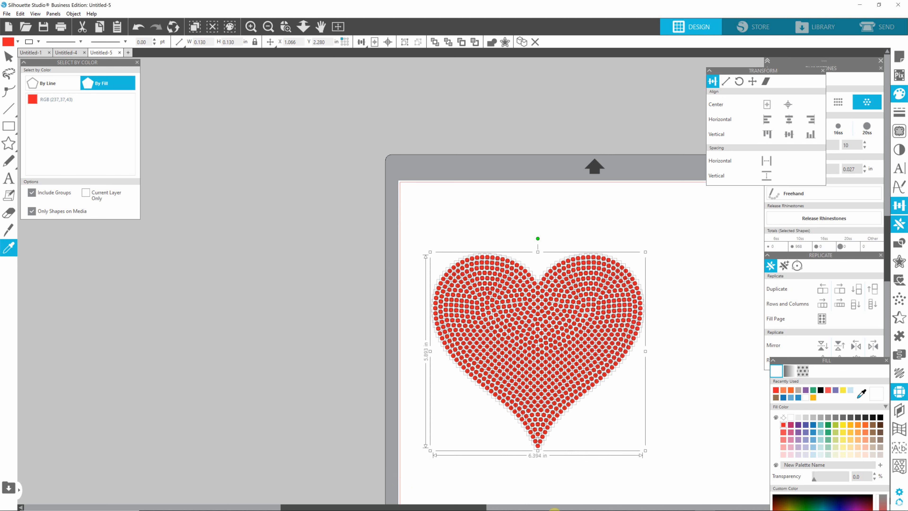
mouse_move(652, 507)
key(ctrl+g)
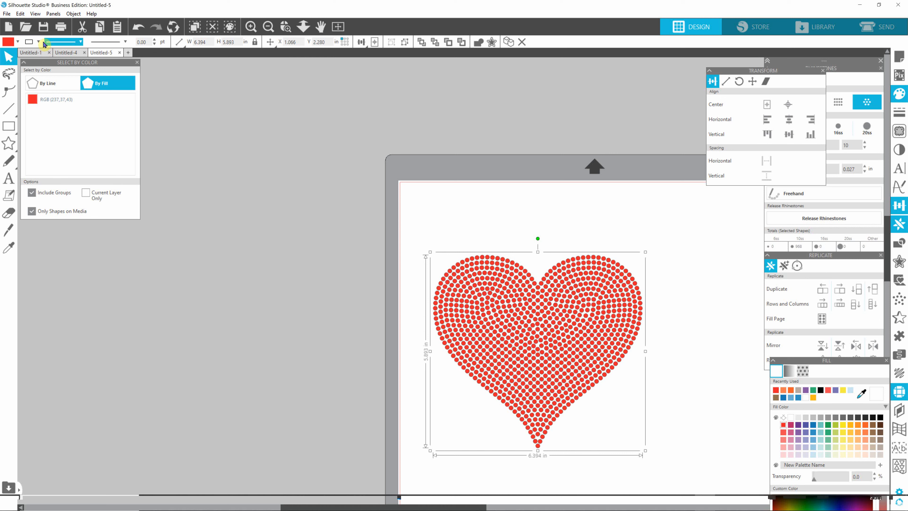
Move the grouped red heart up and to the right on the page.
click(79, 53)
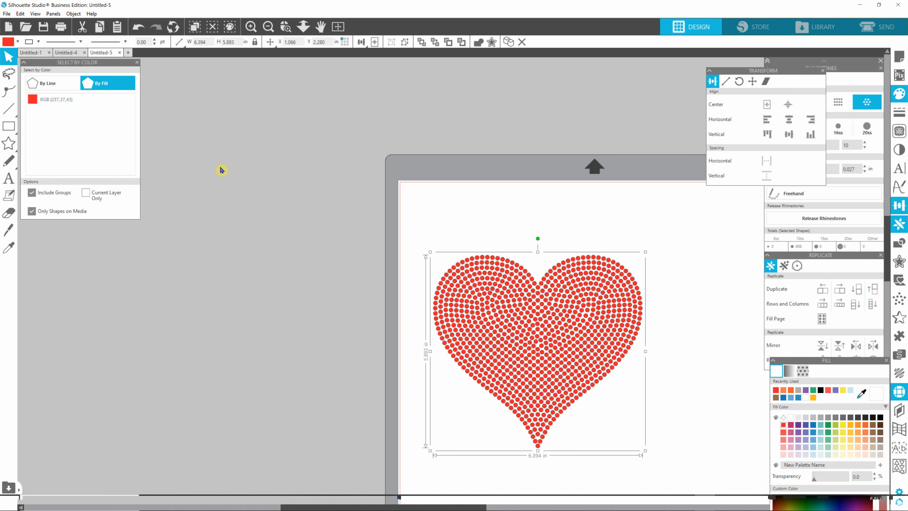
click(323, 256)
click(519, 387)
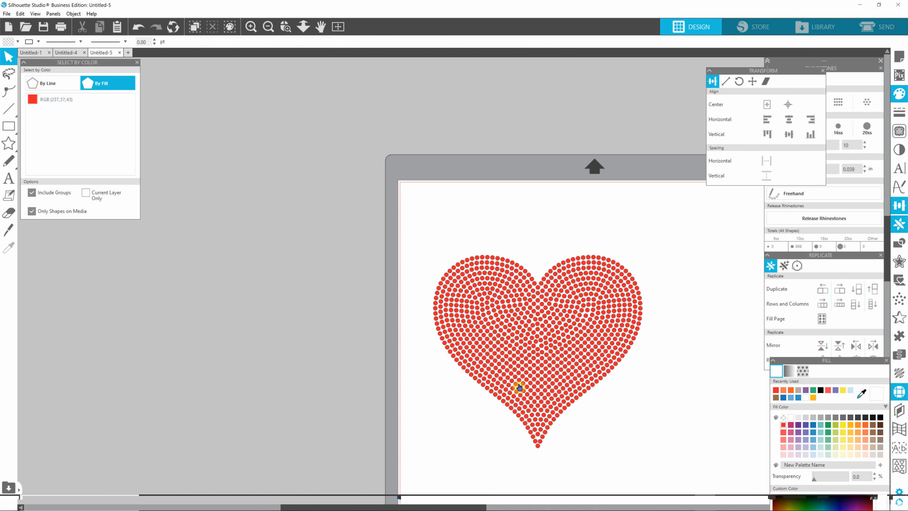
scroll(521, 387, down, 5)
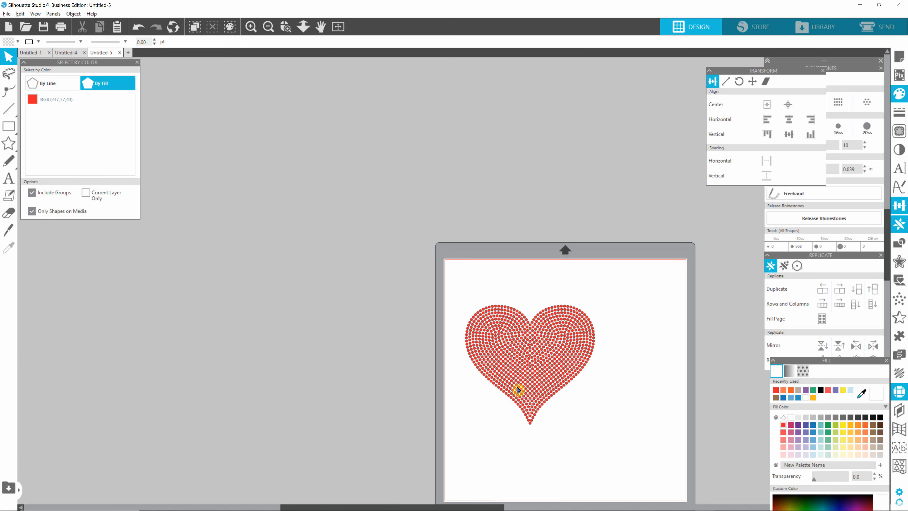
drag(541, 377, 594, 347)
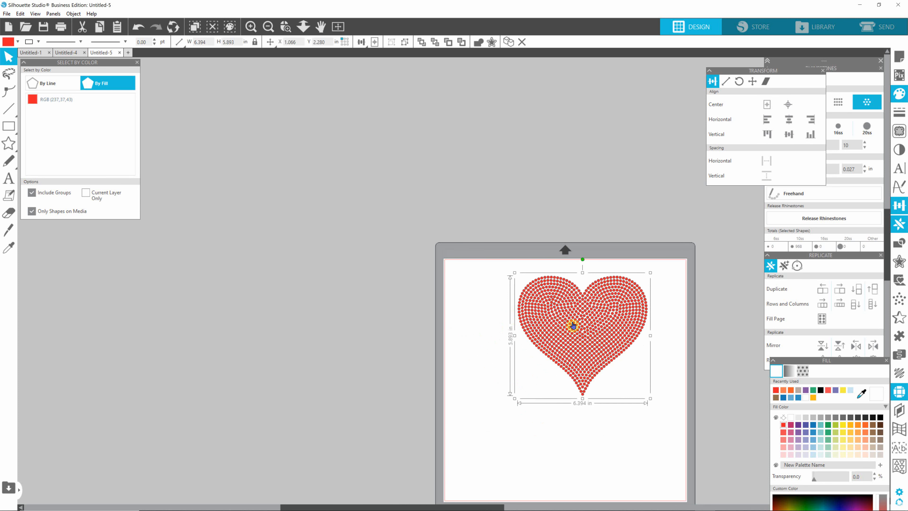
In the Untitled-4 document, select the five rhinestone hearts above the page and copy them.
click(68, 53)
click(351, 303)
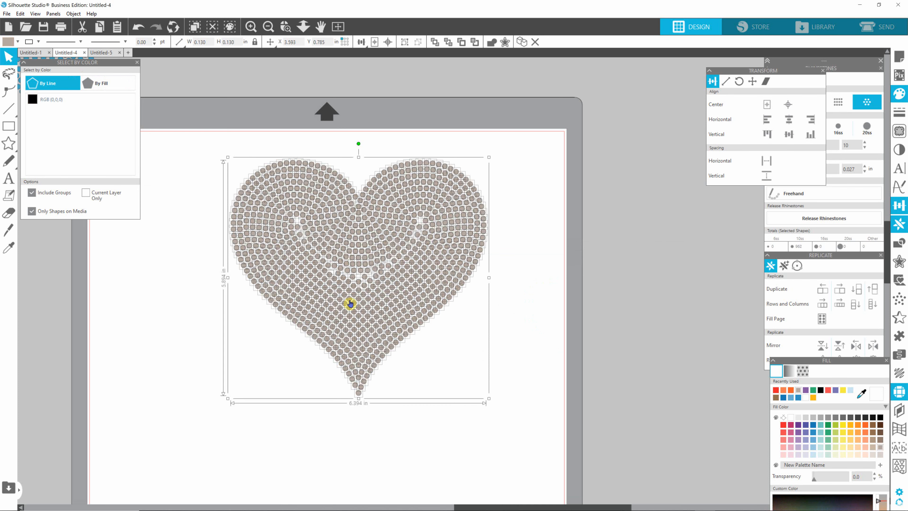
click(540, 355)
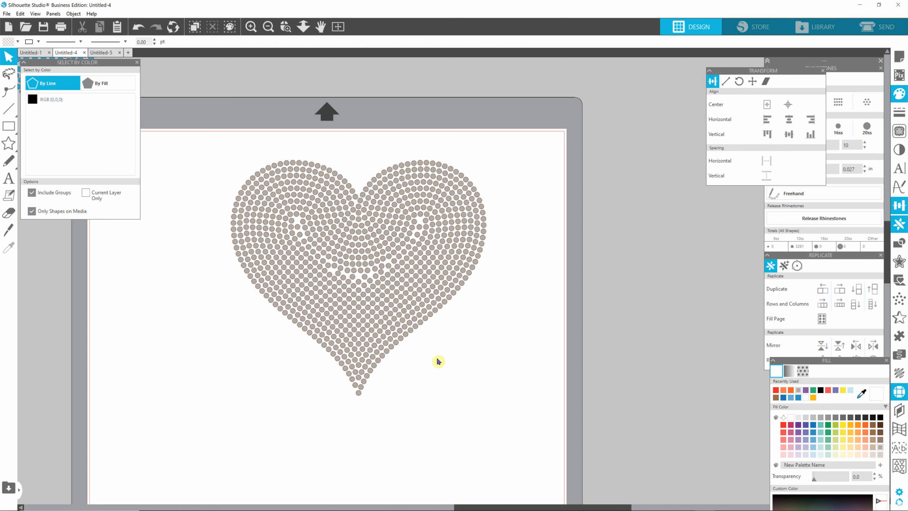
scroll(355, 315, down, 5)
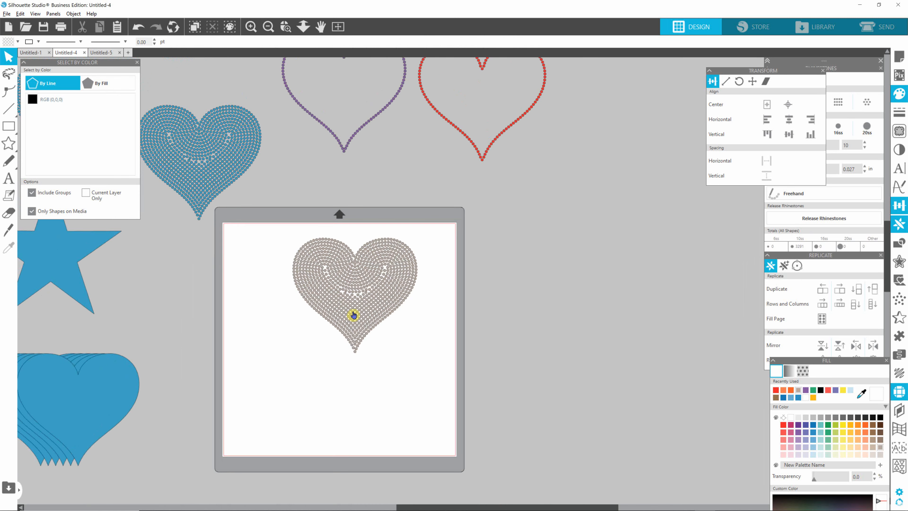
scroll(353, 315, down, 5)
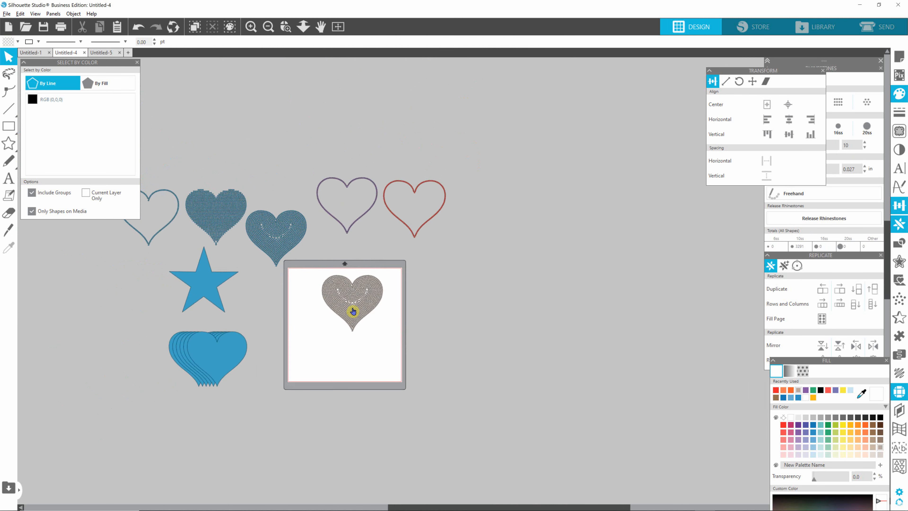
key(alt)
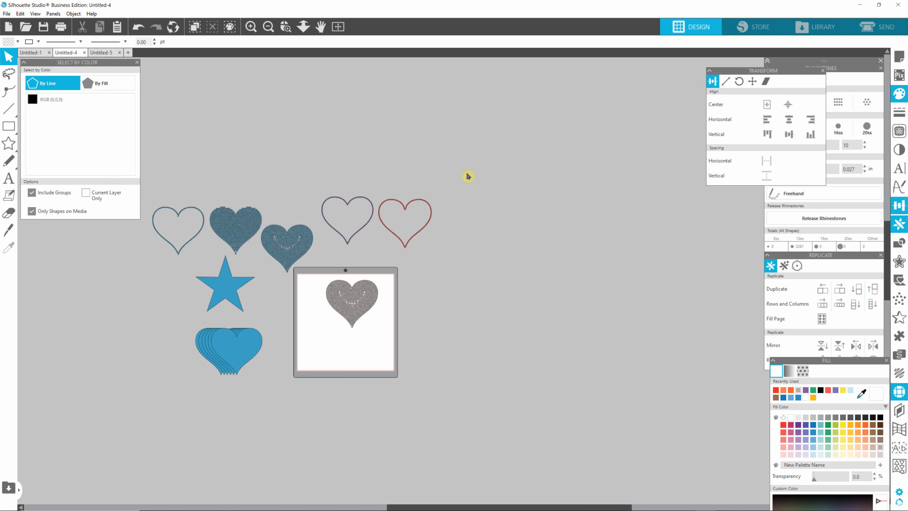
drag(467, 171, 145, 276)
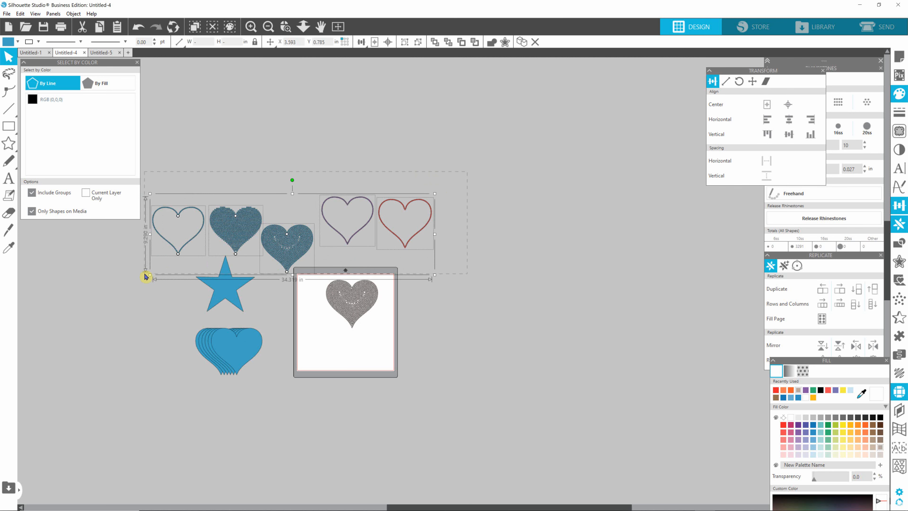
click(20, 14)
click(35, 58)
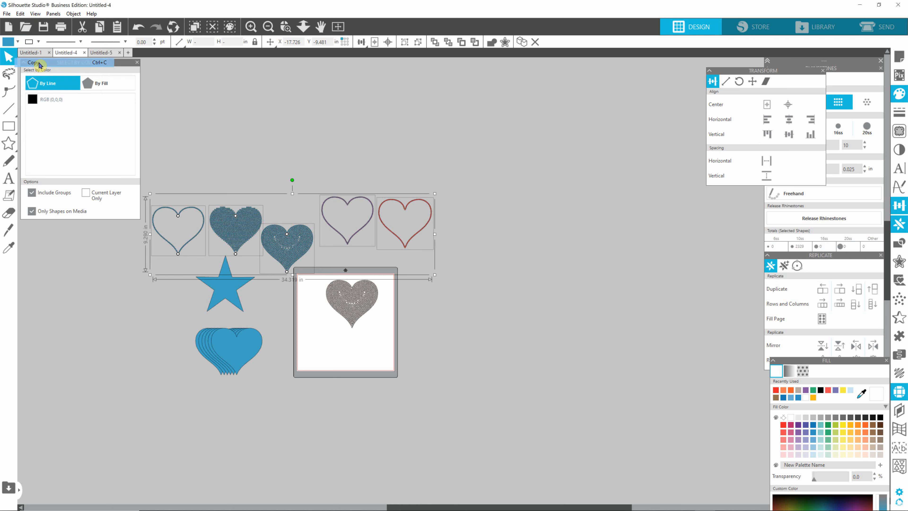
Paste the copied hearts into the Untitled-5 document above the page and deselect them.
mouse_move(604, 509)
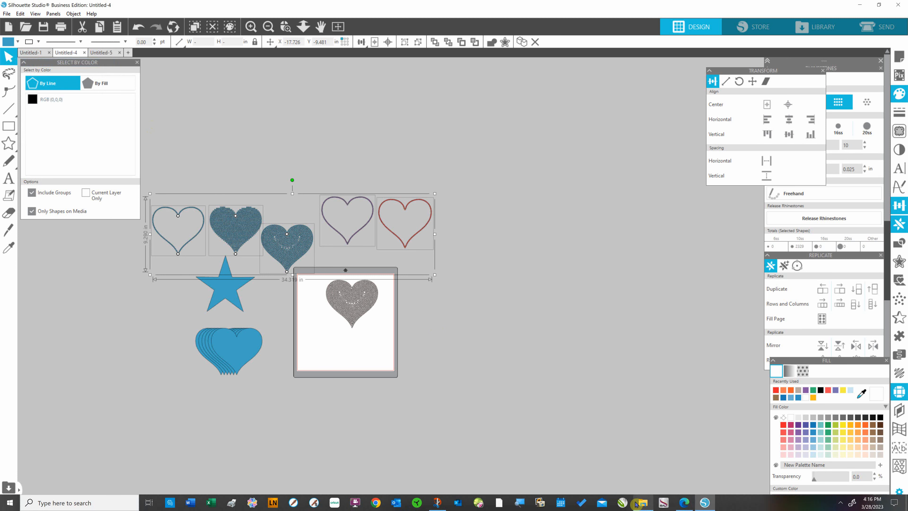
mouse_move(636, 504)
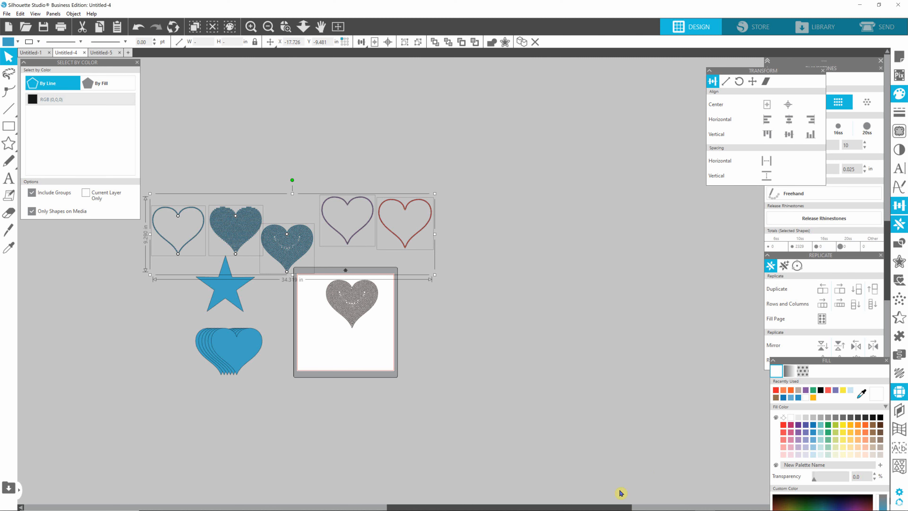
click(107, 53)
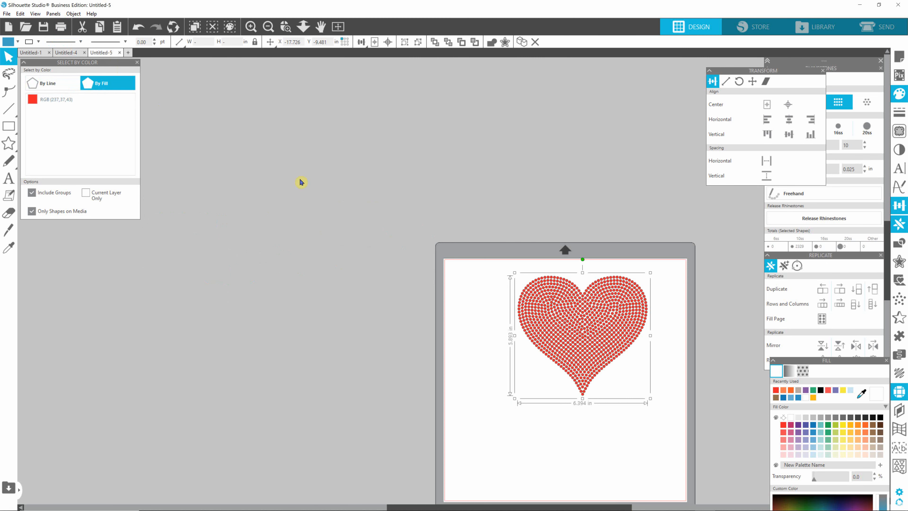
click(379, 254)
scroll(379, 253, down, 2)
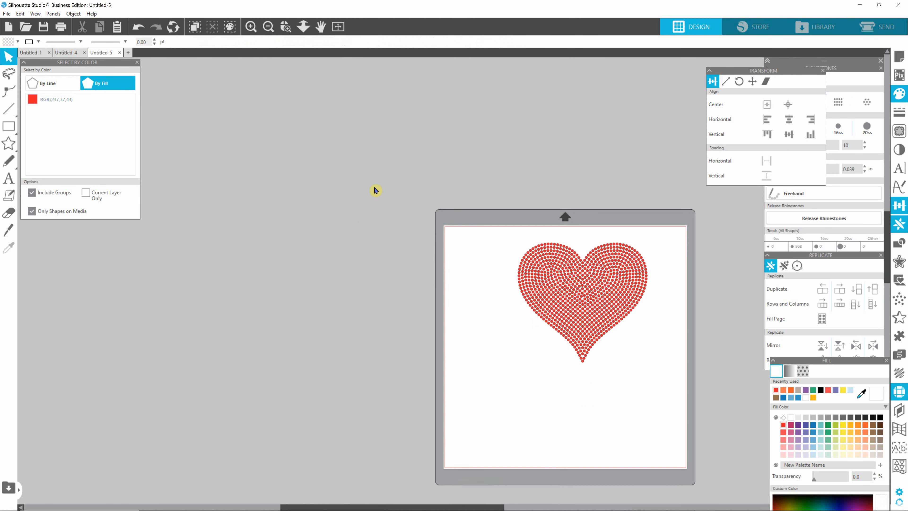
scroll(377, 276, up, 3)
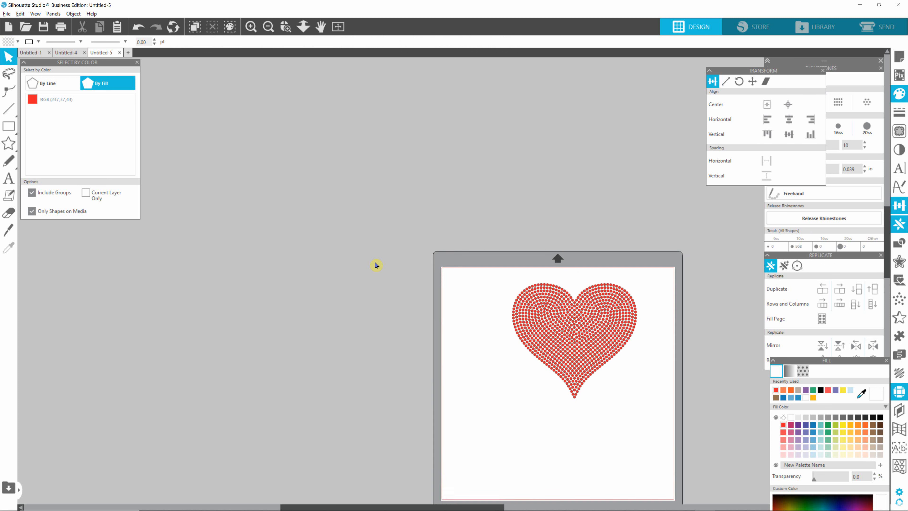
scroll(375, 265, up, 3)
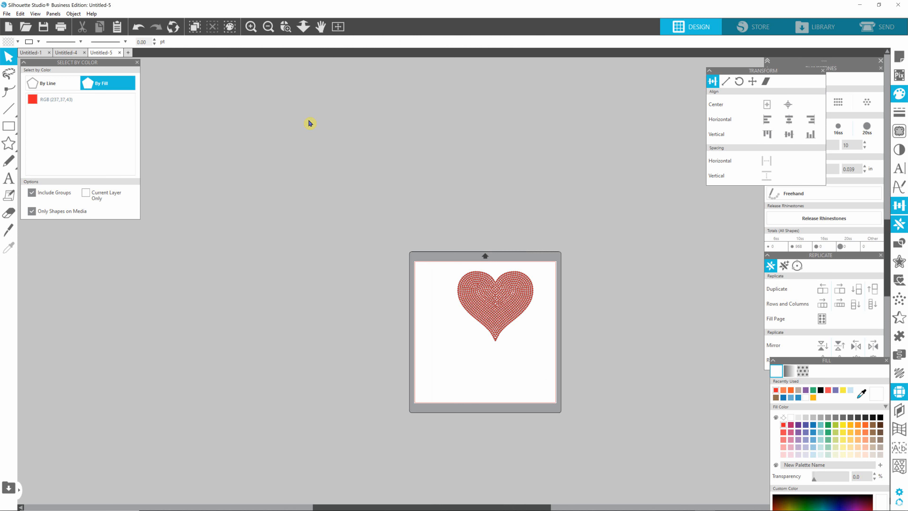
key(ctrl+a)
click(423, 143)
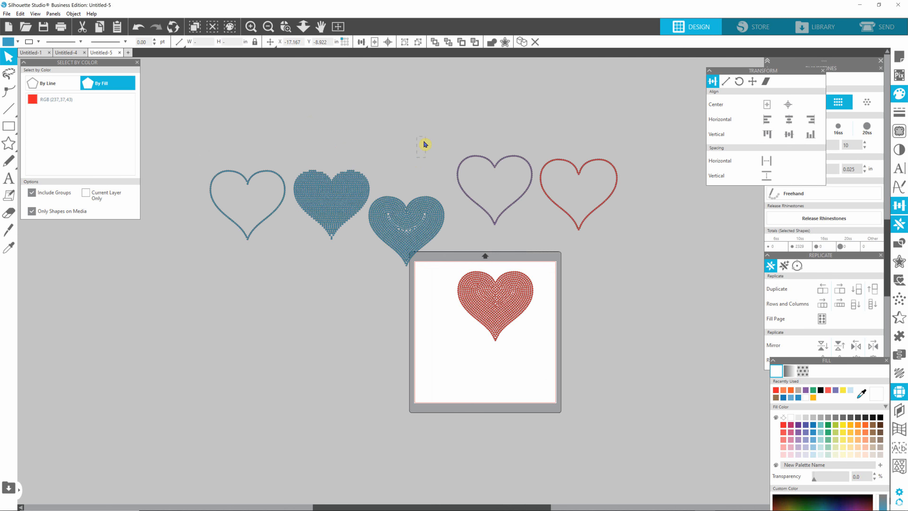
Move the red heart to the page's lower left edge and place the blue contour-filled heart beside it for comparison.
drag(494, 298, 421, 349)
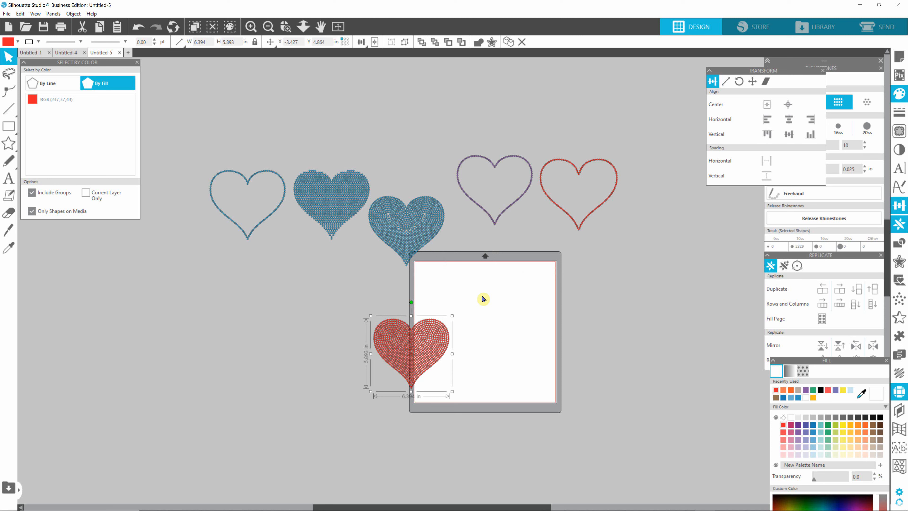
click(393, 229)
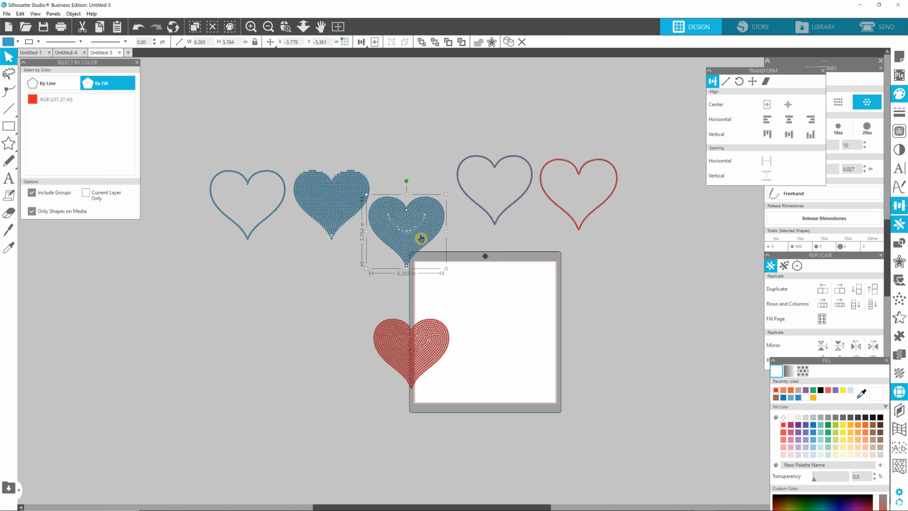
drag(418, 227, 498, 355)
click(311, 358)
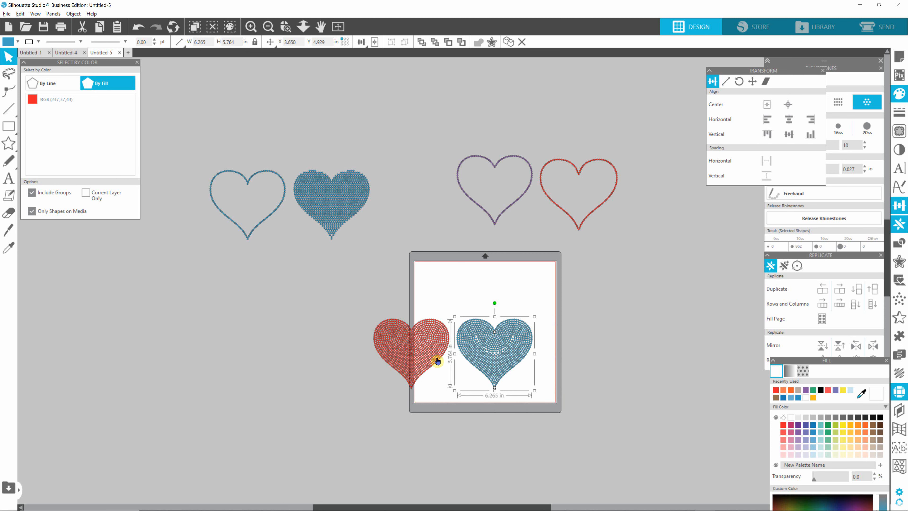
Shift the blue contour-filled heart and the red heart slightly right and up, keeping them side by side.
scroll(437, 361, up, 5)
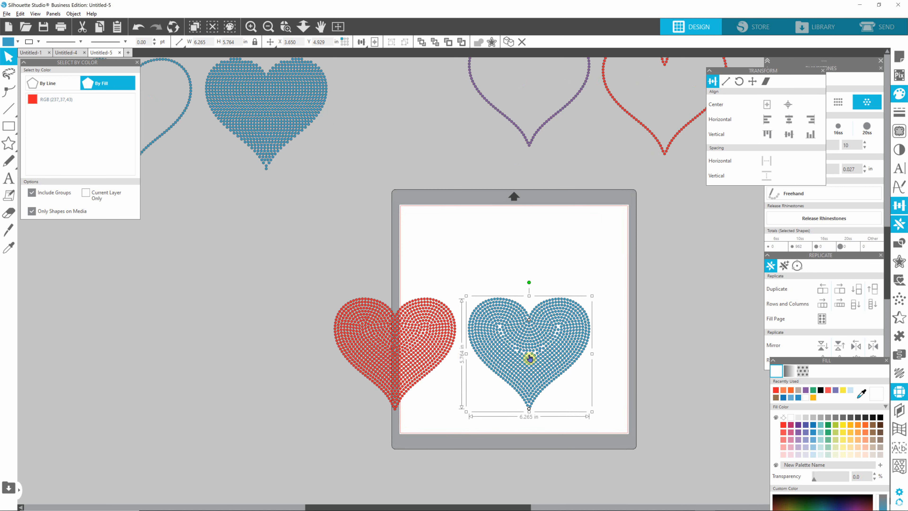
drag(530, 358, 562, 347)
drag(400, 346, 432, 343)
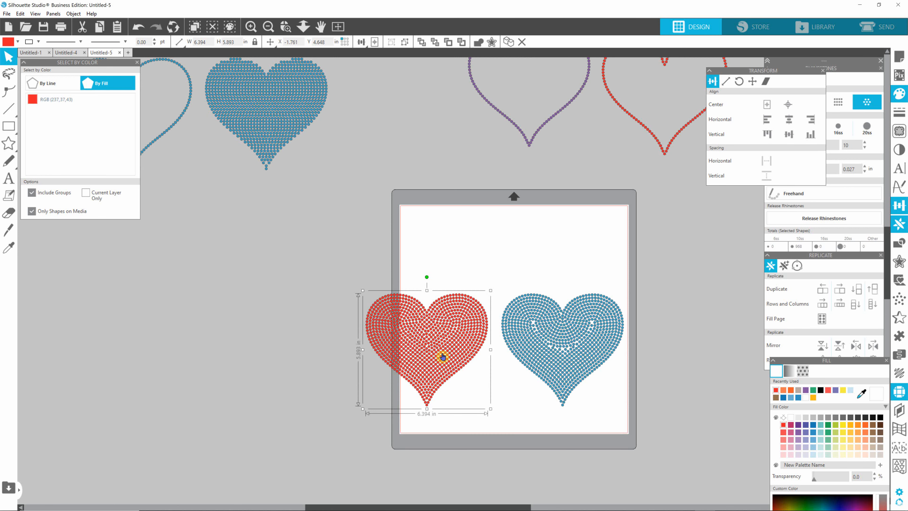
Arrange the blue, purple and red outlined hearts in a row directly above the two filled hearts.
scroll(421, 274, down, 3)
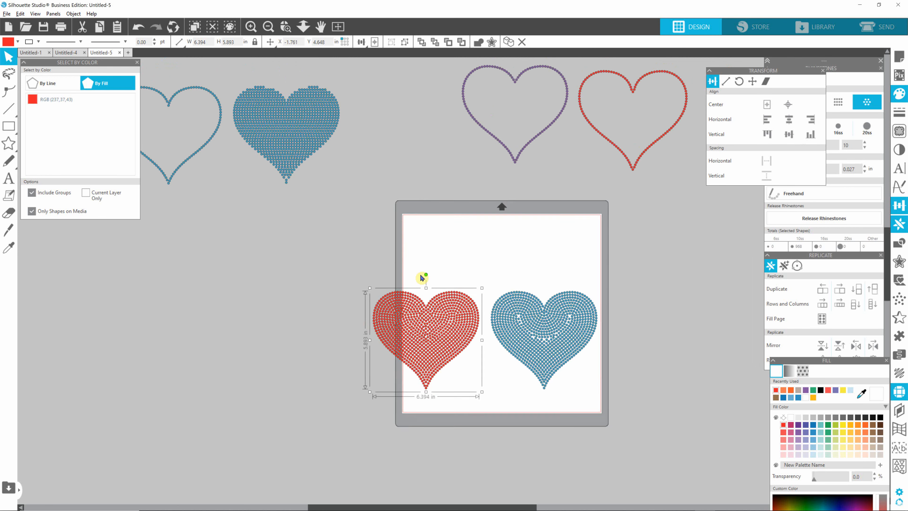
drag(240, 165, 449, 247)
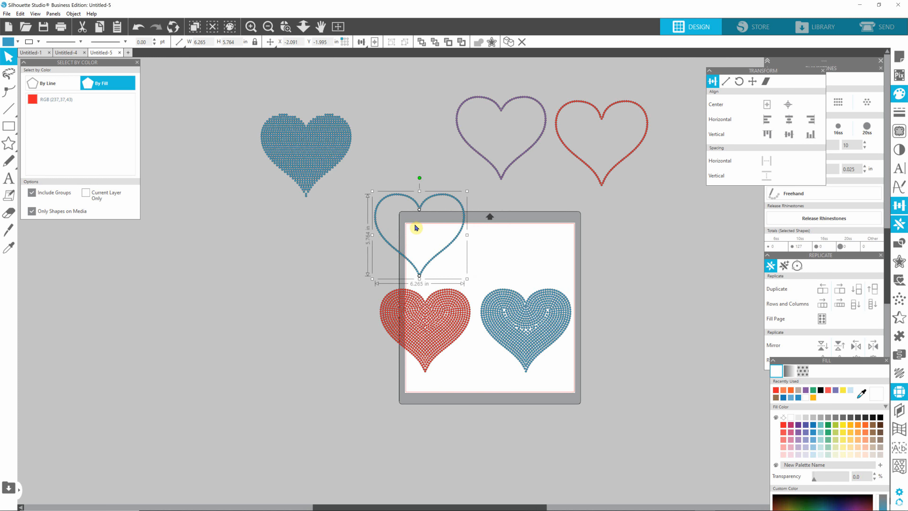
drag(447, 89, 690, 202)
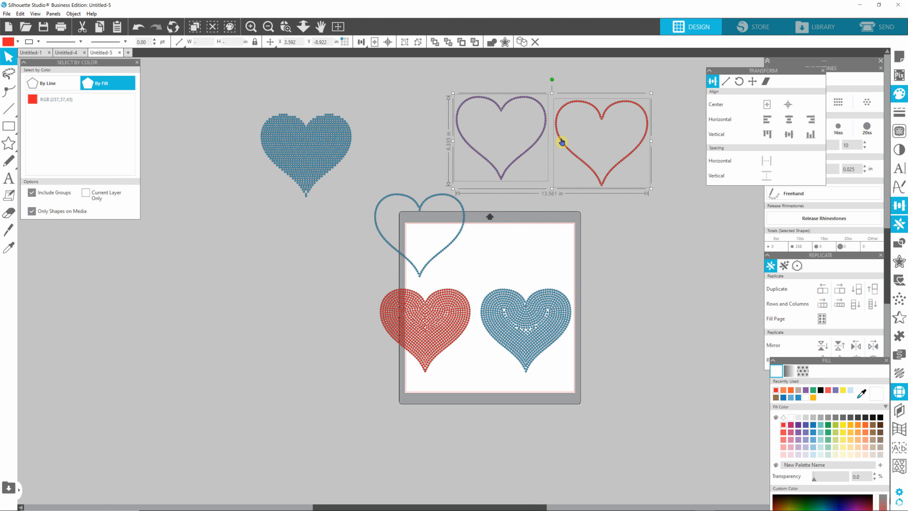
drag(569, 142, 581, 238)
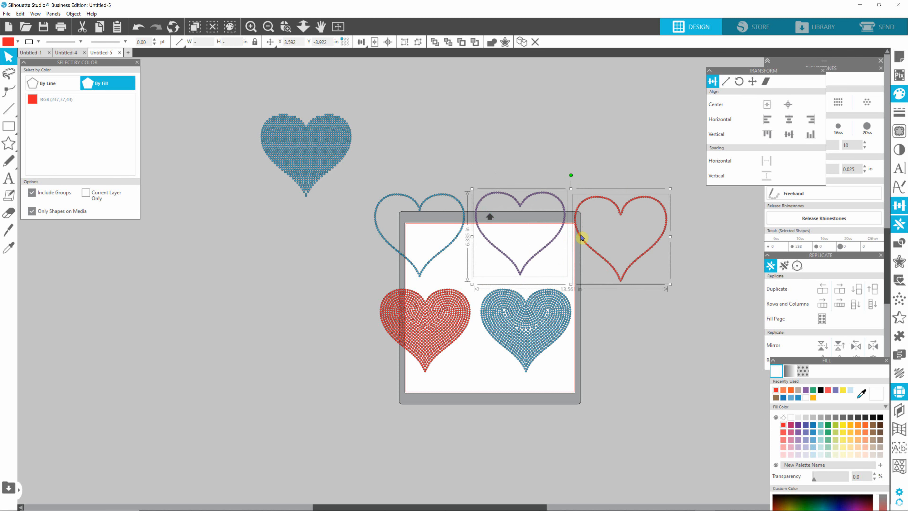
click(704, 257)
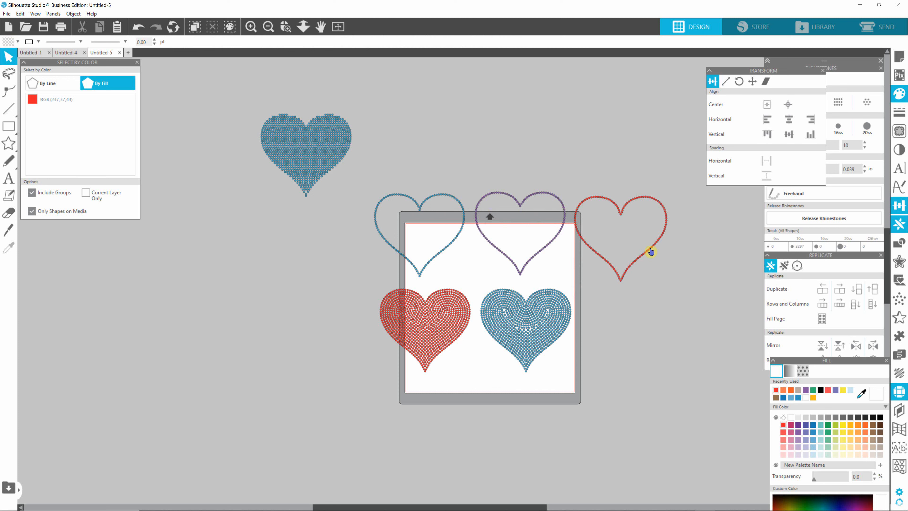
drag(651, 252, 652, 247)
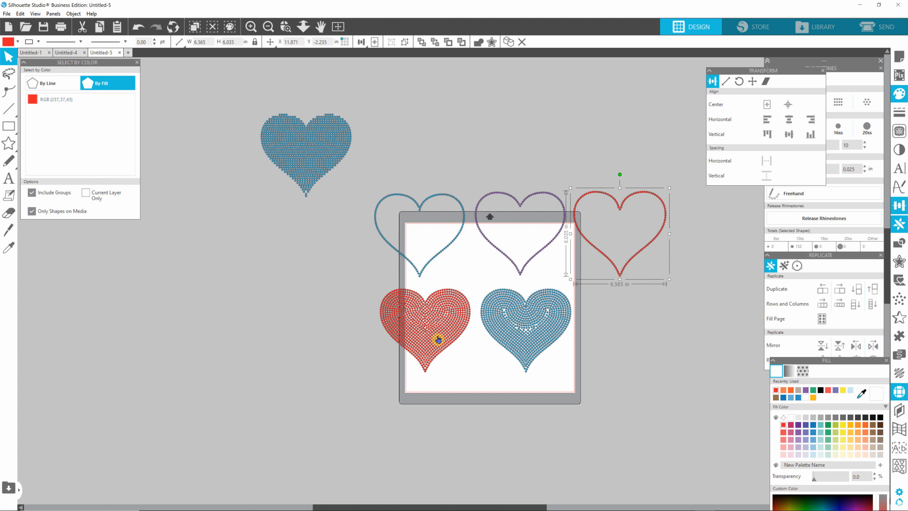
Swap the two filled hearts, placing the blue contour-filled one at the page's left edge and the red one to its right.
drag(439, 339, 638, 331)
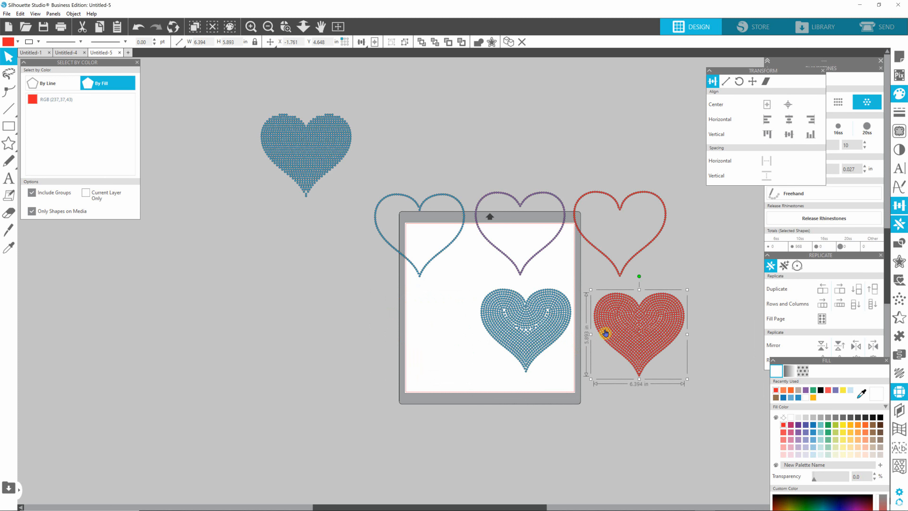
drag(534, 325, 427, 324)
drag(646, 336, 525, 321)
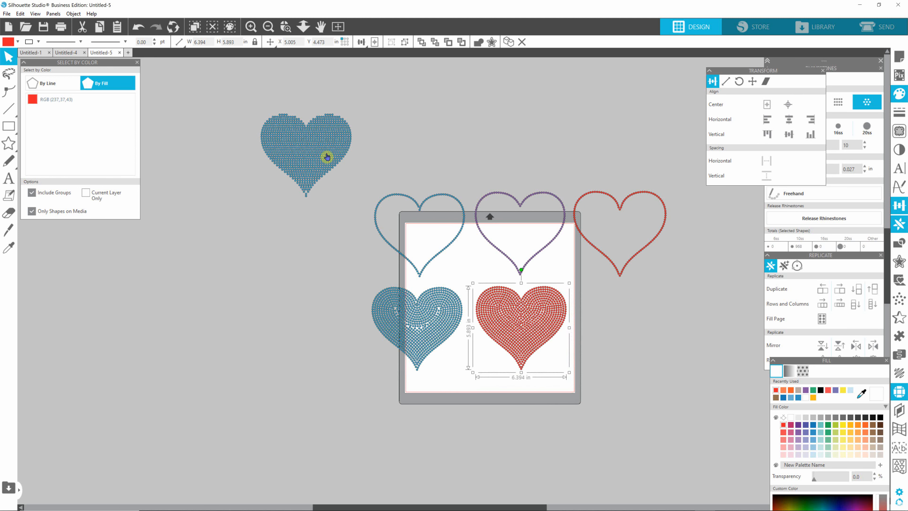
Move the blue heart filled with straight rows down into the filled-heart row, to the right of the red heart.
click(316, 160)
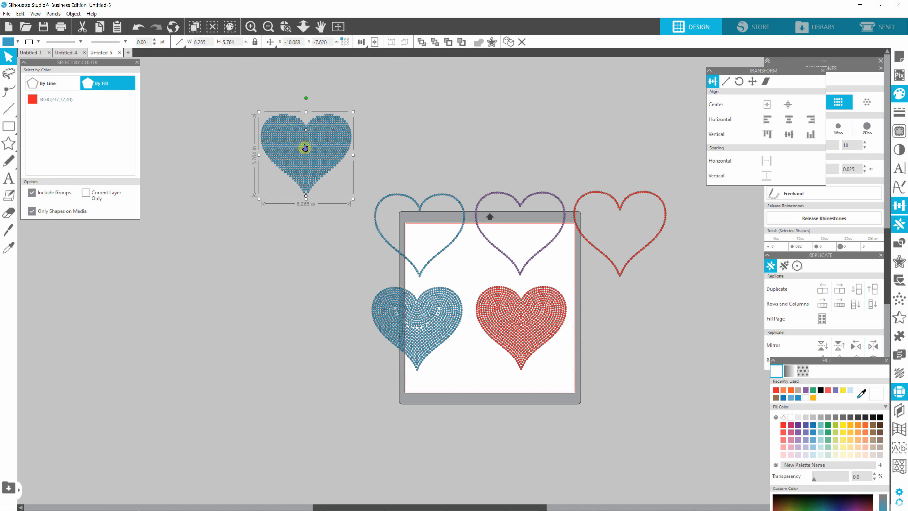
drag(305, 147, 409, 416)
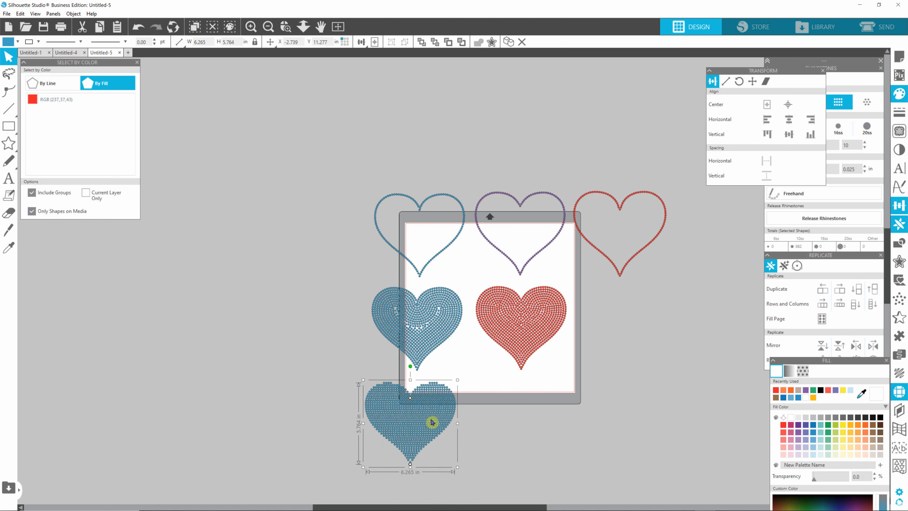
click(609, 403)
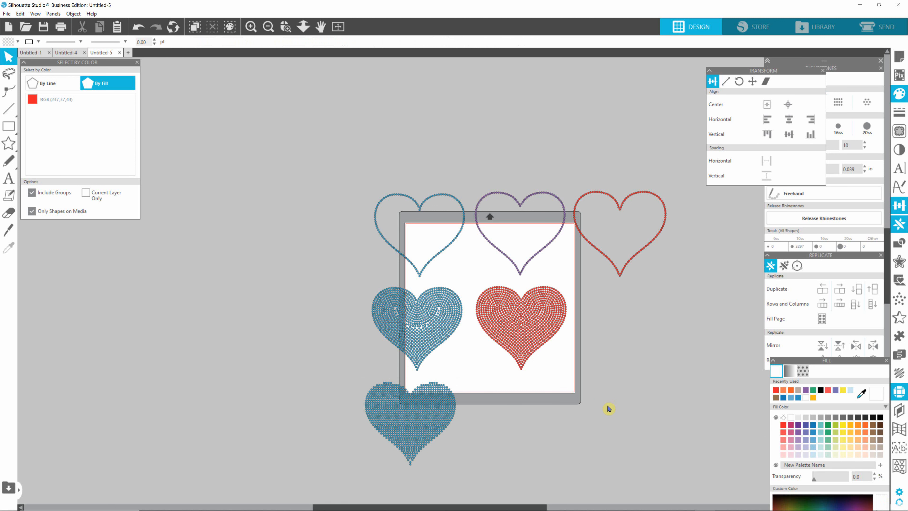
drag(886, 272, 886, 293)
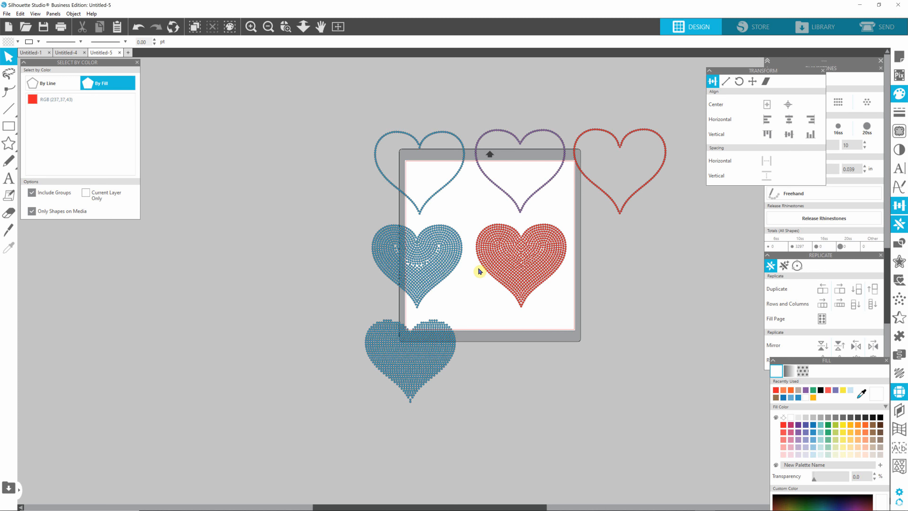
drag(421, 358, 651, 266)
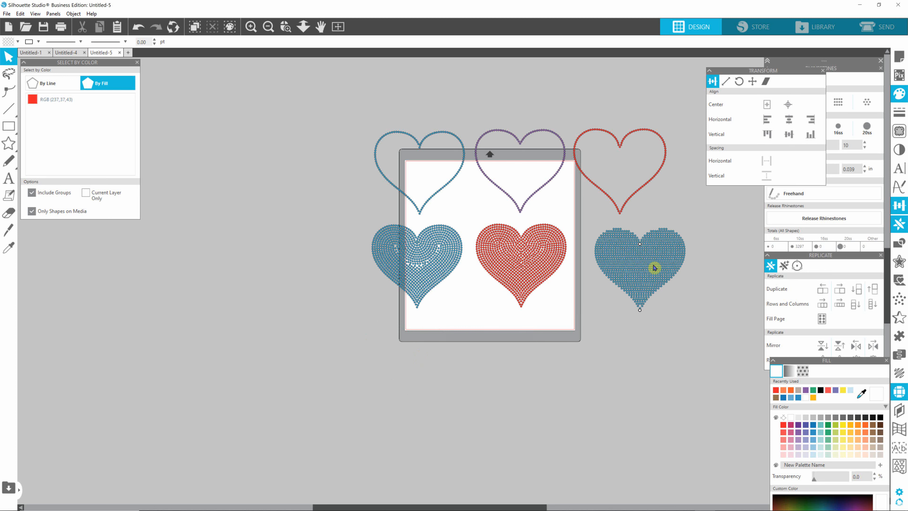
Shift the red heart and the row-filled heart down, then fill the row-filled heart with red and deselect it.
drag(525, 262, 519, 318)
click(648, 264)
drag(648, 264, 620, 308)
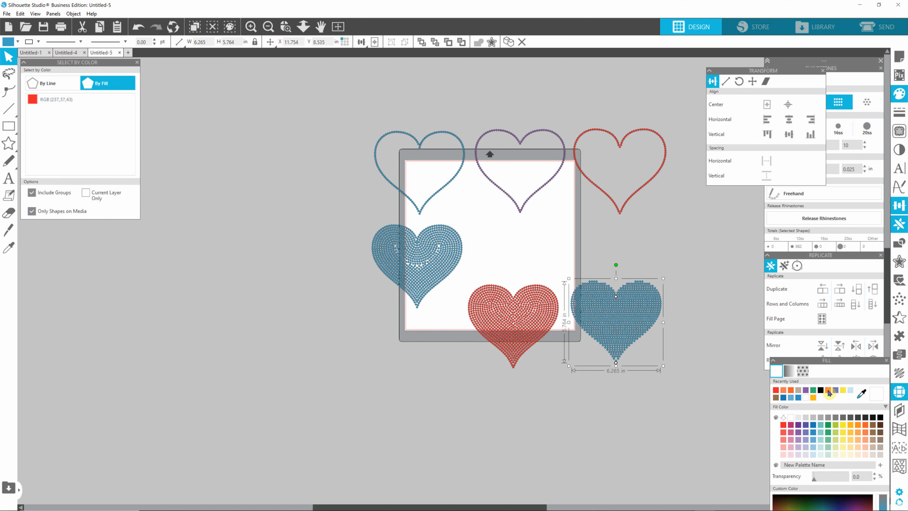
click(777, 392)
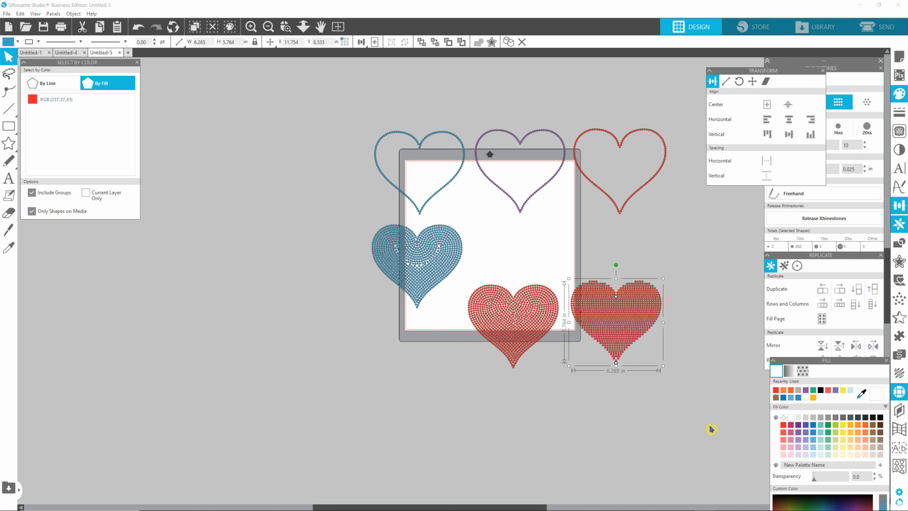
click(712, 428)
click(322, 378)
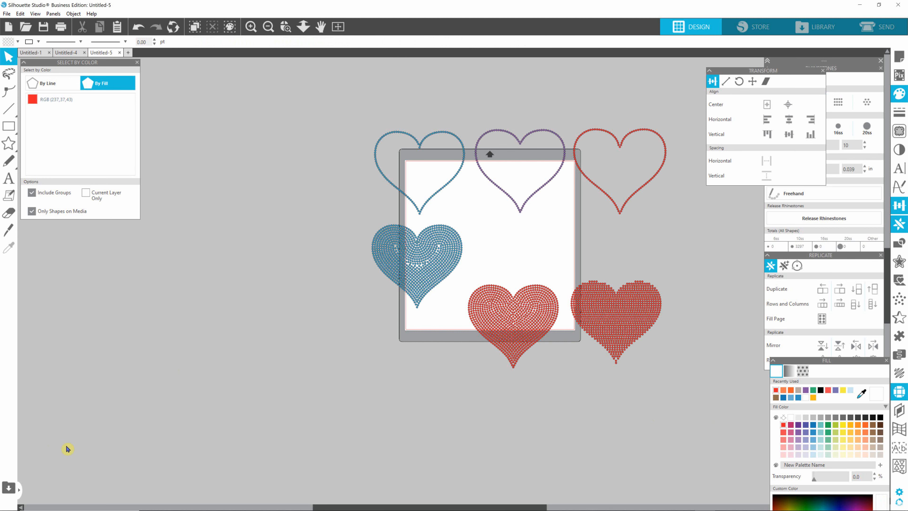
Draw a rectangle about 19.68 by 12.1 in, fill it black and place it just left of the page.
click(8, 127)
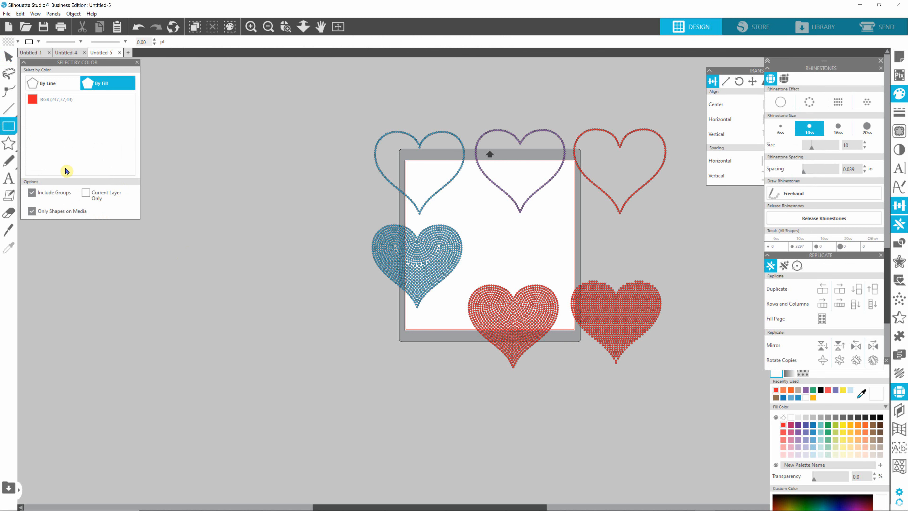
drag(174, 235, 453, 408)
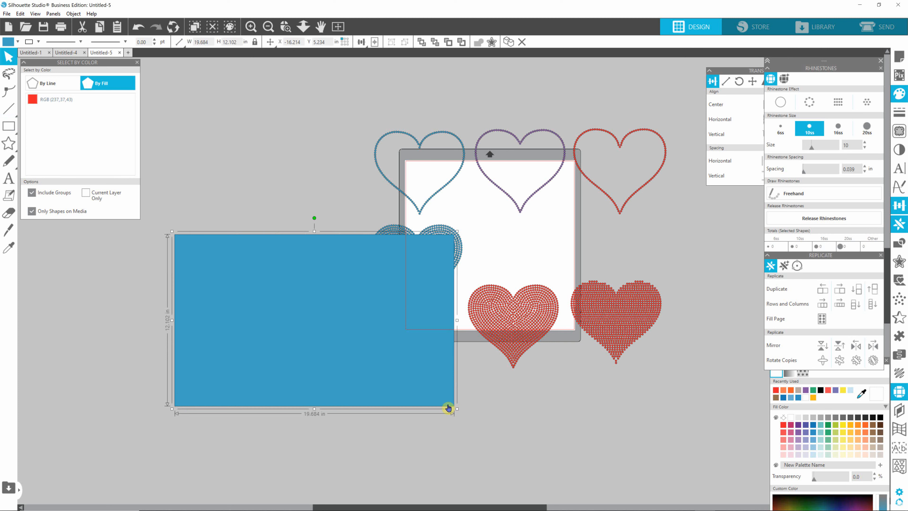
drag(276, 313, 214, 369)
click(880, 417)
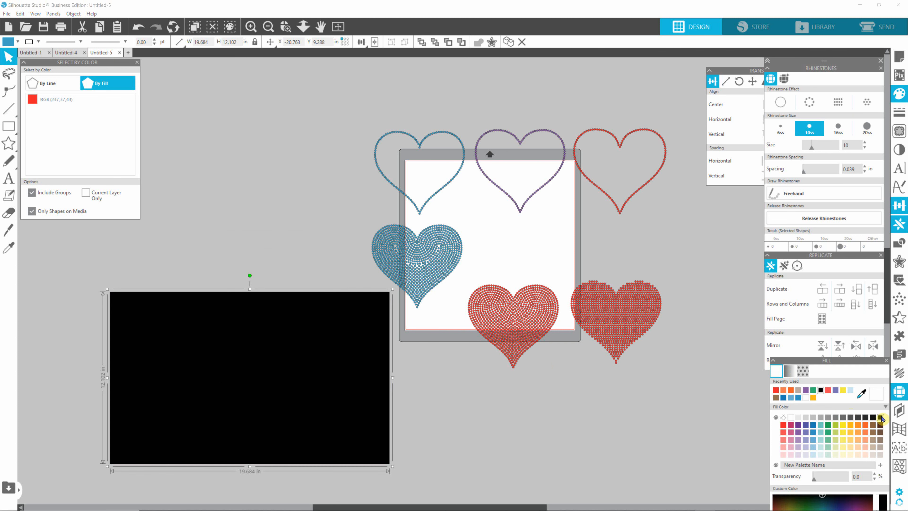
drag(260, 353, 242, 296)
Move the row-filled red heart onto the lower right of the black rectangle and send the rectangle to the back.
click(591, 344)
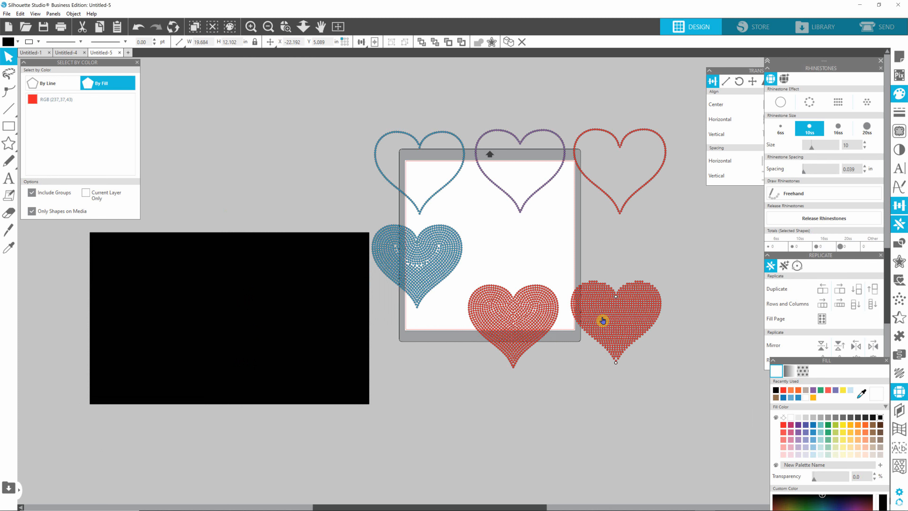
drag(607, 317, 323, 359)
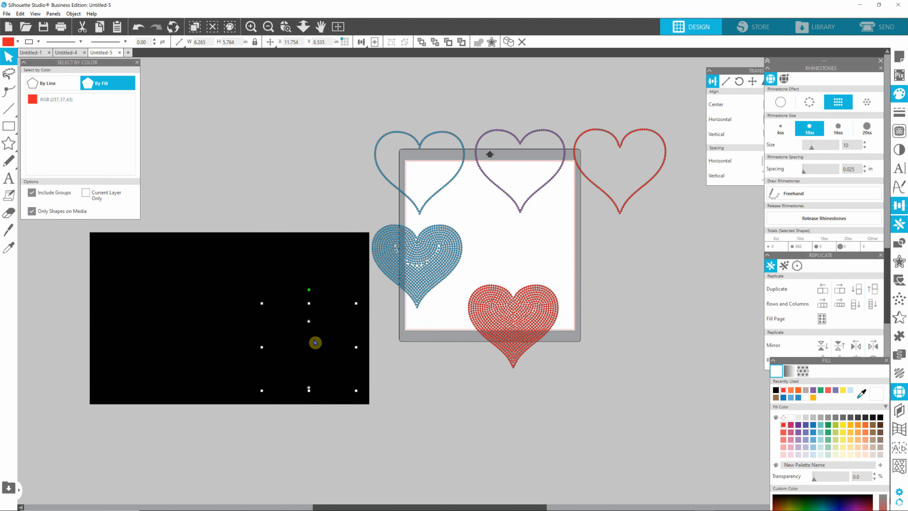
click(347, 275)
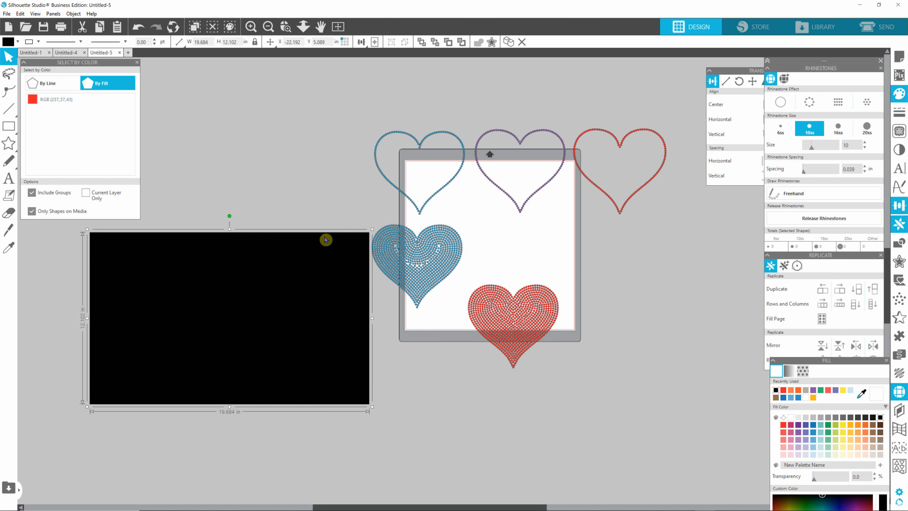
right_click(320, 254)
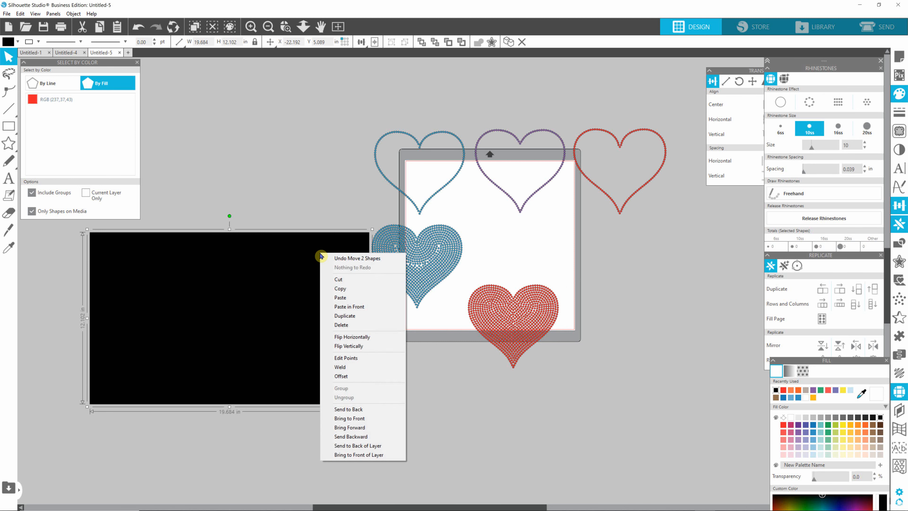
click(352, 410)
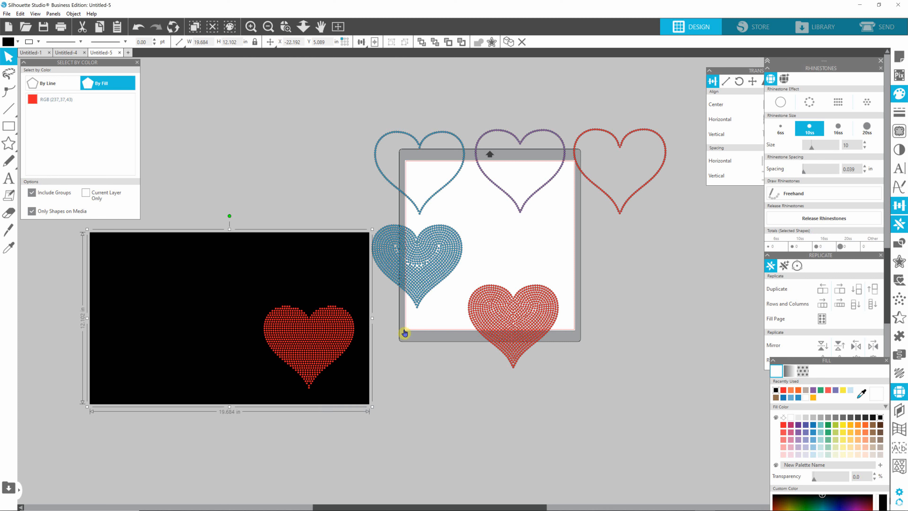
Place the evenly filled red heart beside the row-filled one and extend the black rectangle upward to about 19.28 in high.
drag(515, 334, 213, 347)
click(246, 266)
drag(229, 234, 240, 129)
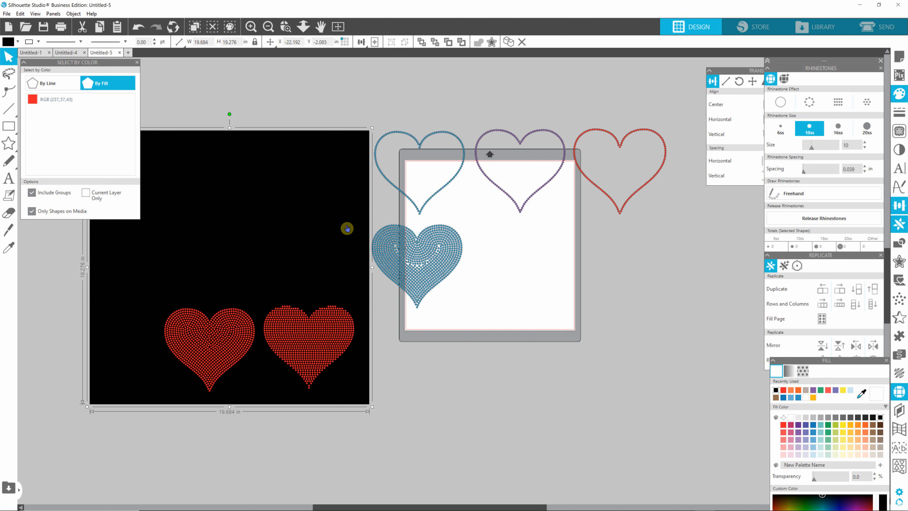
Place the blue contour-filled heart left of the two red hearts and widen the black rectangle leftward to about 22.75 in.
click(428, 277)
drag(433, 273, 130, 348)
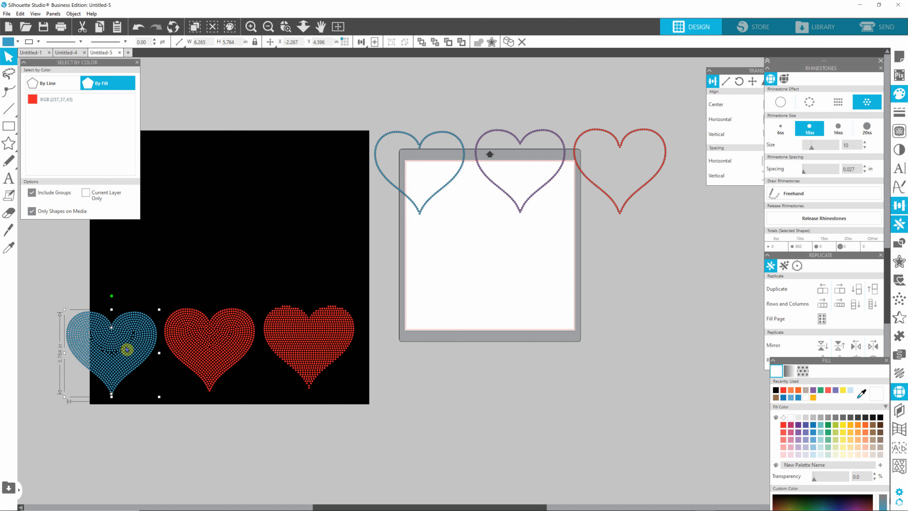
click(114, 271)
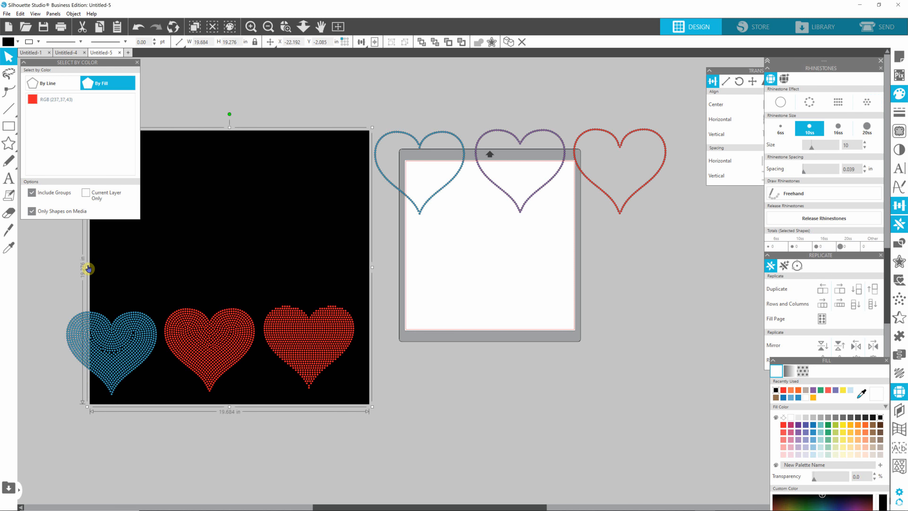
drag(88, 269, 44, 267)
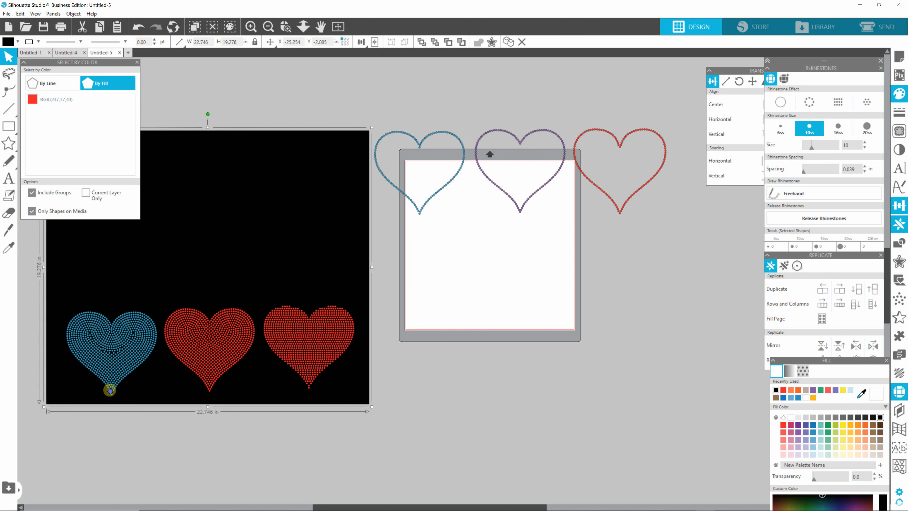
Adjust the blue contour-filled heart's position to line up with the other filled hearts and fill it with red.
drag(103, 349, 110, 349)
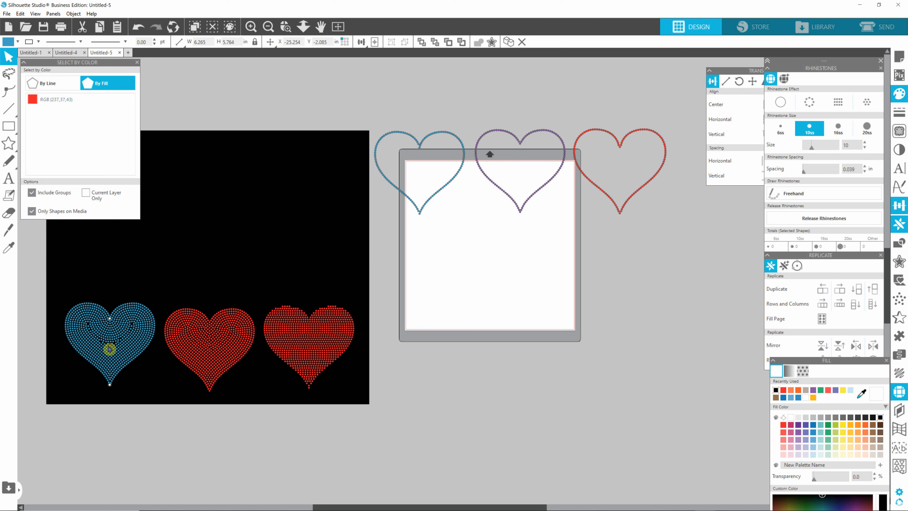
key(ctrl+z)
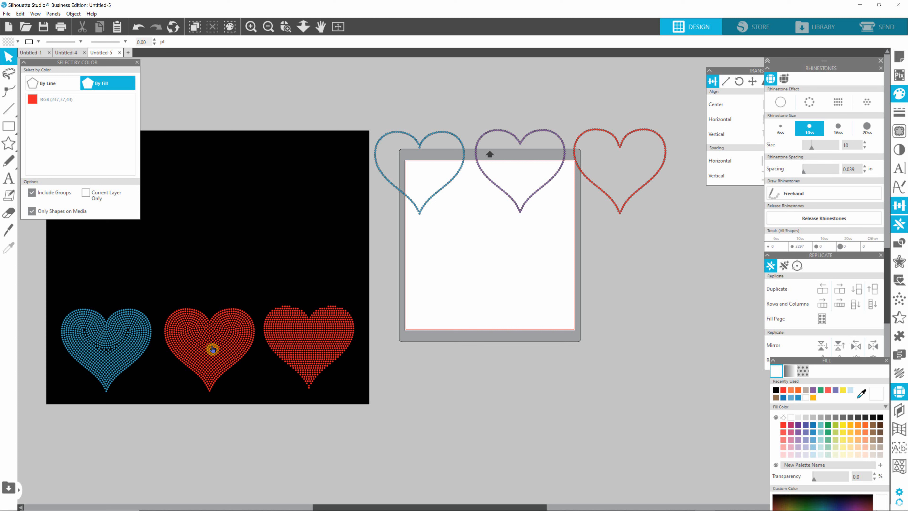
click(125, 339)
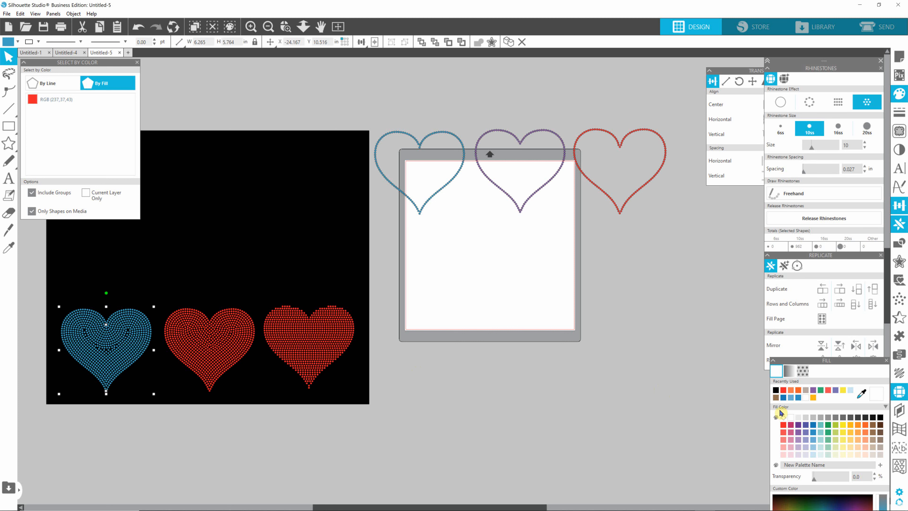
click(783, 390)
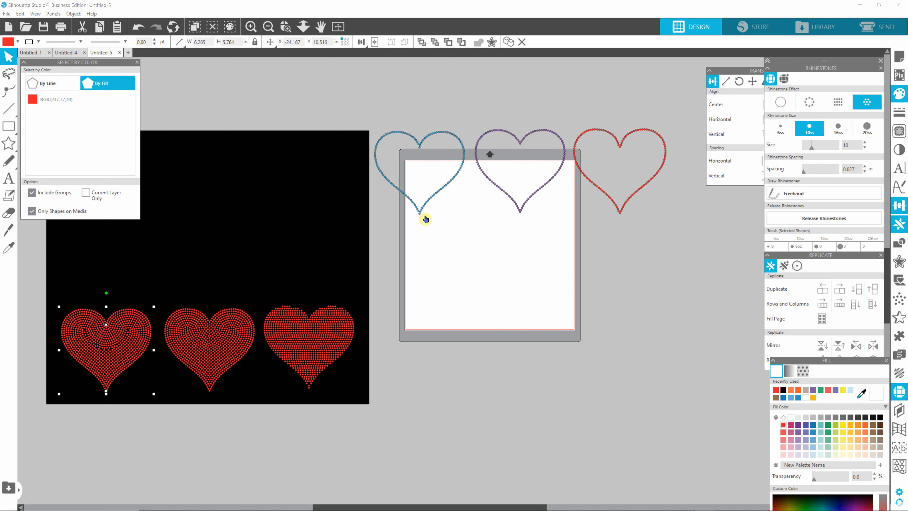
Place the three outlined hearts in a row above the filled hearts on the black rectangle, and move the whole arrangement over the page.
click(437, 199)
drag(439, 198, 125, 274)
drag(525, 203, 225, 272)
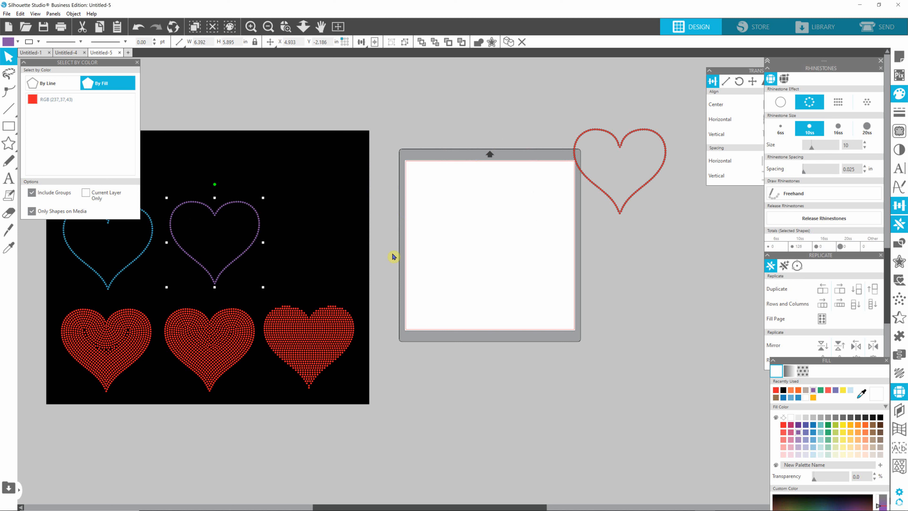
drag(633, 194, 334, 266)
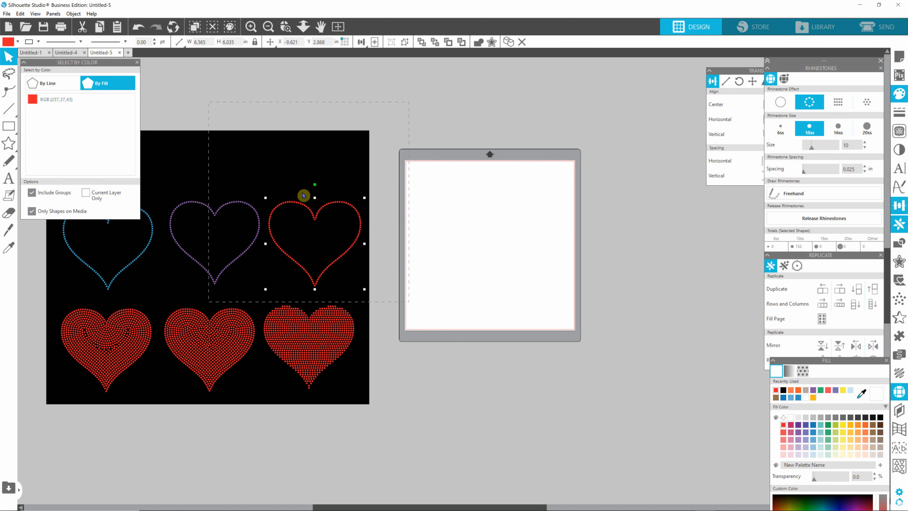
drag(302, 193, 33, 428)
drag(135, 326, 343, 331)
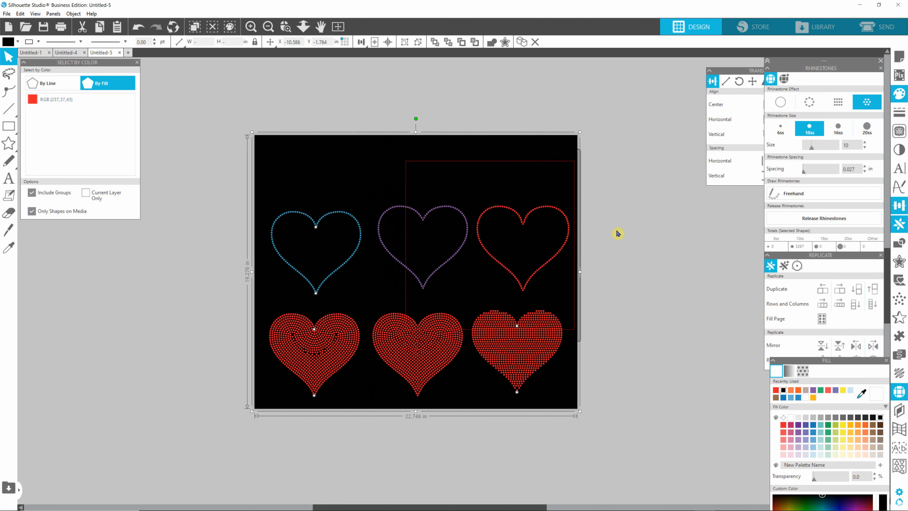
Fill all three outlined rhinestone hearts in the upper row with red.
click(635, 216)
drag(625, 187, 238, 302)
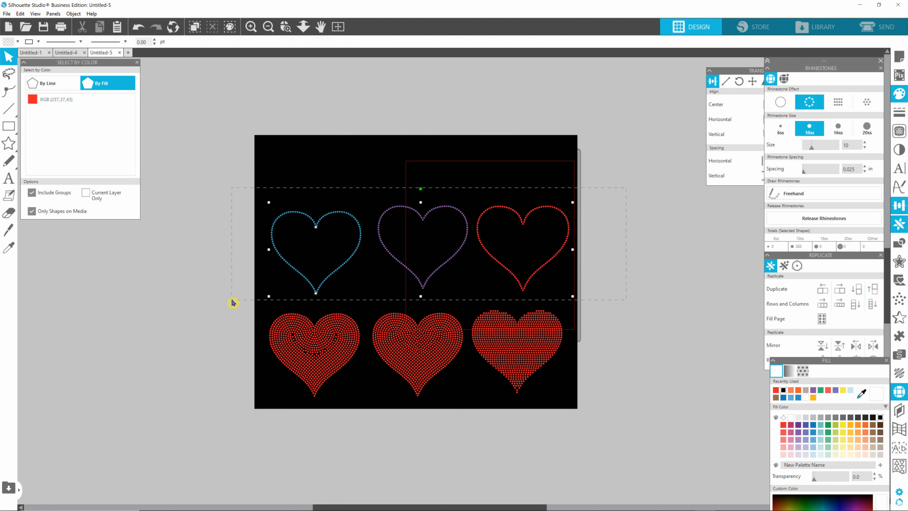
click(776, 390)
click(641, 375)
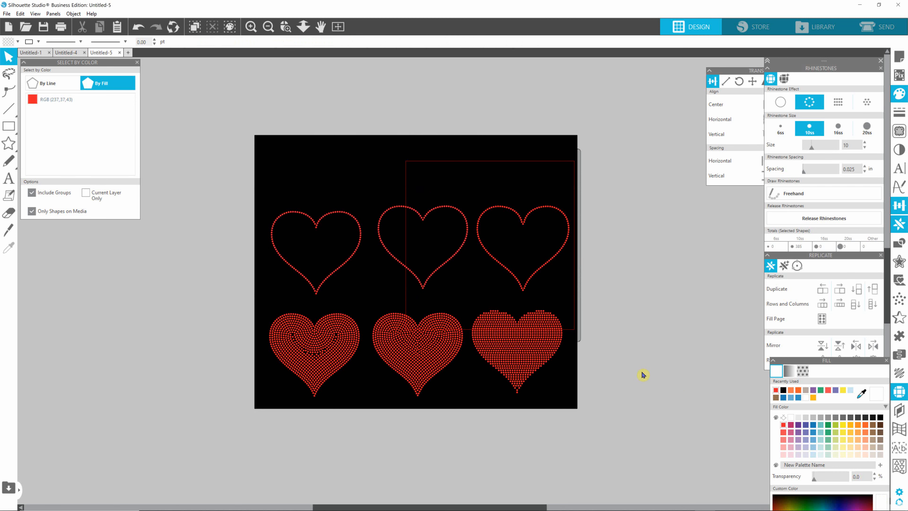
Move the first outlined heart slightly up and outward to line up with the other two outlined hearts.
scroll(486, 344, down, 1)
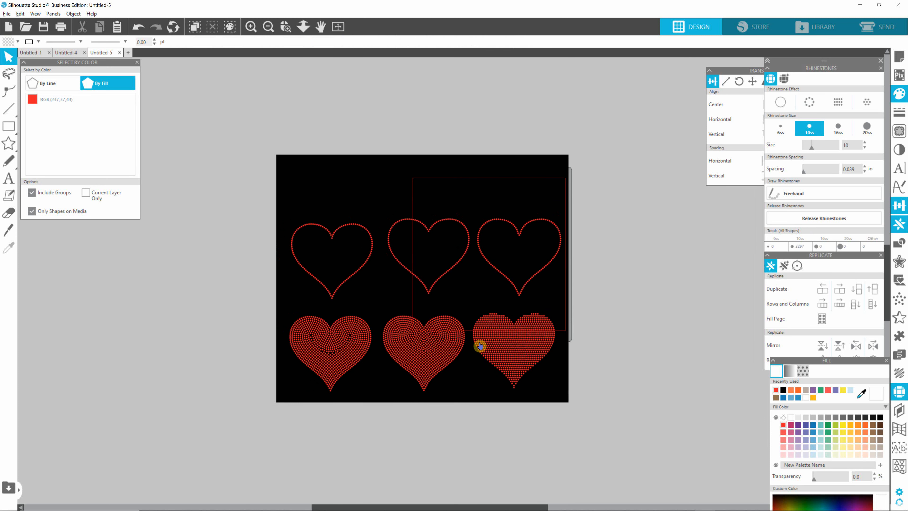
scroll(482, 345, up, 3)
scroll(437, 365, up, 3)
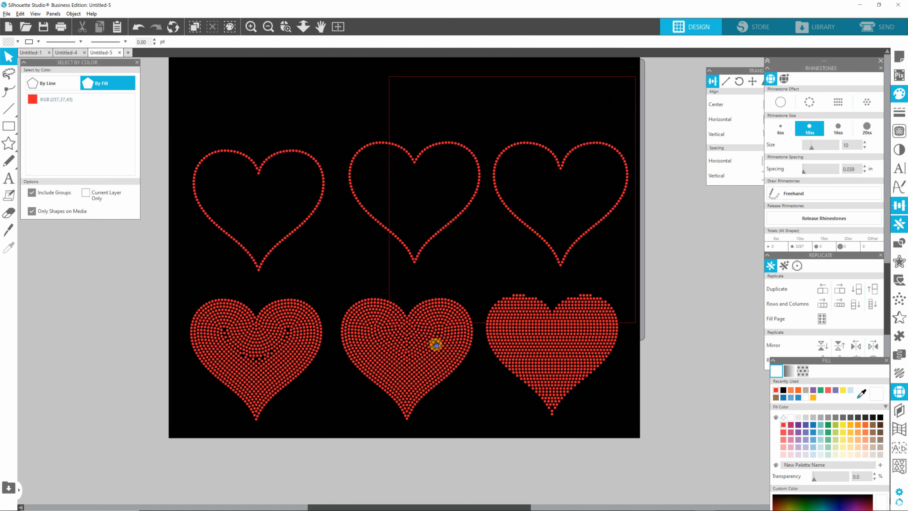
key(alt)
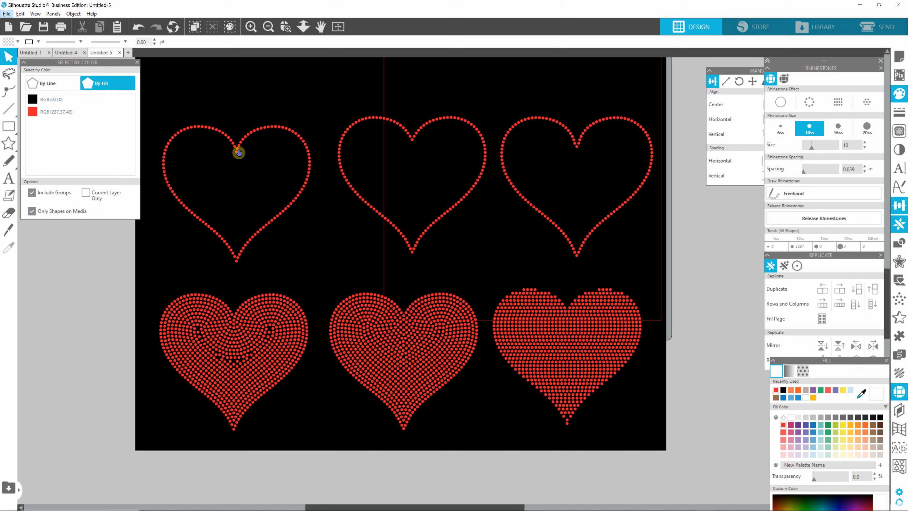
drag(235, 150, 236, 145)
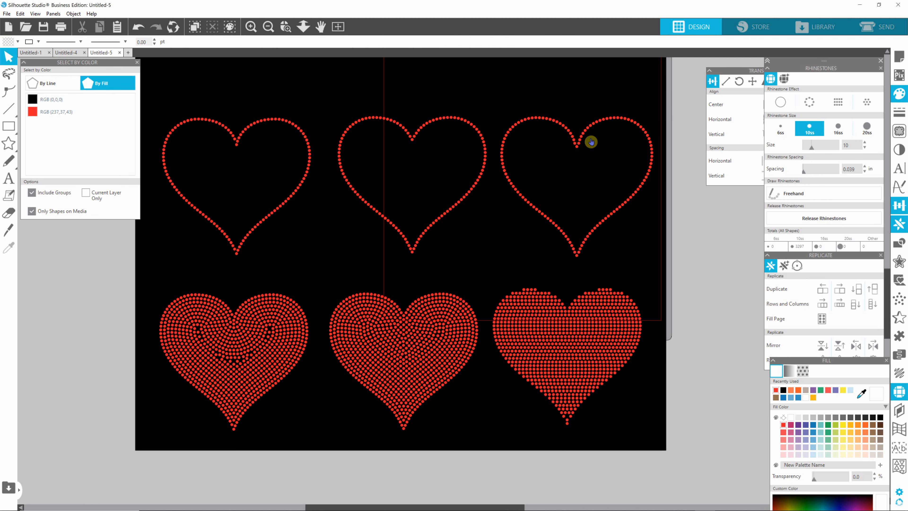
mouse_move(237, 143)
mouse_down()
mouse_move(246, 136)
mouse_move(229, 133)
mouse_move(224, 146)
mouse_move(221, 105)
mouse_move(227, 144)
mouse_up()
click(237, 160)
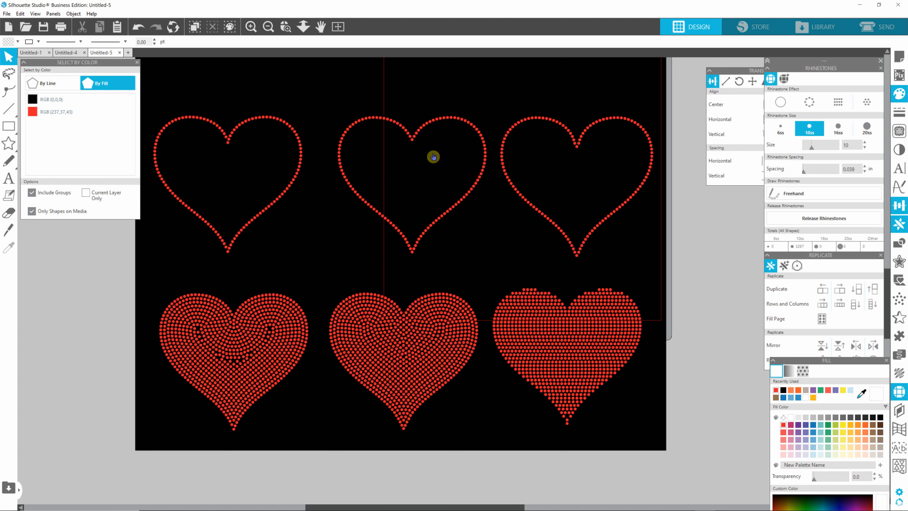
Move the middle filled heart slightly up and shift the contour-filled heart upward in the lower row.
click(408, 406)
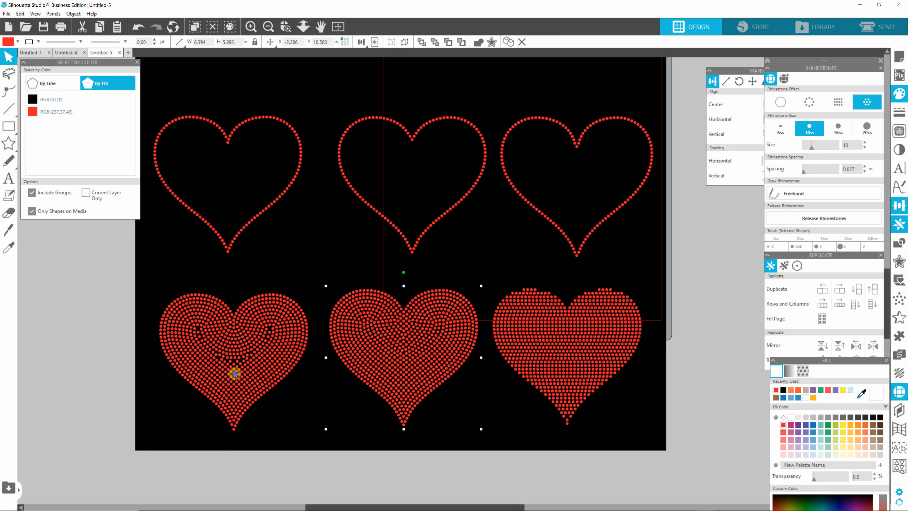
drag(235, 373, 247, 361)
click(248, 341)
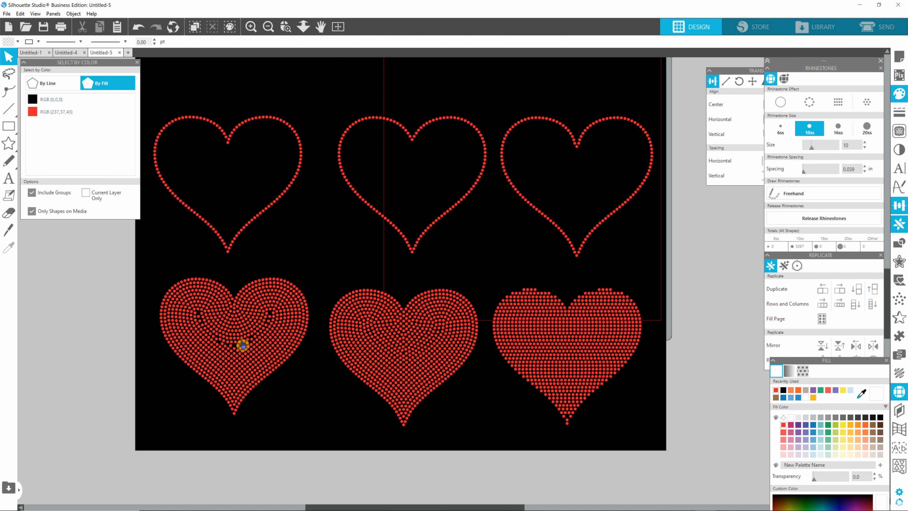